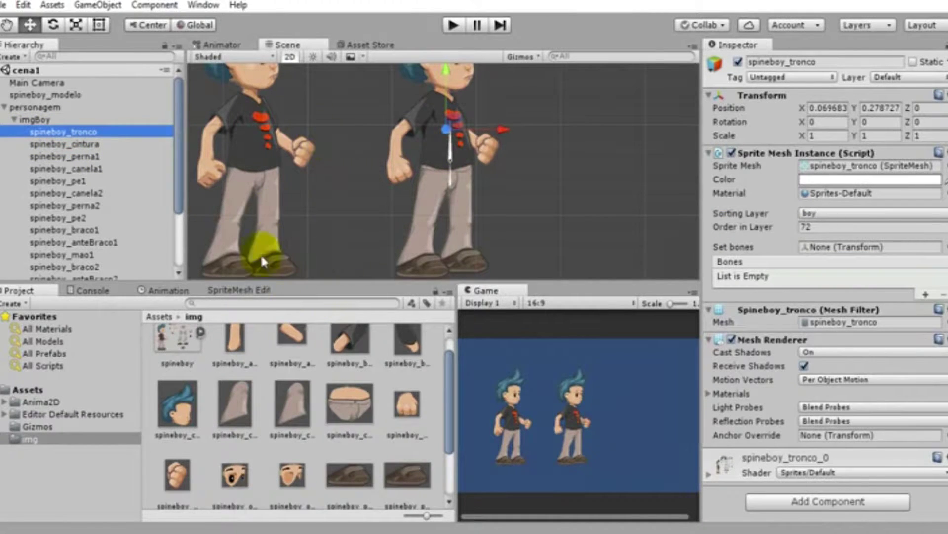
Bring up the SpriteMesh Editor, checking the Window > Anima2D menu for it
{"action": "left_click", "coordinate": [240, 291]}
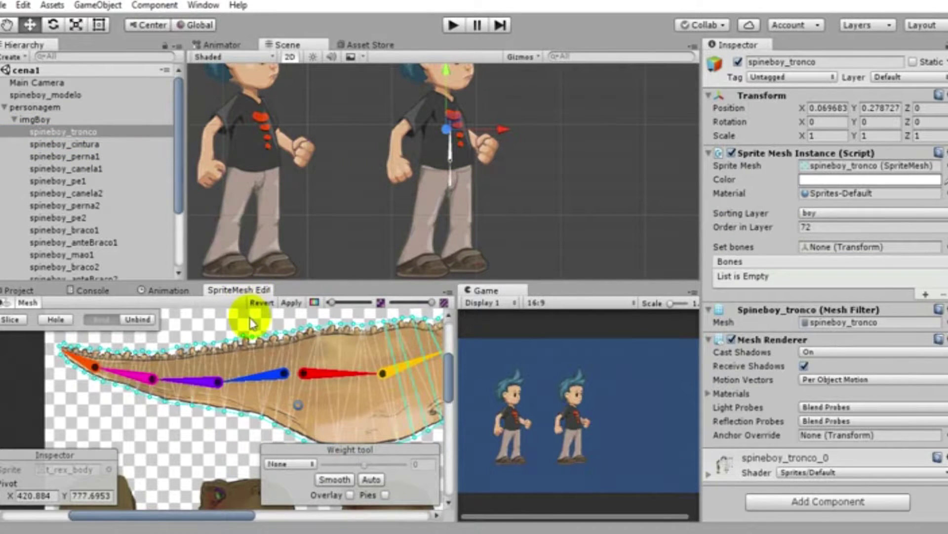
{"action": "left_click", "coordinate": [202, 5]}
{"action": "mouse_move", "coordinate": [239, 5]}
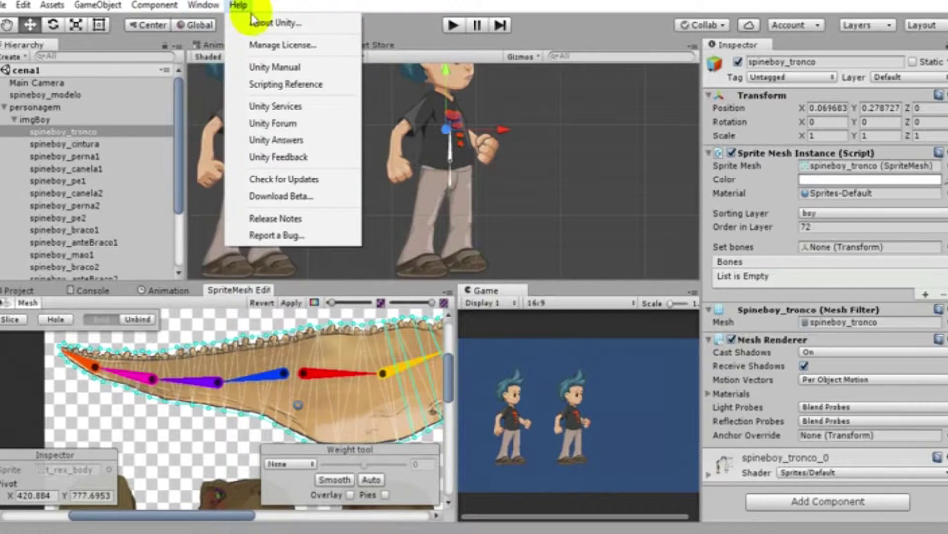
{"action": "mouse_move", "coordinate": [202, 5]}
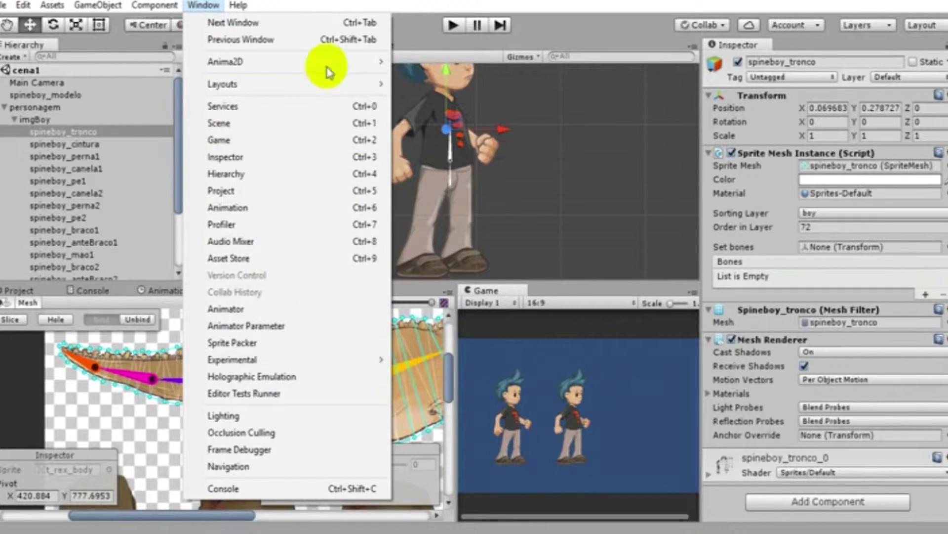
{"action": "mouse_move", "coordinate": [331, 64]}
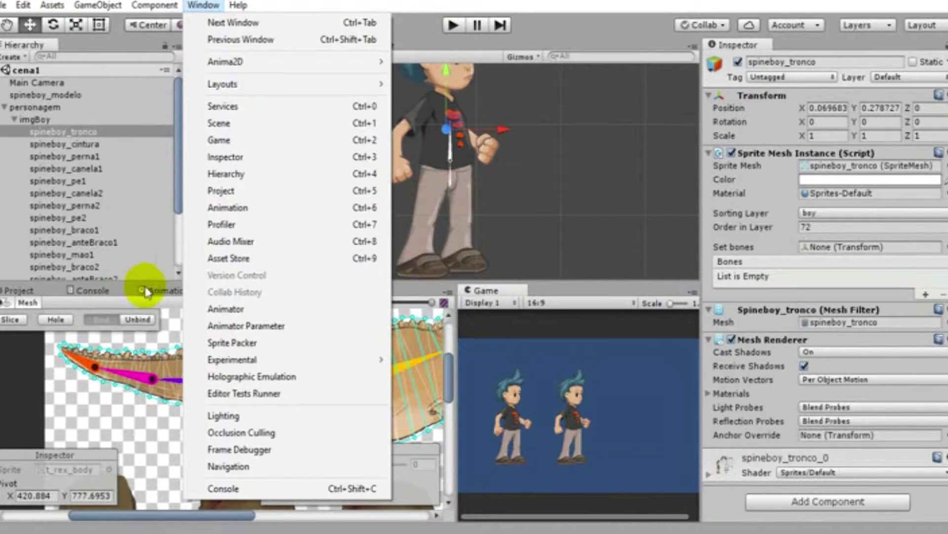
Return to the SpriteMesh Editor and load the spineboy_tronco torso sprite
{"action": "left_click", "coordinate": [166, 296]}
{"action": "left_click", "coordinate": [236, 290]}
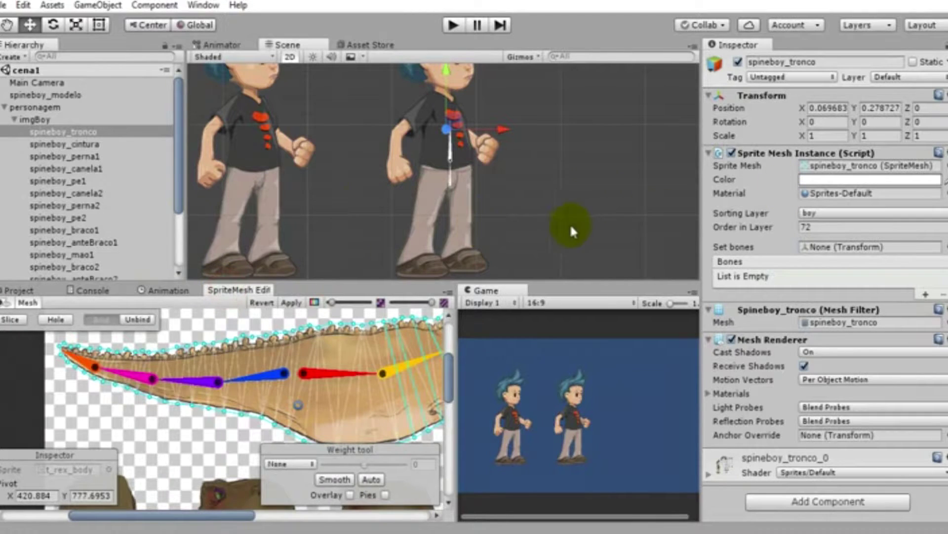
{"action": "left_click", "coordinate": [94, 144]}
{"action": "left_click", "coordinate": [94, 133]}
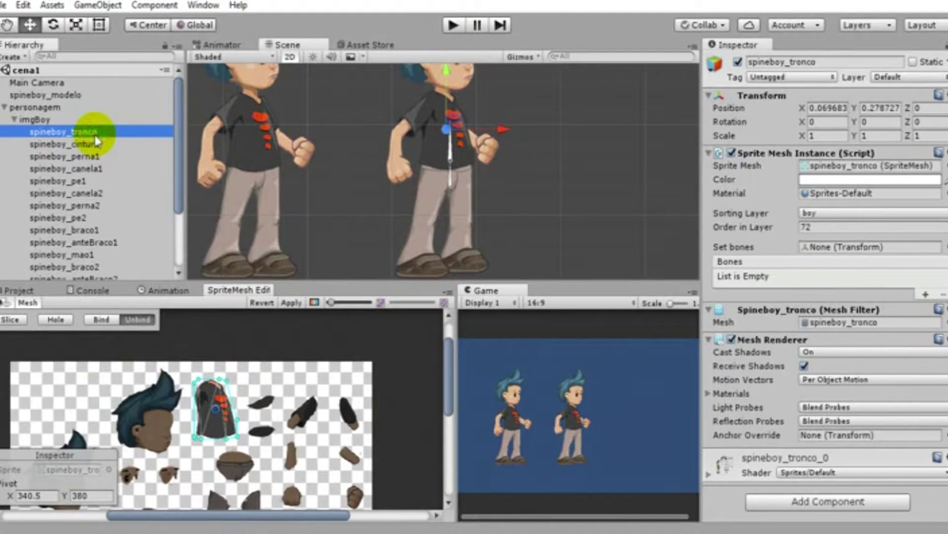
{"action": "scroll", "coordinate": [242, 397], "scroll_direction": "up", "scroll_amount": 3}
{"action": "scroll", "coordinate": [254, 415], "scroll_direction": "up", "scroll_amount": 2}
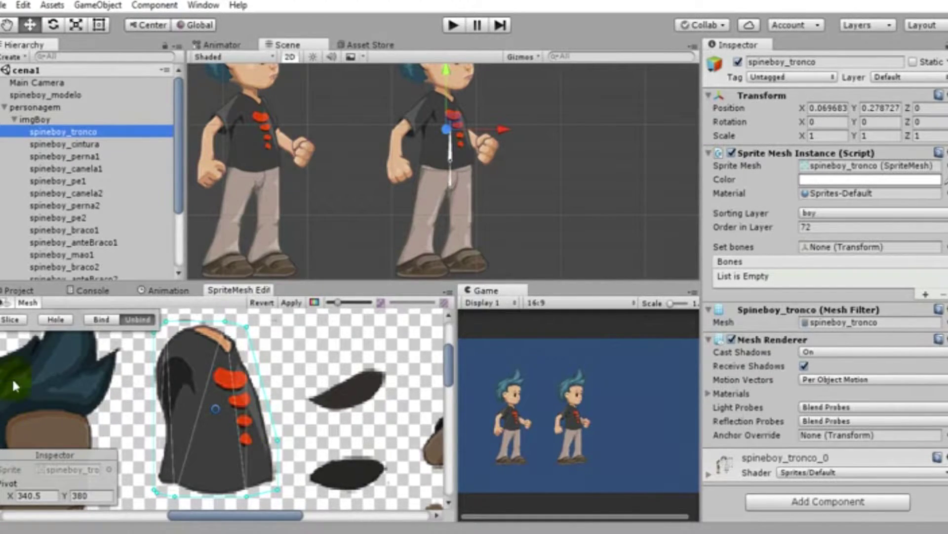
{"action": "scroll", "coordinate": [353, 393], "scroll_direction": "down", "scroll_amount": 3}
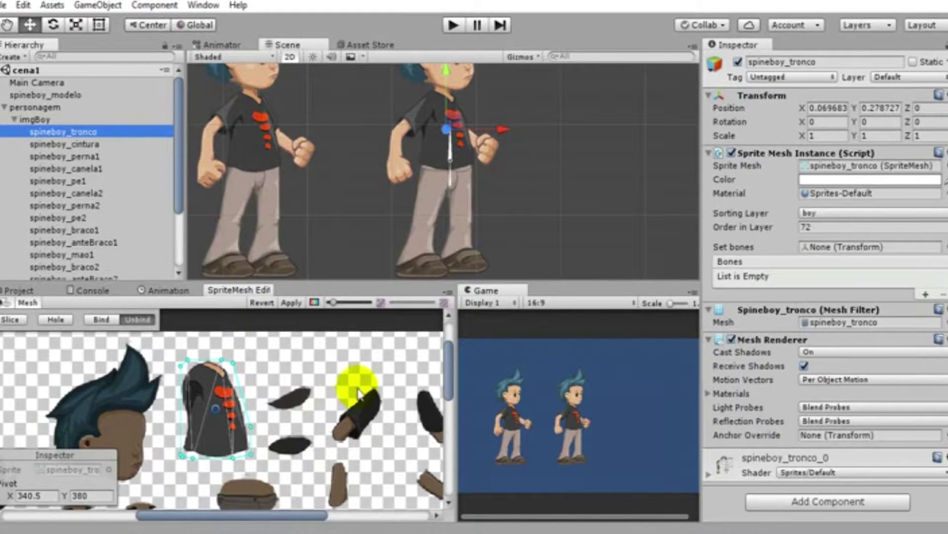
{"action": "scroll", "coordinate": [329, 405], "scroll_direction": "up", "scroll_amount": 3}
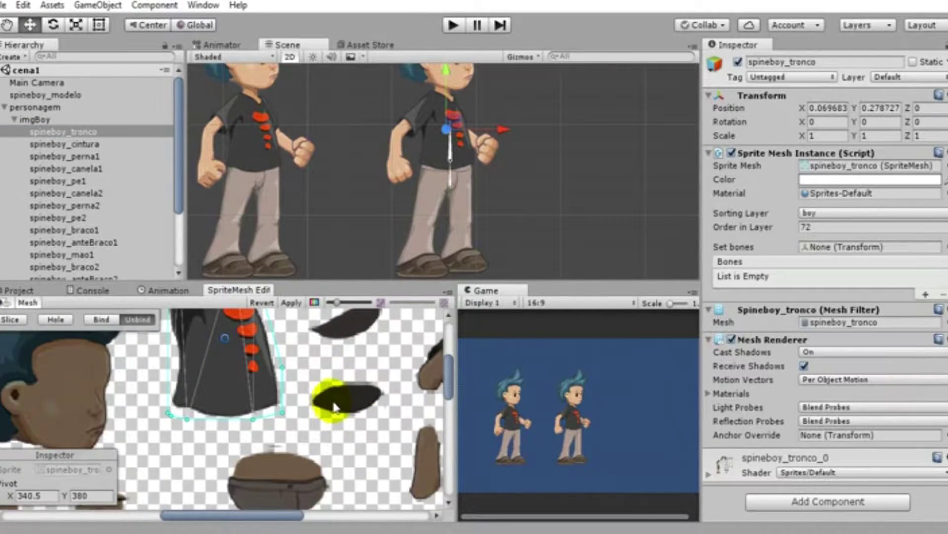
{"action": "middle_click_drag", "start_coordinate": [332, 407], "coordinate": [362, 448]}
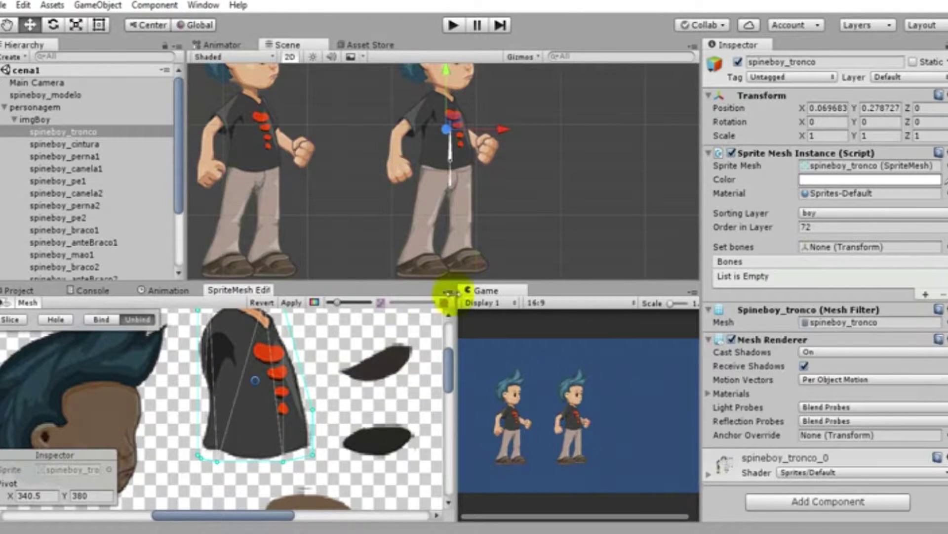
{"action": "left_click", "coordinate": [290, 316]}
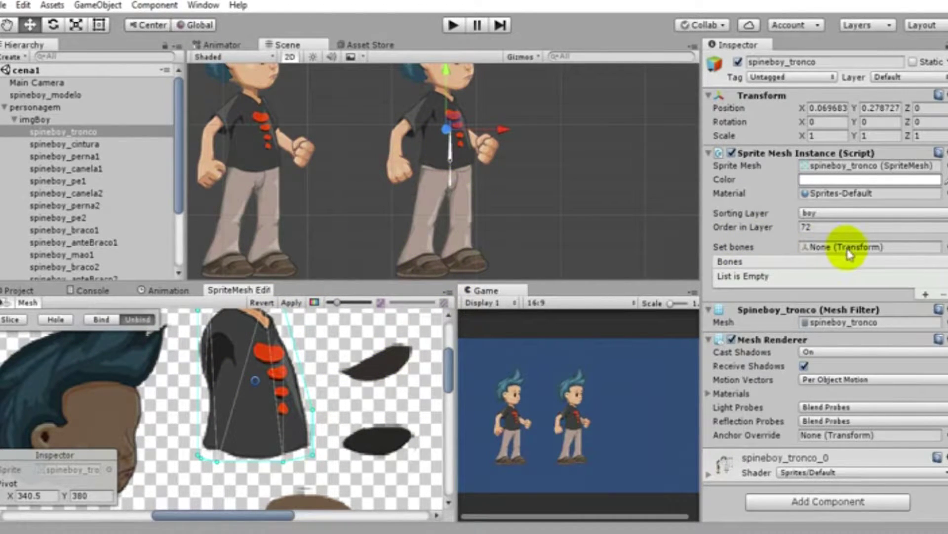
{"action": "left_click", "coordinate": [101, 329]}
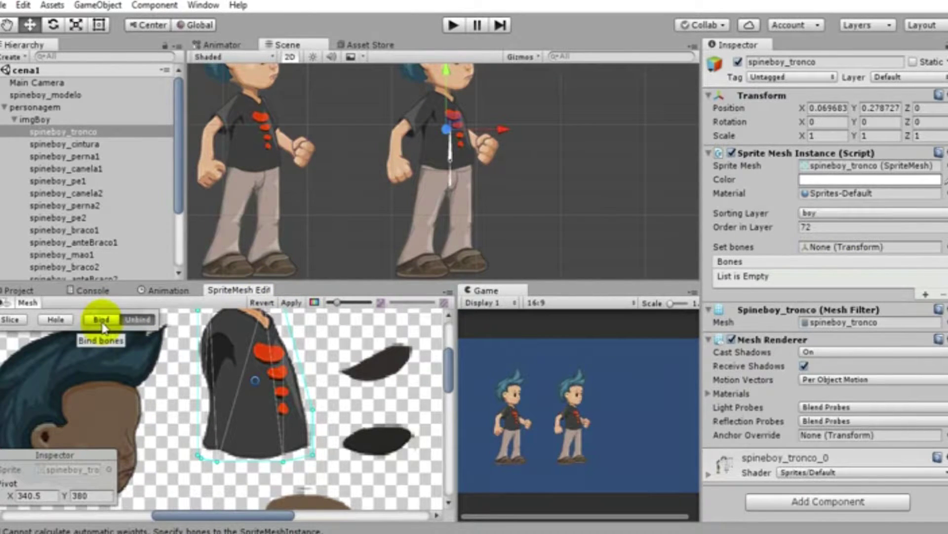
Assign the Cintura and tronco bones to the torso's Sprite Mesh Instance and bind the mesh
{"action": "left_click", "coordinate": [103, 325]}
{"action": "scroll", "coordinate": [152, 199], "scroll_direction": "down", "scroll_amount": 3}
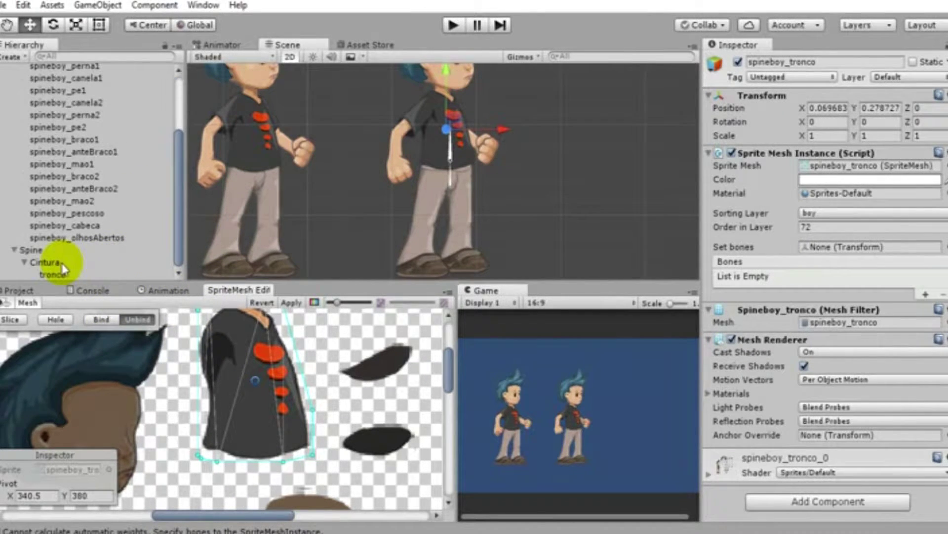
{"action": "left_click_drag", "start_coordinate": [63, 269], "coordinate": [835, 263]}
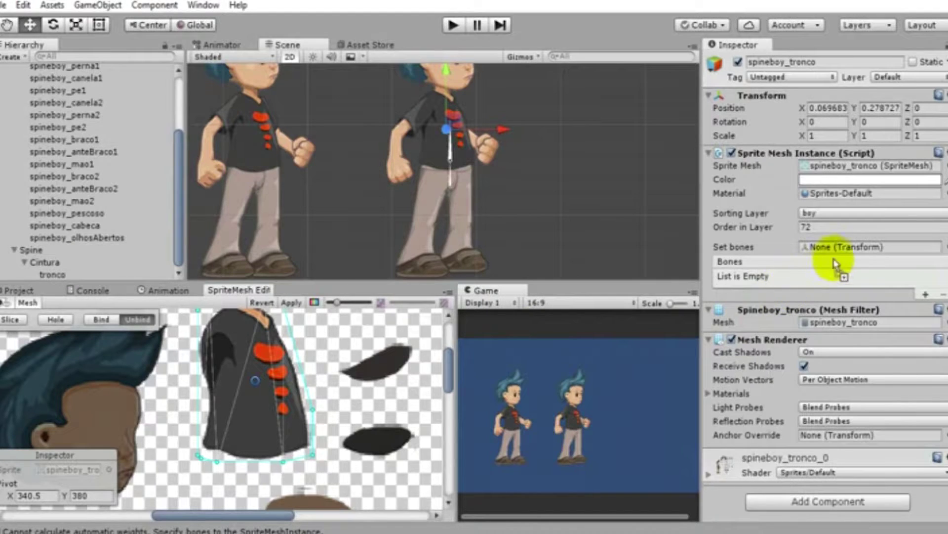
{"action": "left_click_drag", "start_coordinate": [835, 263], "coordinate": [833, 248]}
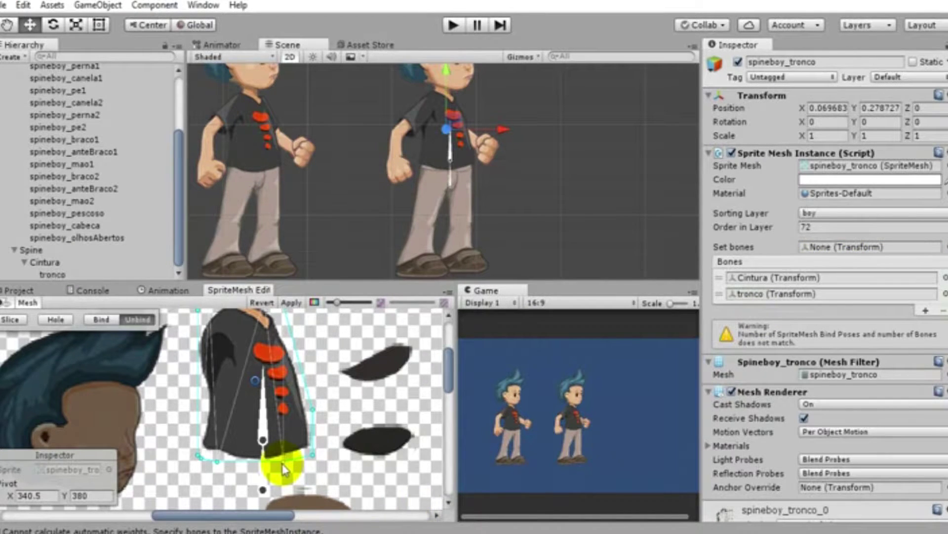
{"action": "left_click", "coordinate": [110, 326]}
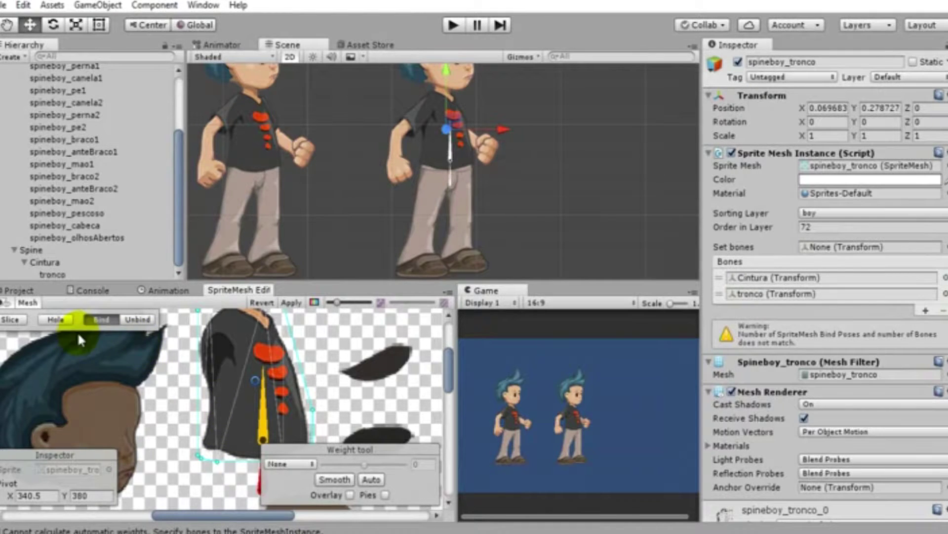
Apply the torso's bone binding, then rotate the tronco bone and back to test bending
{"action": "scroll", "coordinate": [277, 374], "scroll_direction": "down", "scroll_amount": 5}
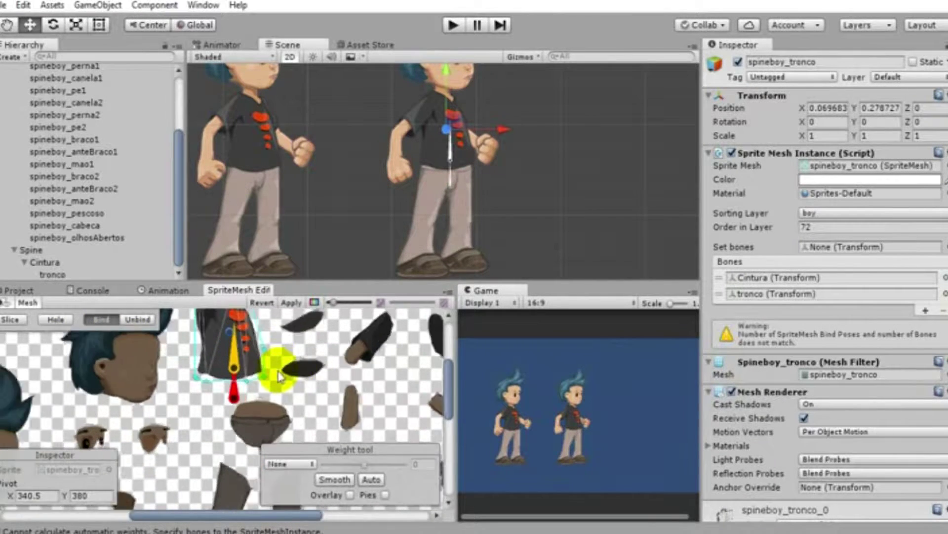
{"action": "scroll", "coordinate": [278, 375], "scroll_direction": "up", "scroll_amount": 1}
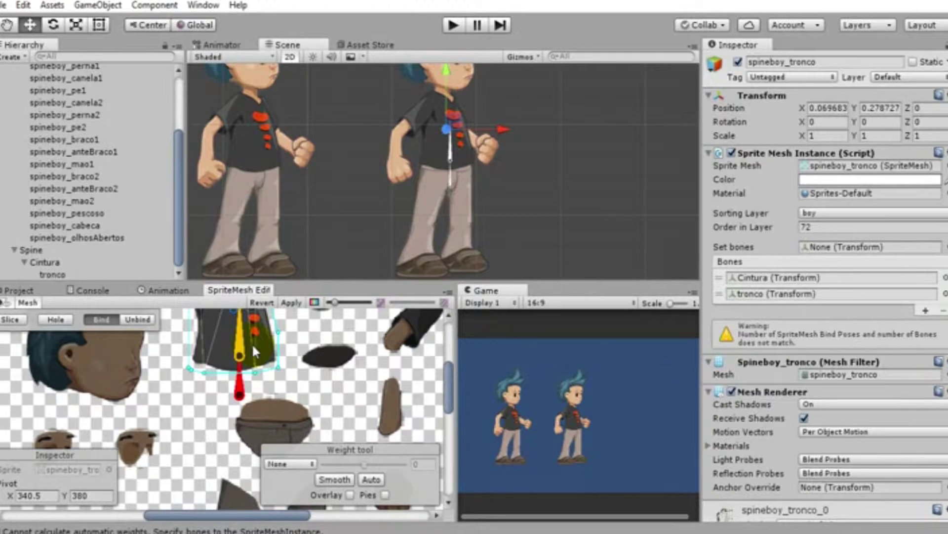
{"action": "left_click", "coordinate": [246, 391]}
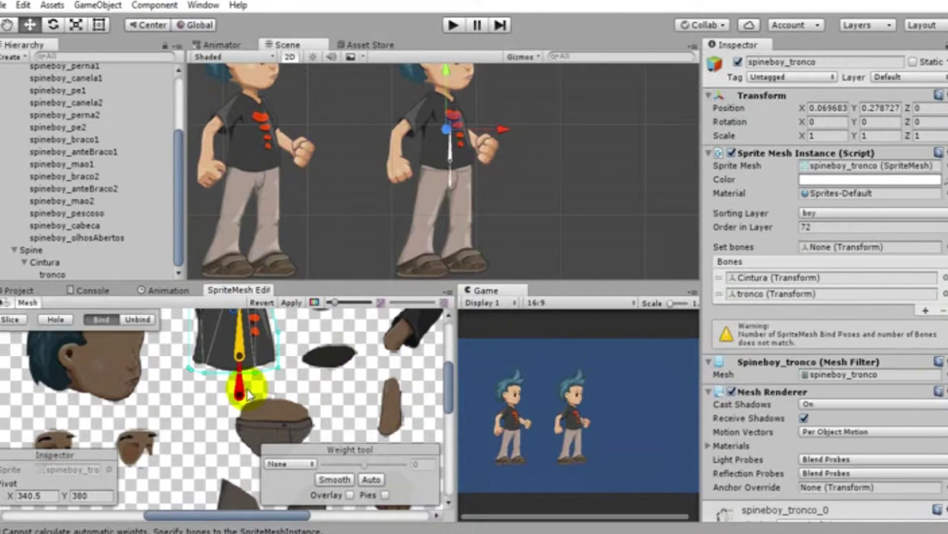
{"action": "left_click", "coordinate": [290, 311]}
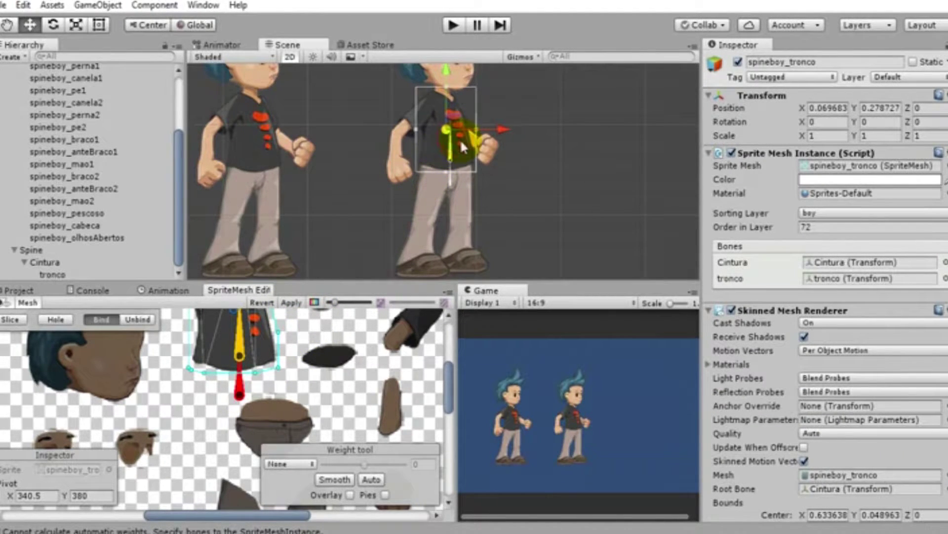
{"action": "mouse_move", "coordinate": [453, 155]}
{"action": "left_mouse_down"}
{"action": "mouse_move", "coordinate": [469, 157]}
{"action": "mouse_move", "coordinate": [453, 160]}
{"action": "left_mouse_up"}
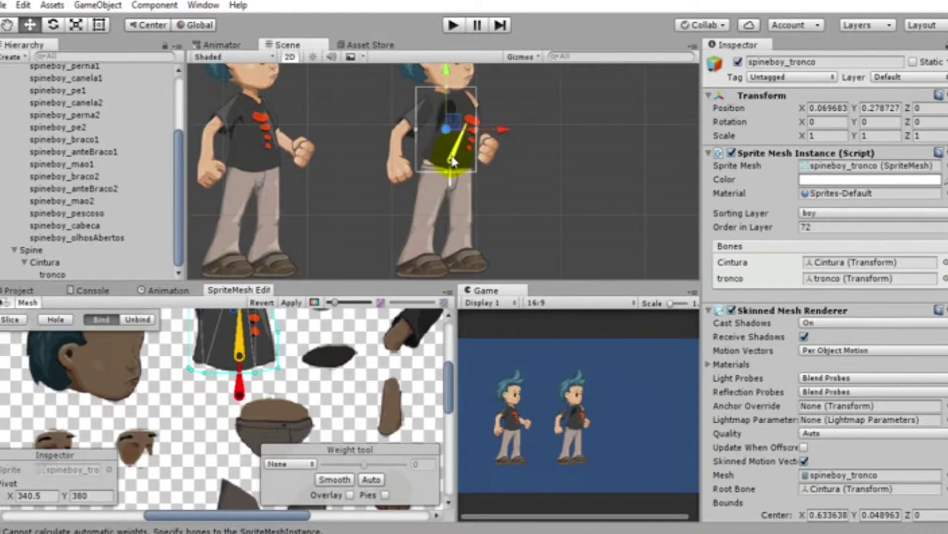
{"action": "left_click_drag", "start_coordinate": [453, 161], "coordinate": [452, 164]}
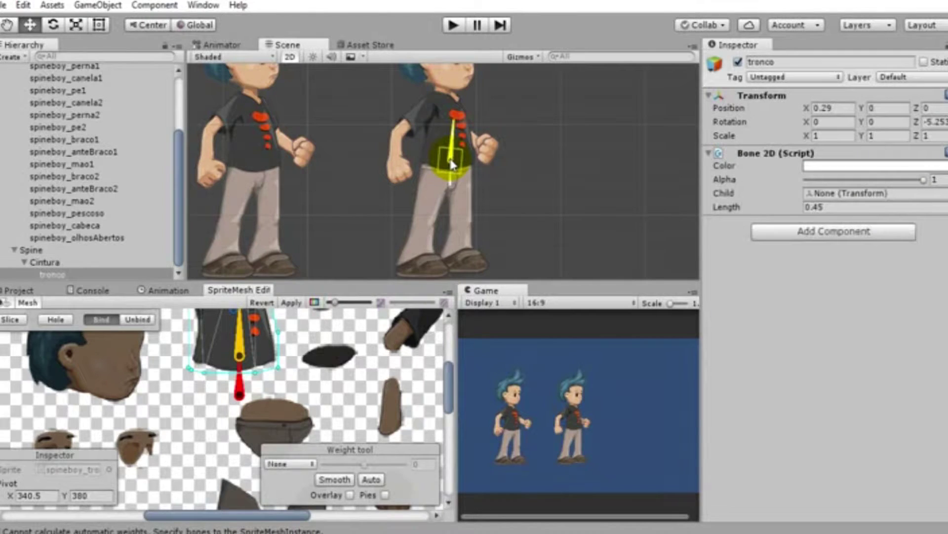
Reselect spineboy_tronco, unbind its bones and apply the unbound mesh
{"action": "left_click", "coordinate": [201, 205]}
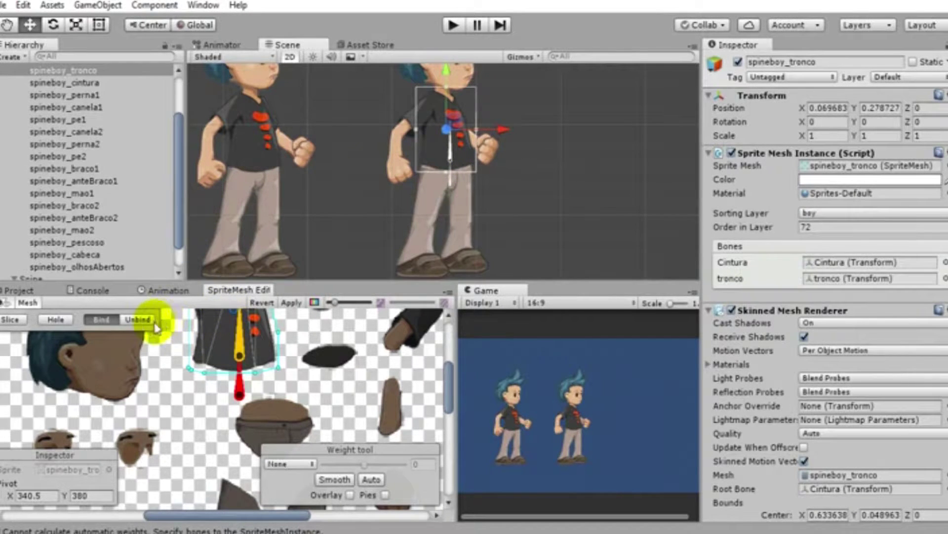
{"action": "left_click", "coordinate": [144, 322]}
{"action": "left_click", "coordinate": [302, 305]}
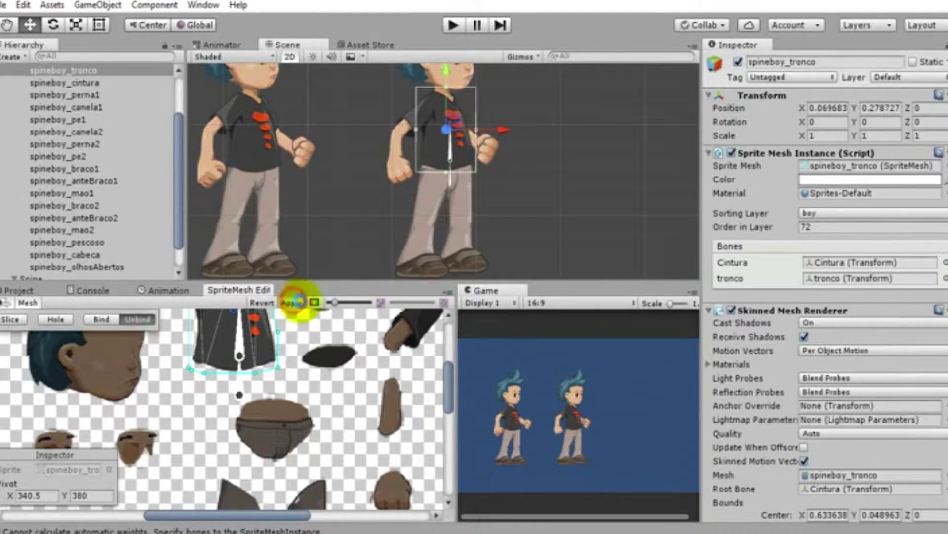
Set the Cintura bone's length to 0.29
{"action": "left_click", "coordinate": [453, 187]}
{"action": "left_click", "coordinate": [730, 206]}
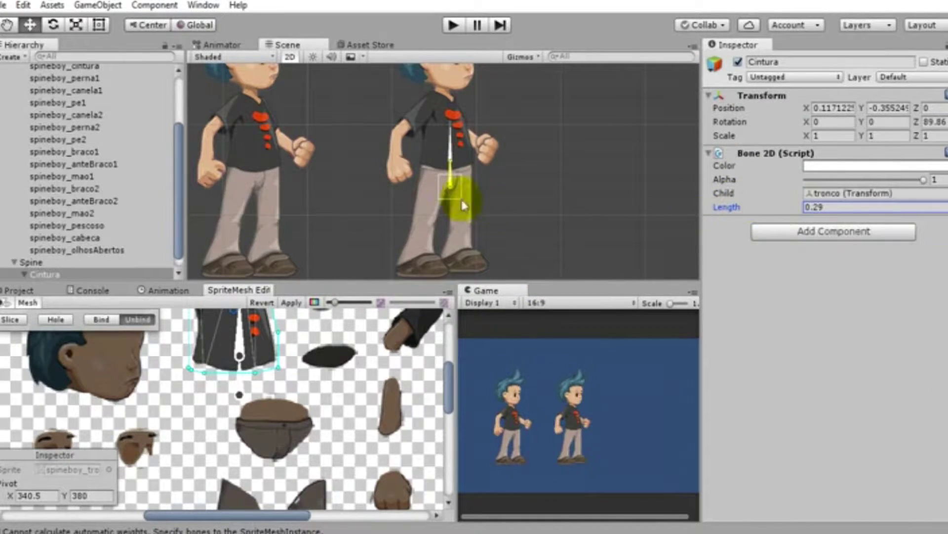
{"action": "left_click", "coordinate": [451, 175]}
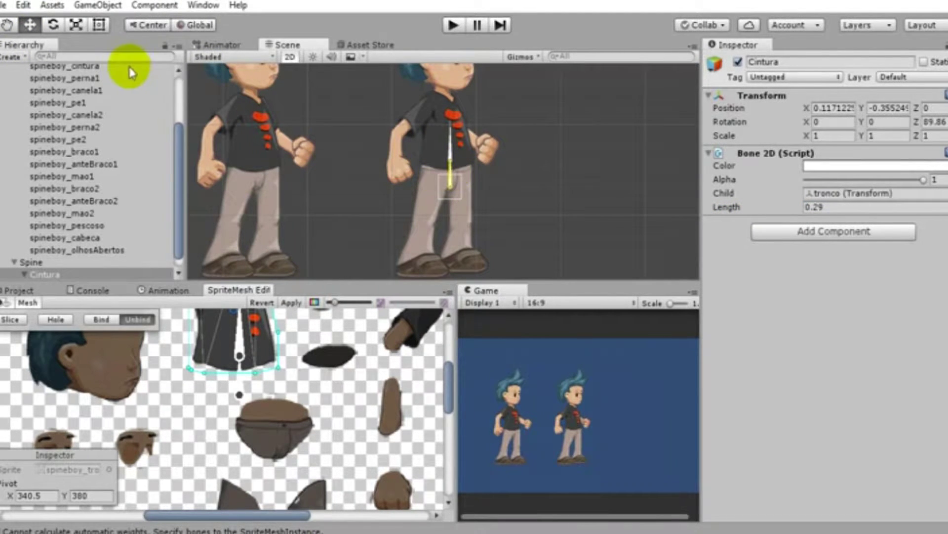
Switch to the Rect tool and select the spineboy_tronco sprite mesh in the Hierarchy
{"action": "left_click", "coordinate": [95, 28]}
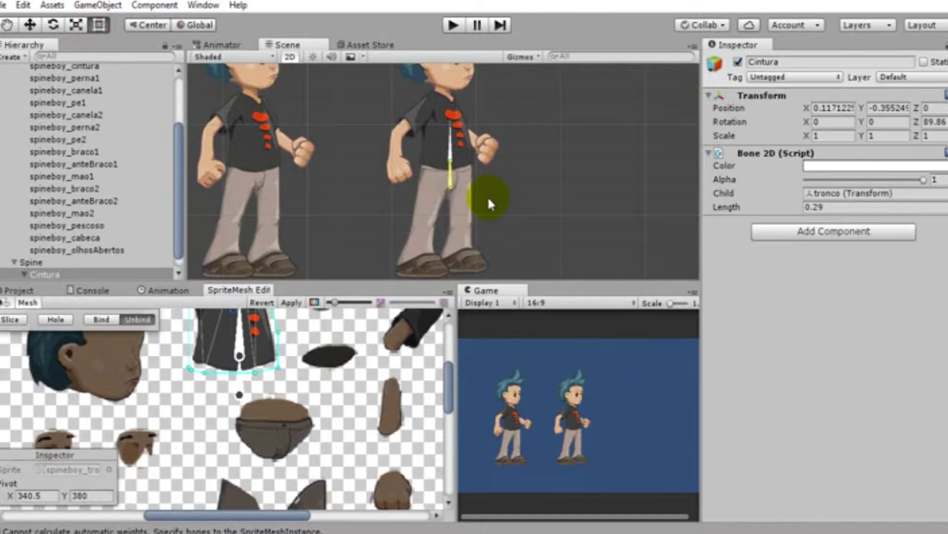
{"action": "scroll", "coordinate": [459, 197], "scroll_direction": "up", "scroll_amount": 2}
{"action": "scroll", "coordinate": [278, 373], "scroll_direction": "down", "scroll_amount": 2}
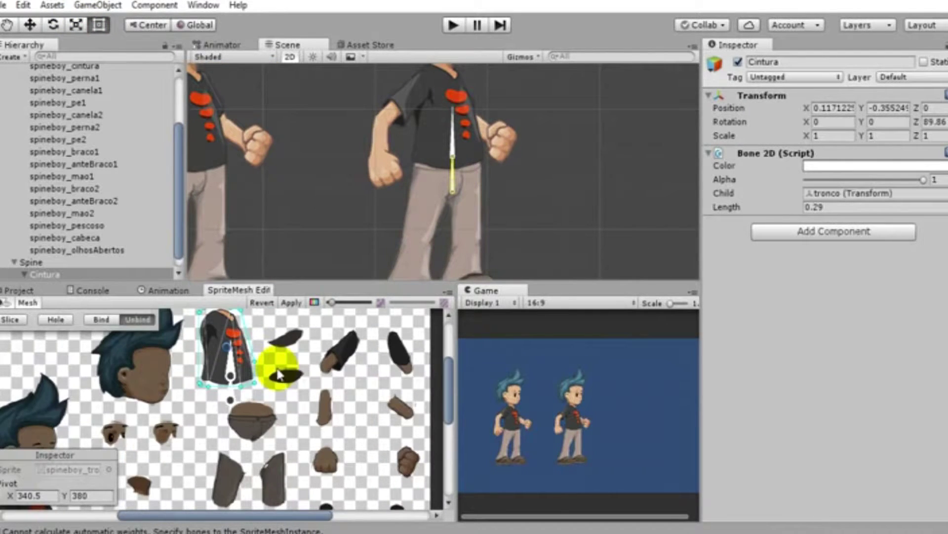
{"action": "scroll", "coordinate": [283, 374], "scroll_direction": "up", "scroll_amount": 2}
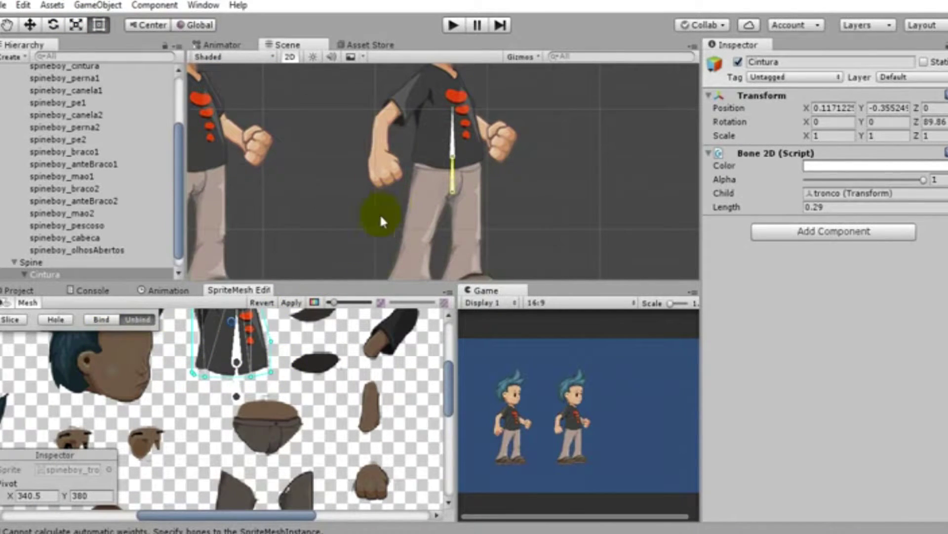
{"action": "scroll", "coordinate": [34, 237], "scroll_direction": "up", "scroll_amount": 3}
{"action": "left_click", "coordinate": [81, 131]}
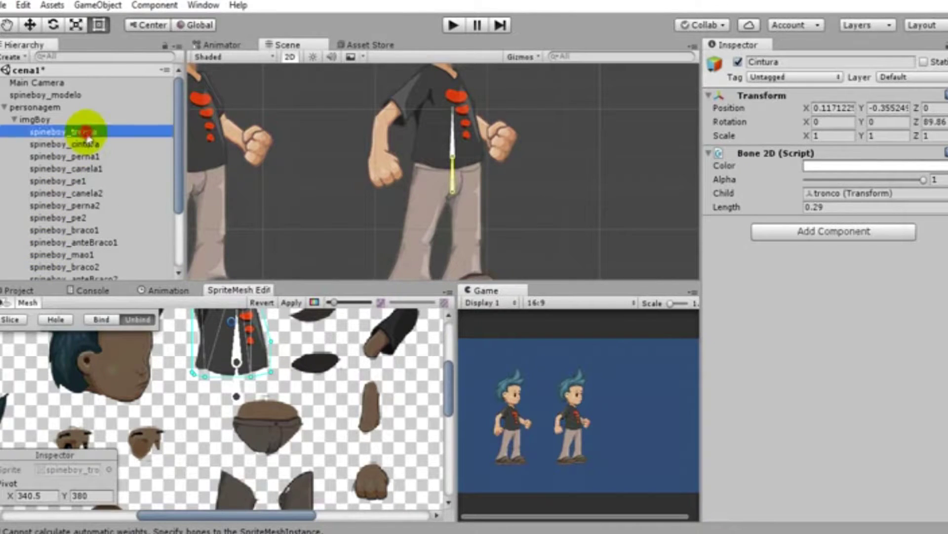
Open the Slice tool and do an initial slice of the torso sprite
{"action": "scroll", "coordinate": [417, 91], "scroll_direction": "down", "scroll_amount": 3}
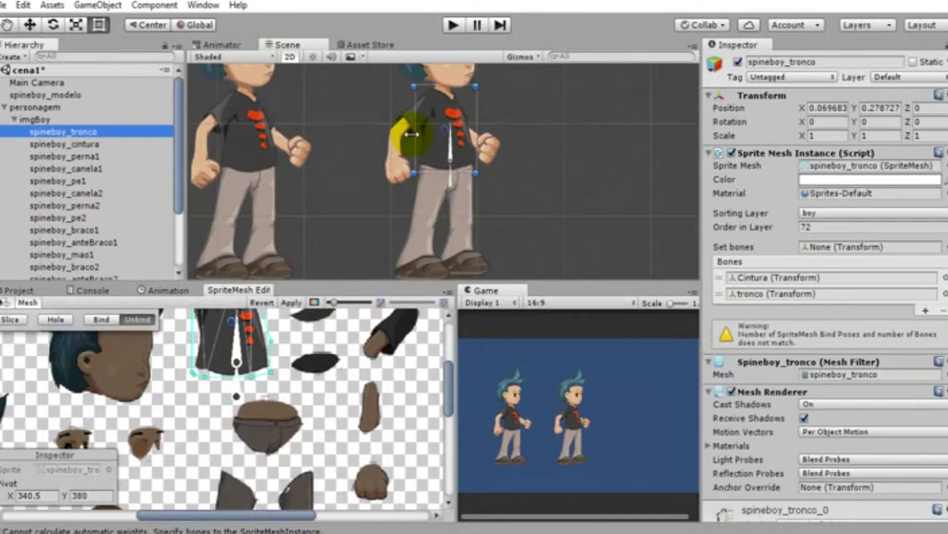
{"action": "left_click", "coordinate": [9, 320]}
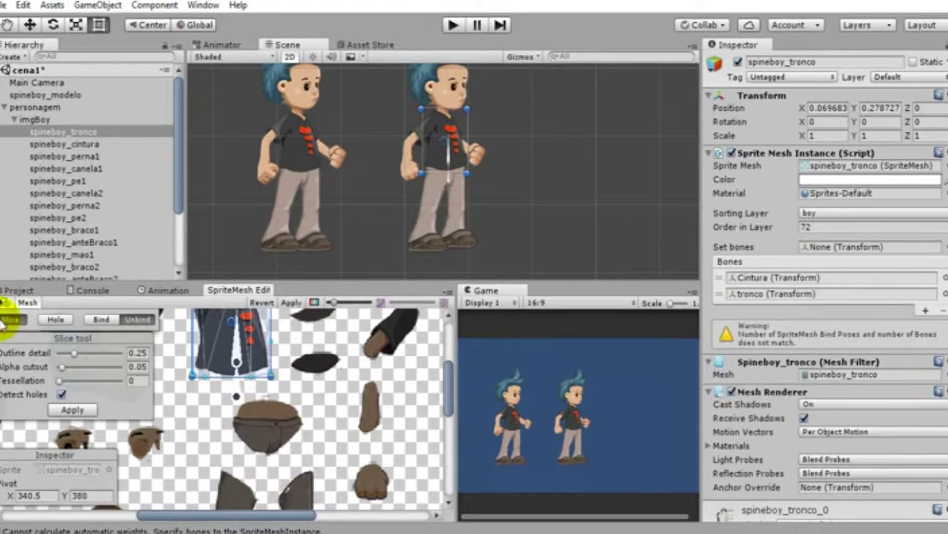
{"action": "left_click", "coordinate": [74, 411]}
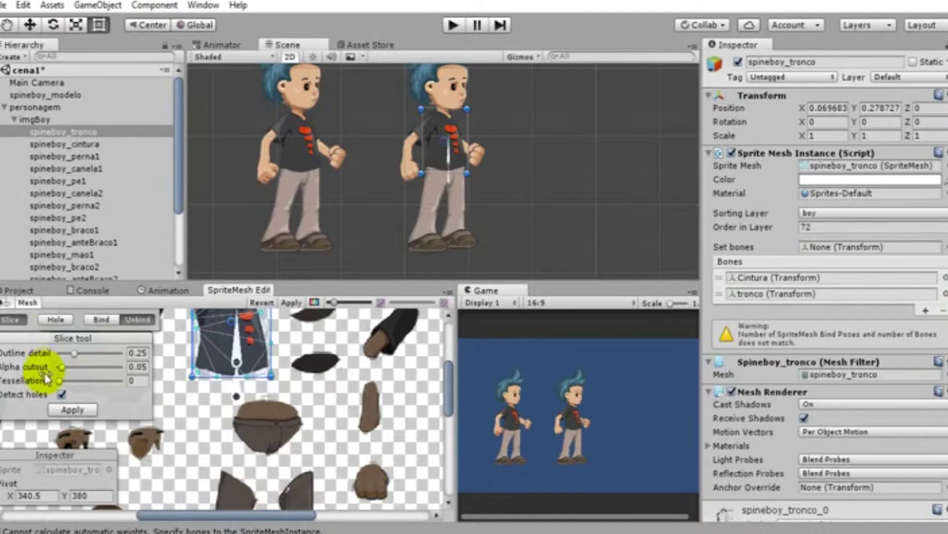
Re-slice the torso with outline detail 1, alpha cutout 0.67 and tessellation 0.36
{"action": "left_click", "coordinate": [15, 322]}
{"action": "left_click", "coordinate": [15, 321]}
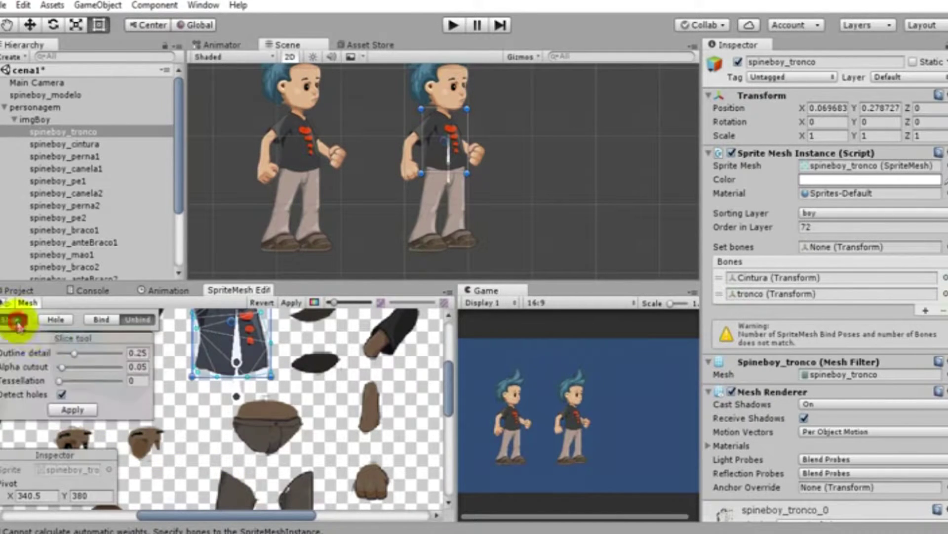
{"action": "left_click", "coordinate": [97, 353]}
{"action": "mouse_move", "coordinate": [87, 368]}
{"action": "left_mouse_down"}
{"action": "mouse_move", "coordinate": [77, 367]}
{"action": "mouse_move", "coordinate": [89, 381]}
{"action": "mouse_move", "coordinate": [120, 353]}
{"action": "mouse_move", "coordinate": [61, 381]}
{"action": "mouse_move", "coordinate": [100, 366]}
{"action": "left_mouse_up"}
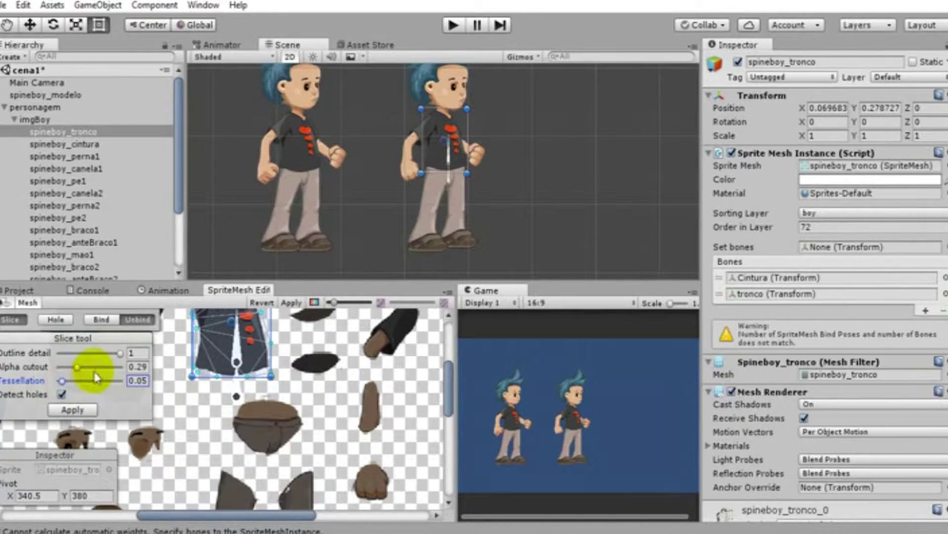
{"action": "left_click", "coordinate": [82, 380]}
{"action": "left_click", "coordinate": [56, 319]}
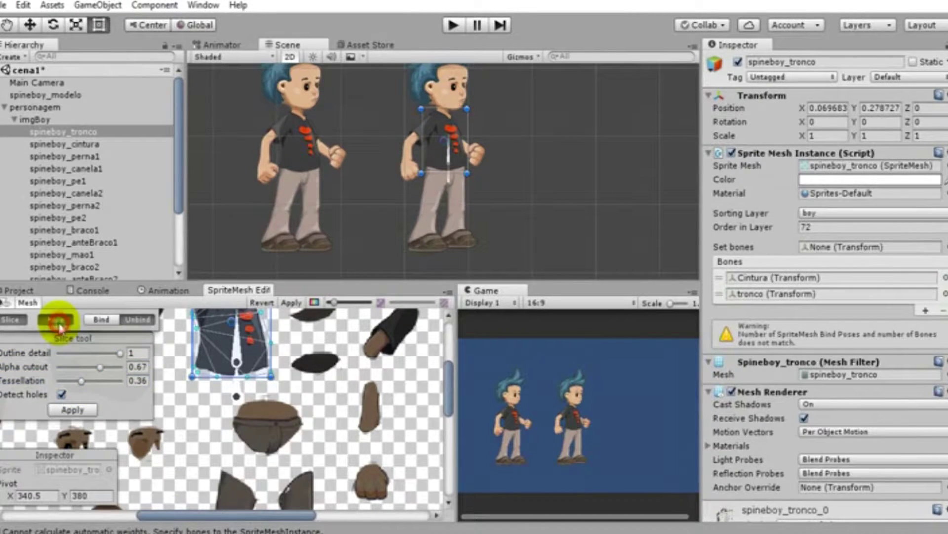
{"action": "left_click", "coordinate": [73, 410]}
Close the slice settings and switch the editor to bone binding
{"action": "scroll", "coordinate": [298, 435], "scroll_direction": "down", "scroll_amount": 5}
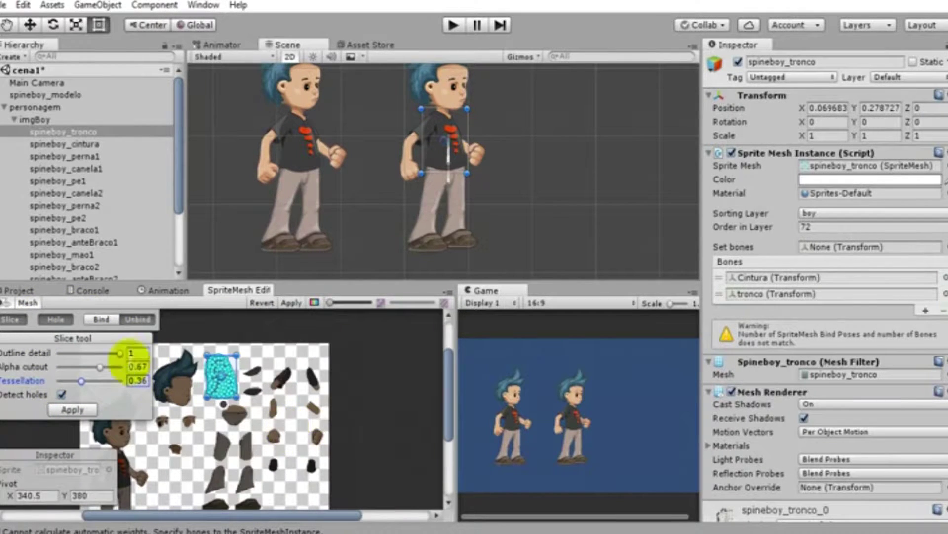
{"action": "left_click", "coordinate": [23, 321]}
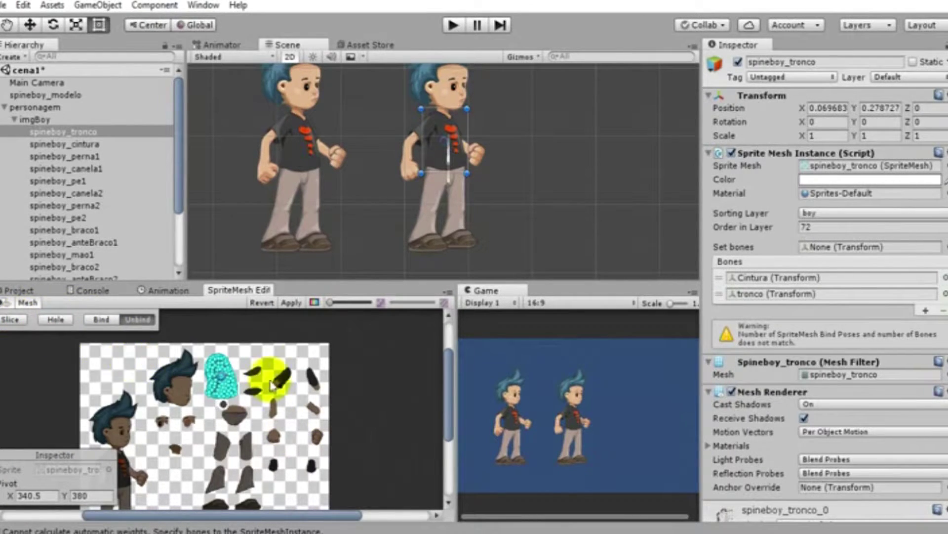
{"action": "scroll", "coordinate": [287, 407], "scroll_direction": "up", "scroll_amount": 5}
{"action": "scroll", "coordinate": [290, 409], "scroll_direction": "down", "scroll_amount": 1}
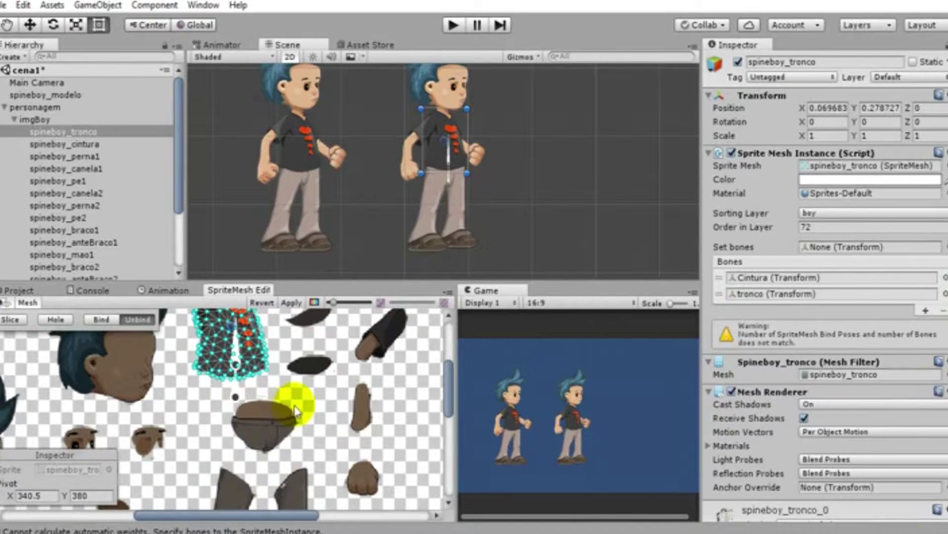
{"action": "left_click", "coordinate": [100, 322]}
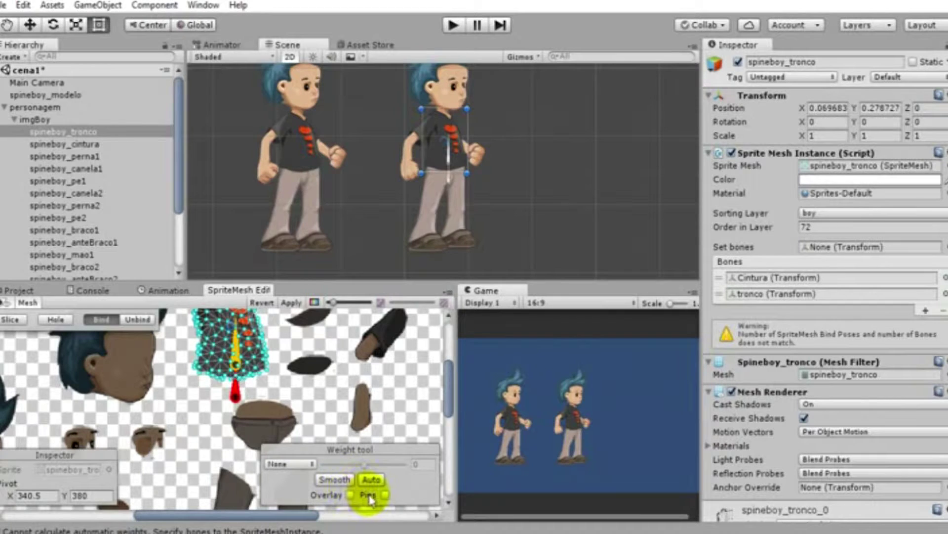
Show the torso's Cintura/tronco weights as pies, toggle the overlay on and off, and apply
{"action": "left_click", "coordinate": [386, 495]}
{"action": "scroll", "coordinate": [296, 371], "scroll_direction": "down", "scroll_amount": 2}
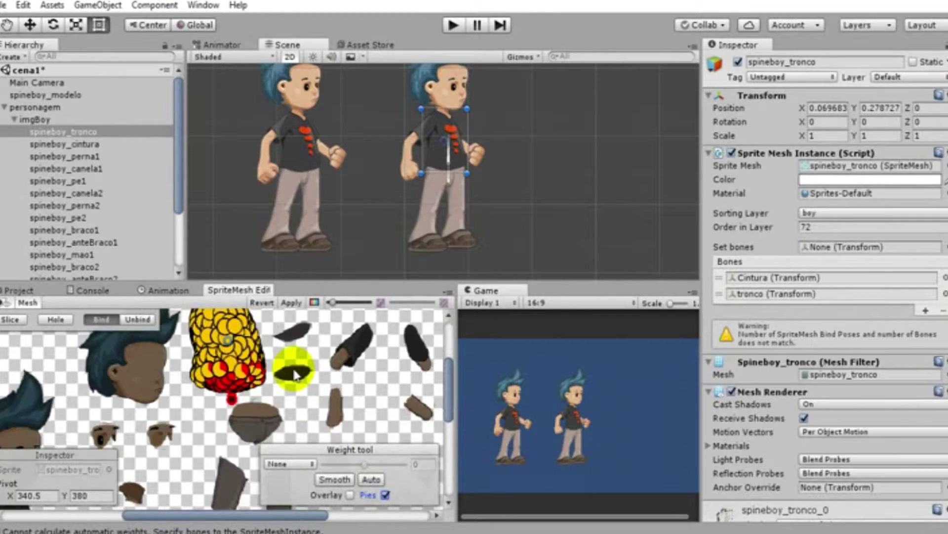
{"action": "scroll", "coordinate": [297, 370], "scroll_direction": "down", "scroll_amount": 1}
{"action": "left_click", "coordinate": [350, 494]}
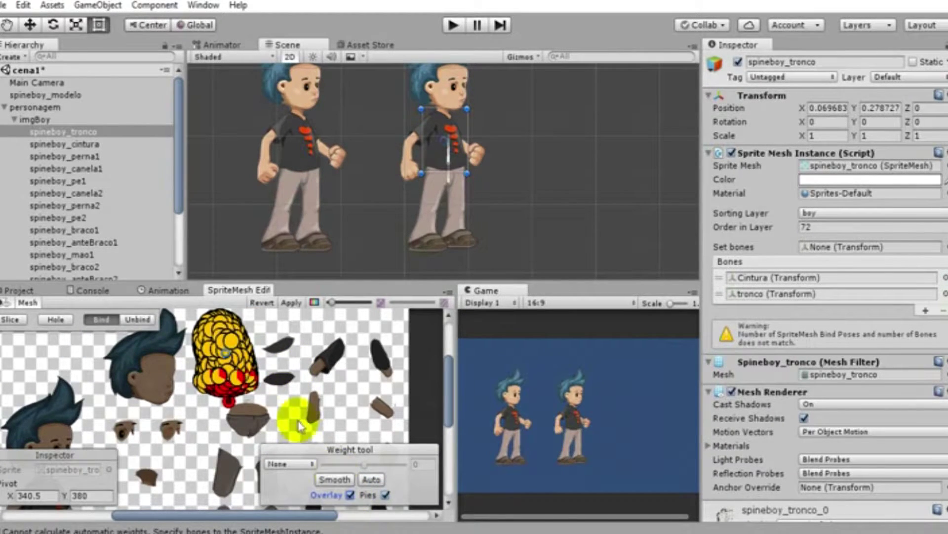
{"action": "scroll", "coordinate": [286, 402], "scroll_direction": "up", "scroll_amount": 1}
{"action": "scroll", "coordinate": [307, 403], "scroll_direction": "up", "scroll_amount": 2}
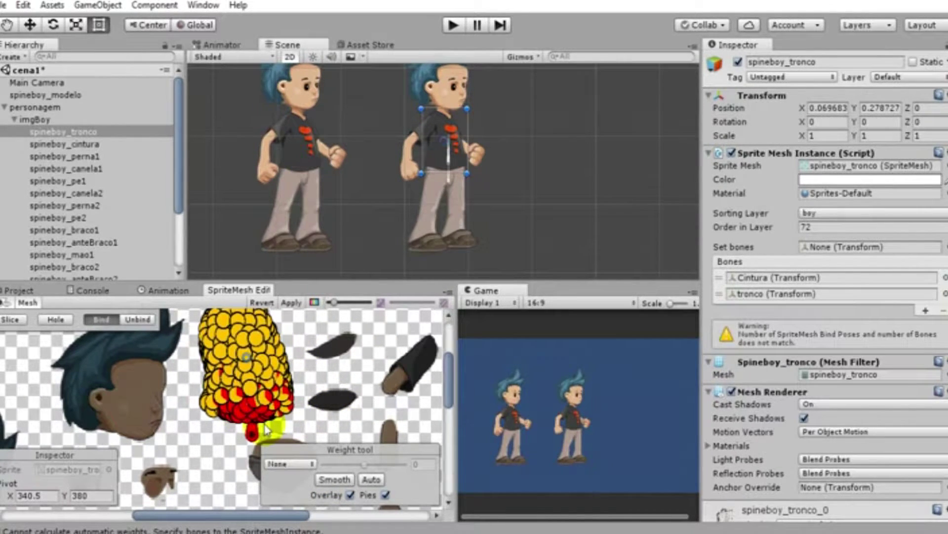
{"action": "left_click", "coordinate": [350, 495]}
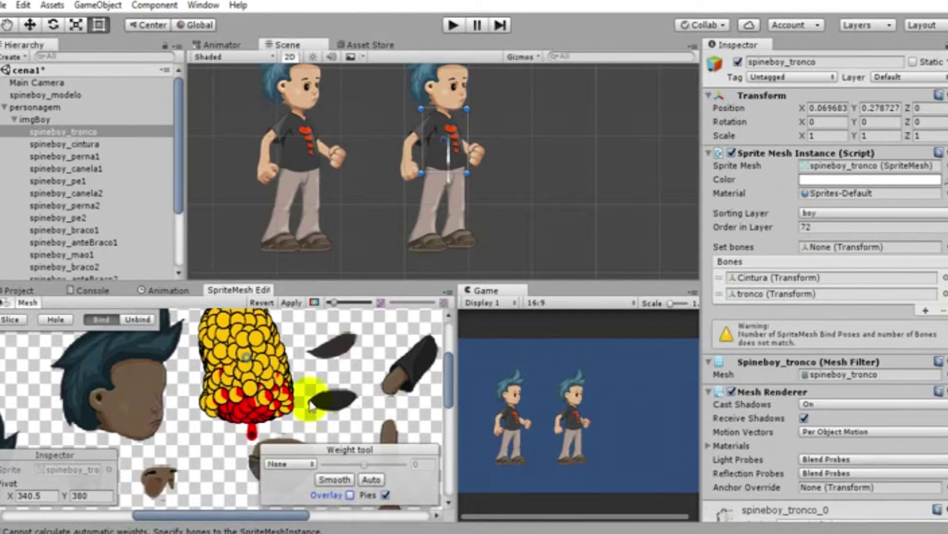
{"action": "left_click", "coordinate": [298, 306]}
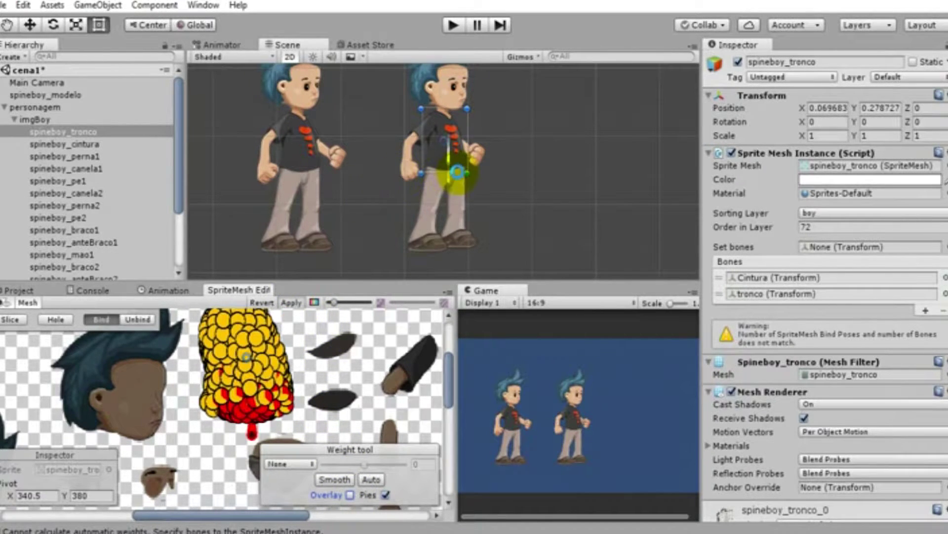
Rotate the tronco bone across the chest to check the torso deforms, then select it
{"action": "left_click_drag", "start_coordinate": [451, 155], "coordinate": [435, 150]}
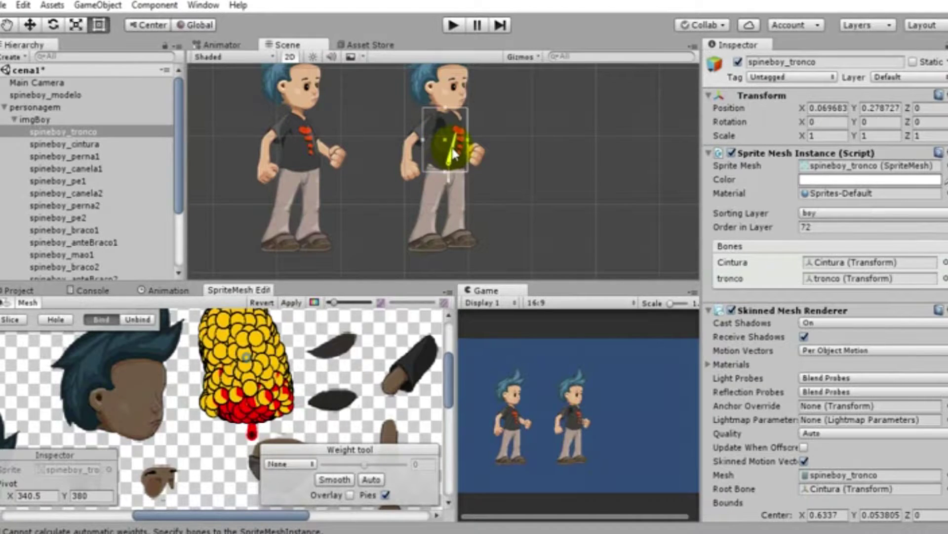
{"action": "left_click", "coordinate": [437, 155]}
{"action": "left_click", "coordinate": [461, 147]}
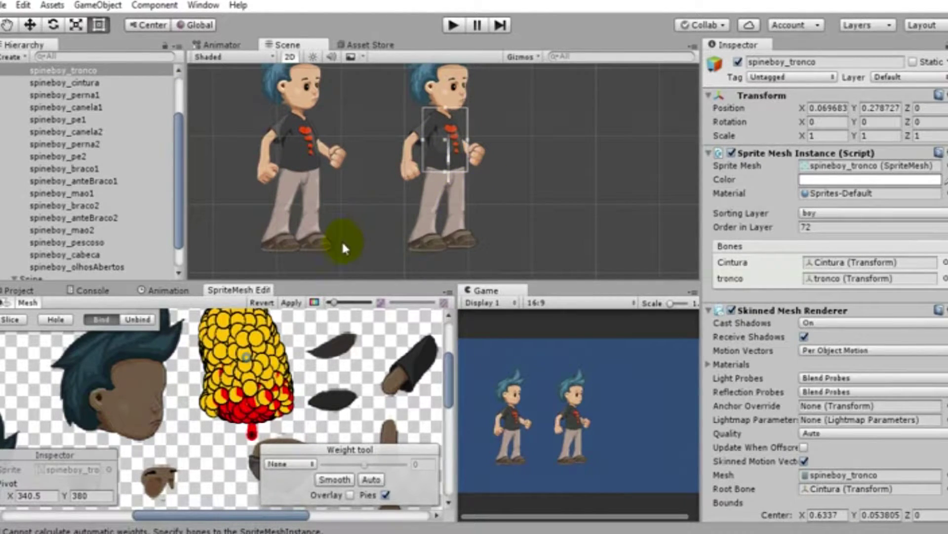
{"action": "scroll", "coordinate": [116, 84], "scroll_direction": "up", "scroll_amount": 3}
{"action": "scroll", "coordinate": [117, 95], "scroll_direction": "up", "scroll_amount": 1}
Select spineboy_cintura and slice the waist at outline 1, alpha cutout 0.67, tessellation 0.36
{"action": "left_click", "coordinate": [103, 144]}
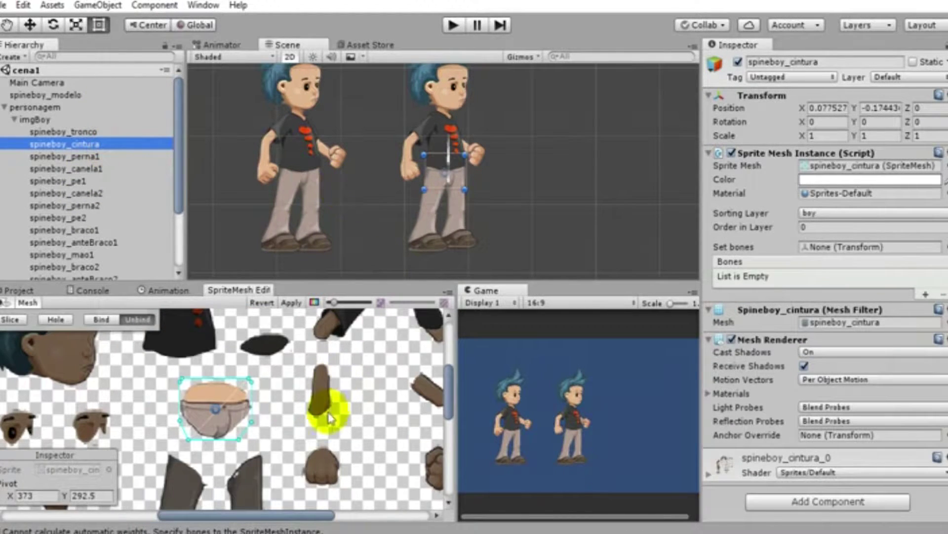
{"action": "left_click", "coordinate": [10, 319]}
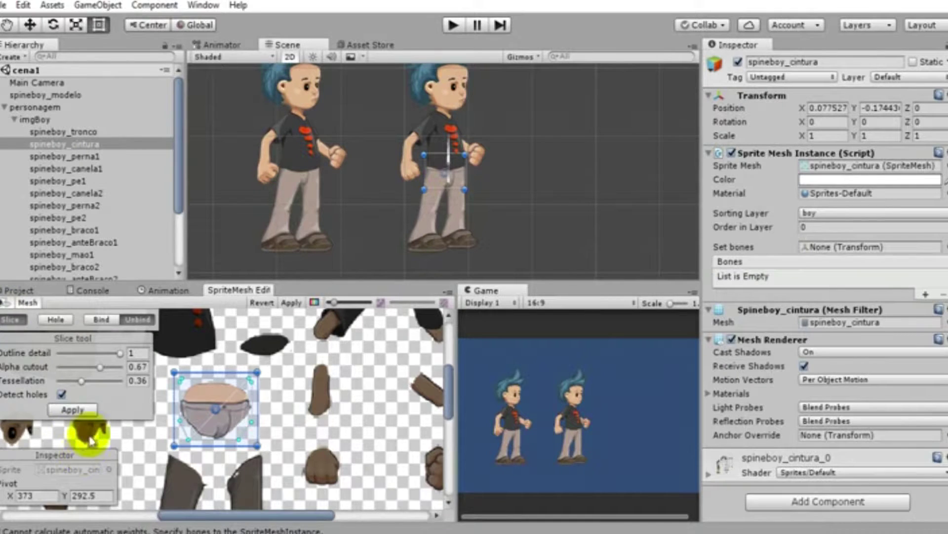
{"action": "left_click", "coordinate": [86, 410]}
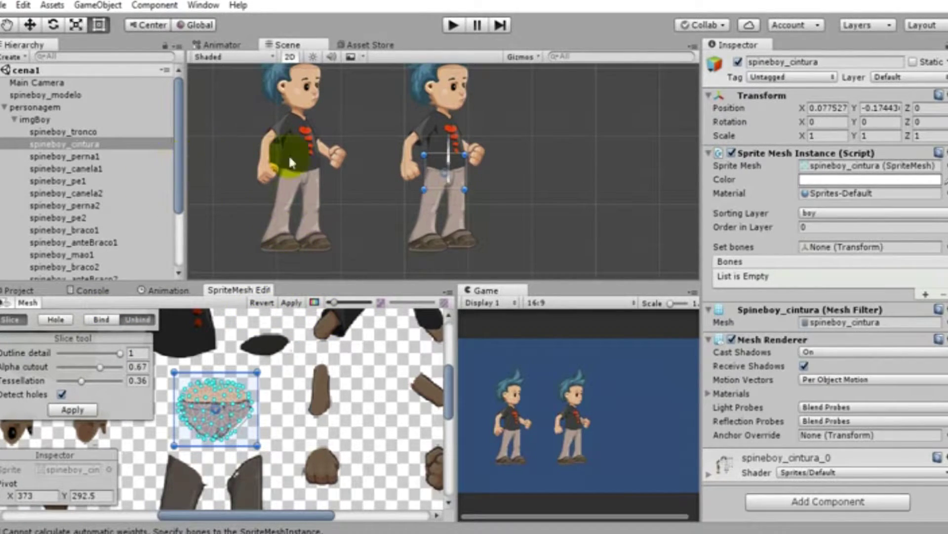
{"action": "scroll", "coordinate": [74, 186], "scroll_direction": "down", "scroll_amount": 3}
Add Cintura and tronco to the waist's bones, bind, and re-slice at 0.59/0.38/0.21
{"action": "mouse_move", "coordinate": [66, 259]}
{"action": "left_mouse_down"}
{"action": "mouse_move", "coordinate": [741, 279]}
{"action": "mouse_move", "coordinate": [916, 251]}
{"action": "left_mouse_up"}
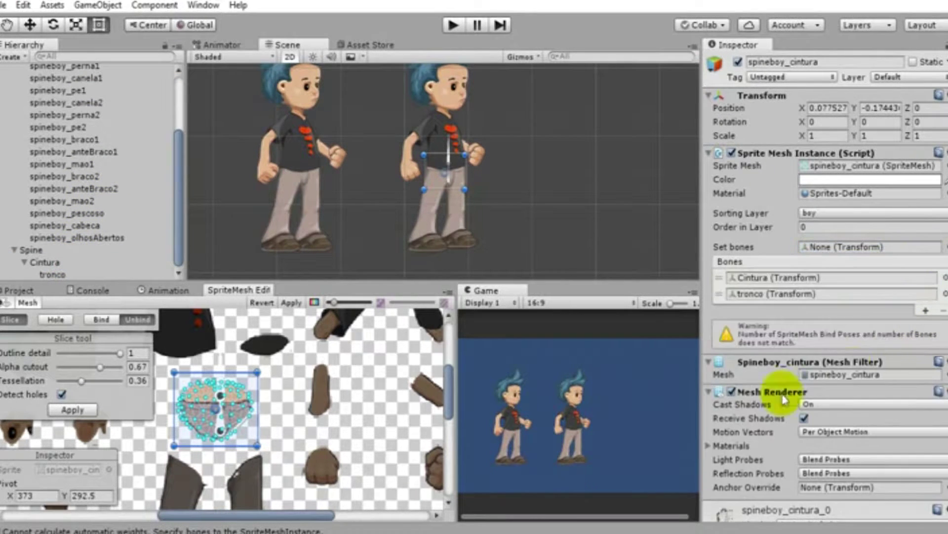
{"action": "scroll", "coordinate": [305, 434], "scroll_direction": "up", "scroll_amount": 1}
{"action": "left_click", "coordinate": [113, 321]}
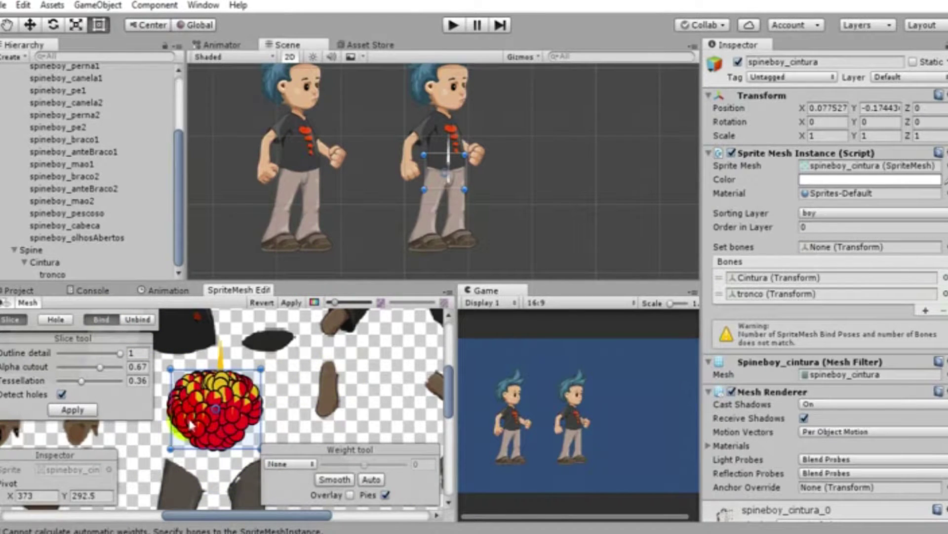
{"action": "mouse_move", "coordinate": [81, 381]}
{"action": "left_mouse_down"}
{"action": "mouse_move", "coordinate": [72, 380]}
{"action": "mouse_move", "coordinate": [95, 353]}
{"action": "left_mouse_up"}
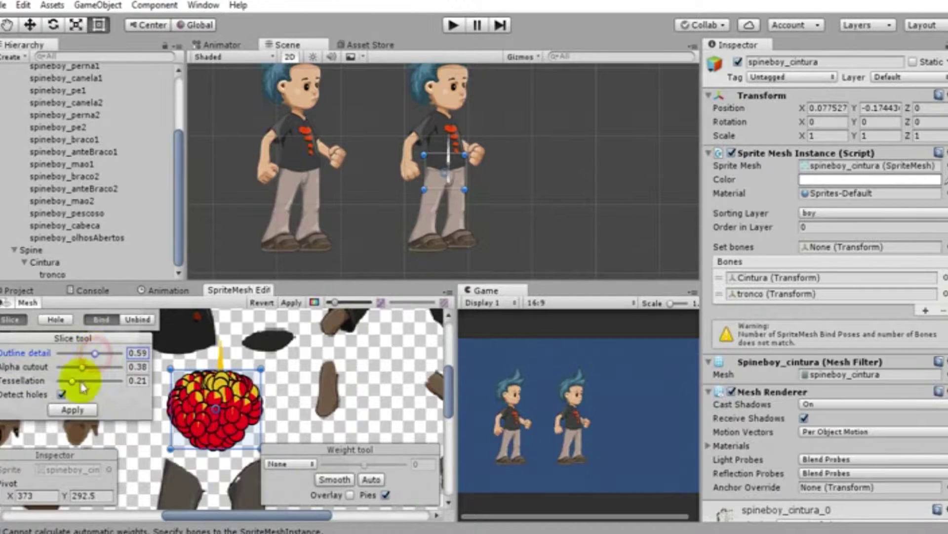
{"action": "left_click", "coordinate": [68, 410]}
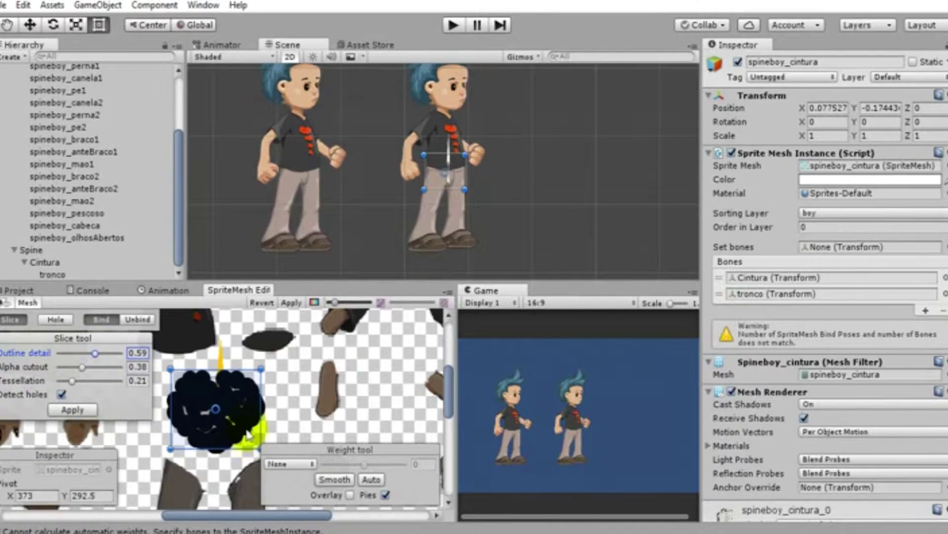
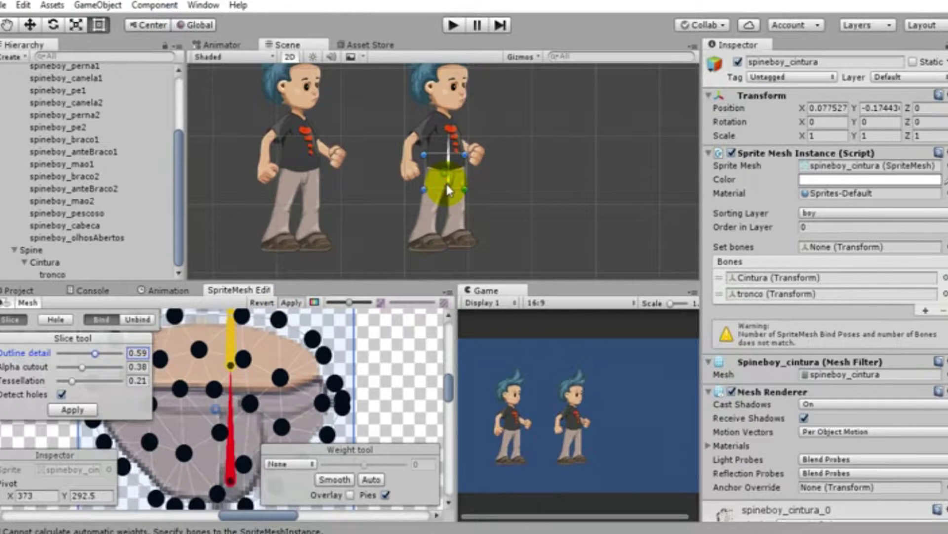
Bind the waist mesh to the Cintura and tronco bones and generate automatic weights
{"action": "left_click", "coordinate": [448, 189]}
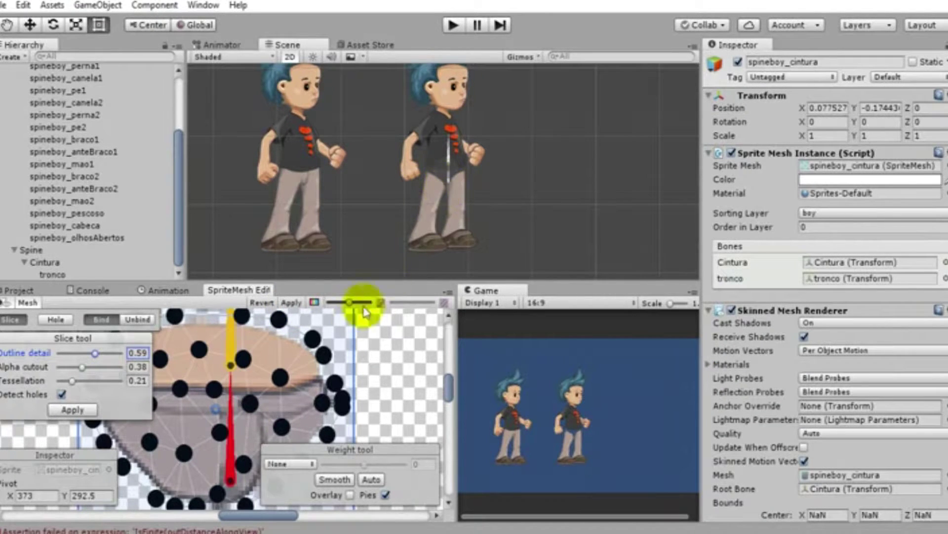
{"action": "left_click", "coordinate": [79, 417]}
{"action": "left_click", "coordinate": [372, 479]}
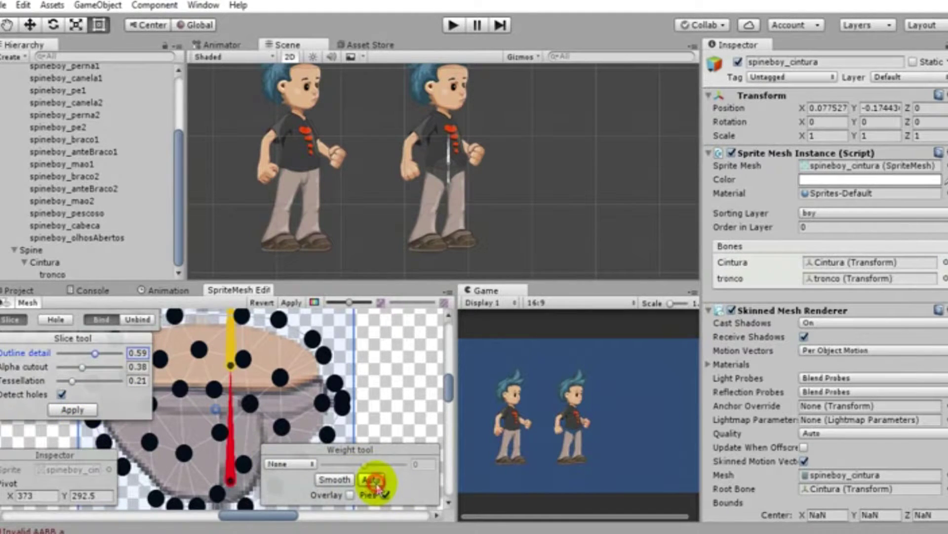
{"action": "scroll", "coordinate": [366, 397], "scroll_direction": "down", "scroll_amount": 4}
{"action": "scroll", "coordinate": [373, 400], "scroll_direction": "up", "scroll_amount": 2}
{"action": "scroll", "coordinate": [376, 398], "scroll_direction": "up", "scroll_amount": 1}
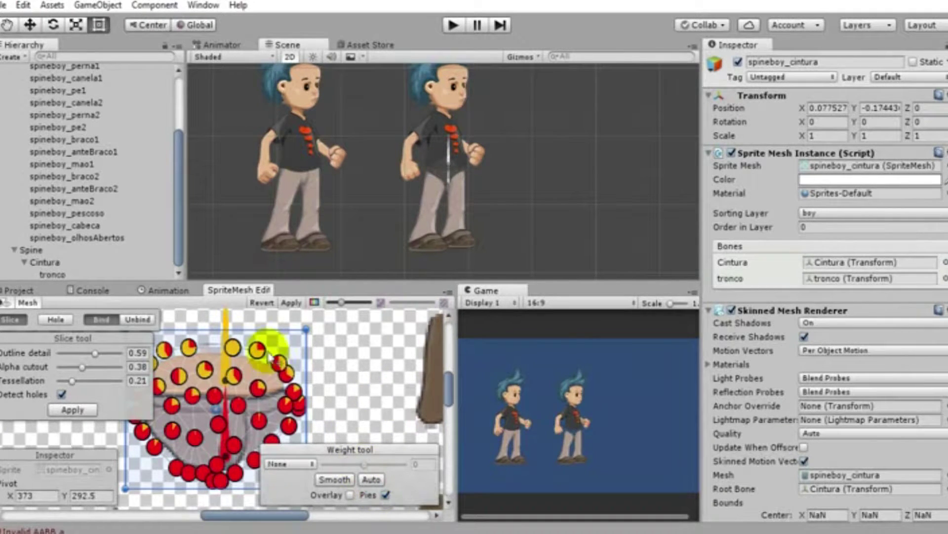
Apply the waist mesh weight changes and select the tronco bone
{"action": "left_click", "coordinate": [298, 302]}
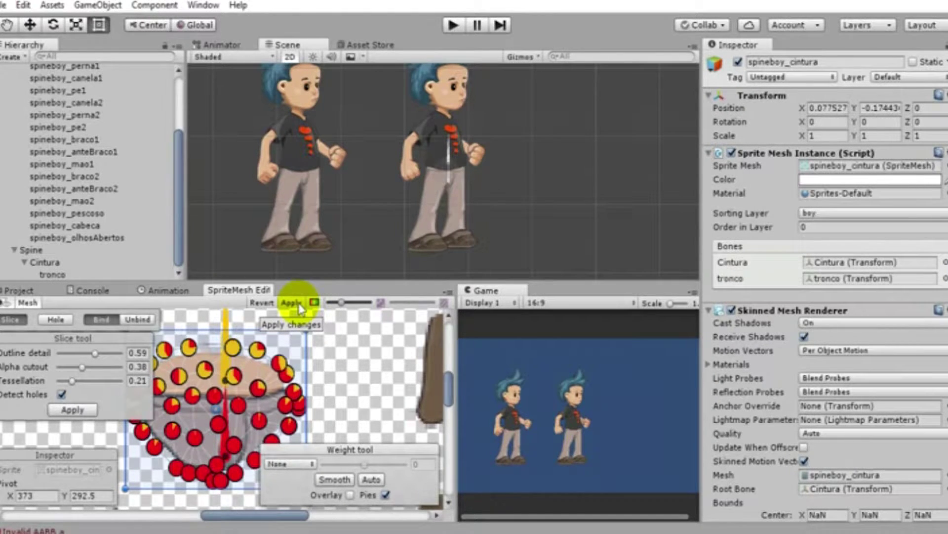
{"action": "left_click", "coordinate": [300, 307]}
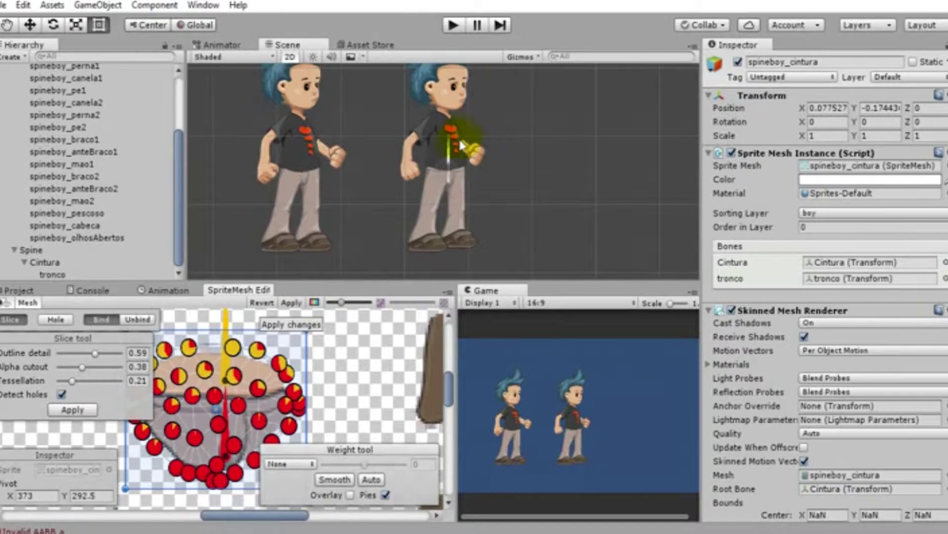
{"action": "left_click", "coordinate": [452, 157]}
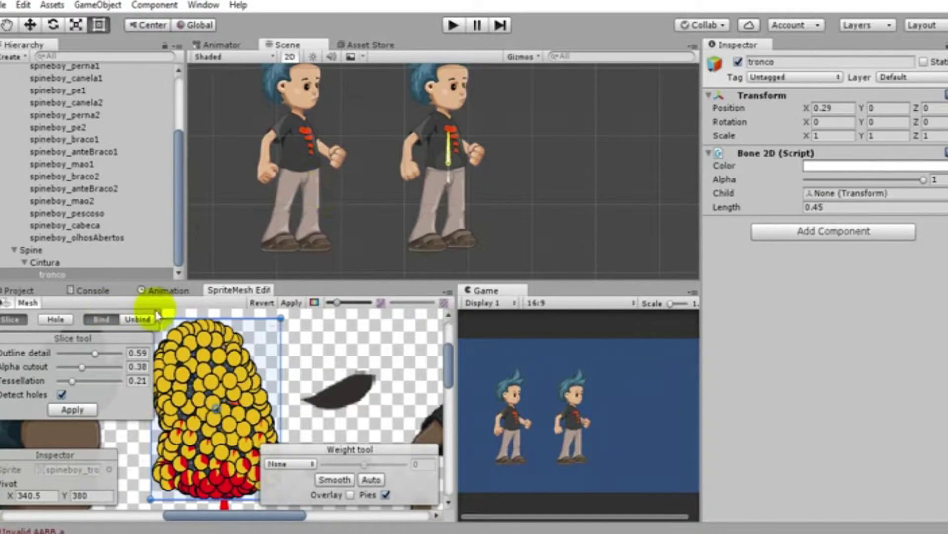
{"action": "scroll", "coordinate": [523, 180], "scroll_direction": "up", "scroll_amount": 2}
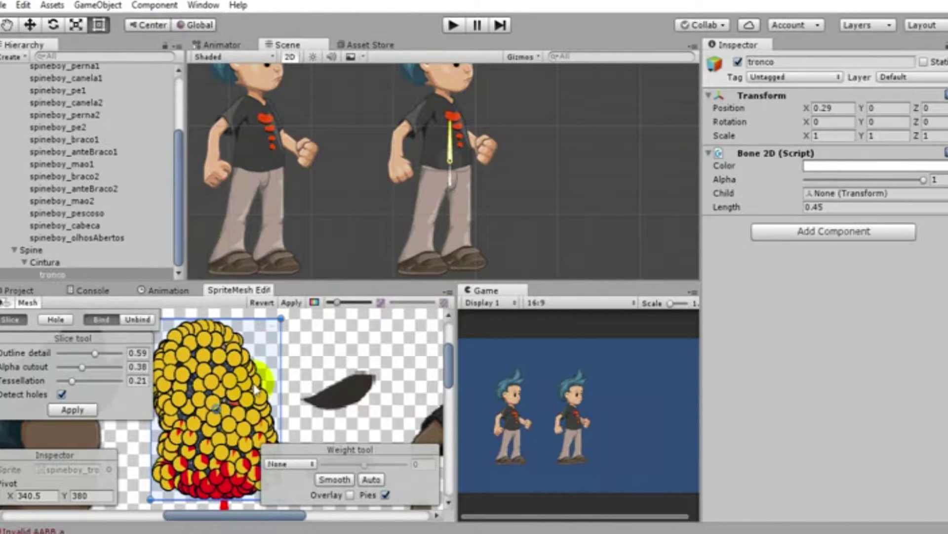
{"action": "left_click", "coordinate": [386, 495]}
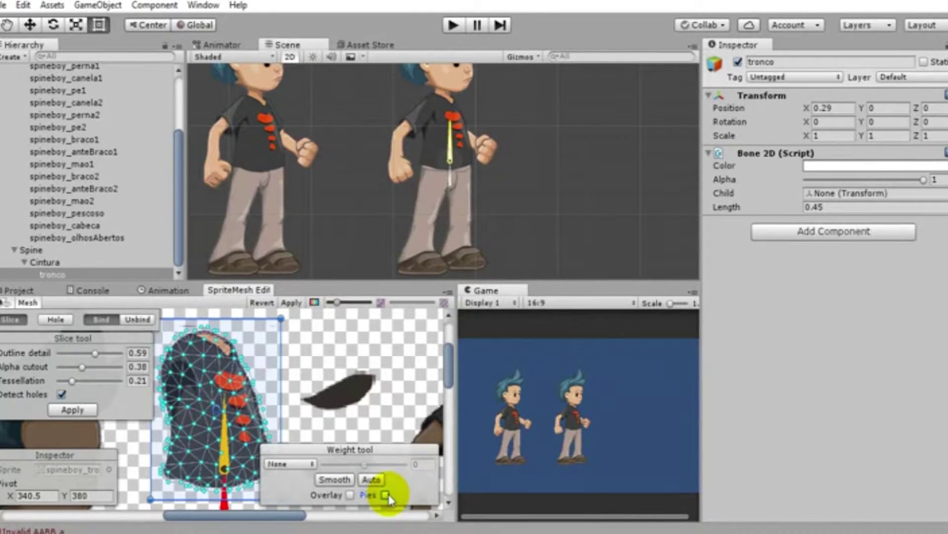
{"action": "scroll", "coordinate": [224, 425], "scroll_direction": "down", "scroll_amount": 2}
{"action": "scroll", "coordinate": [225, 425], "scroll_direction": "down", "scroll_amount": 1}
{"action": "middle_click_drag", "start_coordinate": [224, 424], "coordinate": [254, 359]}
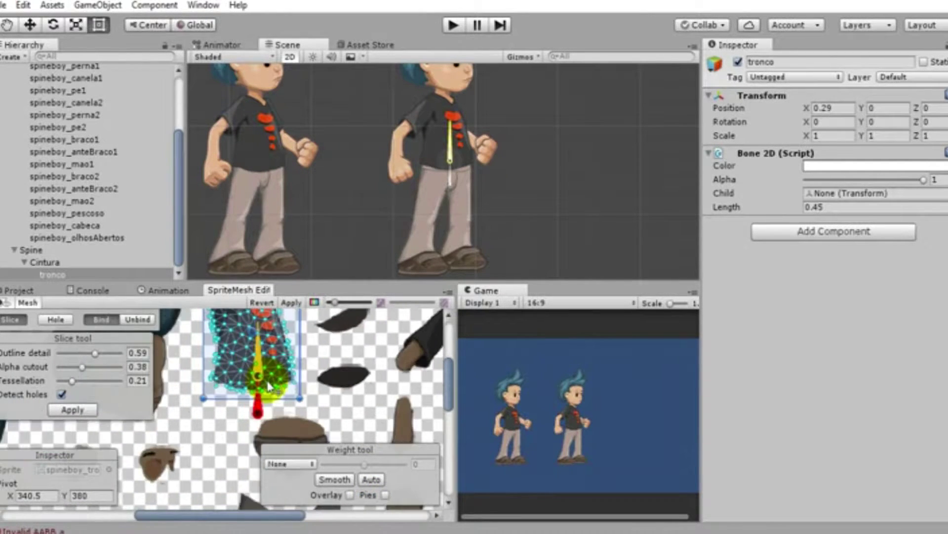
{"action": "scroll", "coordinate": [267, 383], "scroll_direction": "up", "scroll_amount": 2}
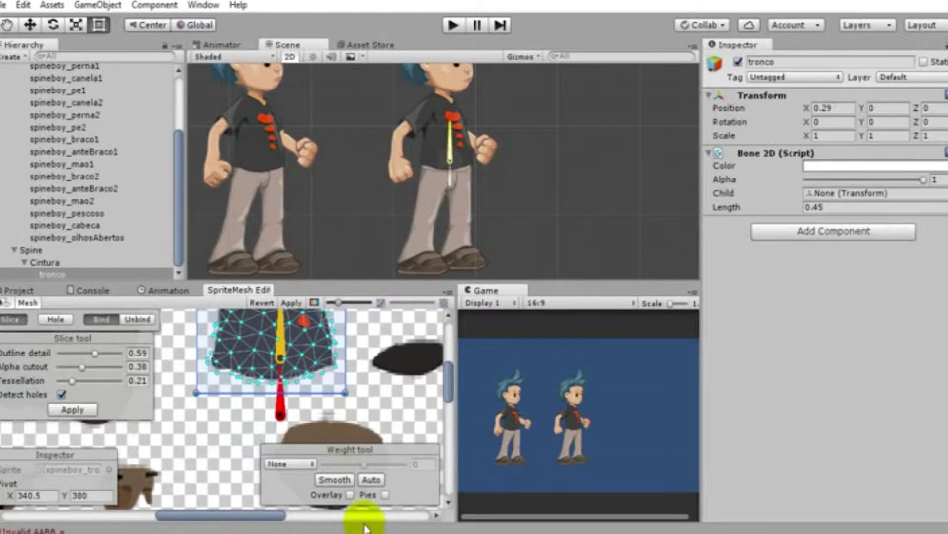
{"action": "left_click", "coordinate": [386, 495]}
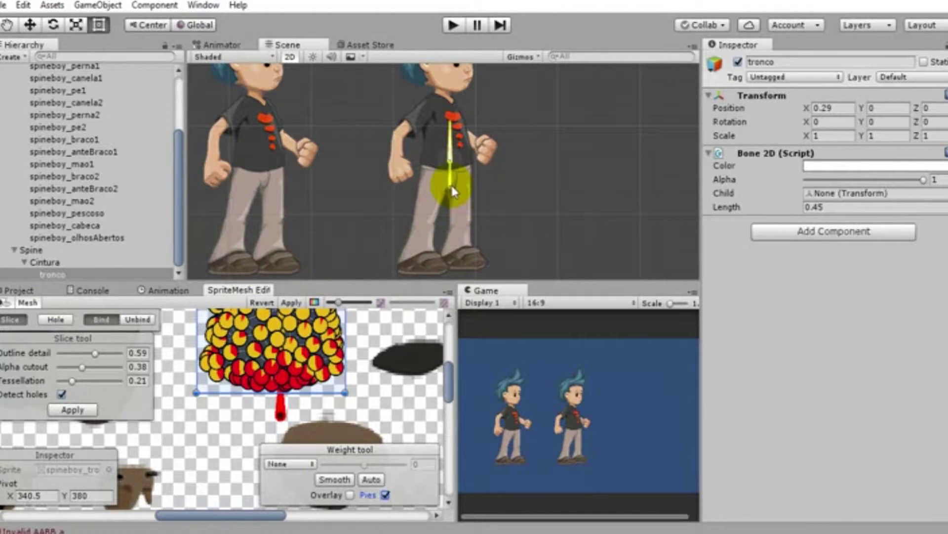
{"action": "scroll", "coordinate": [102, 207], "scroll_direction": "up", "scroll_amount": 5}
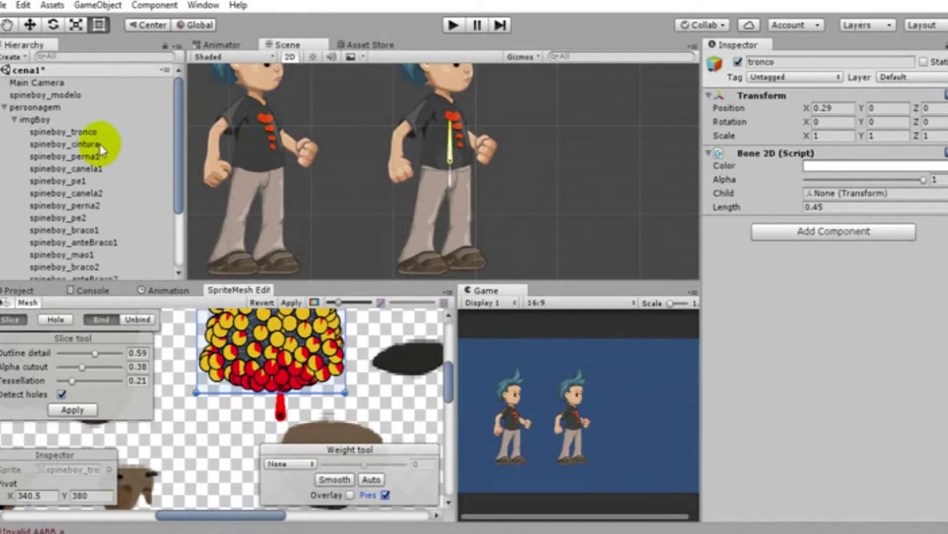
Select spineboy_cintura and rotate the tronco bone to test the torso deformation
{"action": "left_click", "coordinate": [100, 145]}
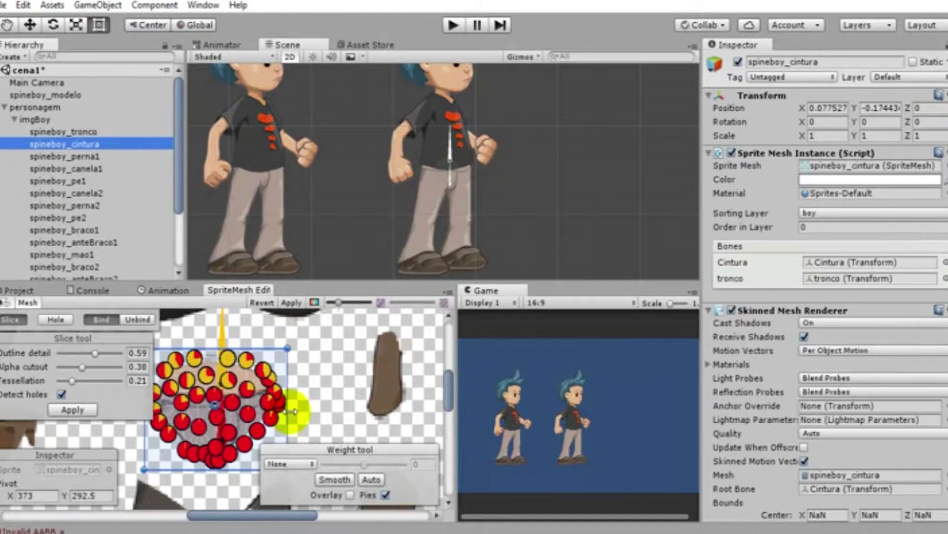
{"action": "scroll", "coordinate": [294, 411], "scroll_direction": "down", "scroll_amount": 3}
{"action": "scroll", "coordinate": [294, 411], "scroll_direction": "up", "scroll_amount": 2}
{"action": "scroll", "coordinate": [294, 412], "scroll_direction": "up", "scroll_amount": 2}
{"action": "scroll", "coordinate": [293, 414], "scroll_direction": "up", "scroll_amount": 2}
{"action": "scroll", "coordinate": [293, 414], "scroll_direction": "up", "scroll_amount": 1}
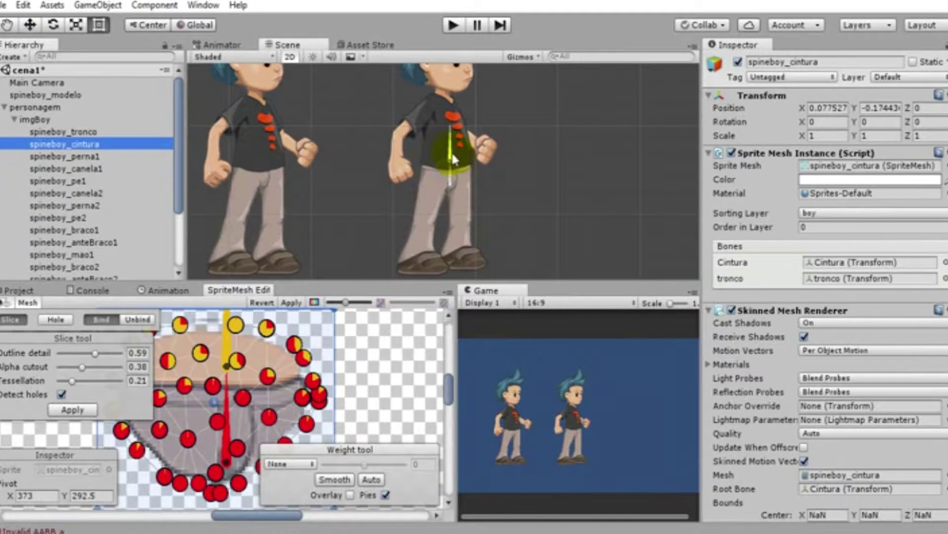
{"action": "left_click_drag", "start_coordinate": [467, 141], "coordinate": [451, 146]}
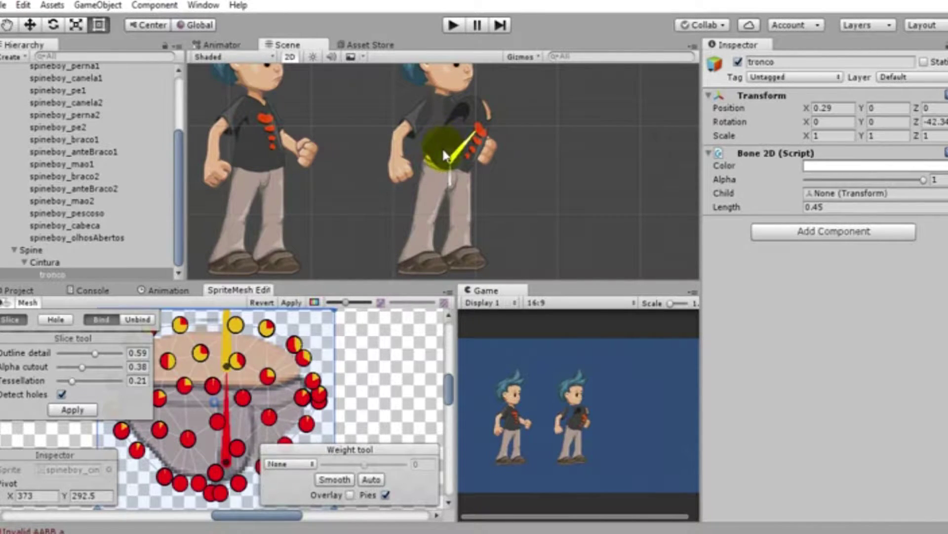
Reselect spineboy_cintura and toggle off the Slice settings
{"action": "left_click", "coordinate": [445, 156]}
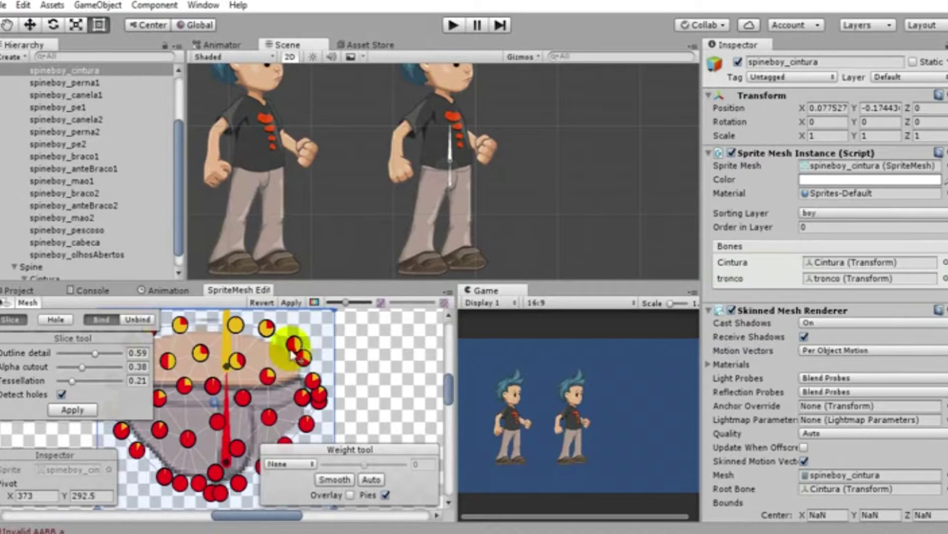
{"action": "left_click", "coordinate": [11, 319]}
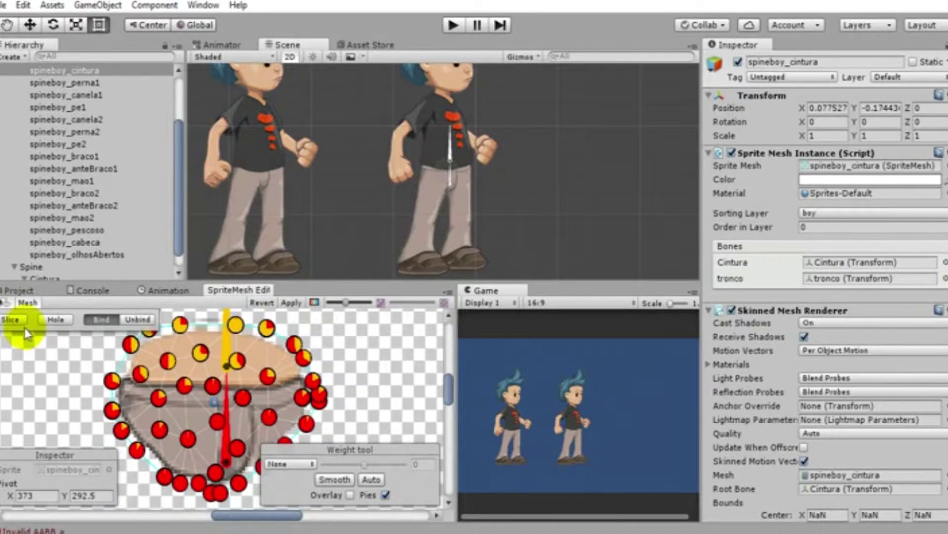
{"action": "scroll", "coordinate": [447, 152], "scroll_direction": "down", "scroll_amount": 2}
{"action": "scroll", "coordinate": [446, 153], "scroll_direction": "down", "scroll_amount": 1}
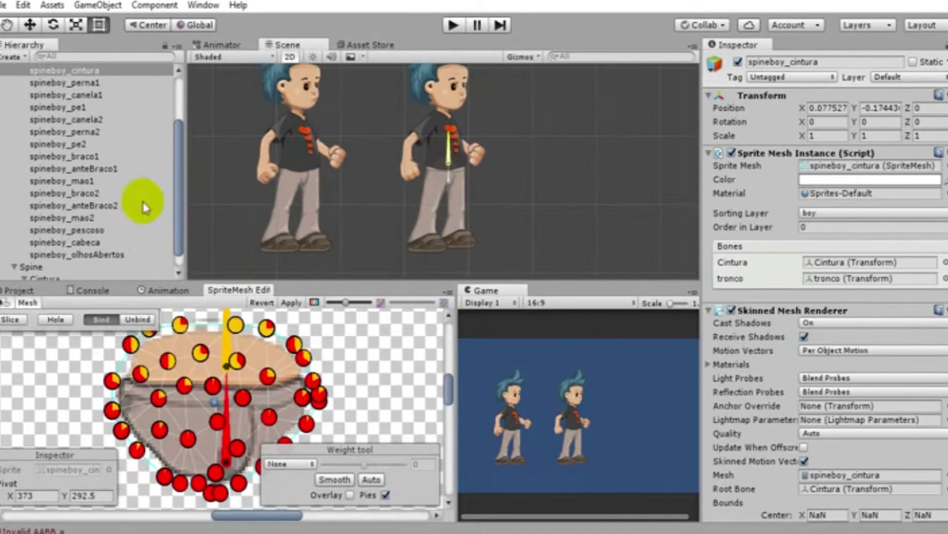
Select the spineboy_perna1 leg mesh, then the tronco bone under Spine > Cintura
{"action": "left_click", "coordinate": [93, 83]}
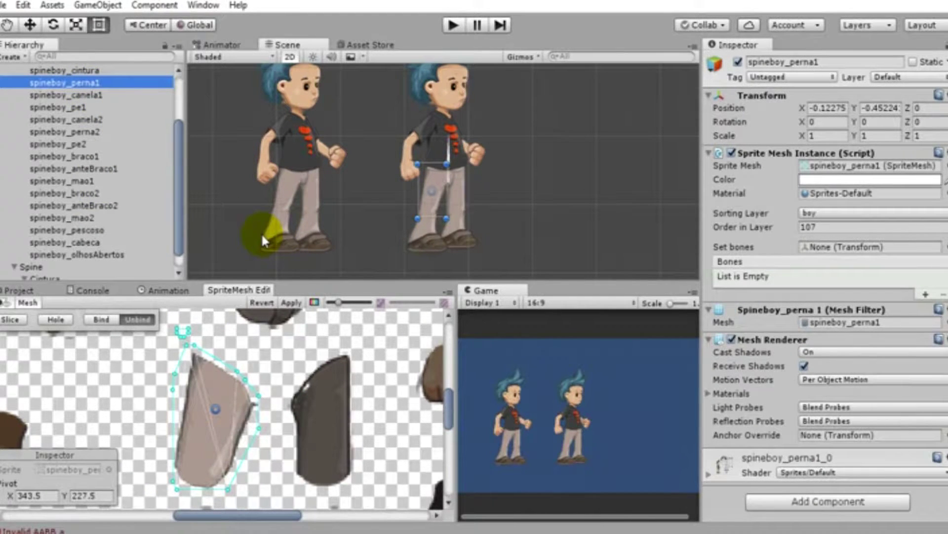
{"action": "scroll", "coordinate": [110, 217], "scroll_direction": "down", "scroll_amount": 1}
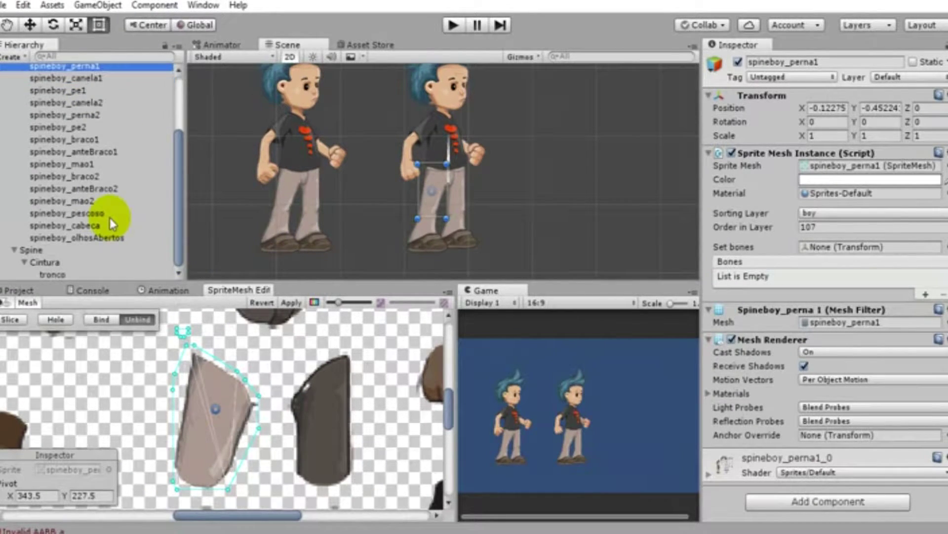
{"action": "left_click", "coordinate": [61, 275]}
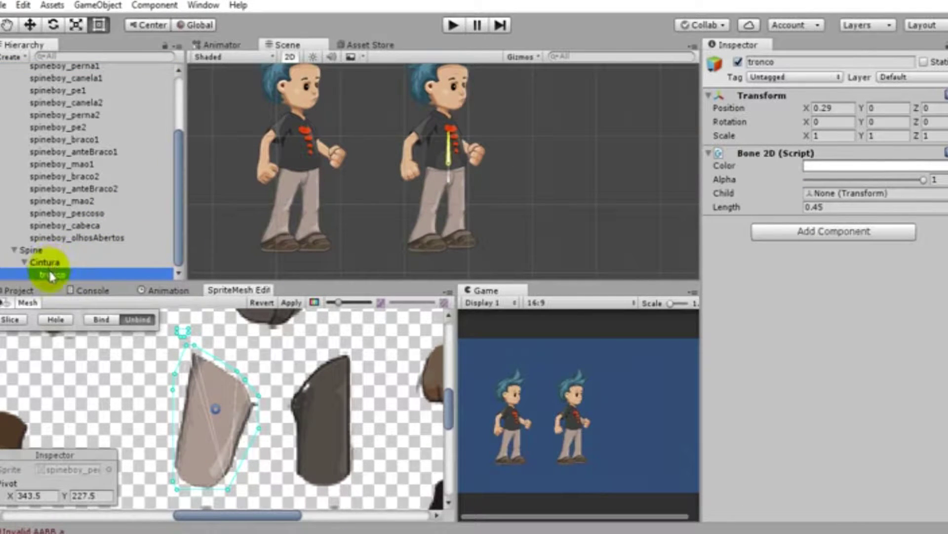
{"action": "right_click", "coordinate": [68, 281]}
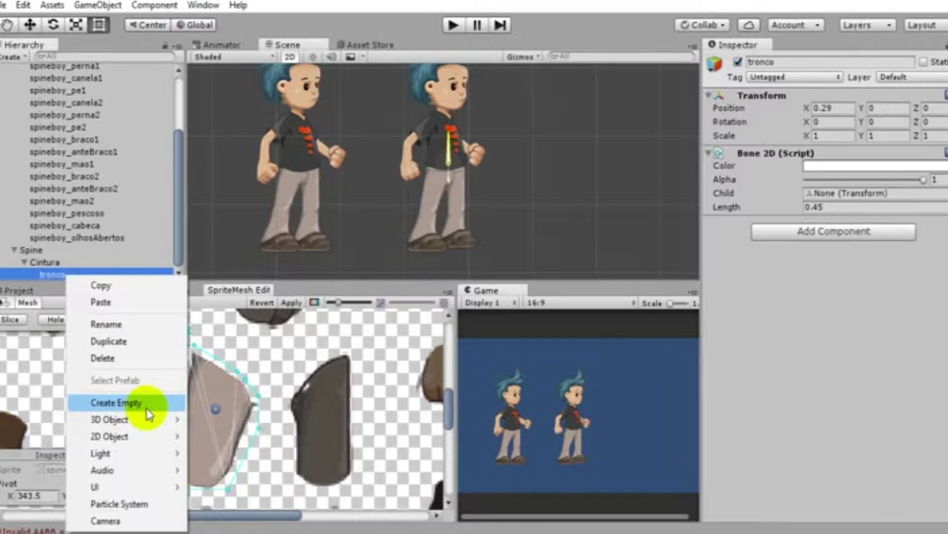
Create a new child bone under tronco via 2D Object > Bone
{"action": "mouse_move", "coordinate": [153, 436]}
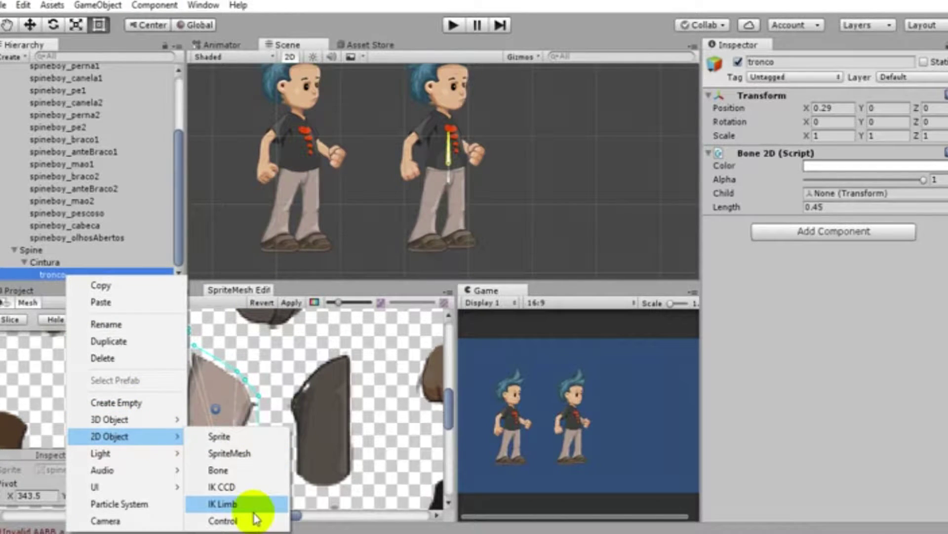
{"action": "left_click", "coordinate": [237, 470]}
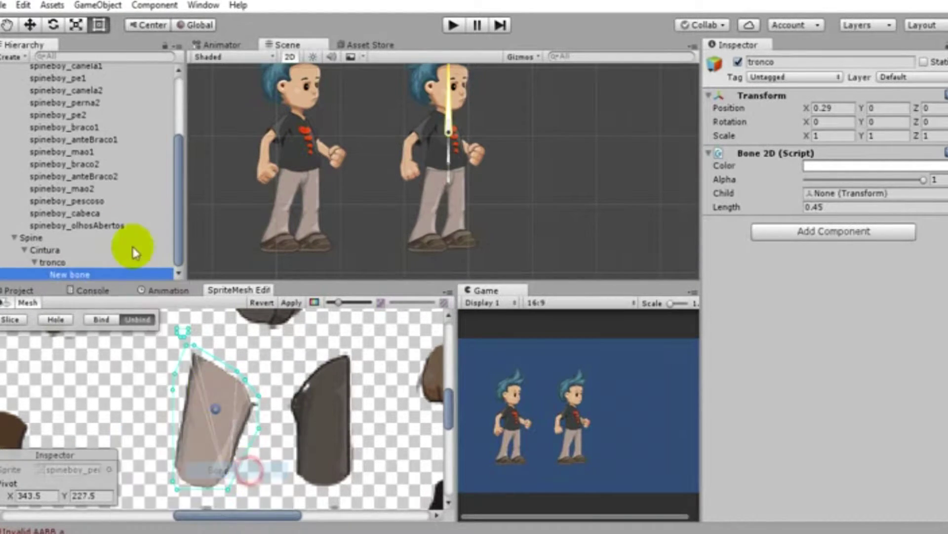
{"action": "left_click", "coordinate": [111, 275]}
{"action": "key", "text": "Return"}
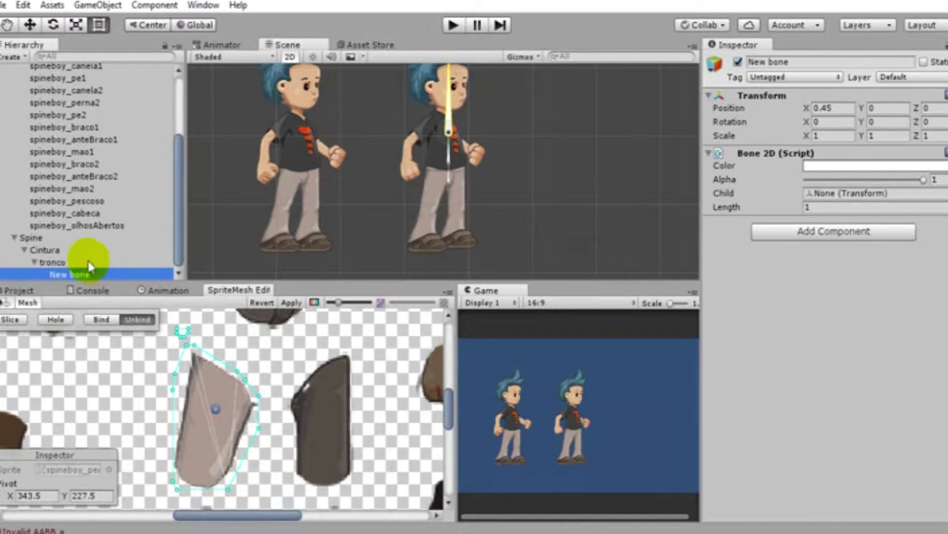
Select the stray New bone and delete it
{"action": "left_click", "coordinate": [84, 262]}
{"action": "left_click", "coordinate": [89, 276]}
{"action": "key", "text": "Delete"}
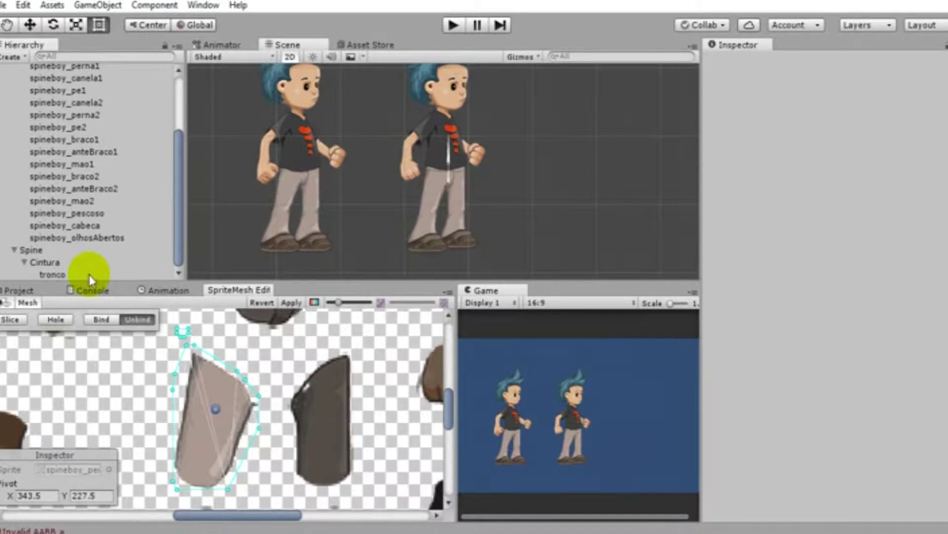
Add a new bone under Cintura and name it pernaFixa1
{"action": "left_click", "coordinate": [45, 265]}
{"action": "right_click", "coordinate": [54, 266]}
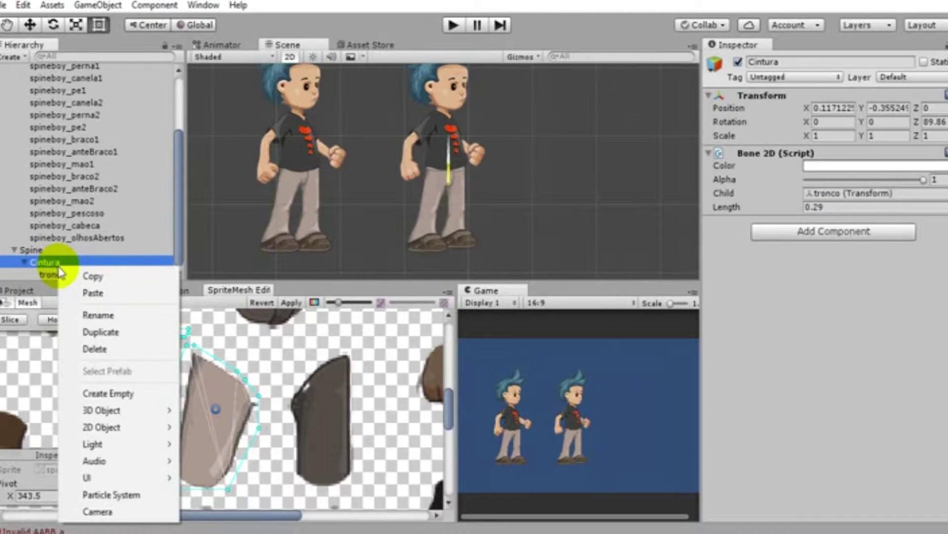
{"action": "mouse_move", "coordinate": [140, 419]}
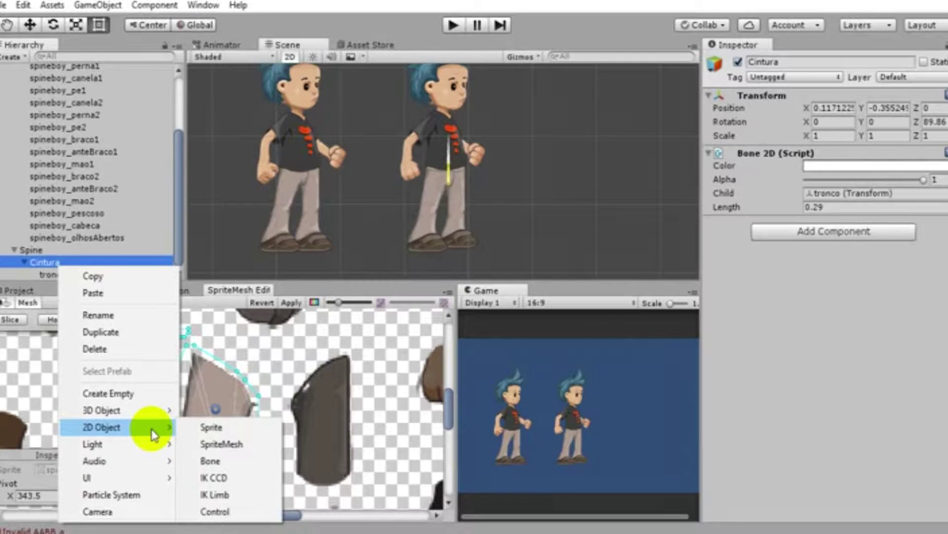
{"action": "left_click", "coordinate": [258, 463]}
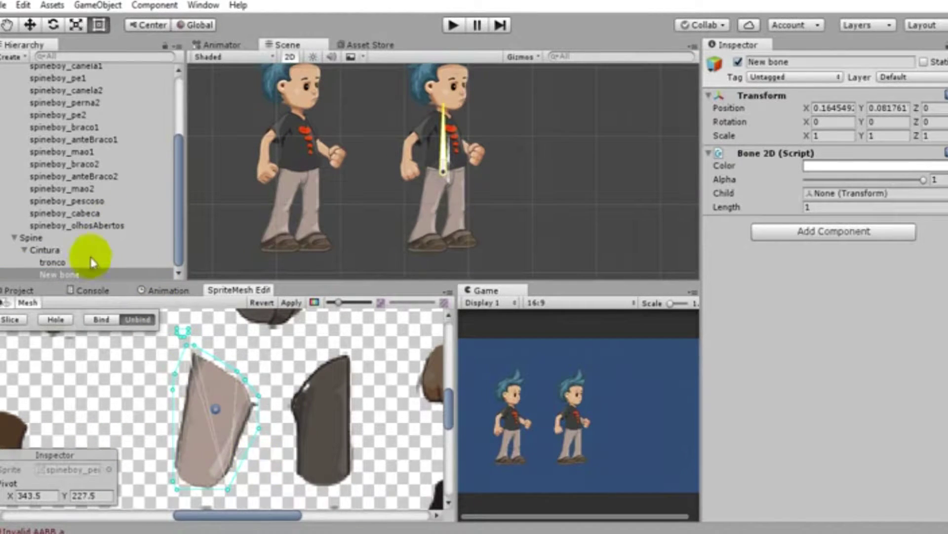
{"action": "left_click", "coordinate": [83, 275]}
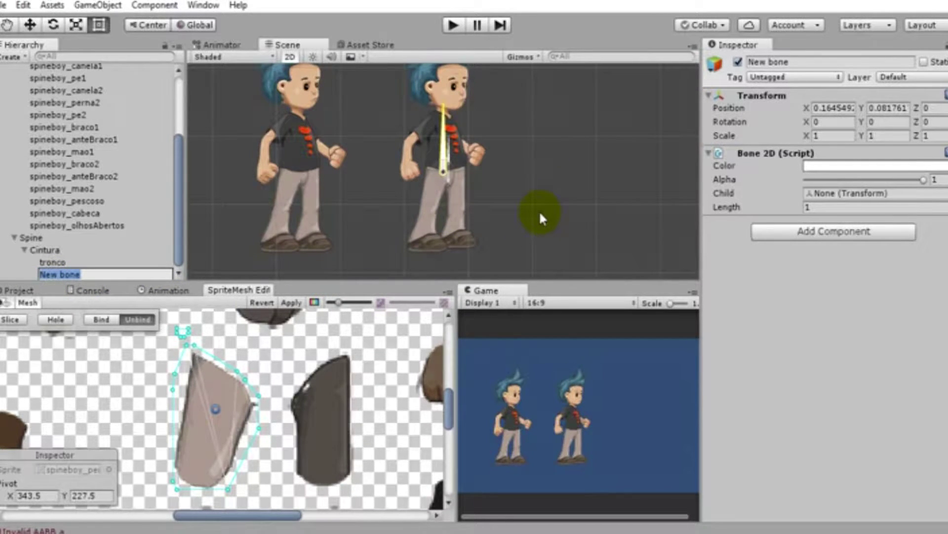
{"action": "type", "text": "pernaFixa1"}
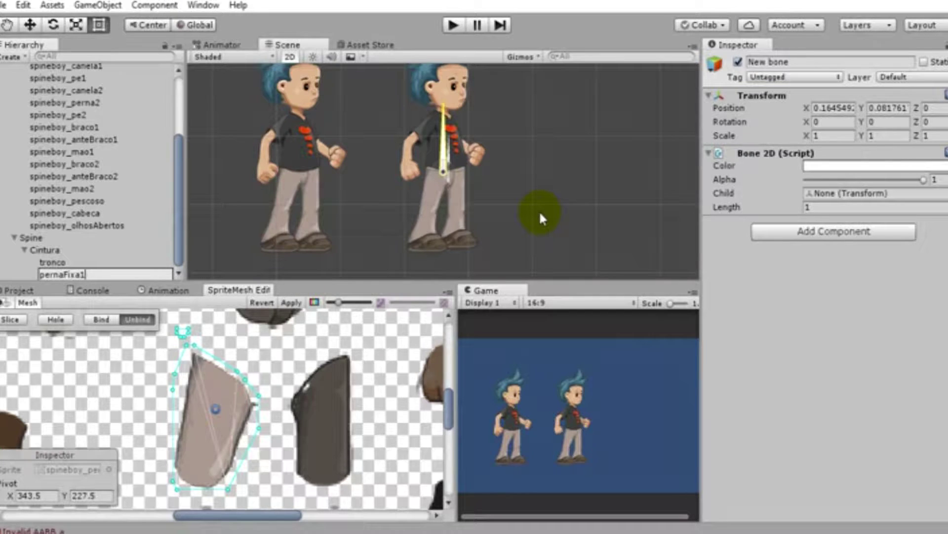
{"action": "key", "text": "Return"}
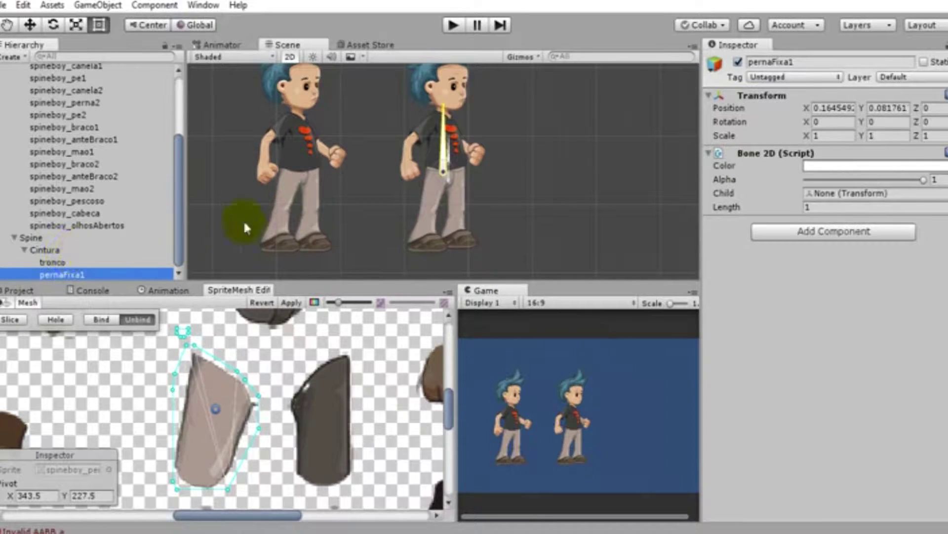
Rotate pernaFixa1 toward the lower left and place its joint on the hip
{"action": "scroll", "coordinate": [444, 101], "scroll_direction": "up", "scroll_amount": 2}
{"action": "mouse_move", "coordinate": [443, 101]}
{"action": "left_mouse_down"}
{"action": "mouse_move", "coordinate": [425, 247]}
{"action": "mouse_move", "coordinate": [440, 198]}
{"action": "left_mouse_up"}
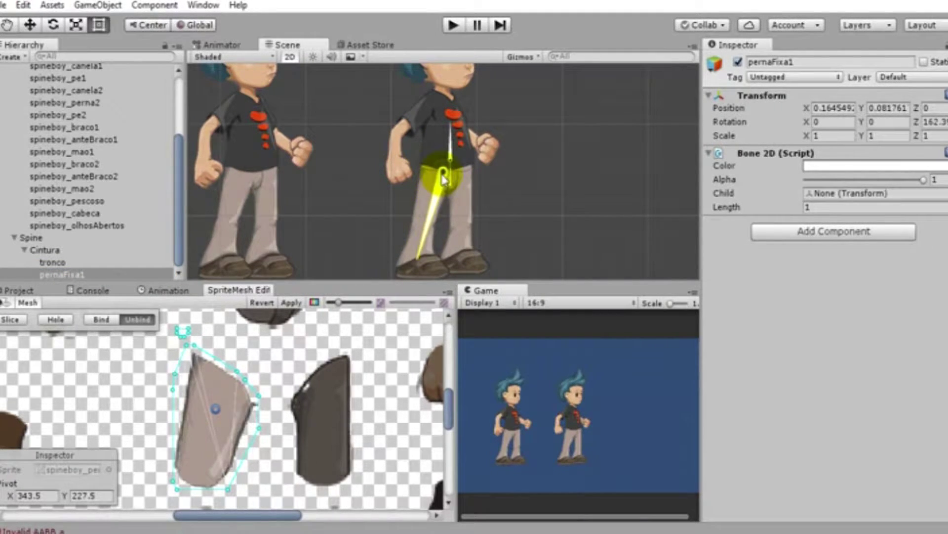
{"action": "left_click_drag", "start_coordinate": [440, 198], "coordinate": [429, 234]}
{"action": "left_click", "coordinate": [29, 24]}
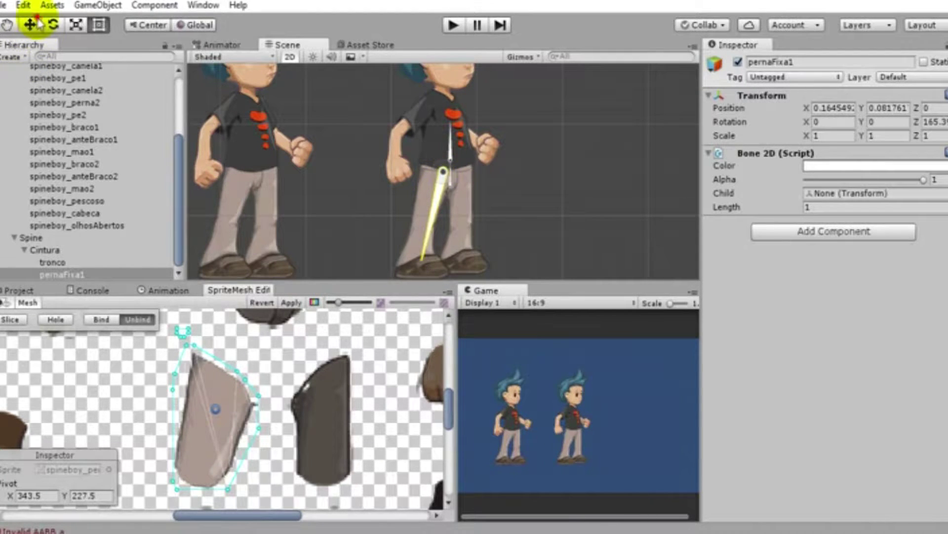
{"action": "left_click_drag", "start_coordinate": [442, 184], "coordinate": [439, 177]}
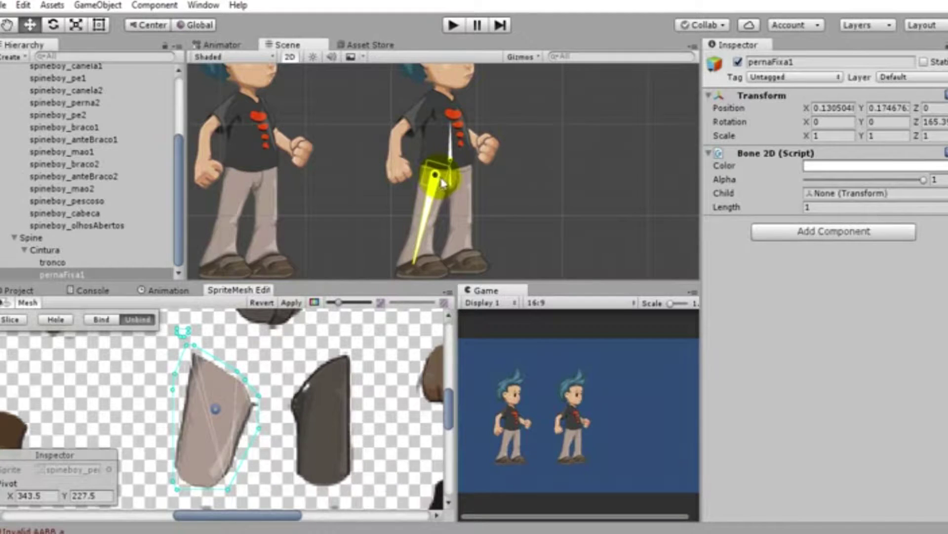
{"action": "left_click_drag", "start_coordinate": [741, 209], "coordinate": [726, 222]}
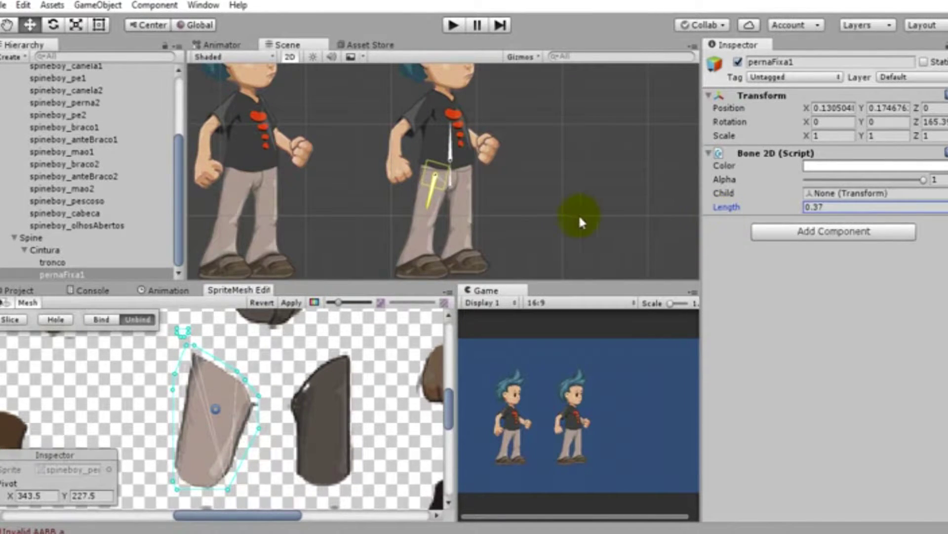
{"action": "scroll", "coordinate": [561, 214], "scroll_direction": "up", "scroll_amount": 2}
{"action": "scroll", "coordinate": [559, 214], "scroll_direction": "up", "scroll_amount": 3}
{"action": "scroll", "coordinate": [559, 214], "scroll_direction": "up", "scroll_amount": 3}
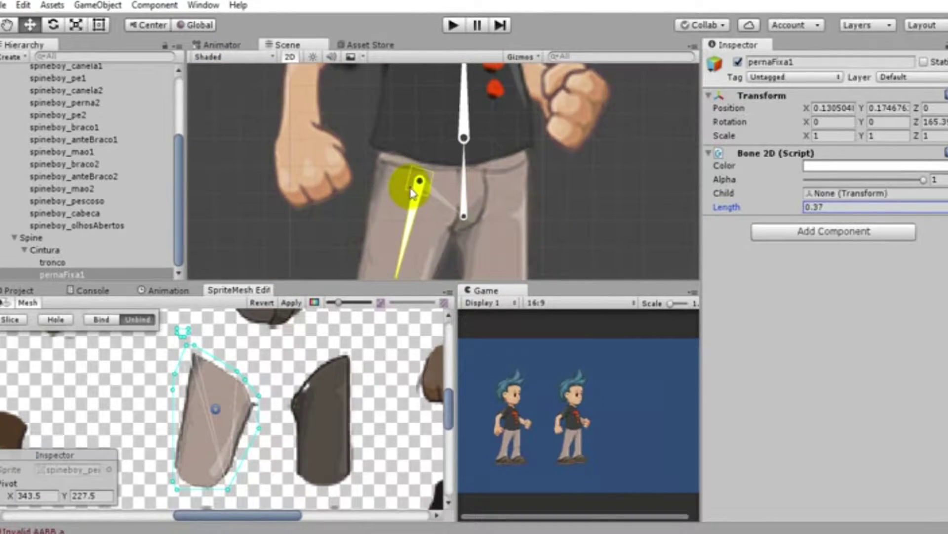
{"action": "left_click_drag", "start_coordinate": [416, 187], "coordinate": [447, 189]}
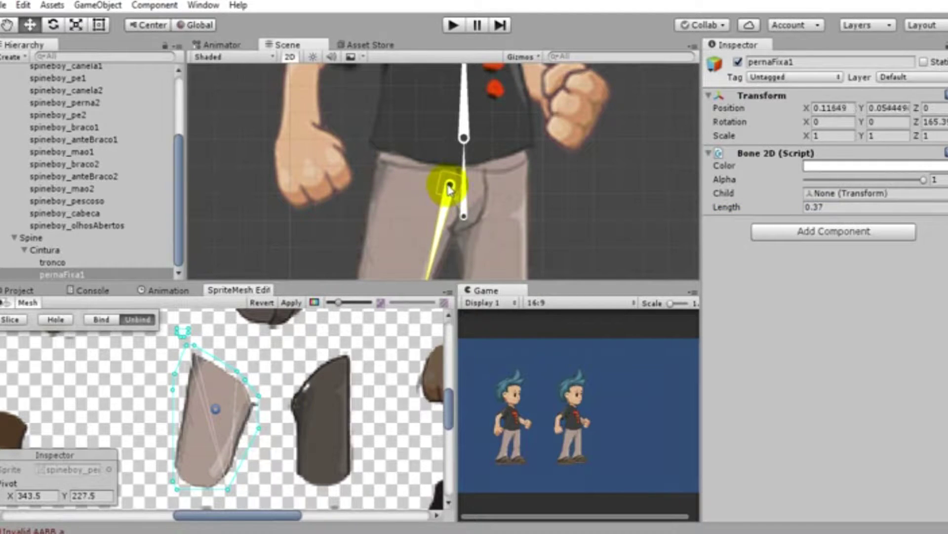
Re-aim pernaFixa1 down the leg and set its length to 0.2
{"action": "scroll", "coordinate": [442, 237], "scroll_direction": "down", "scroll_amount": 1}
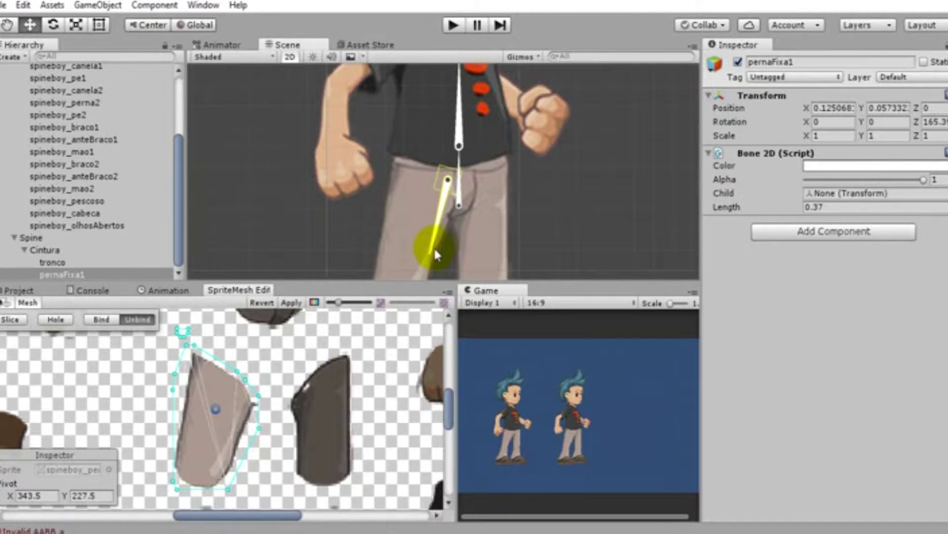
{"action": "left_click_drag", "start_coordinate": [435, 258], "coordinate": [408, 215]}
{"action": "left_click_drag", "start_coordinate": [732, 209], "coordinate": [730, 212]}
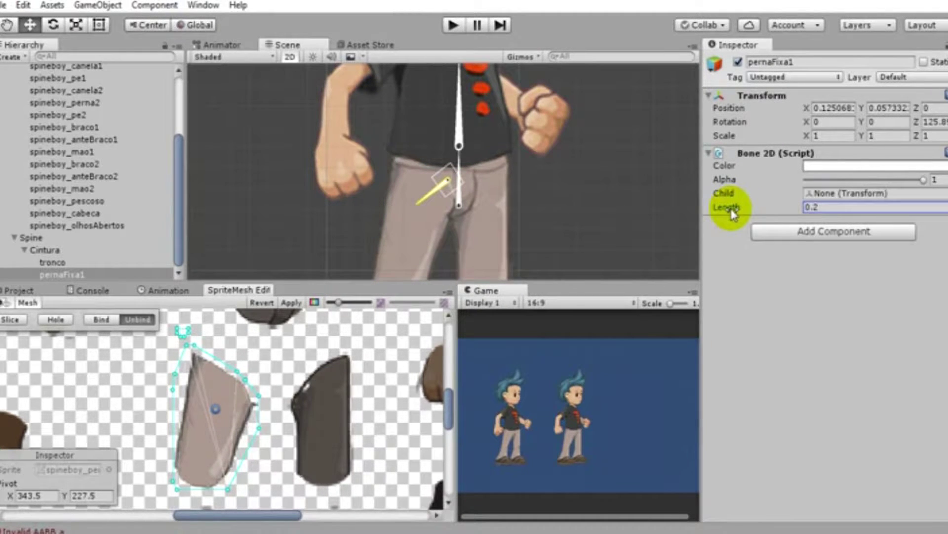
{"action": "left_click_drag", "start_coordinate": [734, 212], "coordinate": [737, 213]}
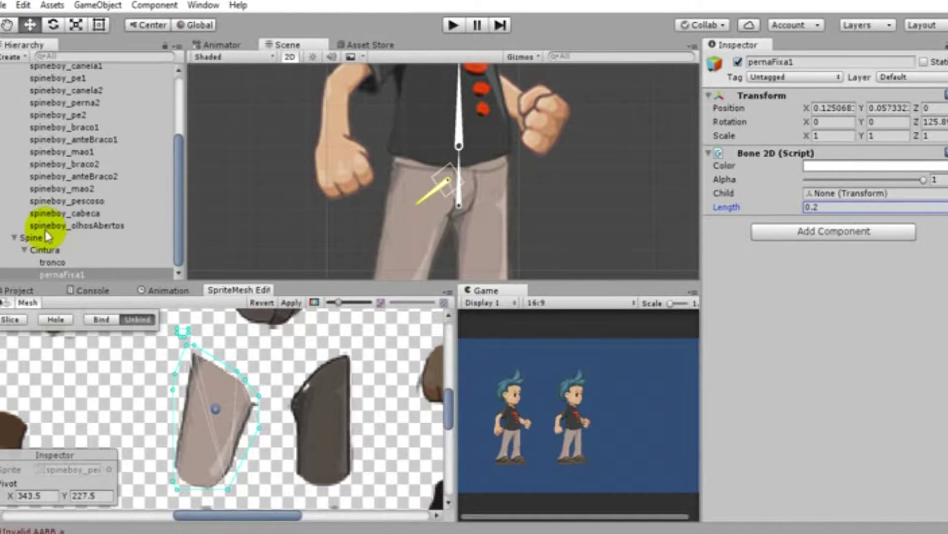
{"action": "left_click", "coordinate": [179, 214]}
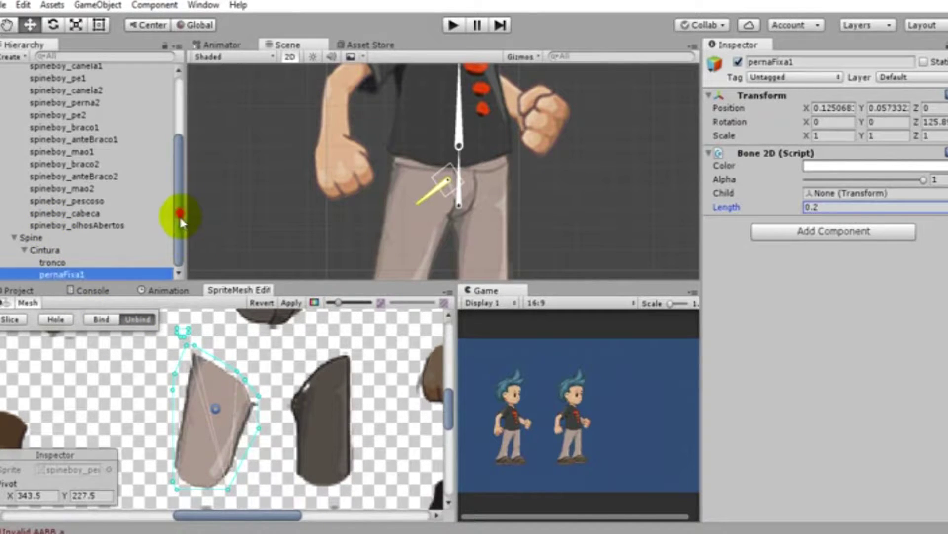
Add a new bone under pernaFixa1 named perna1
{"action": "right_click", "coordinate": [114, 272]}
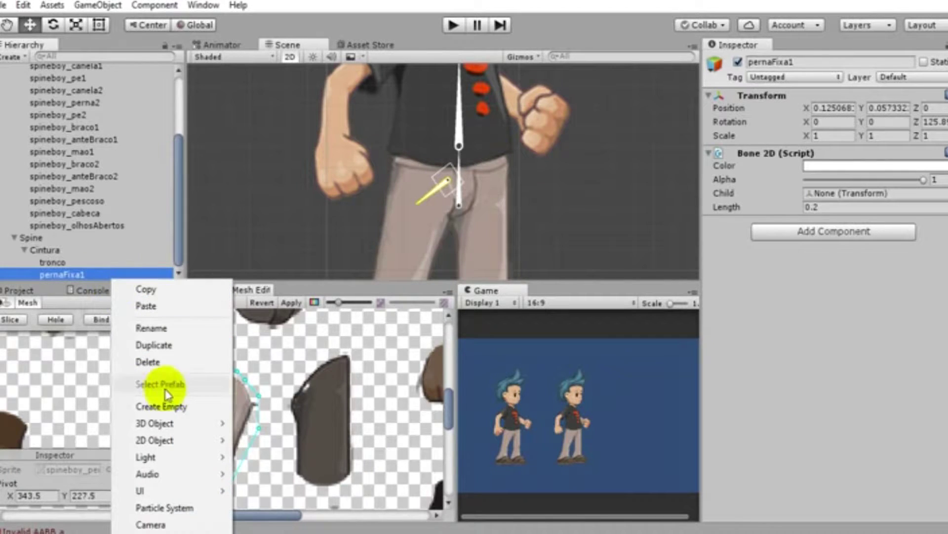
{"action": "mouse_move", "coordinate": [193, 440]}
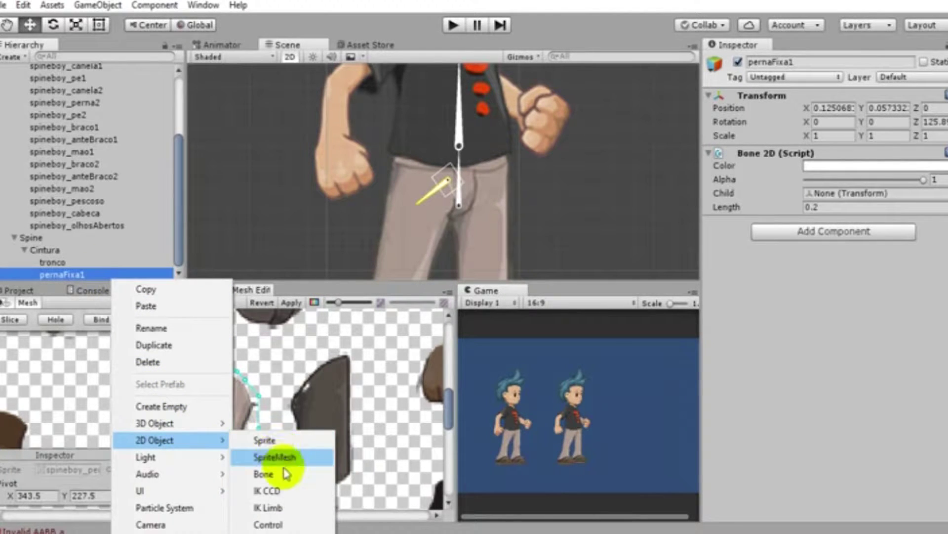
{"action": "left_click", "coordinate": [283, 471]}
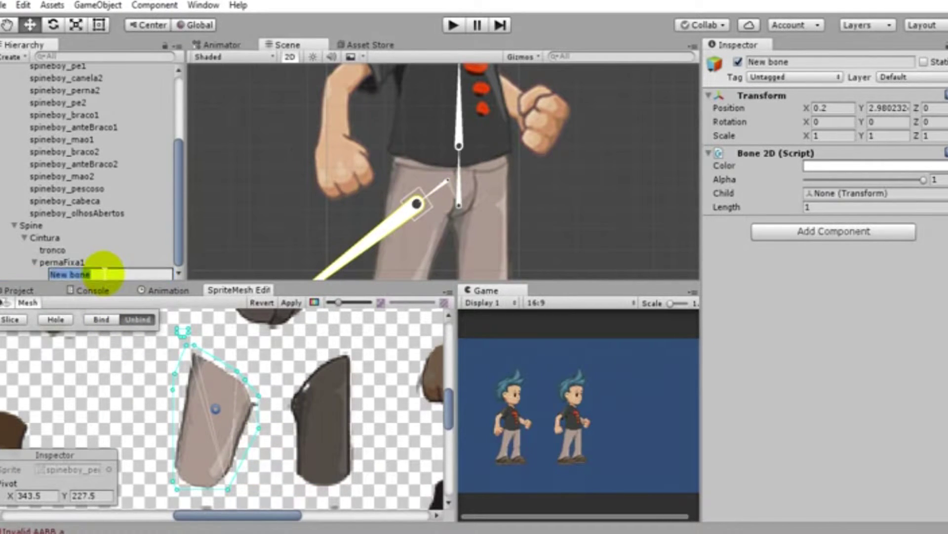
{"action": "type", "text": "perna"}
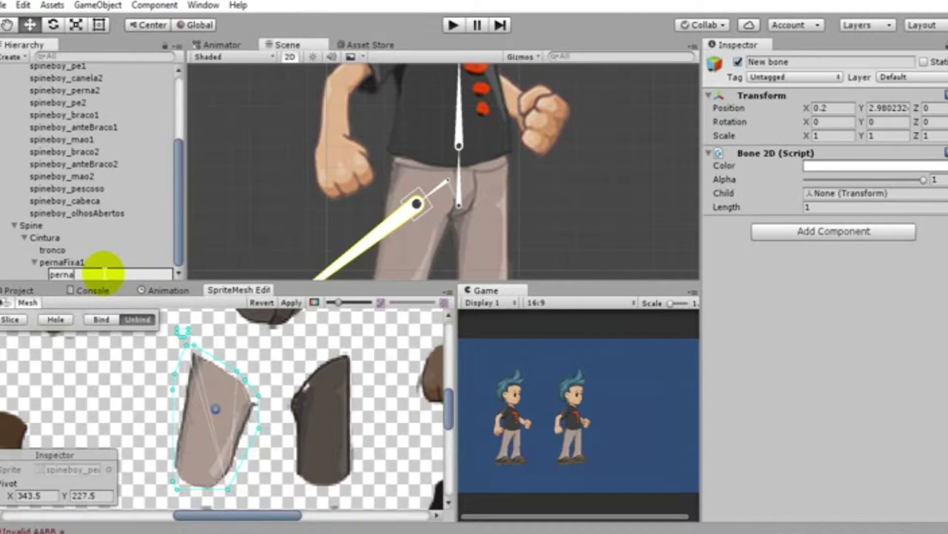
{"action": "type", "text": "1"}
{"action": "key", "text": "Return"}
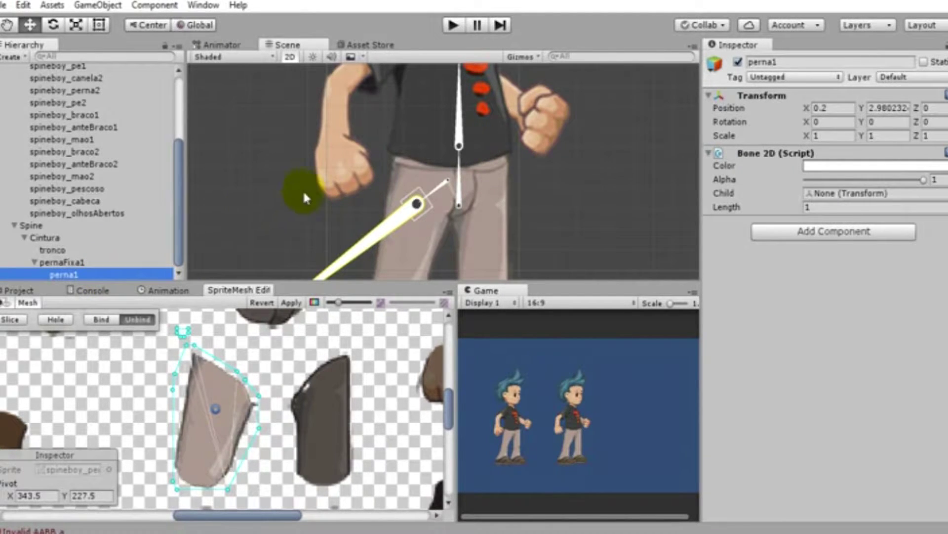
Rotate perna1 down along the leg and set its length to about 0.44
{"action": "scroll", "coordinate": [337, 194], "scroll_direction": "down", "scroll_amount": 2}
{"action": "left_click_drag", "start_coordinate": [743, 214], "coordinate": [734, 214]}
{"action": "left_click", "coordinate": [377, 231]}
{"action": "left_click_drag", "start_coordinate": [411, 240], "coordinate": [417, 242]}
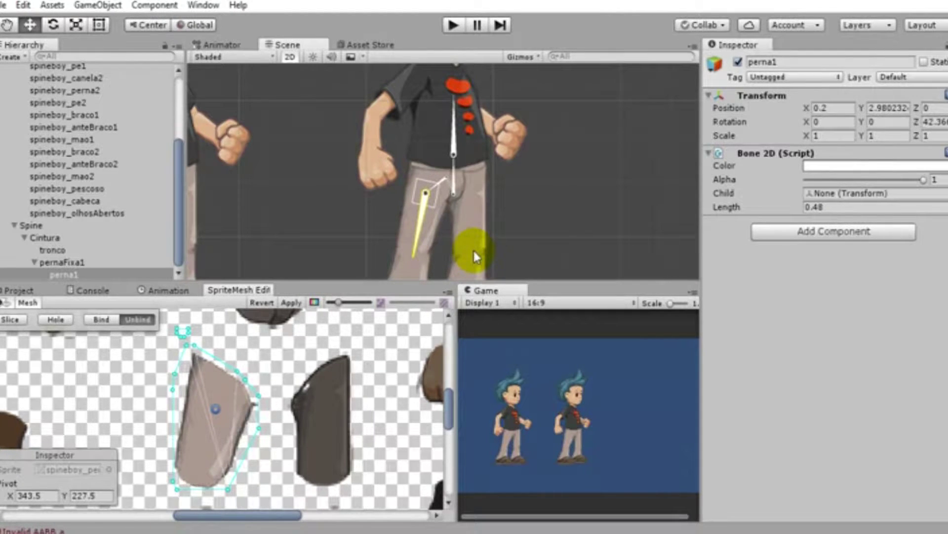
{"action": "left_click_drag", "start_coordinate": [736, 206], "coordinate": [728, 213]}
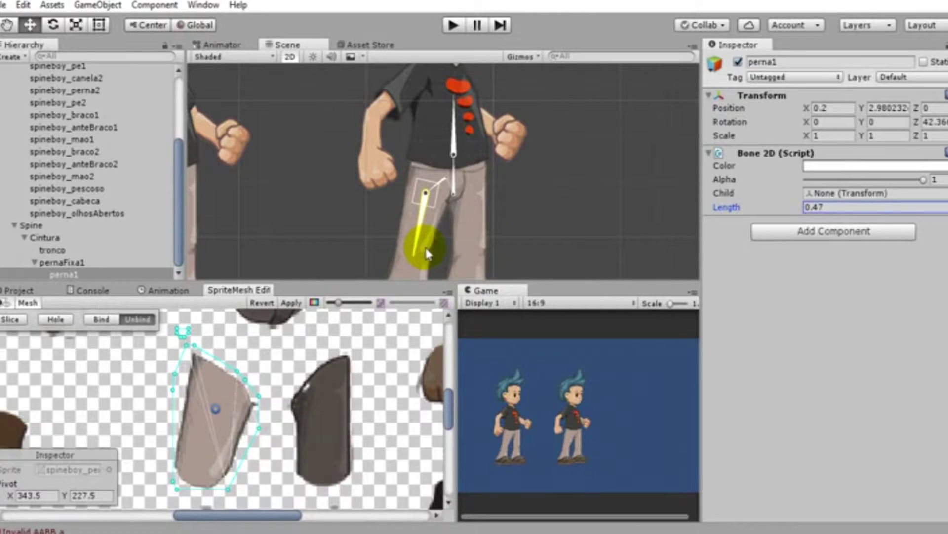
{"action": "left_click_drag", "start_coordinate": [755, 212], "coordinate": [739, 213]}
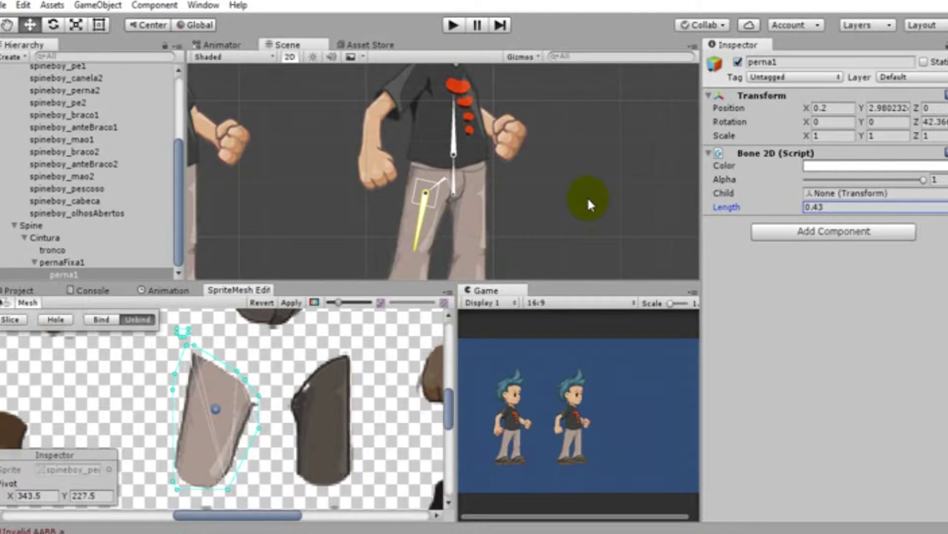
Re-slice spineboy_perna1 into a dense mesh, then select anteBraco1 to raise the unapplied-changes prompt
{"action": "left_click", "coordinate": [9, 322]}
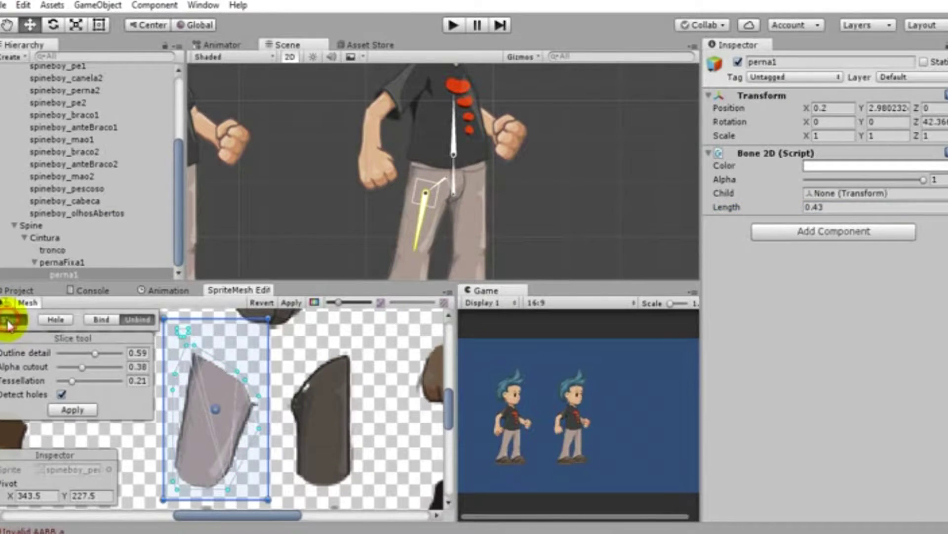
{"action": "left_click", "coordinate": [77, 412]}
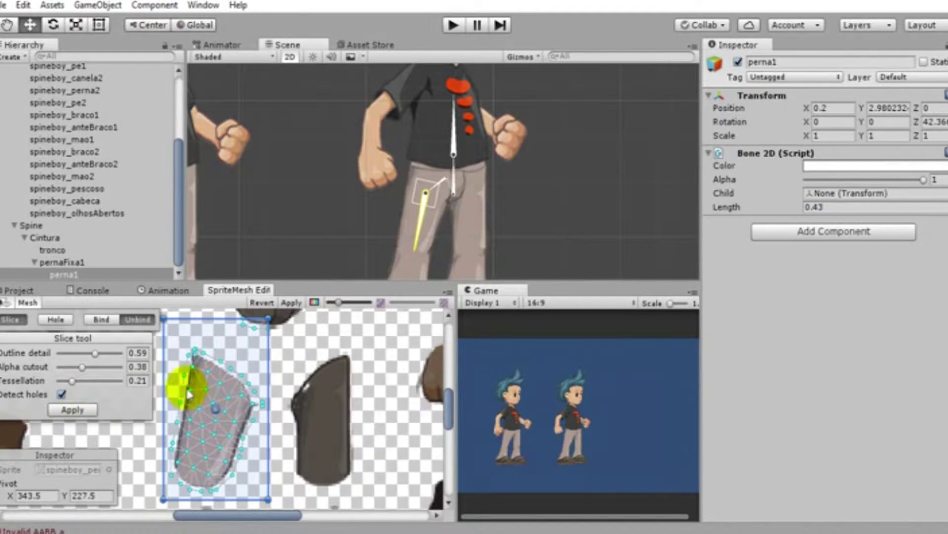
{"action": "left_click", "coordinate": [57, 321]}
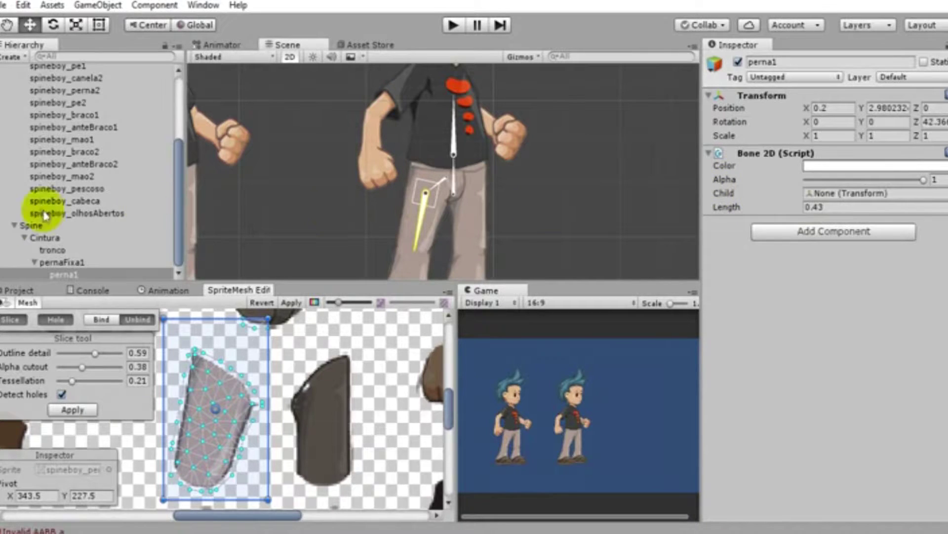
{"action": "scroll", "coordinate": [117, 142], "scroll_direction": "up", "scroll_amount": 2}
{"action": "scroll", "coordinate": [115, 141], "scroll_direction": "up", "scroll_amount": 3}
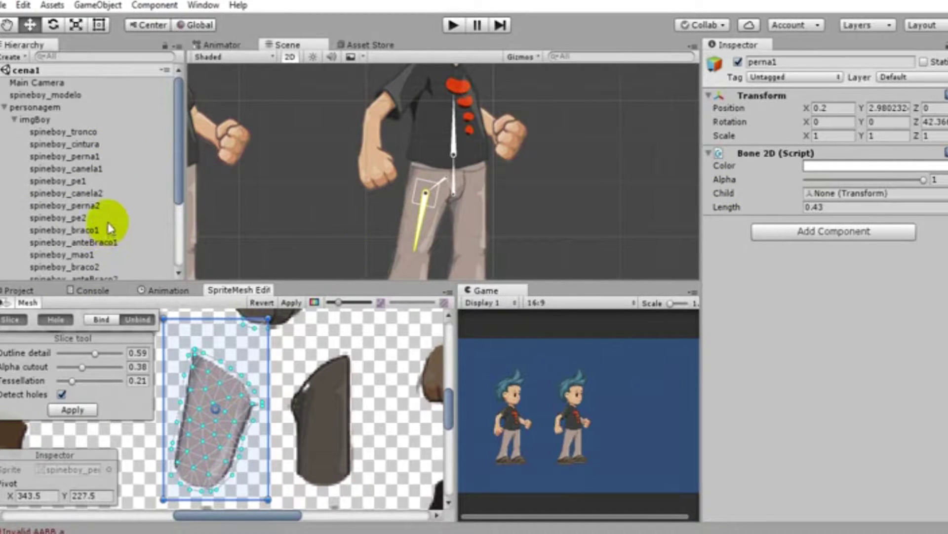
{"action": "left_click", "coordinate": [106, 241]}
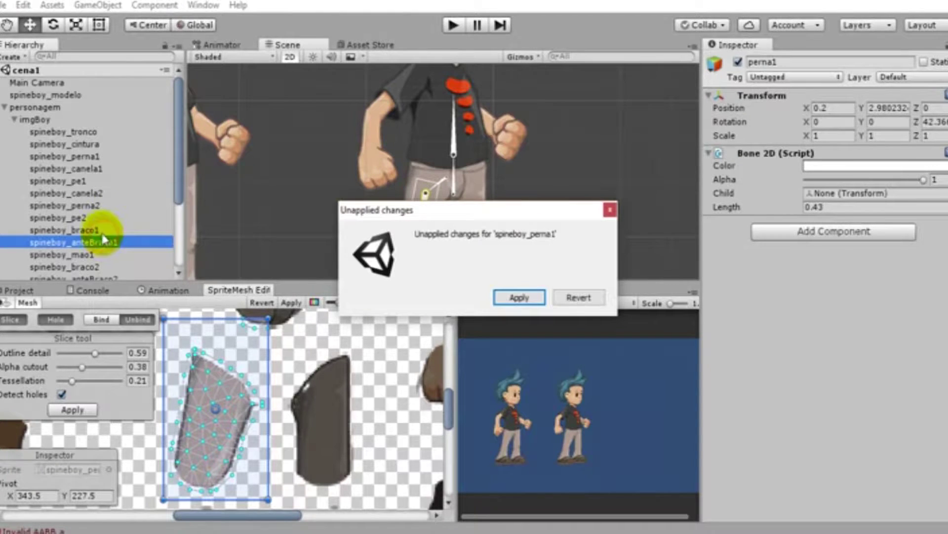
Apply the leg mesh changes and review the braco1, perna2, canela2, anteBraco1 and mao1 meshes
{"action": "left_click", "coordinate": [500, 298]}
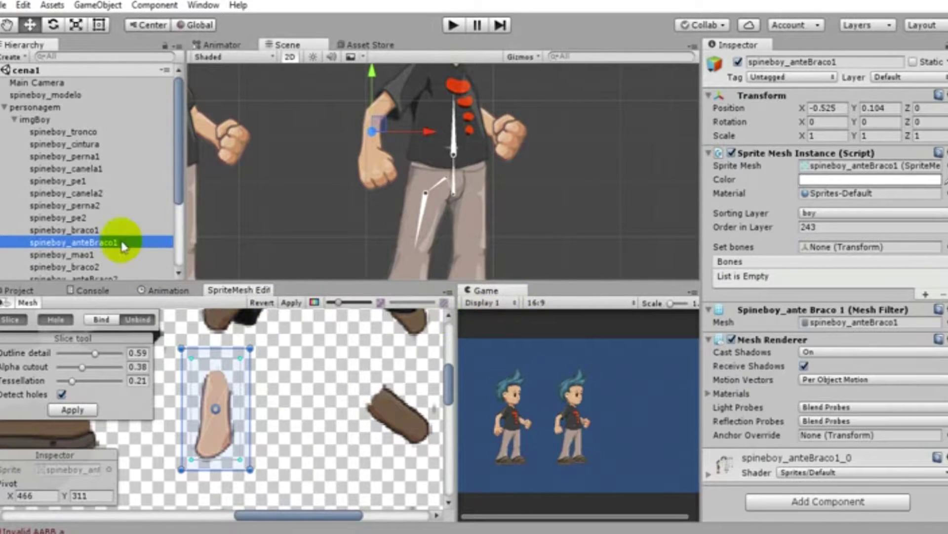
{"action": "left_click", "coordinate": [96, 231]}
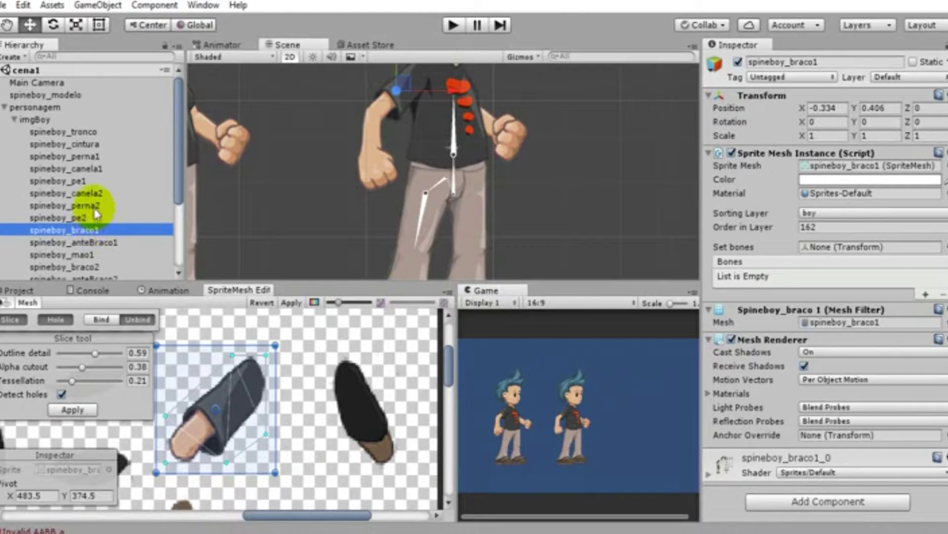
{"action": "left_click", "coordinate": [94, 206]}
{"action": "left_click", "coordinate": [90, 195]}
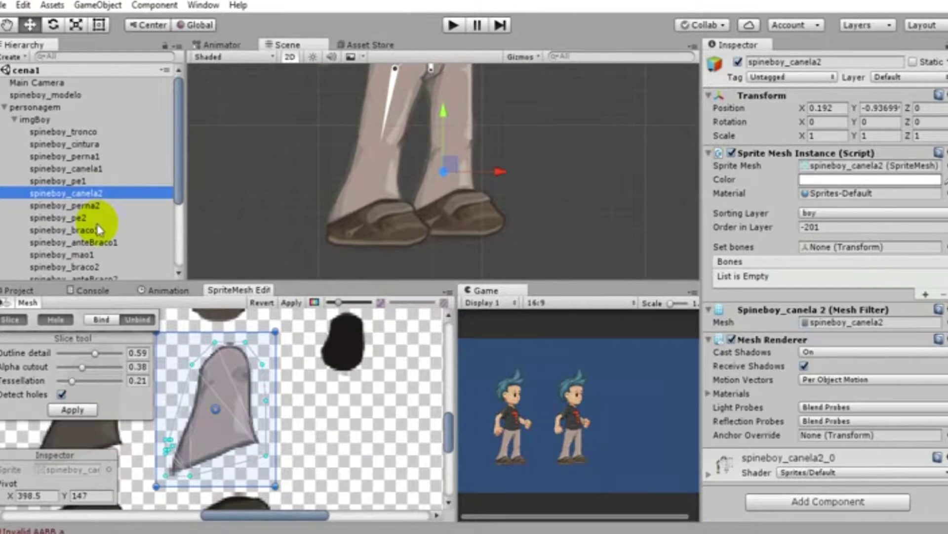
{"action": "scroll", "coordinate": [101, 237], "scroll_direction": "down", "scroll_amount": 4}
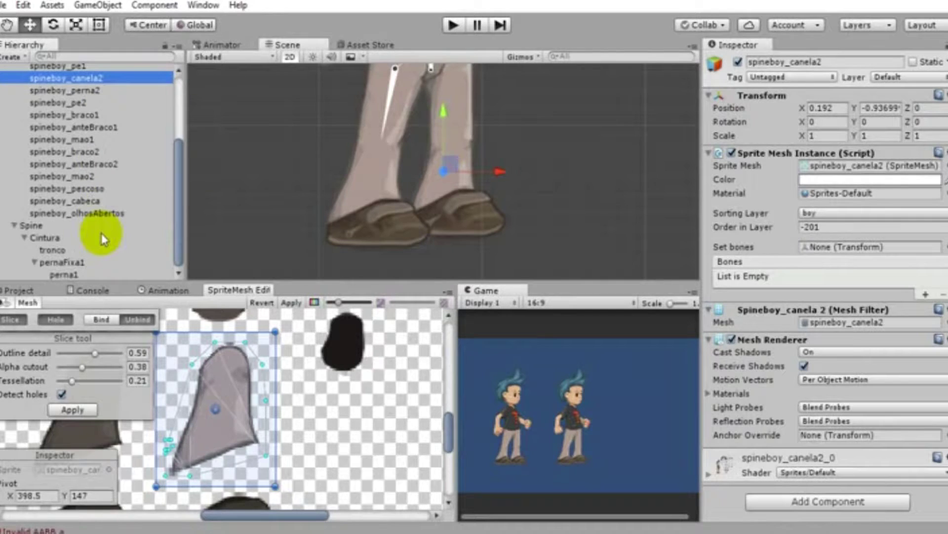
{"action": "scroll", "coordinate": [104, 224], "scroll_direction": "up", "scroll_amount": 3}
{"action": "left_click", "coordinate": [106, 218]}
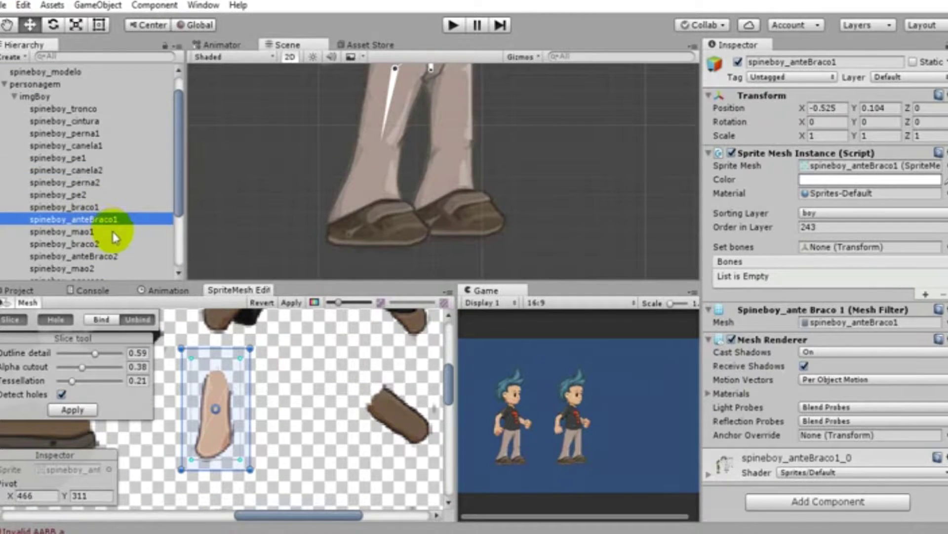
{"action": "left_click", "coordinate": [114, 233]}
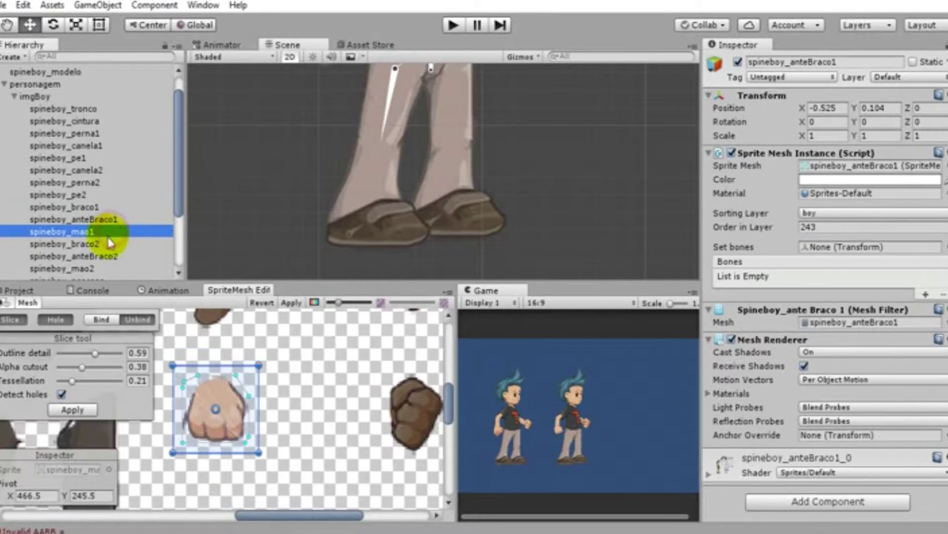
Return to spineboy_perna1 and assign the pernaFixa1 bone chain to its Set bones
{"action": "left_click", "coordinate": [89, 136]}
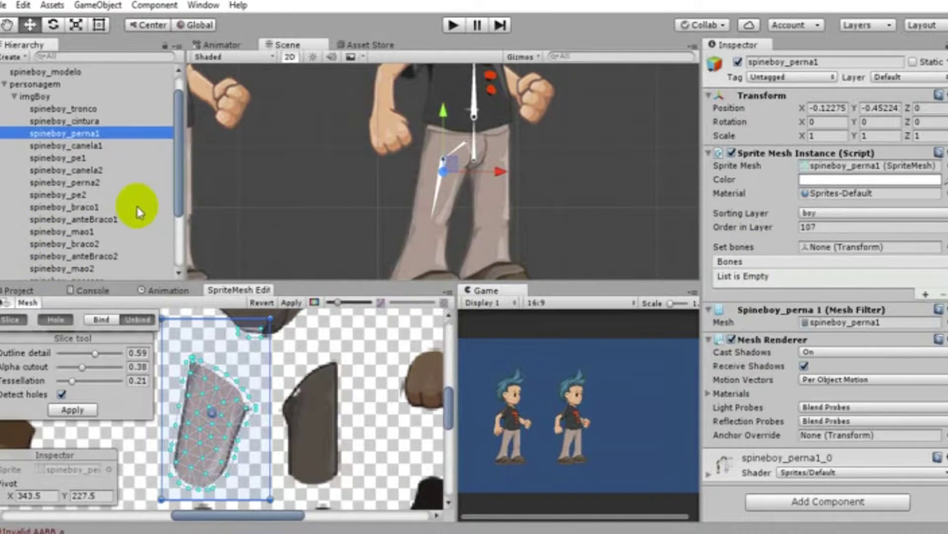
{"action": "scroll", "coordinate": [137, 210], "scroll_direction": "down", "scroll_amount": 4}
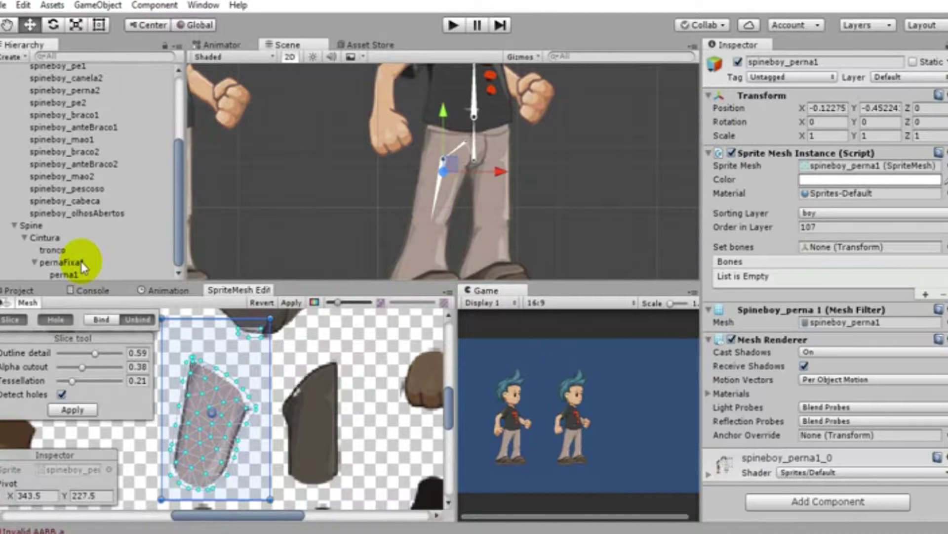
{"action": "left_click_drag", "start_coordinate": [81, 262], "coordinate": [840, 253]}
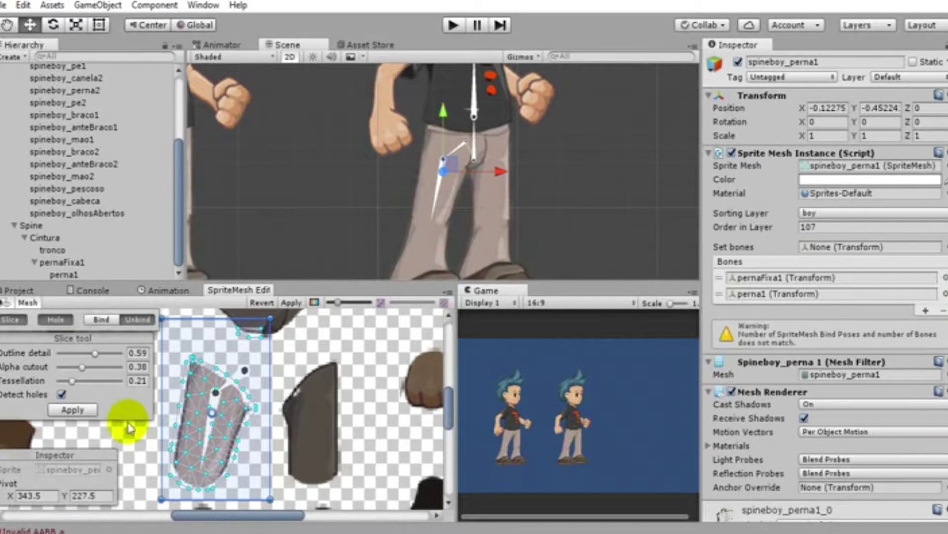
Bind the leg mesh, auto-calculate its vertex weights, and hide the weight pies
{"action": "left_click", "coordinate": [107, 320]}
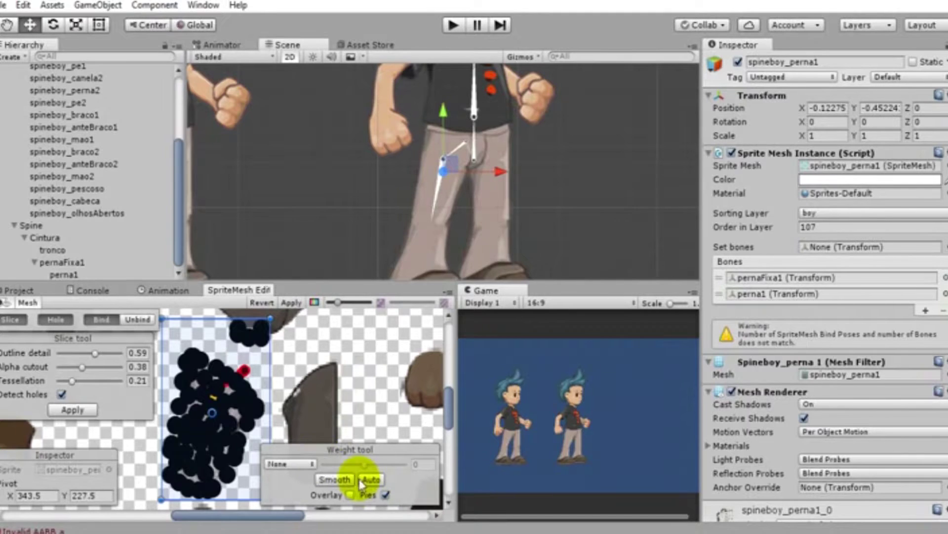
{"action": "left_click", "coordinate": [371, 479]}
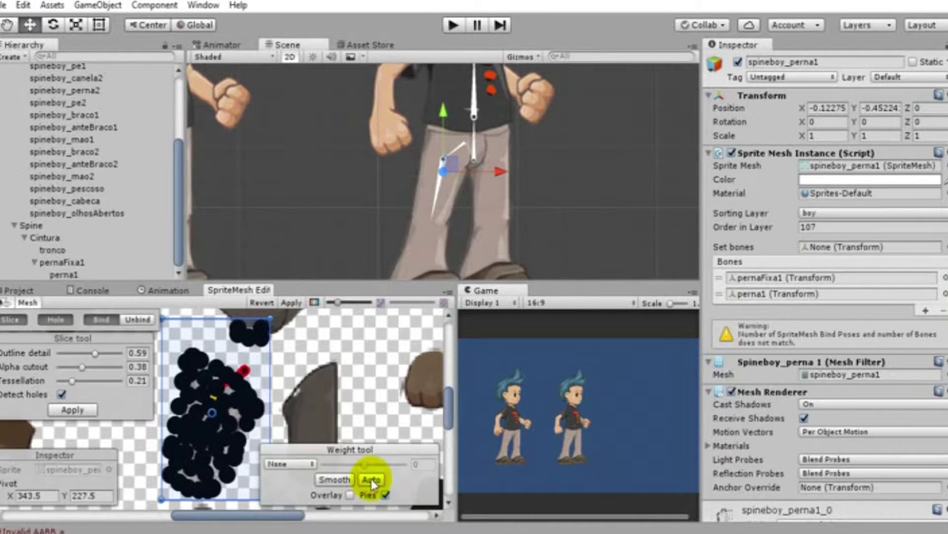
{"action": "left_click", "coordinate": [372, 479]}
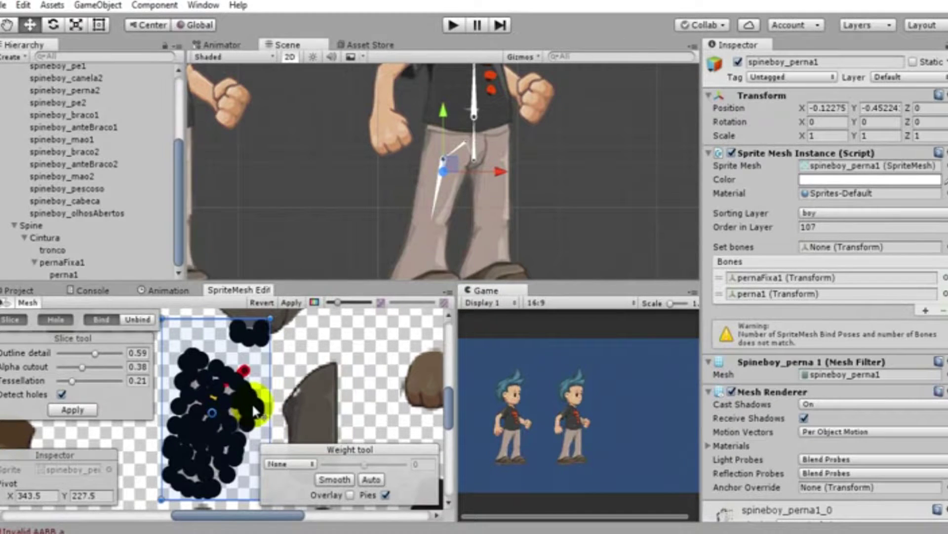
{"action": "left_click", "coordinate": [385, 495]}
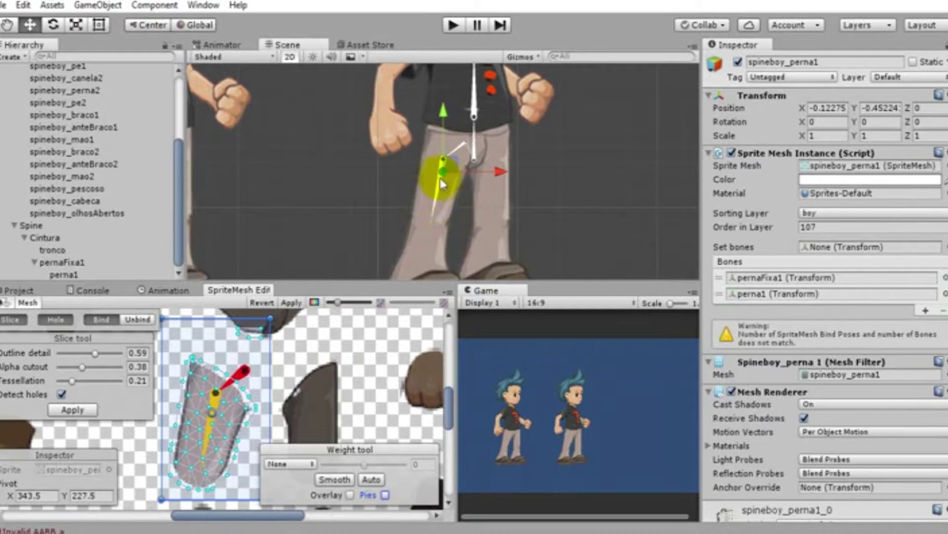
Reposition the perna1 bone, recalculate automatic weights, and inspect the top vertices' weights
{"action": "left_click", "coordinate": [441, 197]}
{"action": "left_click_drag", "start_coordinate": [441, 197], "coordinate": [437, 202]}
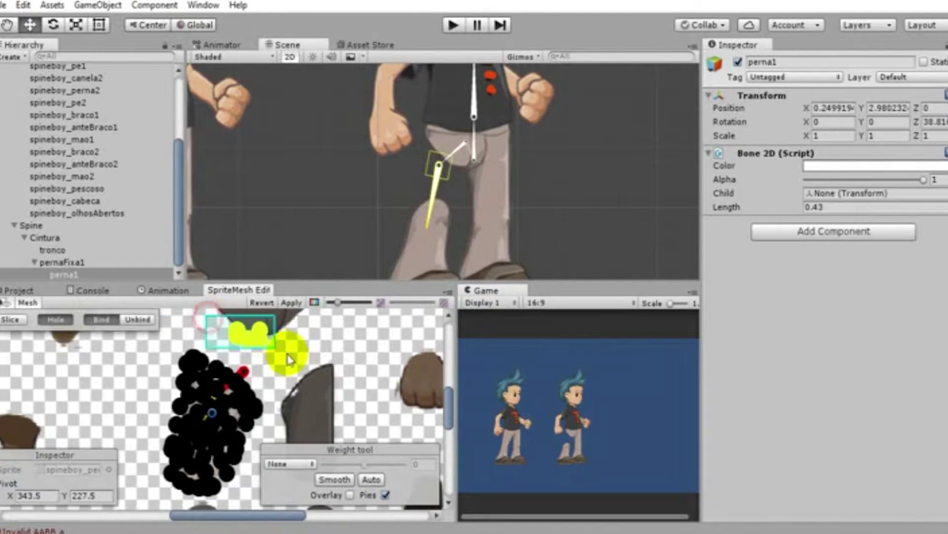
{"action": "left_click", "coordinate": [370, 479]}
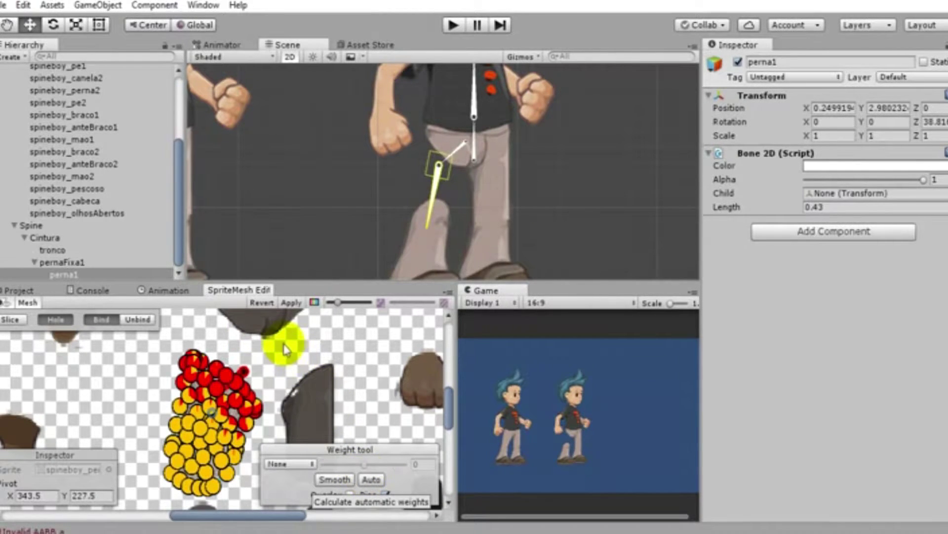
{"action": "left_click", "coordinate": [270, 354]}
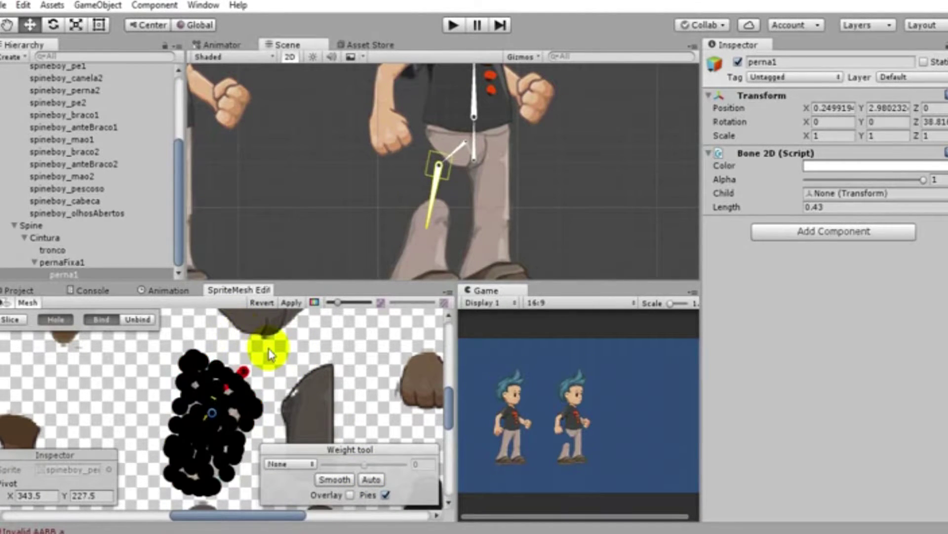
{"action": "left_click", "coordinate": [269, 353]}
{"action": "left_click", "coordinate": [296, 342]}
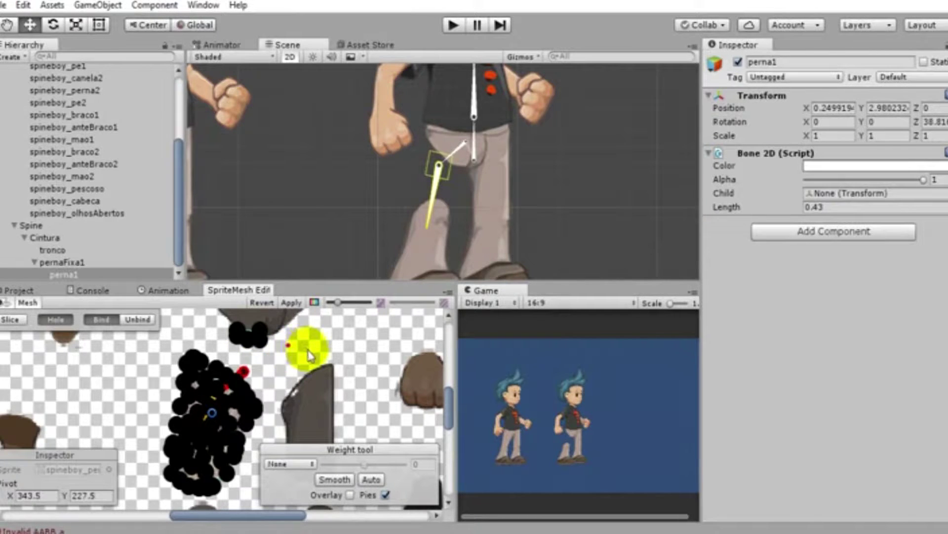
Zoom in and select, then deselect, the vertices along the leg's top edge
{"action": "scroll", "coordinate": [308, 351], "scroll_direction": "up", "scroll_amount": 3}
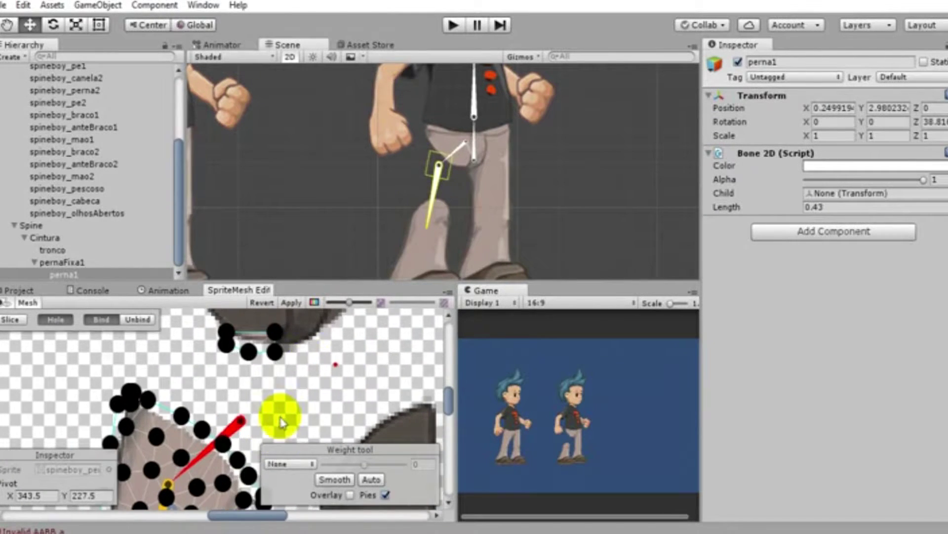
{"action": "scroll", "coordinate": [326, 364], "scroll_direction": "up", "scroll_amount": 1}
{"action": "middle_click_drag", "start_coordinate": [339, 365], "coordinate": [318, 406]}
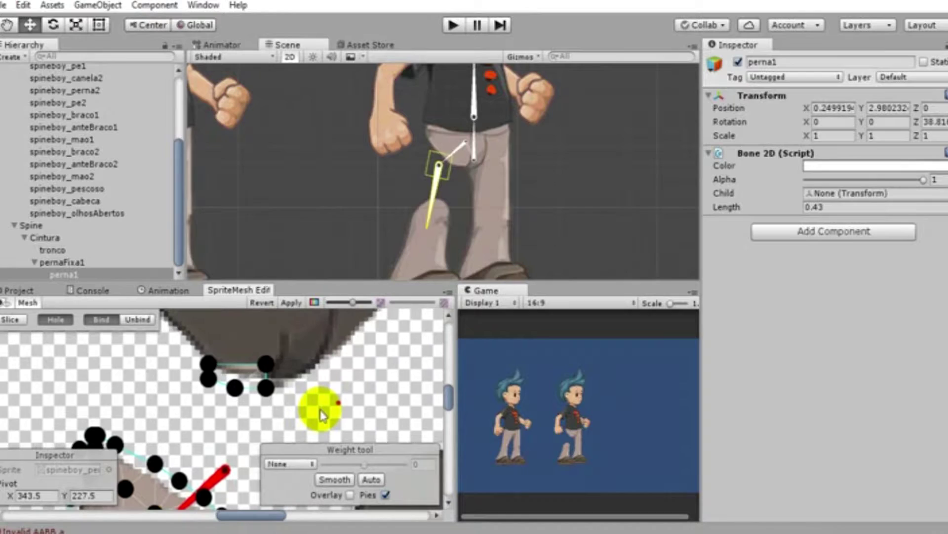
{"action": "left_click_drag", "start_coordinate": [187, 349], "coordinate": [320, 416]}
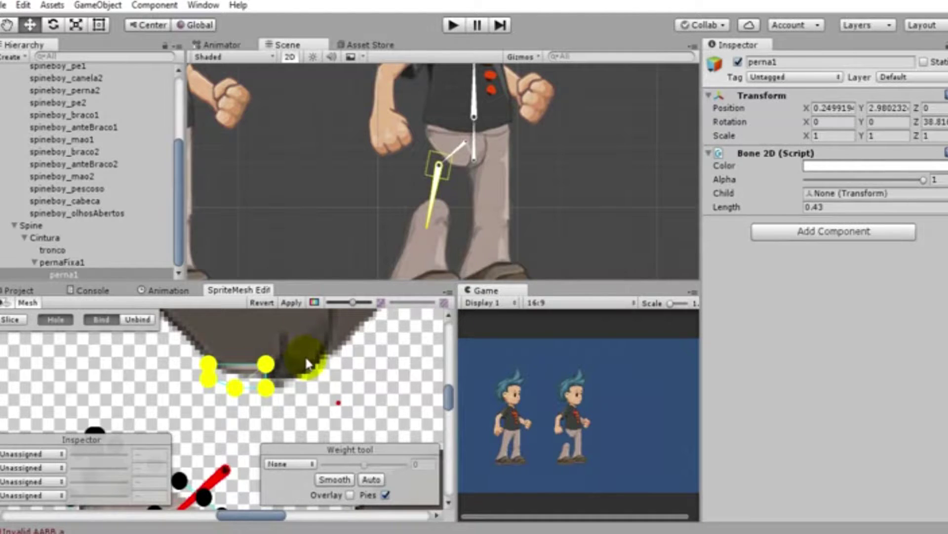
{"action": "left_click", "coordinate": [320, 395]}
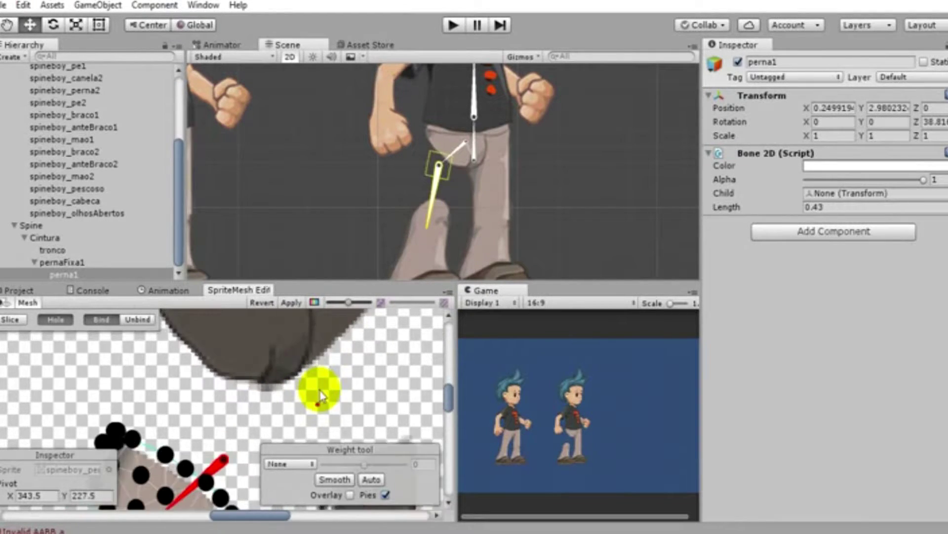
Recalculate automatic weights for the whole leg mesh and apply the changes
{"action": "left_click", "coordinate": [366, 481]}
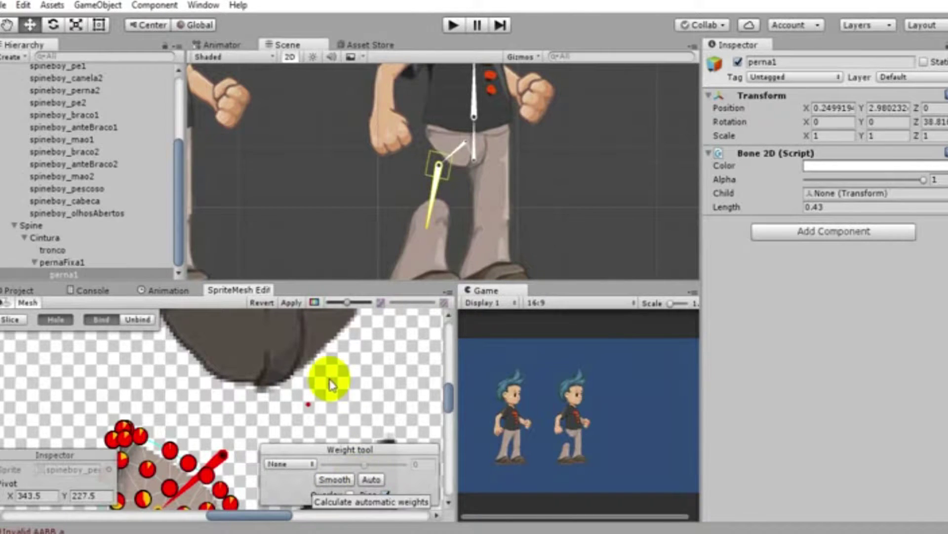
{"action": "scroll", "coordinate": [328, 385], "scroll_direction": "down", "scroll_amount": 2}
{"action": "scroll", "coordinate": [331, 393], "scroll_direction": "down", "scroll_amount": 2}
{"action": "scroll", "coordinate": [326, 395], "scroll_direction": "down", "scroll_amount": 1}
{"action": "scroll", "coordinate": [271, 381], "scroll_direction": "up", "scroll_amount": 2}
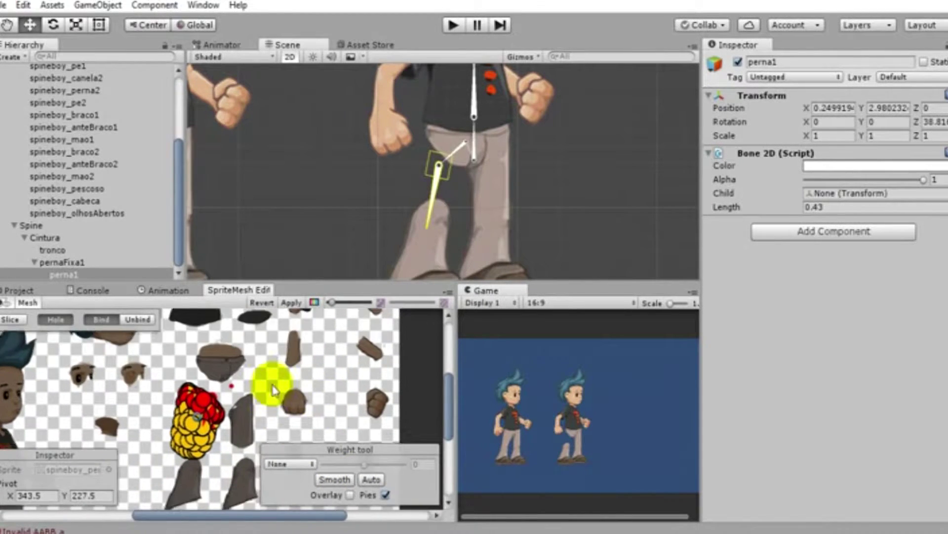
{"action": "scroll", "coordinate": [273, 370], "scroll_direction": "up", "scroll_amount": 2}
{"action": "scroll", "coordinate": [274, 370], "scroll_direction": "up", "scroll_amount": 2}
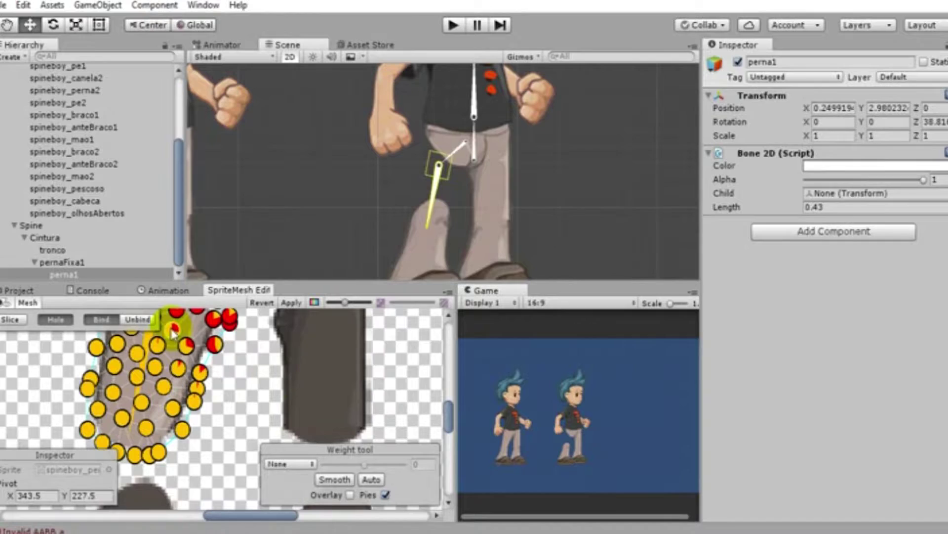
{"action": "left_click", "coordinate": [290, 303]}
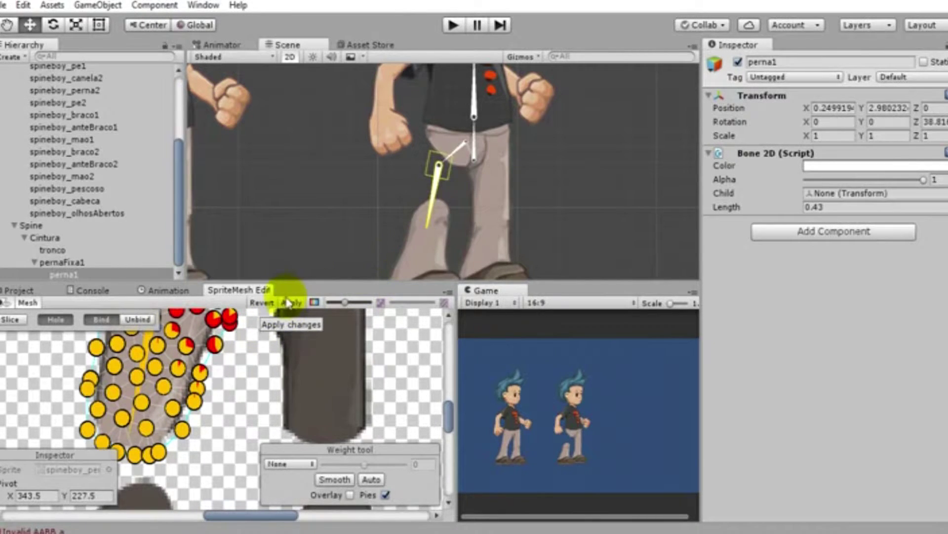
Set the perna1 bone length to 0.34, rebind the leg mesh, test its bend, and apply
{"action": "left_click", "coordinate": [735, 212]}
{"action": "type", "text": "0.34"}
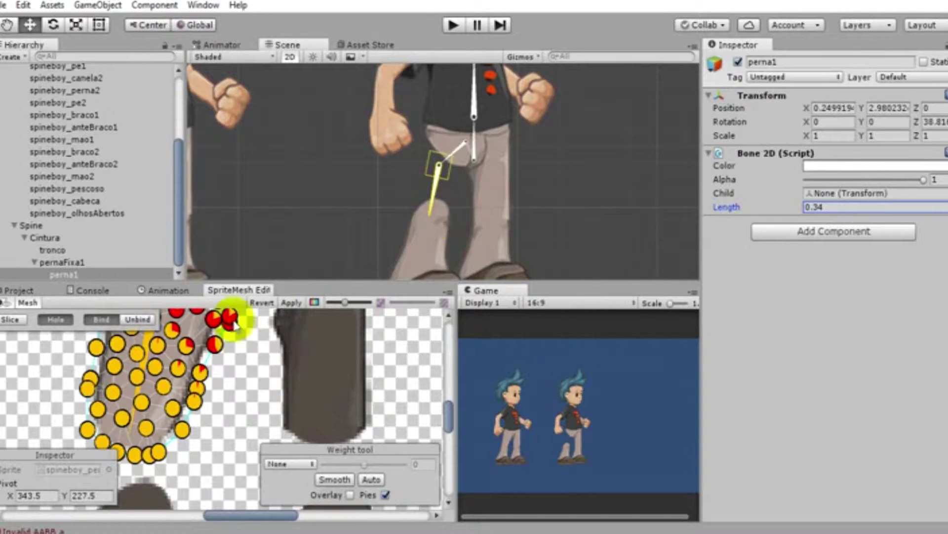
{"action": "left_click", "coordinate": [137, 320]}
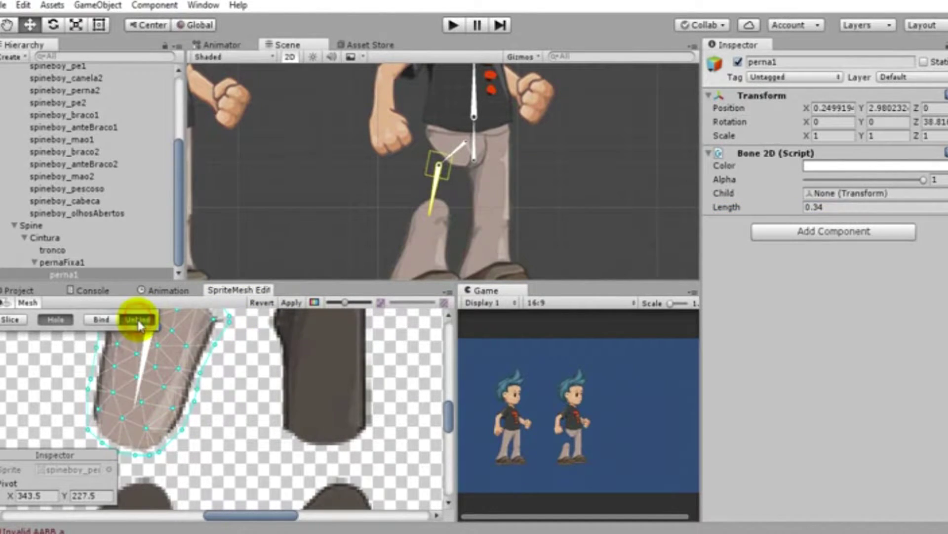
{"action": "left_click", "coordinate": [102, 320]}
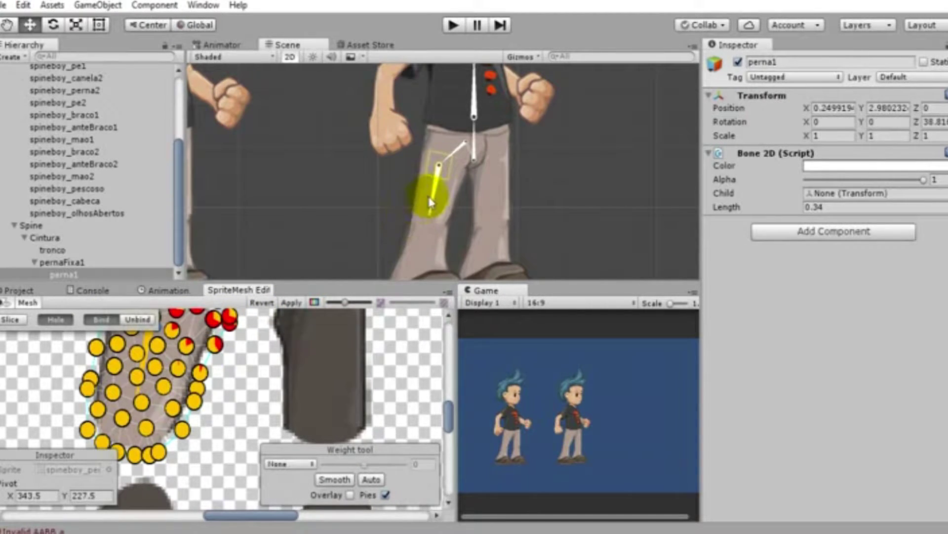
{"action": "mouse_move", "coordinate": [423, 208]}
{"action": "left_mouse_down"}
{"action": "mouse_move", "coordinate": [454, 215]}
{"action": "mouse_move", "coordinate": [462, 206]}
{"action": "mouse_move", "coordinate": [456, 215]}
{"action": "left_mouse_up"}
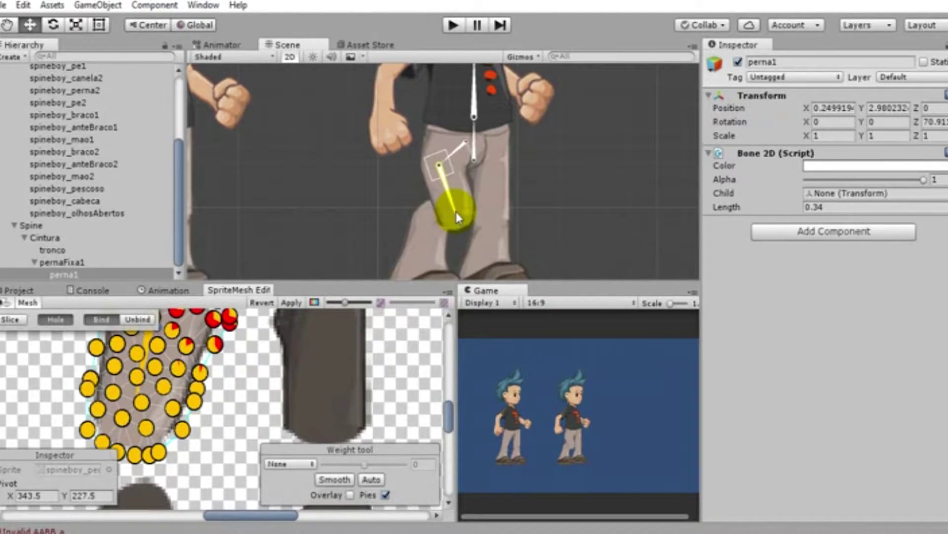
{"action": "mouse_move", "coordinate": [455, 214]}
{"action": "left_mouse_down"}
{"action": "mouse_move", "coordinate": [468, 207]}
{"action": "mouse_move", "coordinate": [435, 213]}
{"action": "left_mouse_up"}
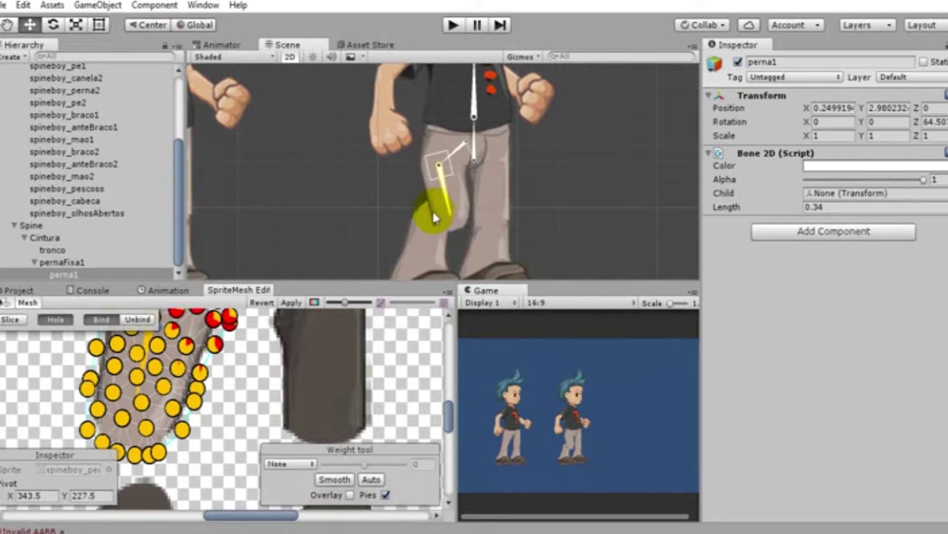
{"action": "left_click", "coordinate": [148, 326]}
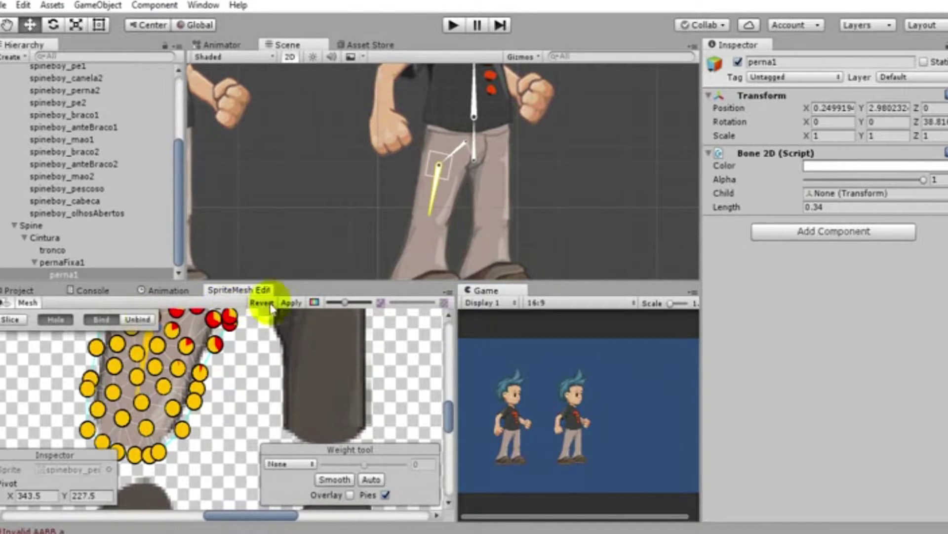
{"action": "left_click", "coordinate": [295, 300]}
Test-rotate perna1 again, undo it, then unbind the leg mesh and apply
{"action": "left_click", "coordinate": [463, 181]}
{"action": "left_click", "coordinate": [443, 176]}
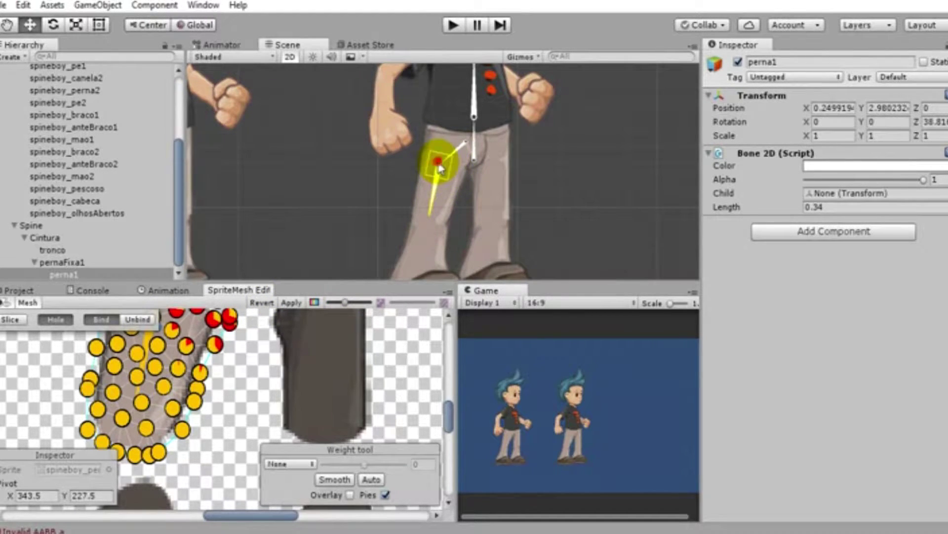
{"action": "left_click_drag", "start_coordinate": [439, 160], "coordinate": [437, 157]}
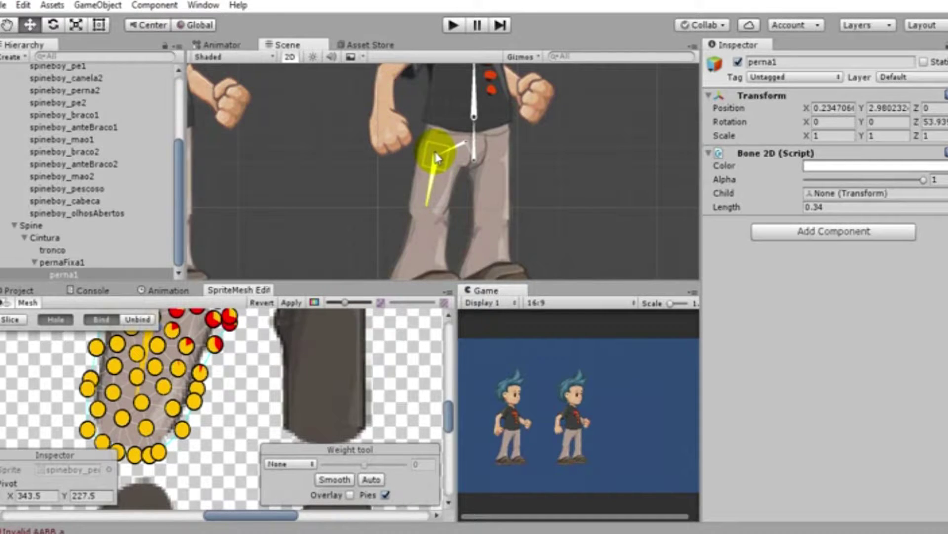
{"action": "key", "text": "ctrl+z"}
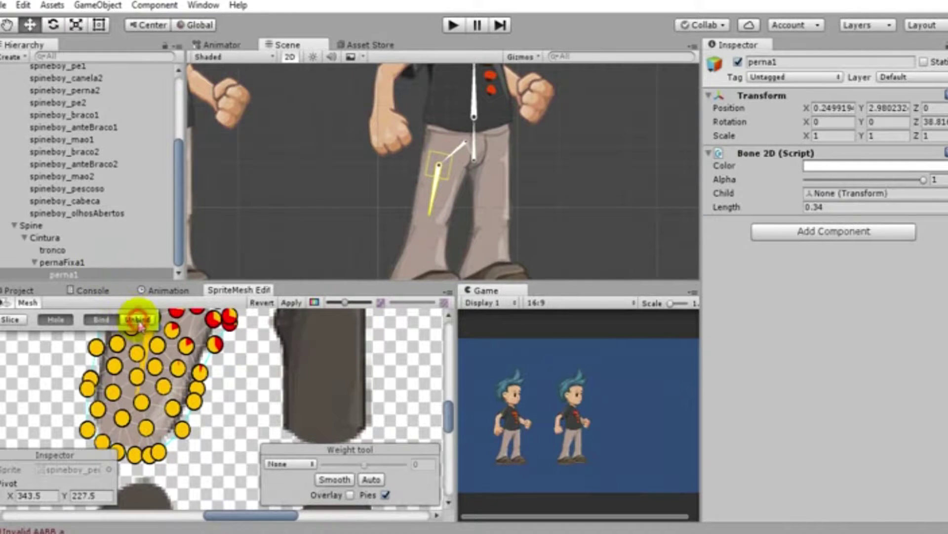
{"action": "left_click", "coordinate": [138, 321]}
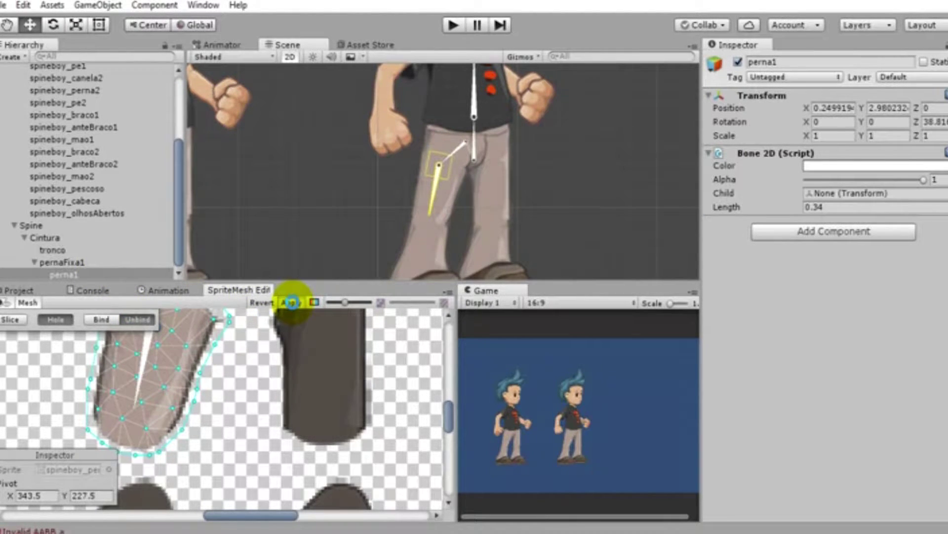
{"action": "left_click", "coordinate": [292, 302]}
{"action": "scroll", "coordinate": [115, 194], "scroll_direction": "up", "scroll_amount": 3}
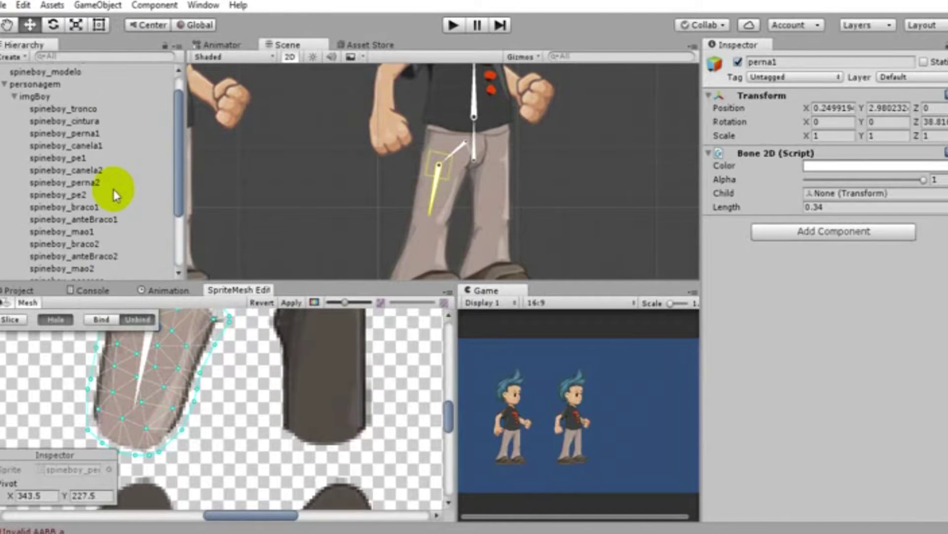
Unbind the spineboy_cintura waist mesh and angle the perna1 bone into a new pose
{"action": "left_click", "coordinate": [121, 122]}
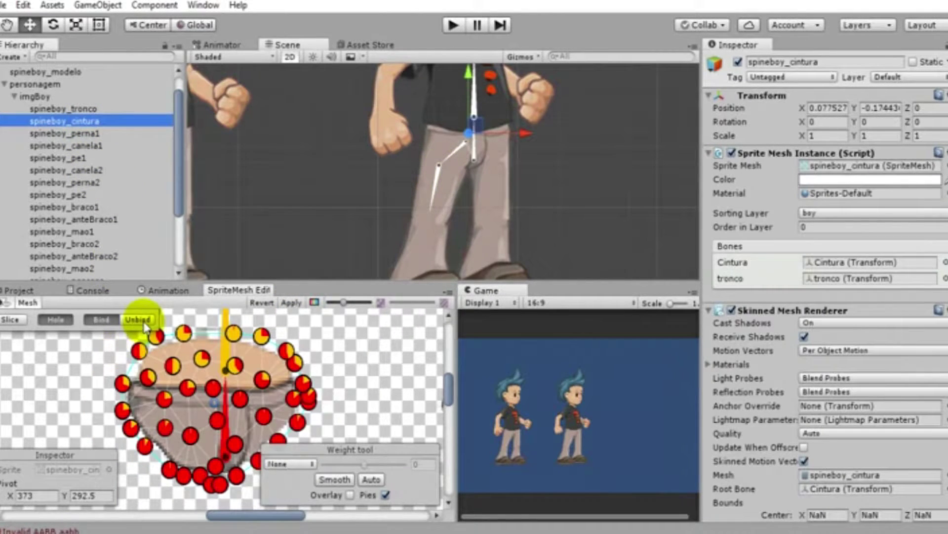
{"action": "left_click", "coordinate": [139, 319]}
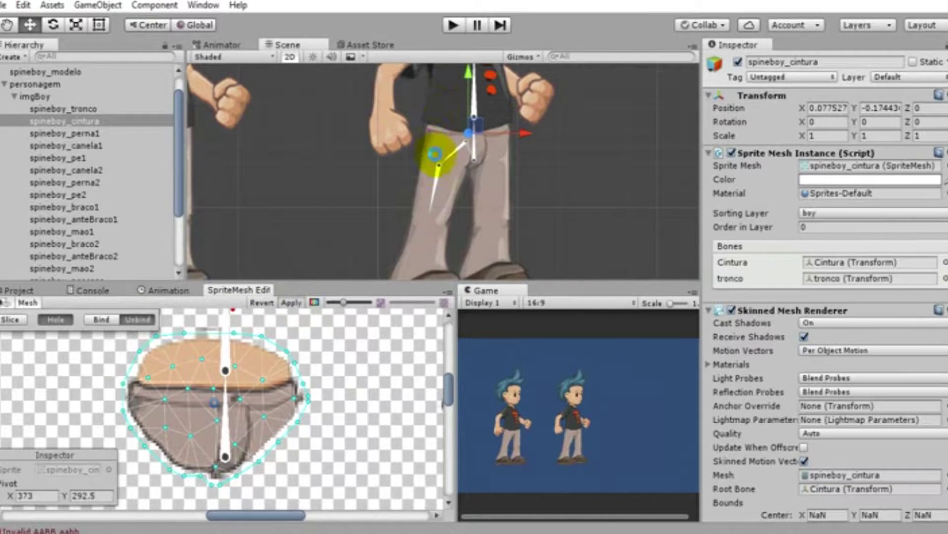
{"action": "left_click", "coordinate": [438, 164]}
{"action": "left_click", "coordinate": [439, 173]}
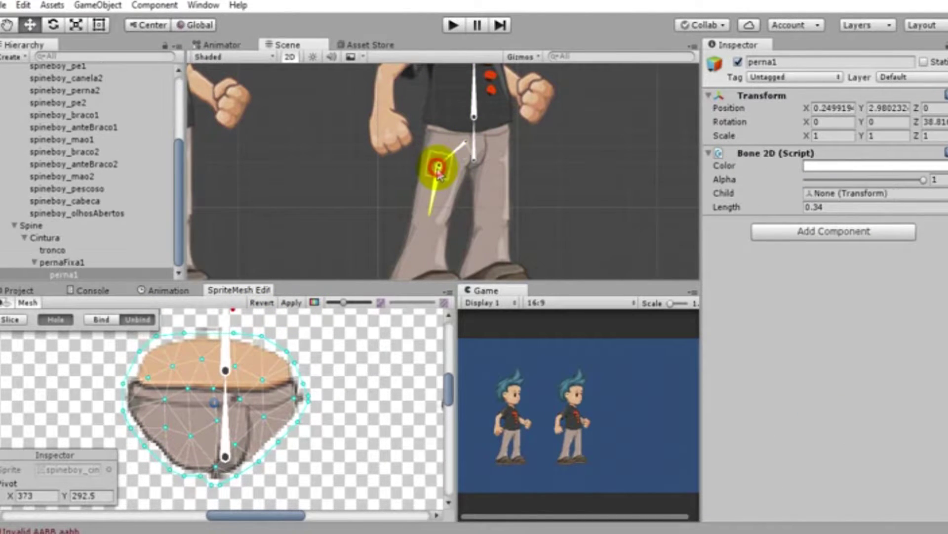
{"action": "left_click_drag", "start_coordinate": [439, 167], "coordinate": [439, 160]}
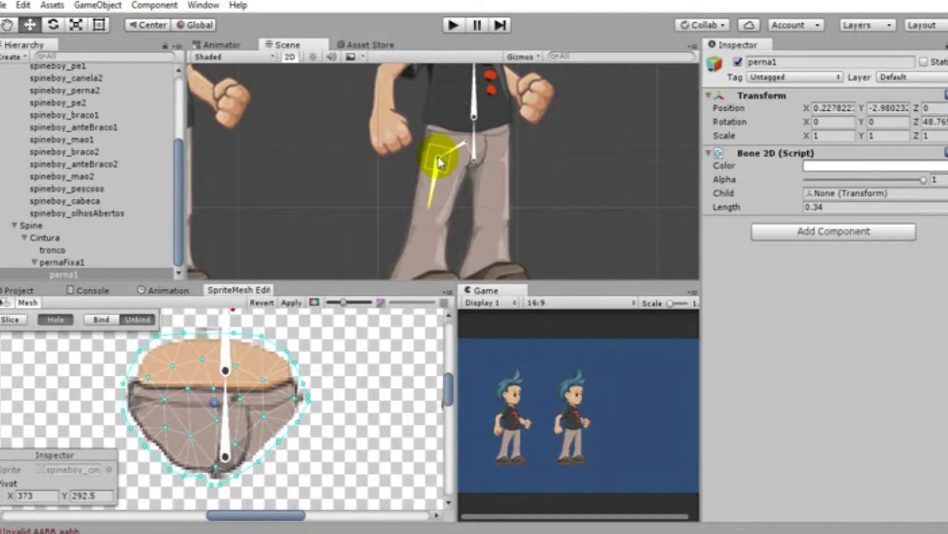
Bind the waist mesh, test-rotate the leg bone, and undo the test rotation
{"action": "left_click", "coordinate": [101, 319]}
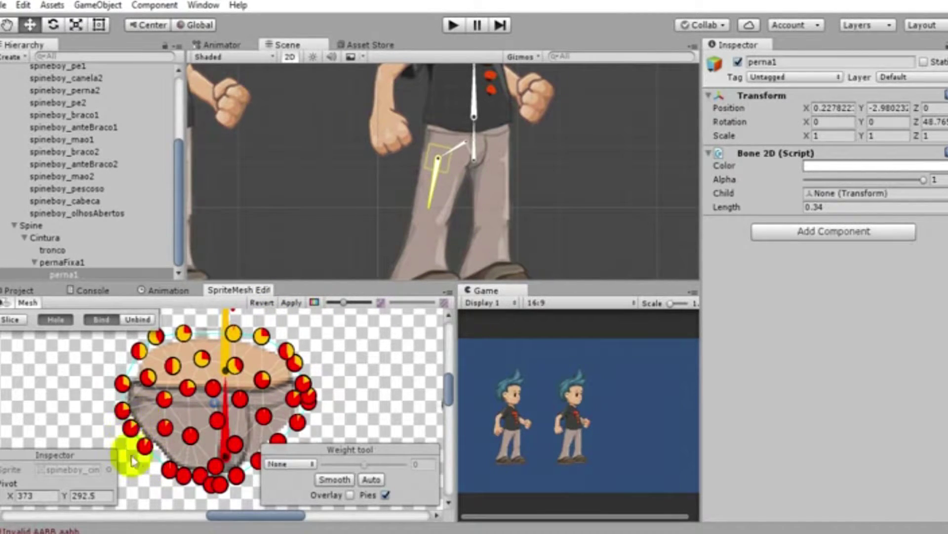
{"action": "left_click_drag", "start_coordinate": [431, 207], "coordinate": [471, 198]}
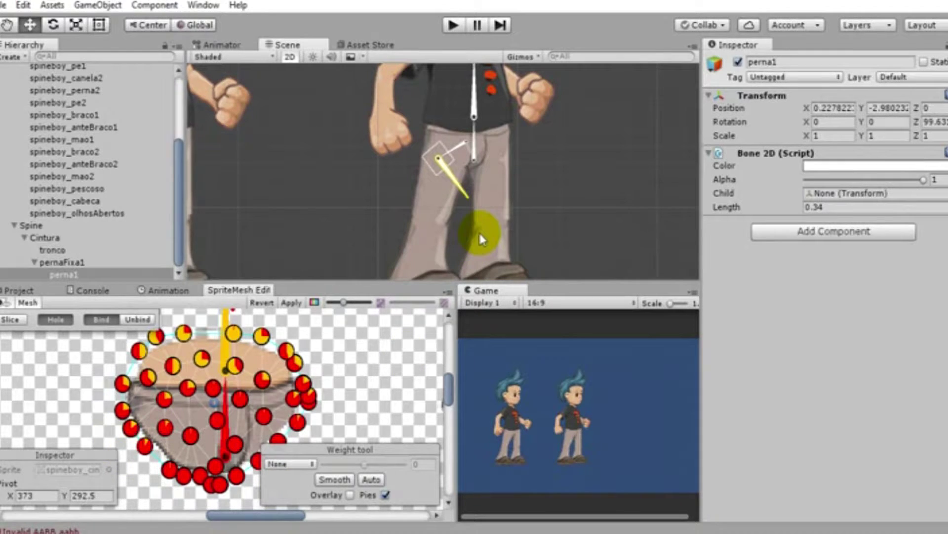
{"action": "key", "text": "ctrl+z"}
{"action": "scroll", "coordinate": [116, 148], "scroll_direction": "up", "scroll_amount": 5}
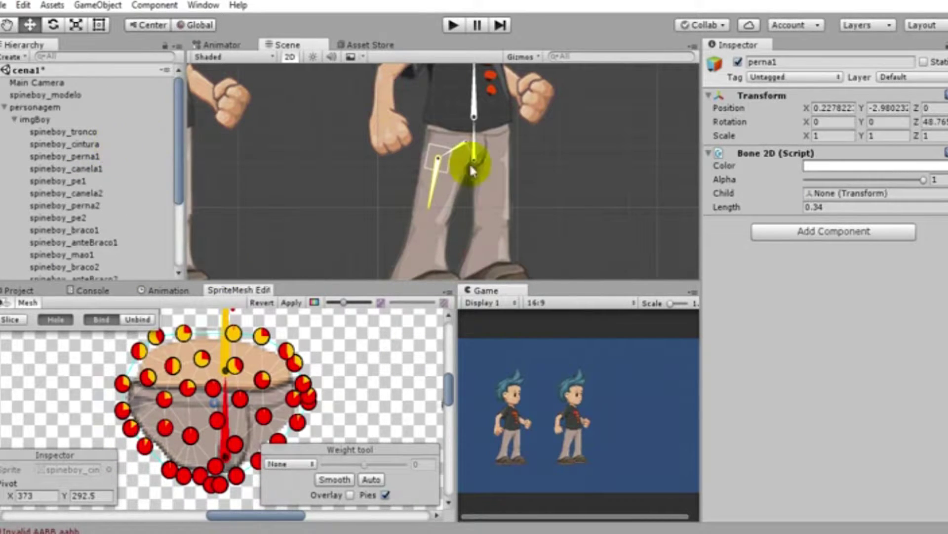
Apply spineboy_cintura's pending changes while switching to spineboy_tronco, then reopen spineboy_cintura
{"action": "scroll", "coordinate": [131, 211], "scroll_direction": "down", "scroll_amount": 5}
{"action": "left_click", "coordinate": [88, 262]}
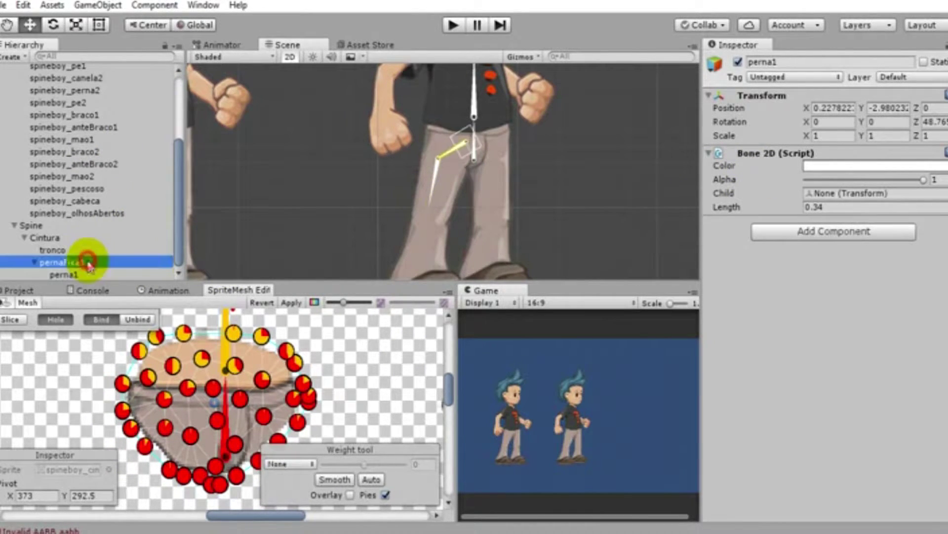
{"action": "left_click", "coordinate": [63, 250]}
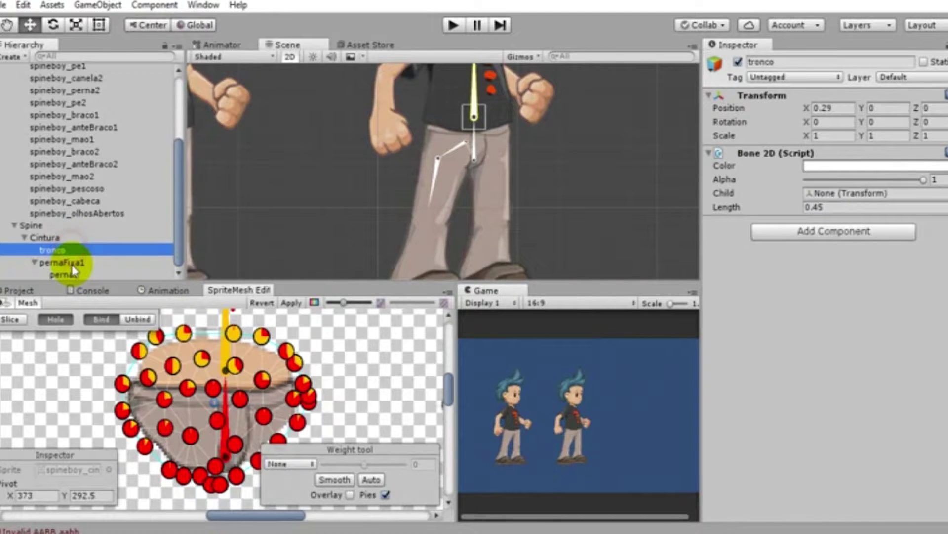
{"action": "scroll", "coordinate": [73, 270], "scroll_direction": "up", "scroll_amount": 5}
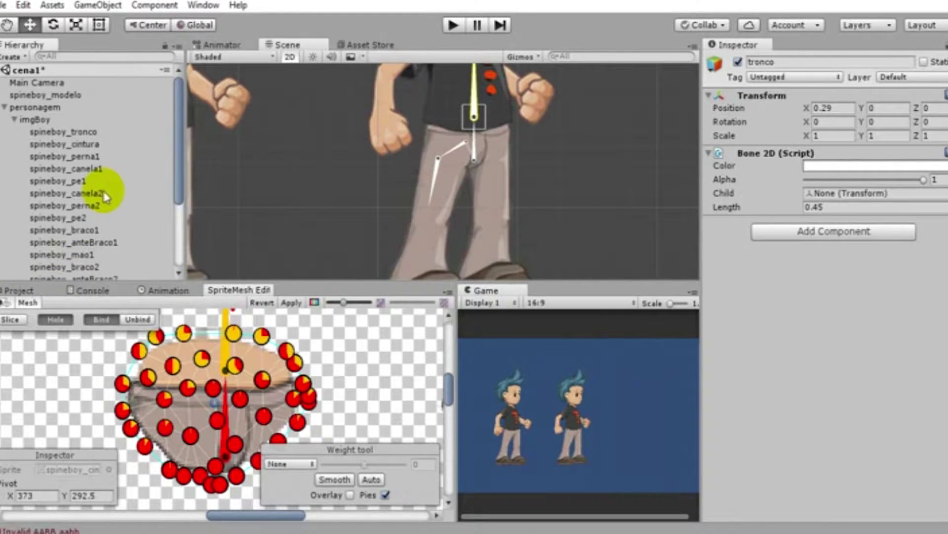
{"action": "left_click", "coordinate": [106, 131]}
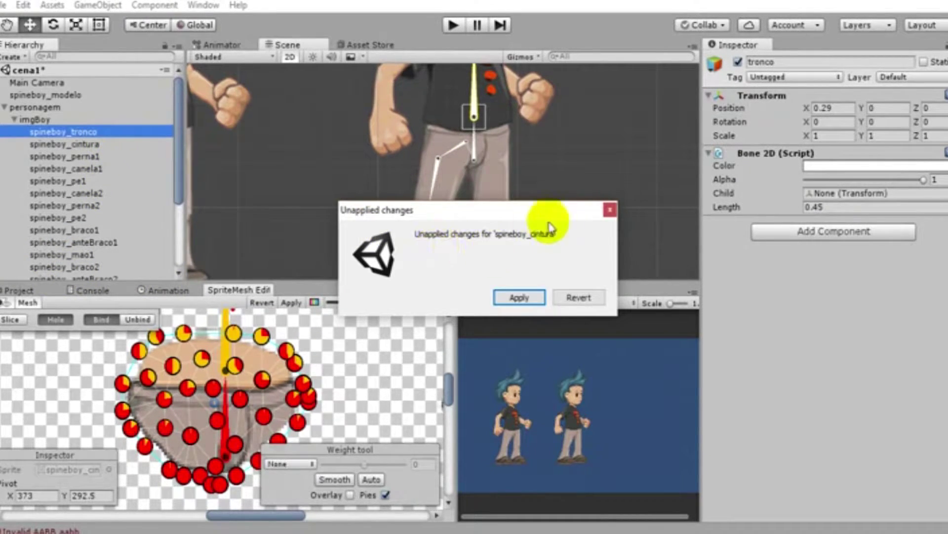
{"action": "left_click", "coordinate": [518, 297]}
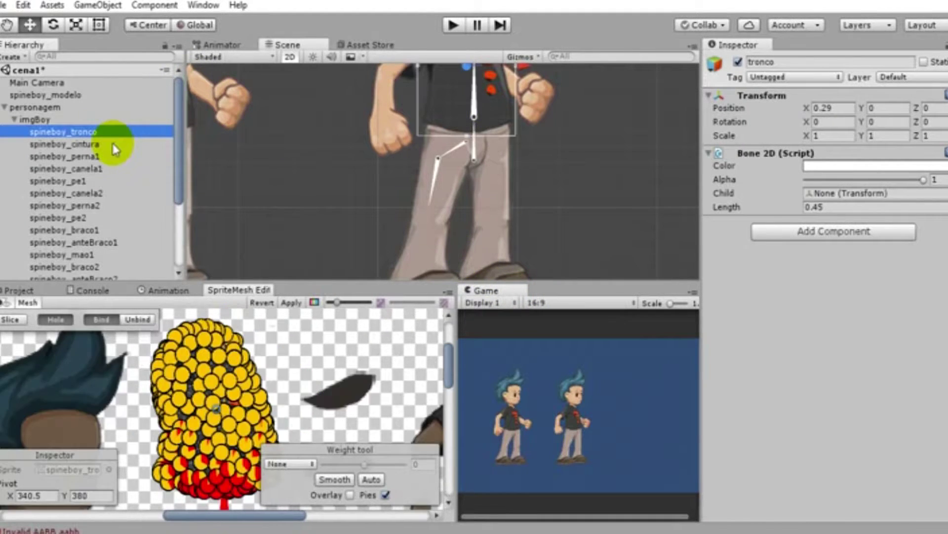
{"action": "left_click", "coordinate": [103, 145]}
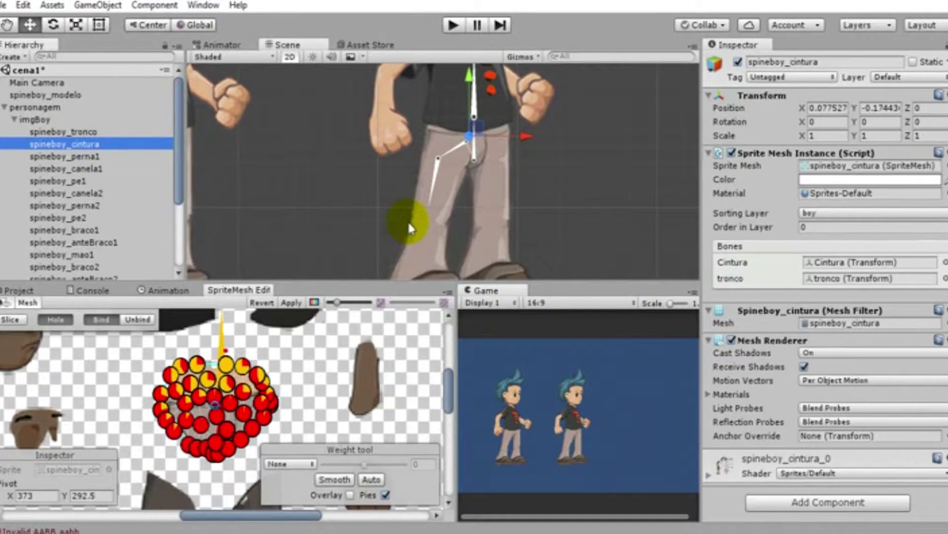
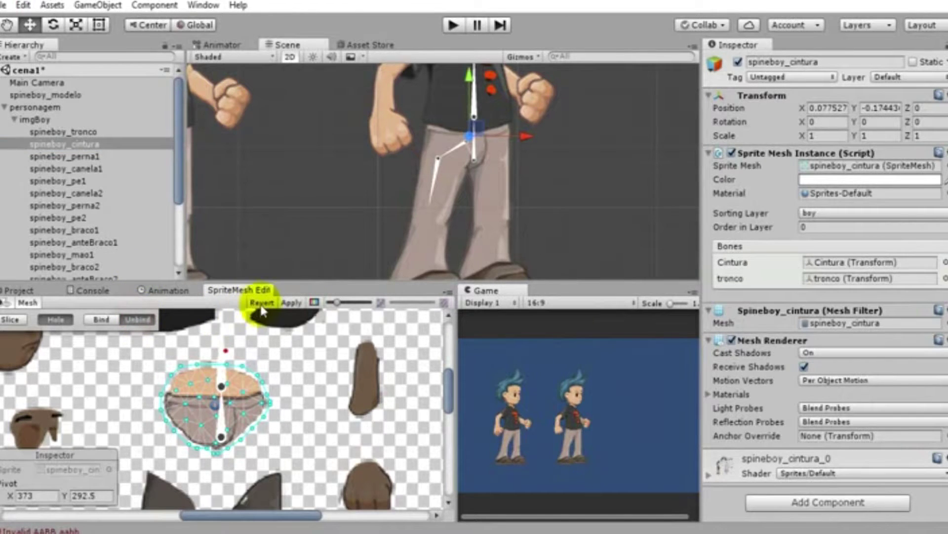
Apply the waist mesh changes and set spineboy_cintura's bones to pernaFixa1 and perna1
{"action": "left_click", "coordinate": [302, 303]}
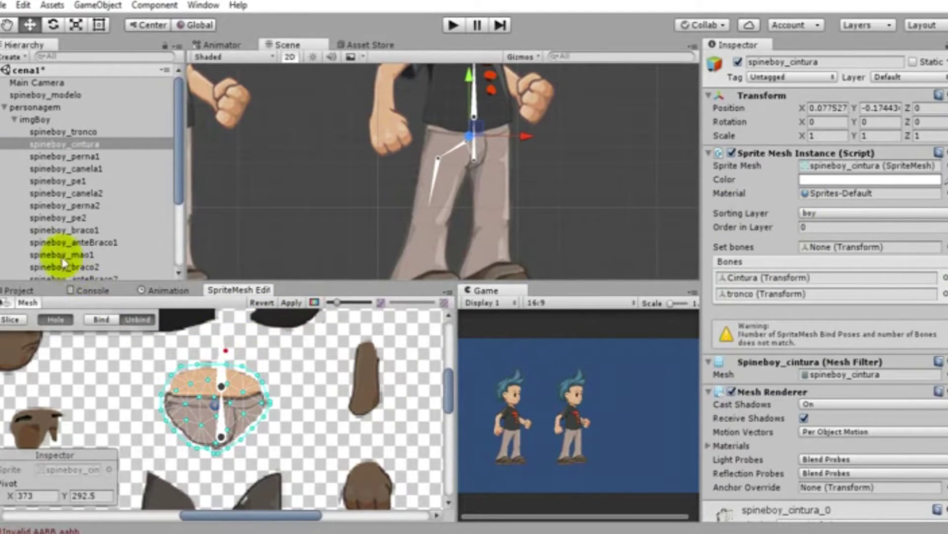
{"action": "scroll", "coordinate": [135, 187], "scroll_direction": "down", "scroll_amount": 5}
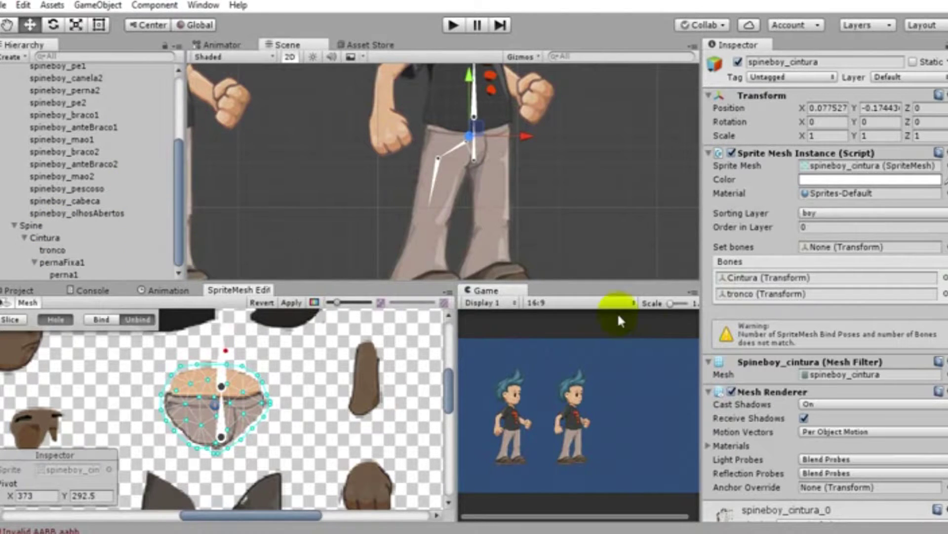
{"action": "mouse_move", "coordinate": [95, 264]}
{"action": "left_mouse_down"}
{"action": "mouse_move", "coordinate": [614, 359]}
{"action": "mouse_move", "coordinate": [877, 247]}
{"action": "left_mouse_up"}
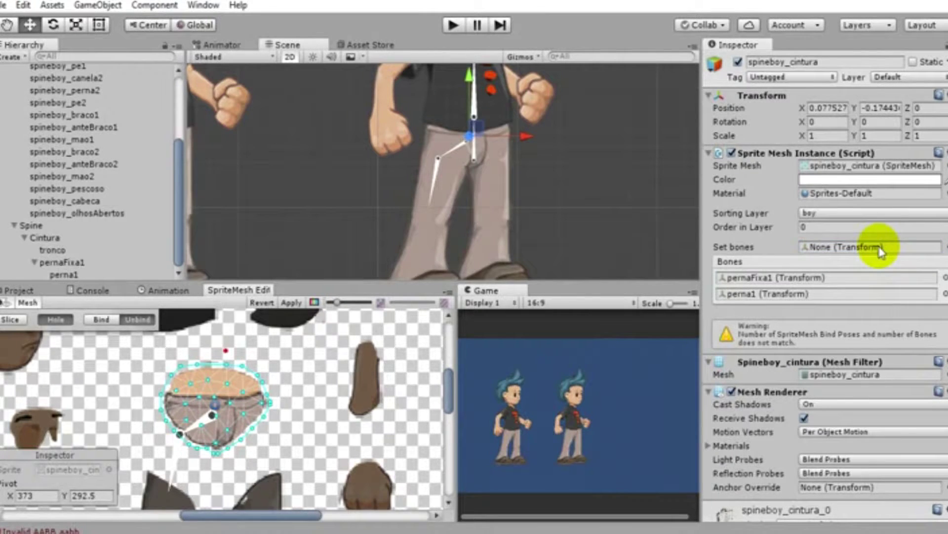
{"action": "scroll", "coordinate": [91, 228], "scroll_direction": "up", "scroll_amount": 5}
{"action": "left_click", "coordinate": [84, 131]}
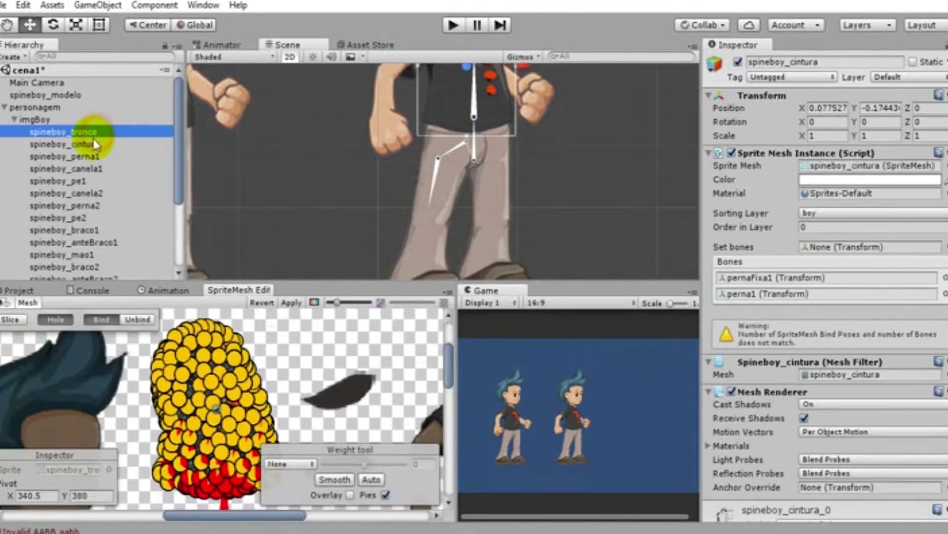
Move the waist mesh's leg joint up-right and rotate perna1 to a new angle
{"action": "left_click", "coordinate": [92, 144]}
{"action": "scroll", "coordinate": [212, 445], "scroll_direction": "up", "scroll_amount": 3}
{"action": "middle_click_drag", "start_coordinate": [212, 444], "coordinate": [295, 324]}
{"action": "left_click", "coordinate": [243, 345]}
{"action": "left_click", "coordinate": [232, 349]}
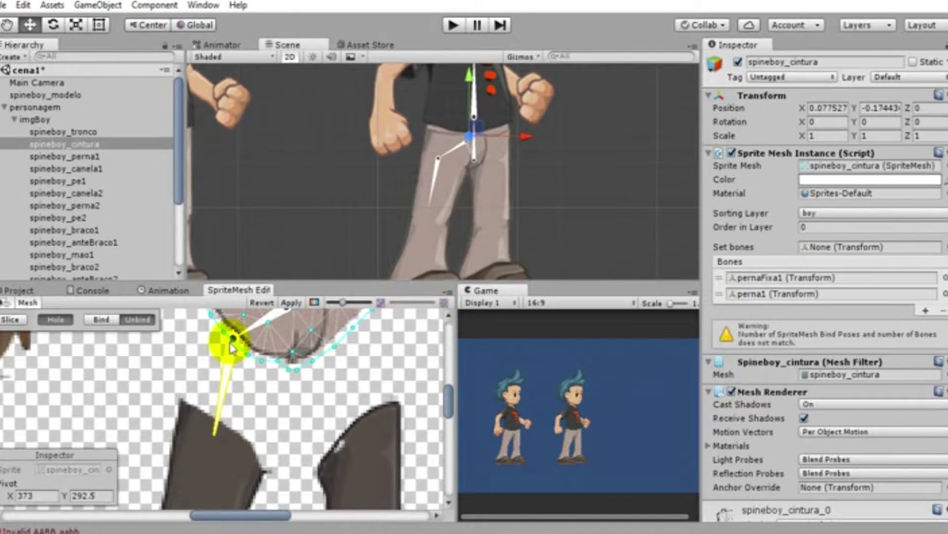
{"action": "left_click_drag", "start_coordinate": [233, 345], "coordinate": [242, 339]}
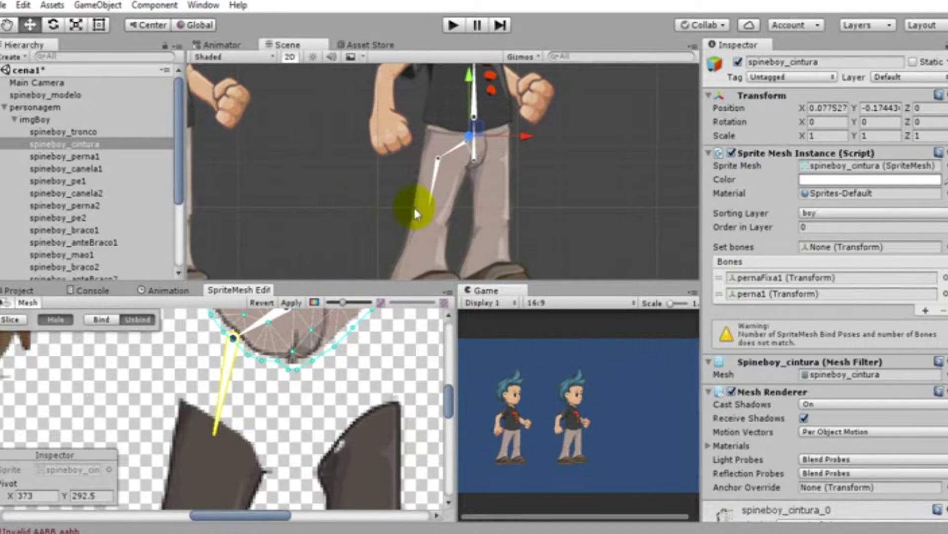
{"action": "left_click_drag", "start_coordinate": [435, 173], "coordinate": [443, 156]}
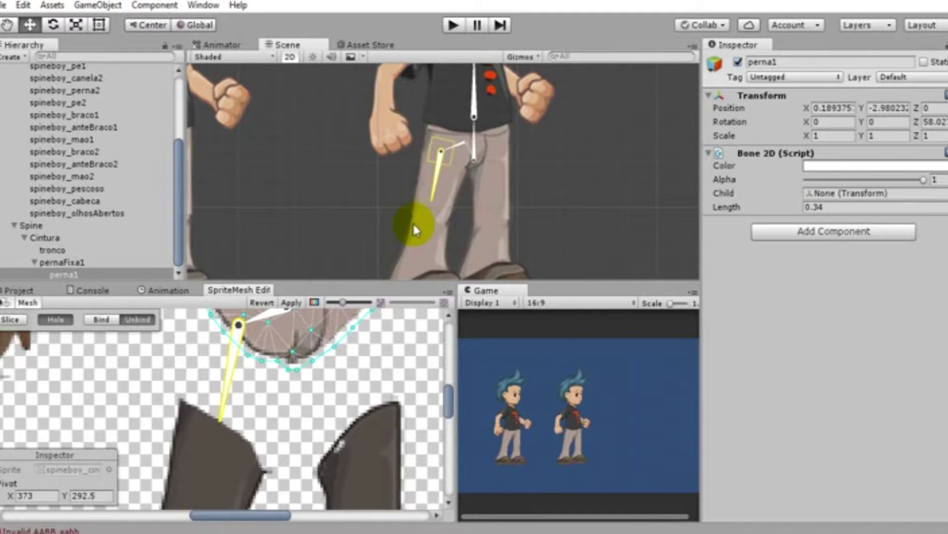
Bind spineboy_cintura to its leg bones and inspect the pernaFixa1 and perna1 weights
{"action": "scroll", "coordinate": [414, 227], "scroll_direction": "down", "scroll_amount": 2}
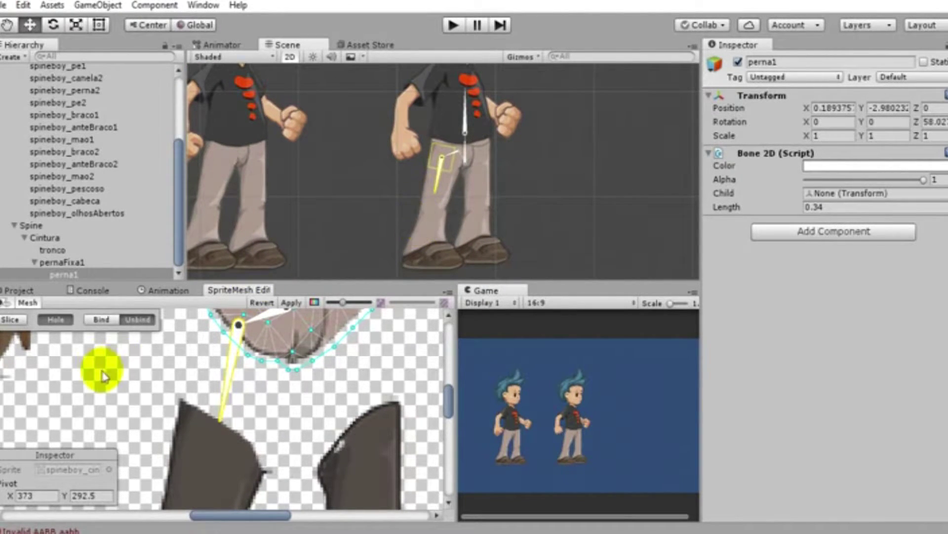
{"action": "left_click", "coordinate": [101, 320]}
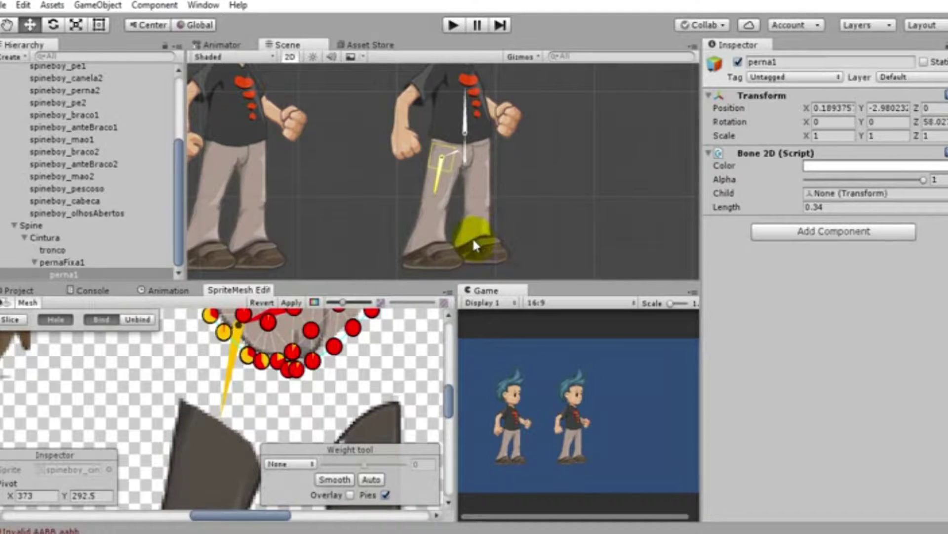
{"action": "left_click", "coordinate": [79, 265]}
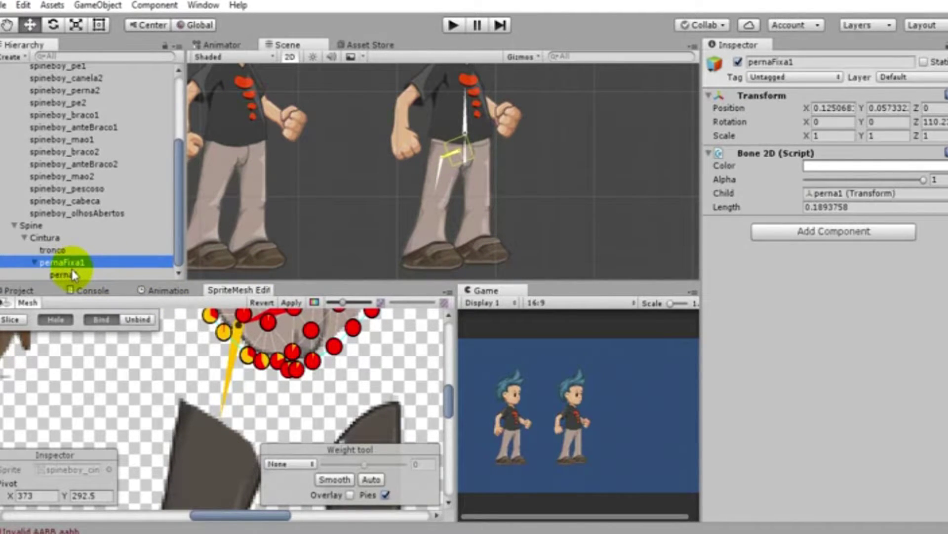
{"action": "left_click", "coordinate": [72, 273]}
{"action": "scroll", "coordinate": [101, 186], "scroll_direction": "up", "scroll_amount": 5}
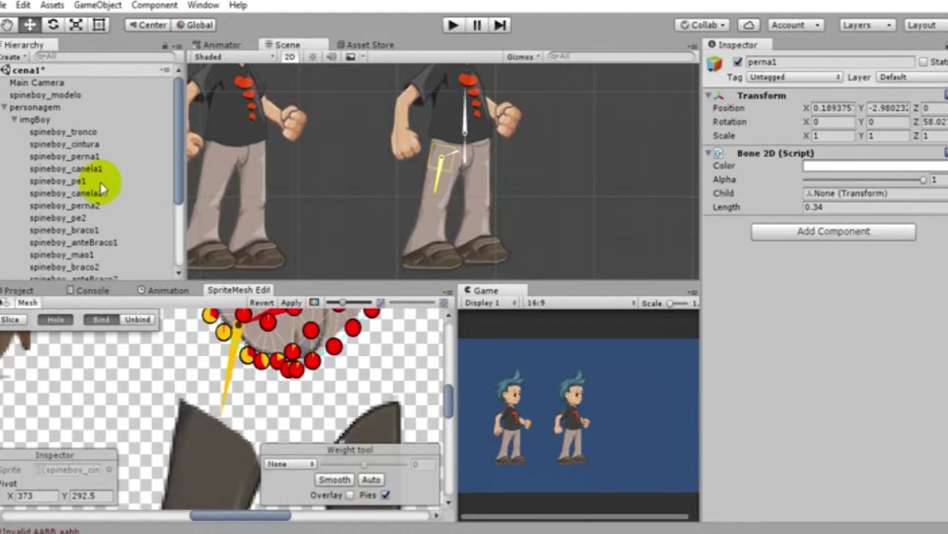
Bind and apply the spineboy_perna1 leg mesh, then rotate perna1 to test the skinning
{"action": "double_click", "coordinate": [102, 157]}
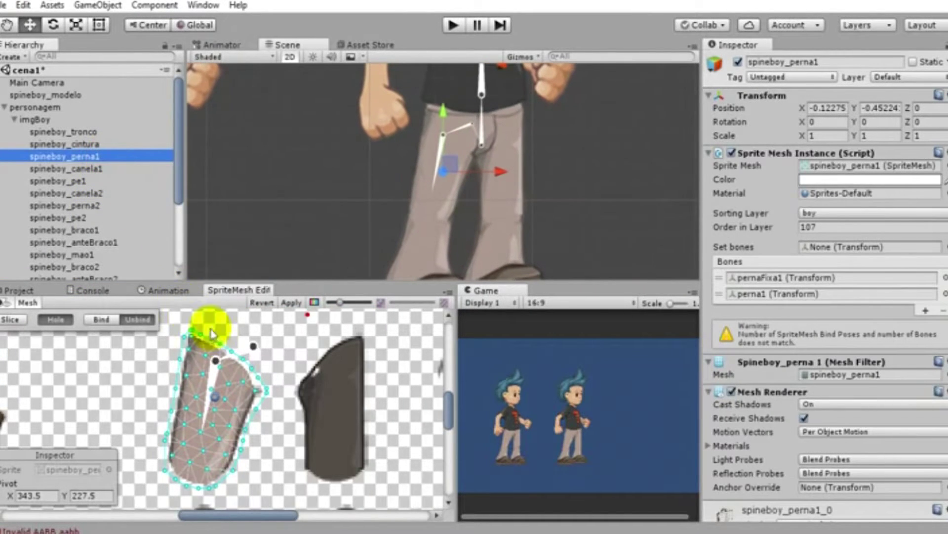
{"action": "left_click", "coordinate": [101, 320]}
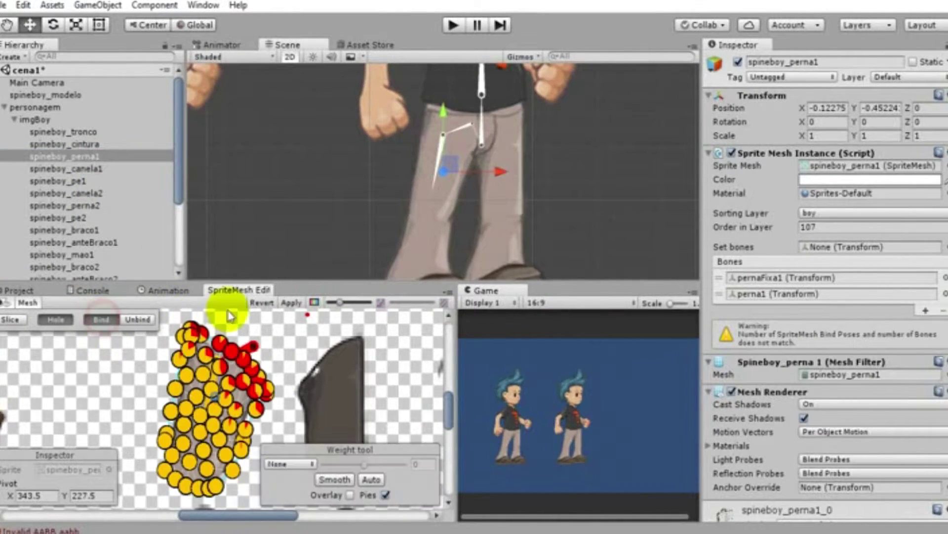
{"action": "left_click", "coordinate": [288, 302]}
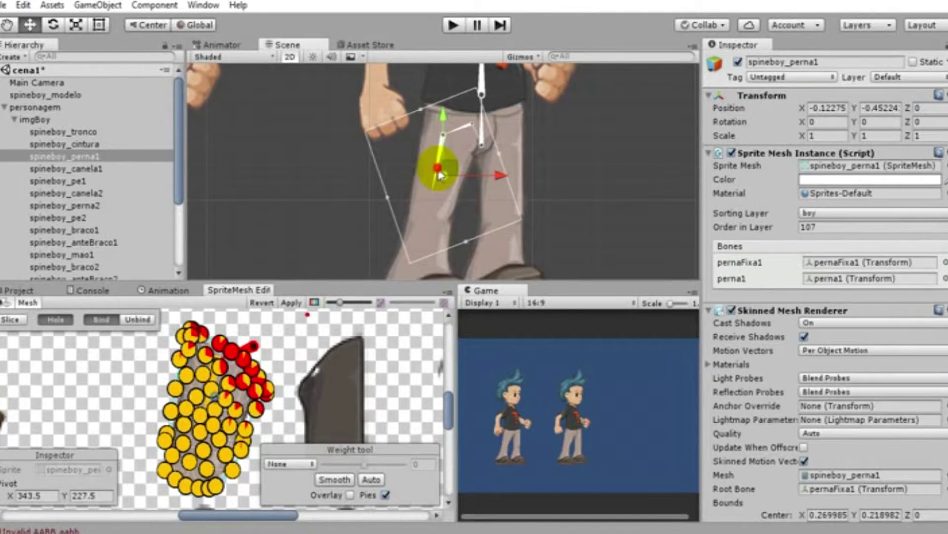
{"action": "left_click_drag", "start_coordinate": [441, 175], "coordinate": [468, 176]}
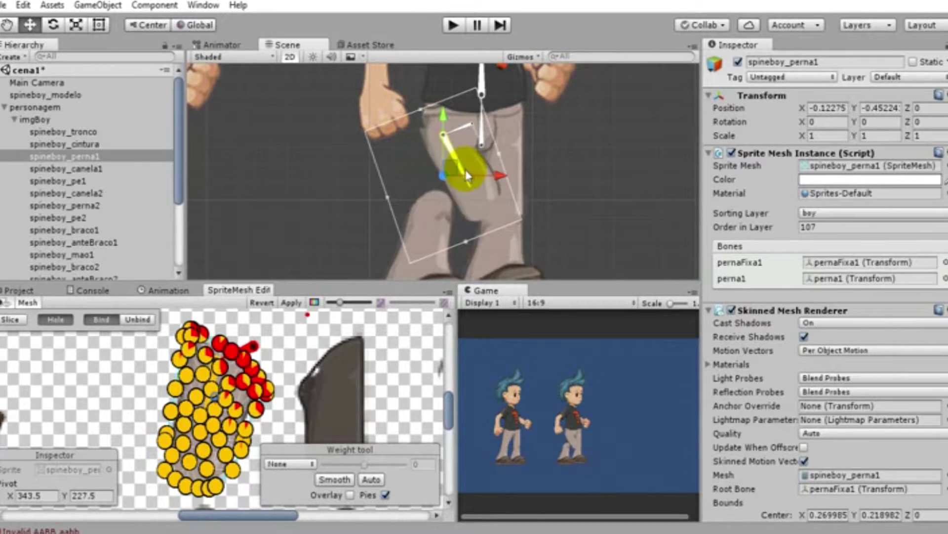
{"action": "left_click", "coordinate": [467, 176]}
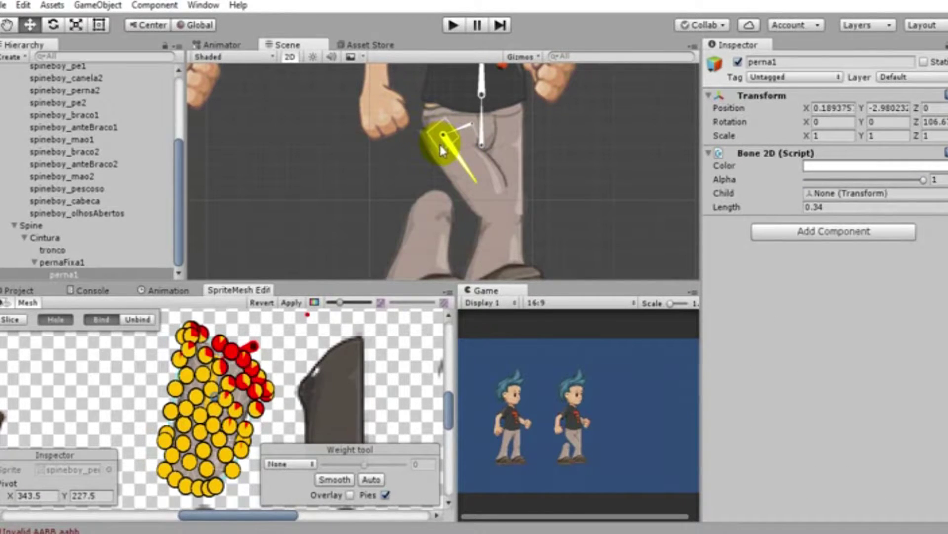
{"action": "left_click", "coordinate": [443, 150]}
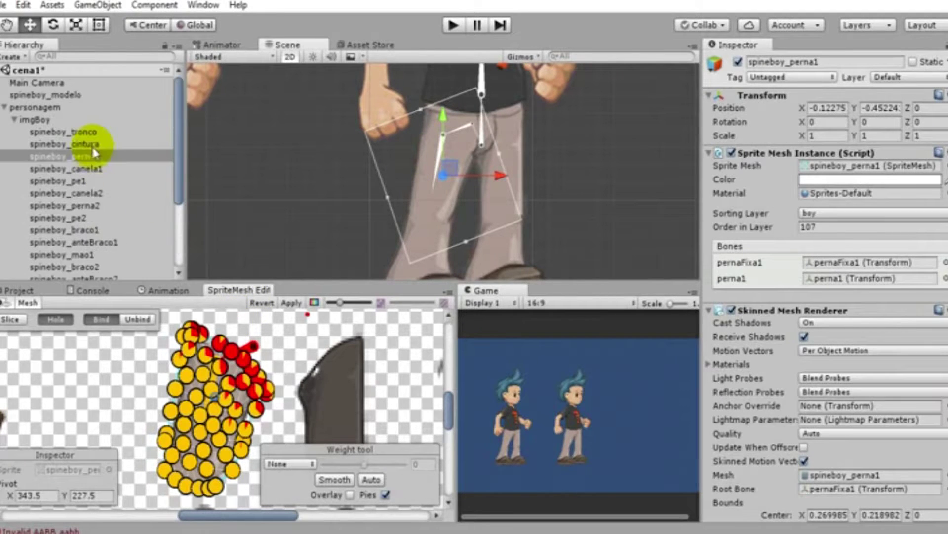
Swing the leg bone down and right to check how the pants bend
{"action": "left_click", "coordinate": [92, 132]}
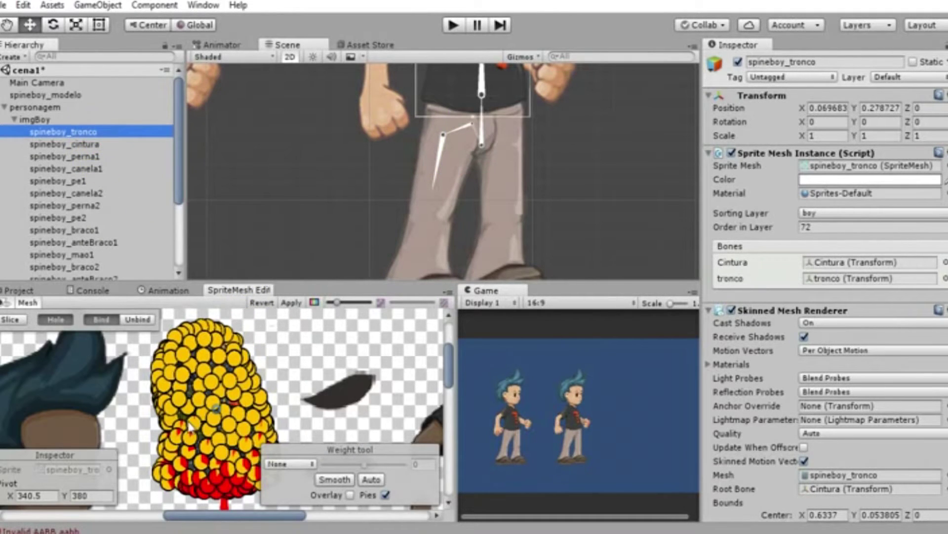
{"action": "left_click", "coordinate": [93, 144]}
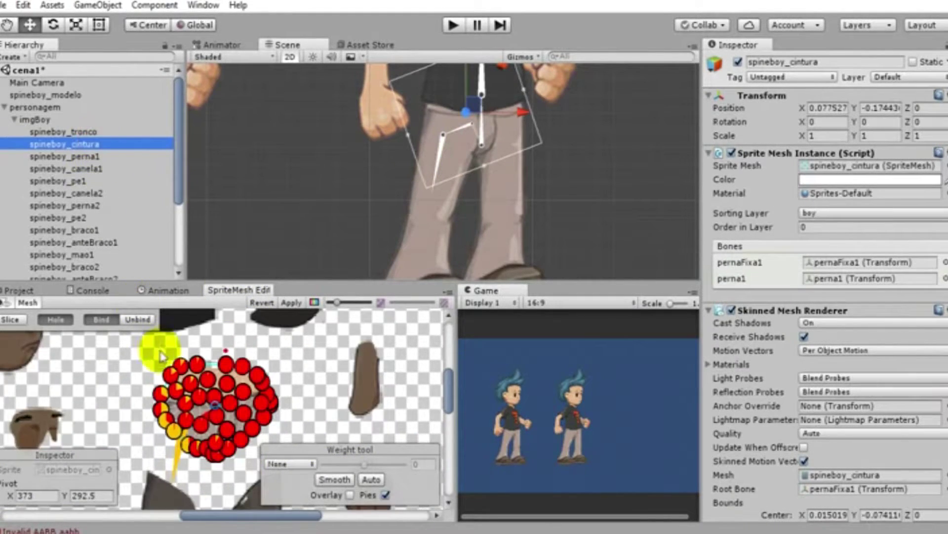
{"action": "scroll", "coordinate": [296, 402], "scroll_direction": "up", "scroll_amount": 2}
{"action": "scroll", "coordinate": [307, 398], "scroll_direction": "up", "scroll_amount": 2}
{"action": "scroll", "coordinate": [308, 398], "scroll_direction": "up", "scroll_amount": 2}
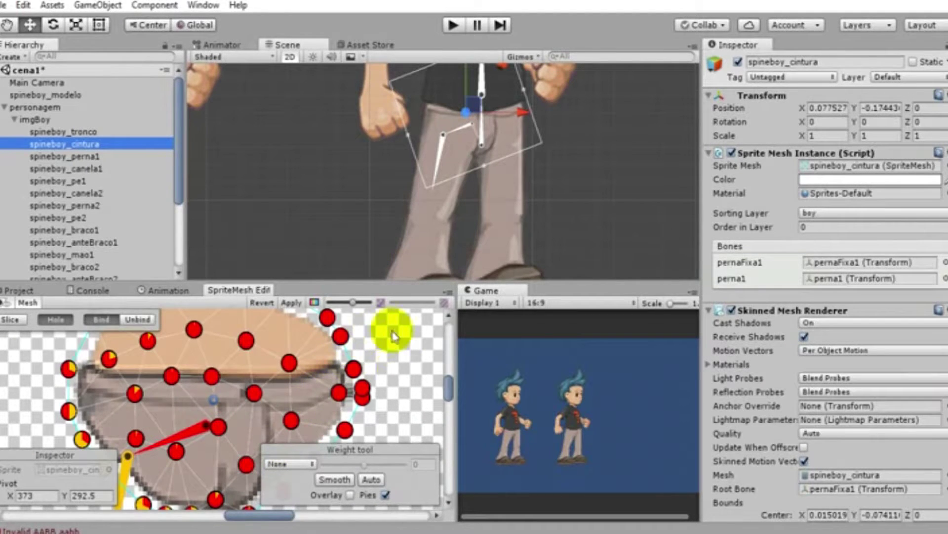
{"action": "scroll", "coordinate": [19, 403], "scroll_direction": "down", "scroll_amount": 2}
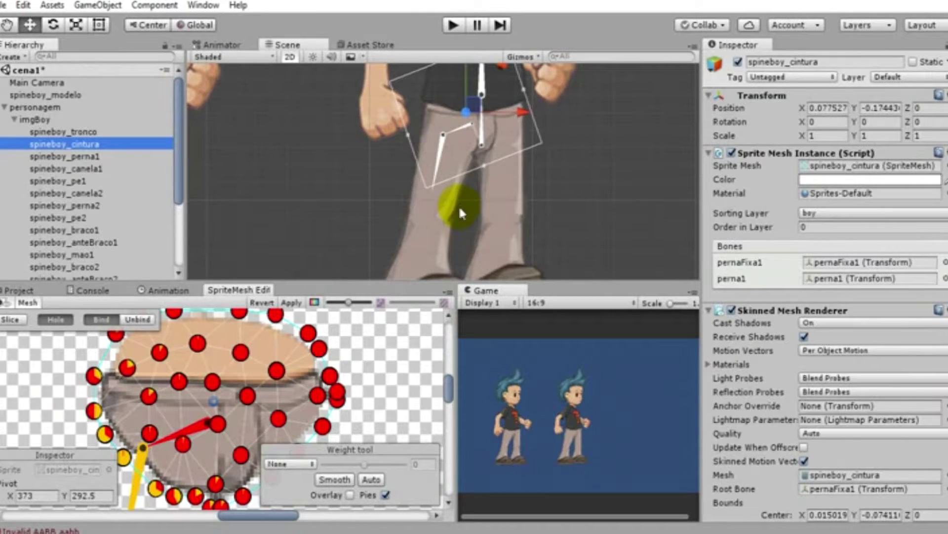
{"action": "mouse_move", "coordinate": [440, 168]}
{"action": "left_mouse_down"}
{"action": "mouse_move", "coordinate": [472, 168]}
{"action": "mouse_move", "coordinate": [447, 191]}
{"action": "left_mouse_up"}
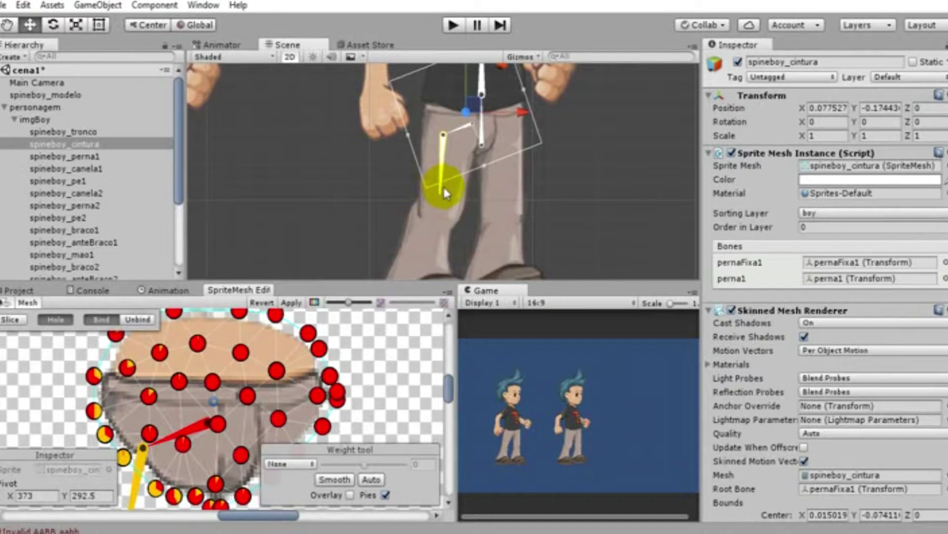
{"action": "left_click_drag", "start_coordinate": [447, 192], "coordinate": [464, 182]}
{"action": "left_click", "coordinate": [111, 165]}
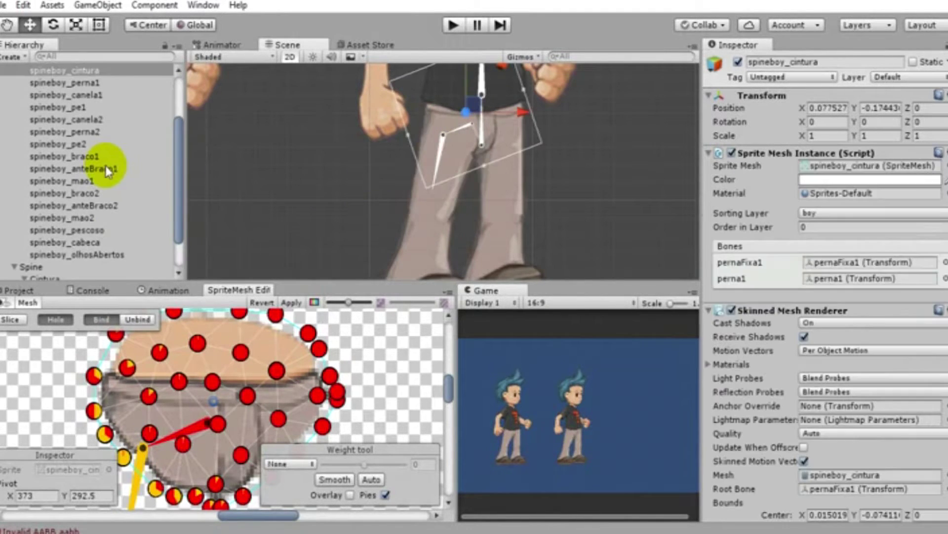
Box-select the top vertices of spineboy_perna1 and choose pernaFixa1 as the weight bone
{"action": "left_click", "coordinate": [99, 83]}
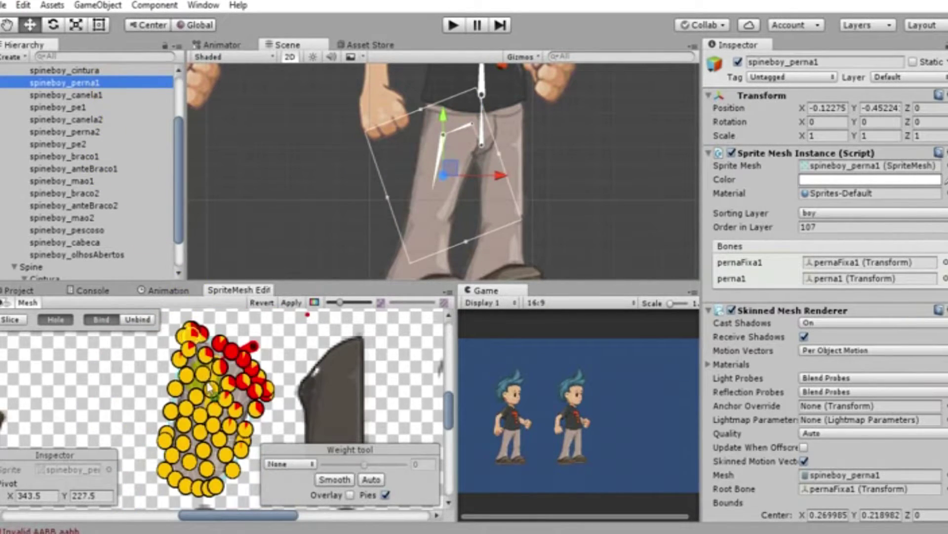
{"action": "scroll", "coordinate": [290, 366], "scroll_direction": "up", "scroll_amount": 3}
{"action": "middle_click_drag", "start_coordinate": [290, 367], "coordinate": [286, 482]}
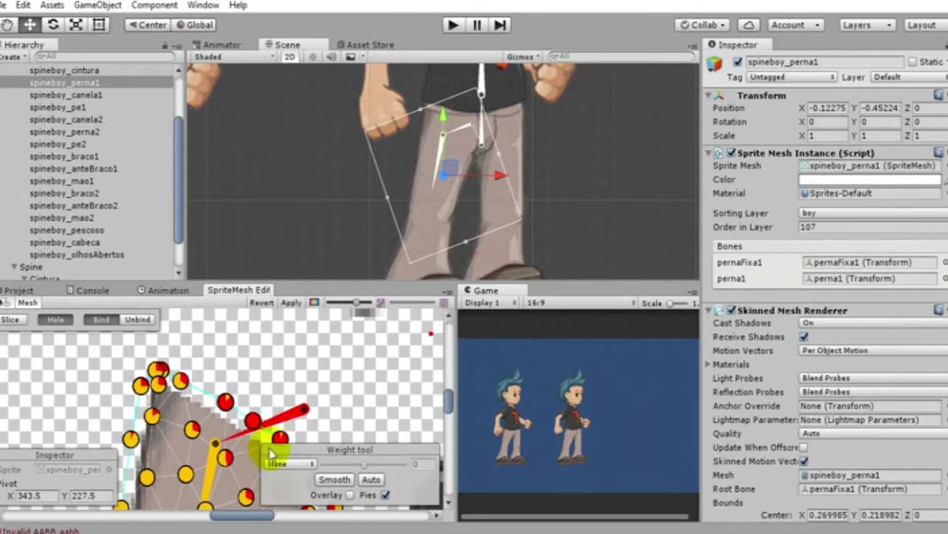
{"action": "left_click_drag", "start_coordinate": [184, 378], "coordinate": [208, 422]}
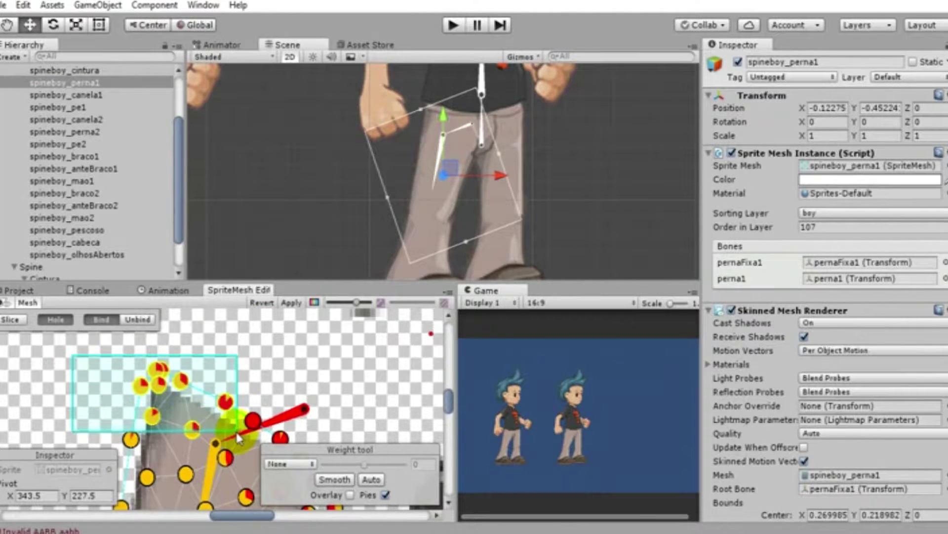
{"action": "left_click_drag", "start_coordinate": [209, 426], "coordinate": [211, 427]}
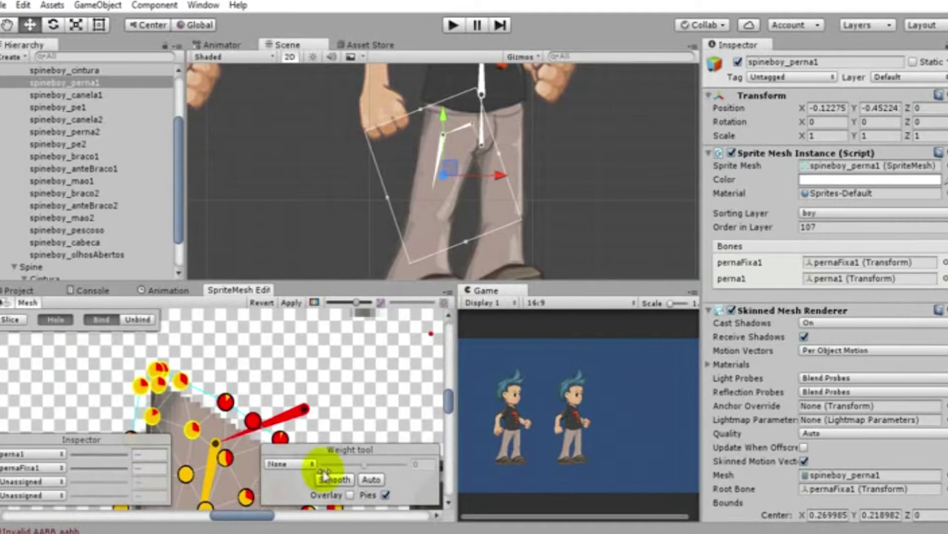
{"action": "left_click", "coordinate": [290, 464]}
{"action": "left_click", "coordinate": [308, 498]}
Set the top vertices' pernaFixa1 weight to full strength 1
{"action": "left_click", "coordinate": [420, 464]}
{"action": "type", "text": "-1"}
{"action": "left_click", "coordinate": [299, 480]}
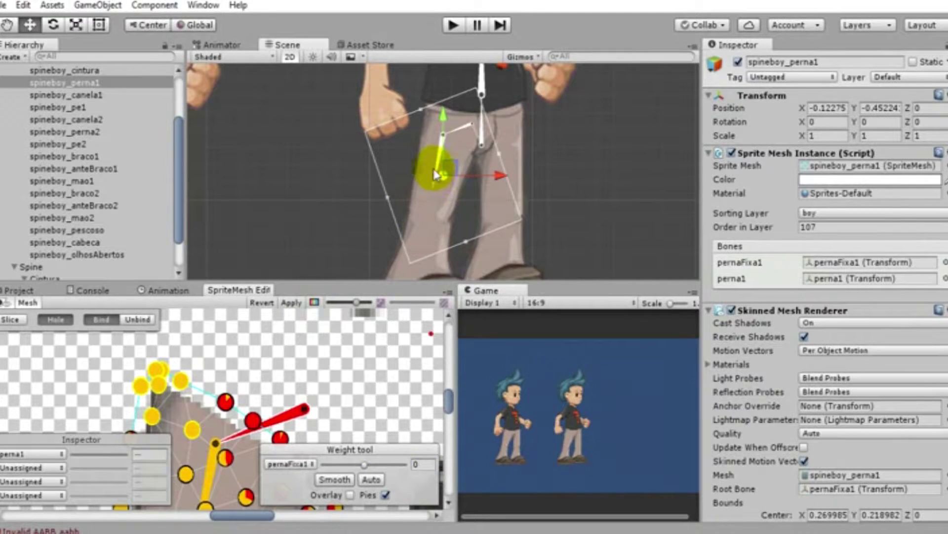
{"action": "left_click_drag", "start_coordinate": [441, 166], "coordinate": [460, 161]}
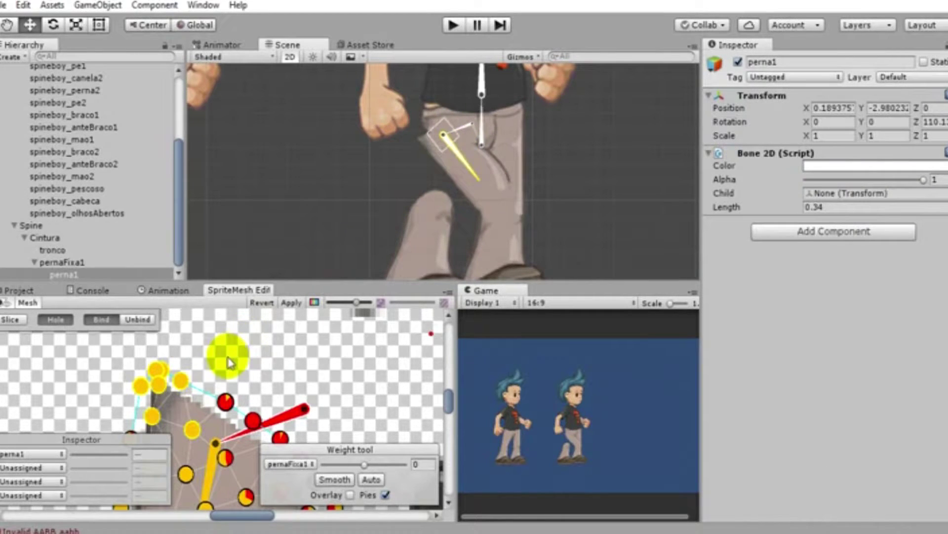
{"action": "key", "text": "ctrl+z"}
{"action": "mouse_move", "coordinate": [364, 465]}
{"action": "left_mouse_down"}
{"action": "mouse_move", "coordinate": [337, 473]}
{"action": "mouse_move", "coordinate": [352, 470]}
{"action": "left_mouse_up"}
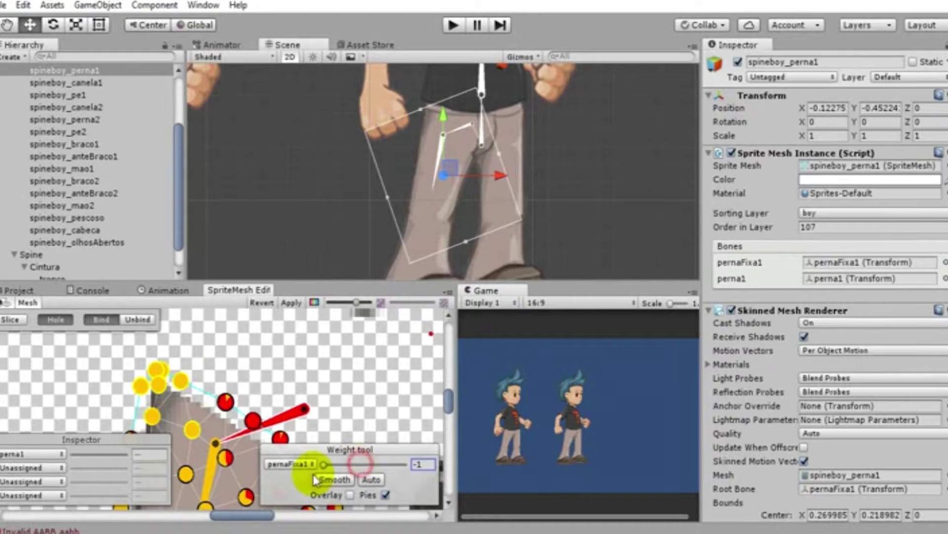
{"action": "left_click_drag", "start_coordinate": [352, 469], "coordinate": [463, 468]}
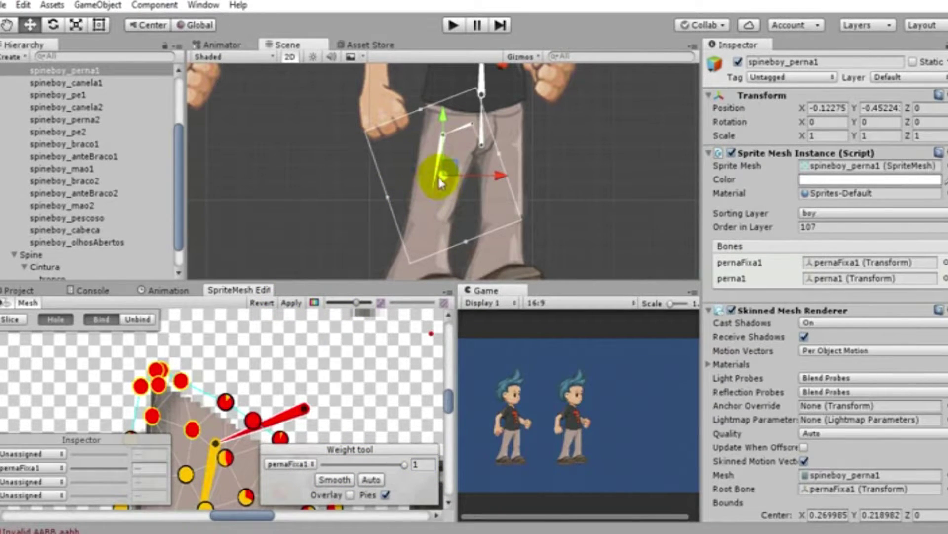
Rotate the perna1 bone to confirm the hip stays fixed
{"action": "left_click", "coordinate": [445, 165]}
{"action": "mouse_move", "coordinate": [448, 167]}
{"action": "left_mouse_down"}
{"action": "mouse_move", "coordinate": [479, 160]}
{"action": "mouse_move", "coordinate": [450, 170]}
{"action": "mouse_move", "coordinate": [471, 166]}
{"action": "left_mouse_up"}
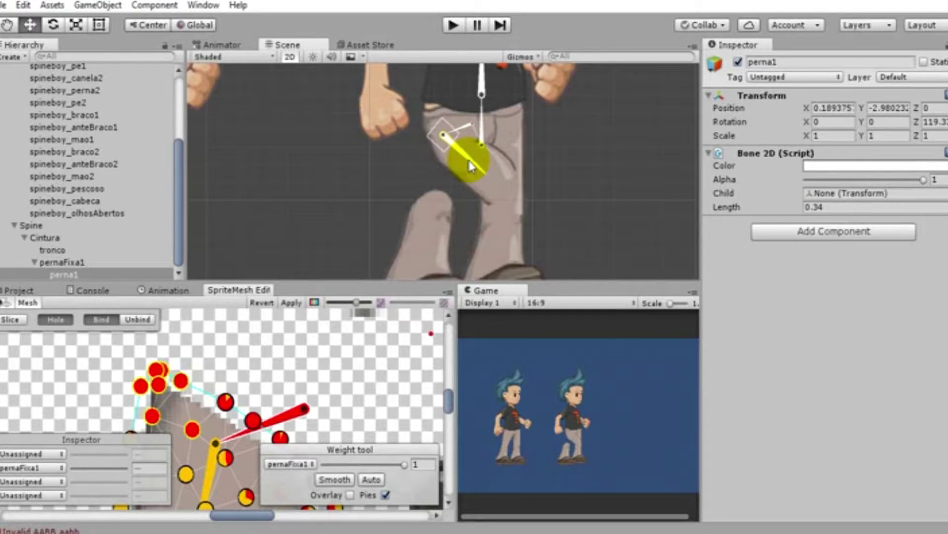
{"action": "scroll", "coordinate": [469, 166], "scroll_direction": "up", "scroll_amount": 2}
{"action": "mouse_move", "coordinate": [490, 158]}
{"action": "left_mouse_down"}
{"action": "mouse_move", "coordinate": [466, 172]}
{"action": "mouse_move", "coordinate": [466, 202]}
{"action": "mouse_move", "coordinate": [514, 163]}
{"action": "mouse_move", "coordinate": [491, 195]}
{"action": "mouse_move", "coordinate": [497, 184]}
{"action": "mouse_move", "coordinate": [418, 209]}
{"action": "mouse_move", "coordinate": [441, 181]}
{"action": "mouse_move", "coordinate": [484, 173]}
{"action": "mouse_move", "coordinate": [233, 392]}
{"action": "left_mouse_up"}
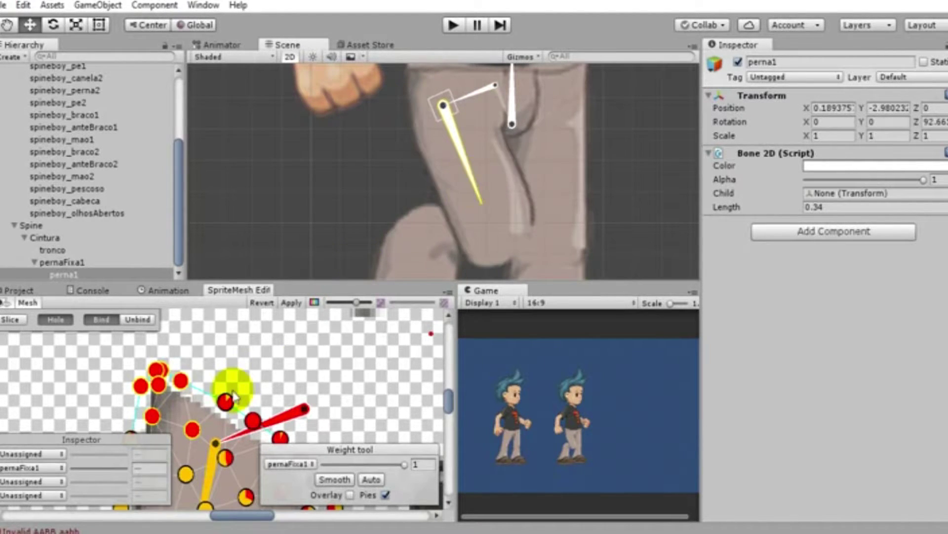
Delete the stray vertex near the top of the thigh mesh
{"action": "left_click", "coordinate": [193, 429]}
{"action": "left_click", "coordinate": [193, 431]}
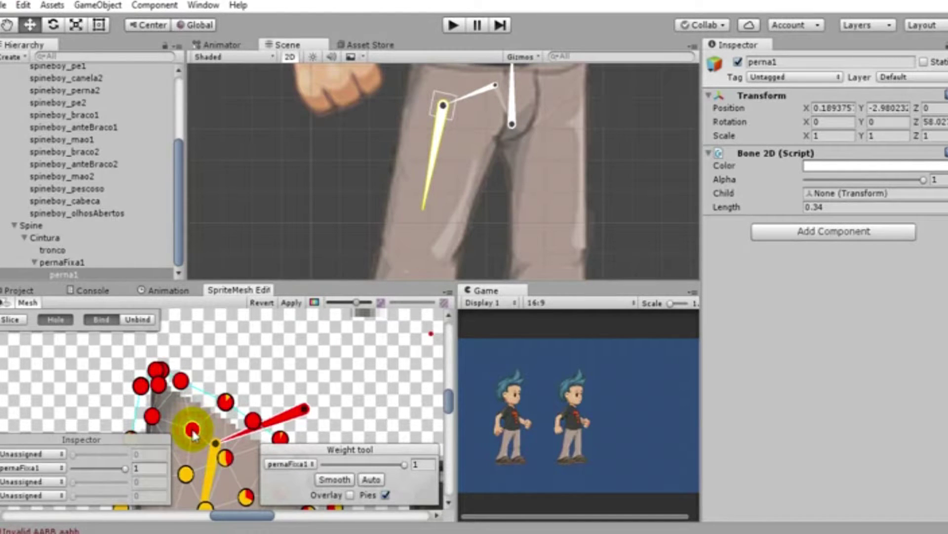
{"action": "left_click", "coordinate": [153, 417]}
{"action": "key", "text": "Delete"}
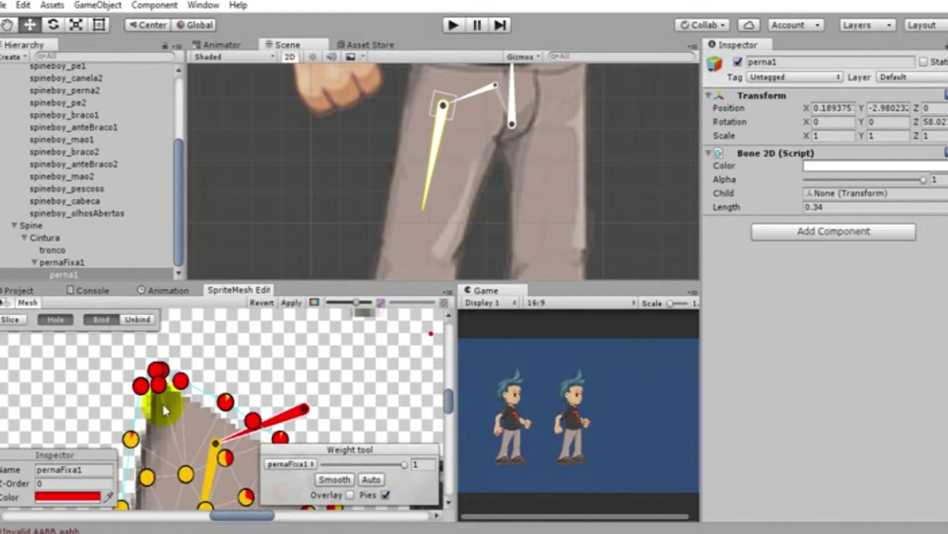
{"action": "left_click", "coordinate": [157, 390]}
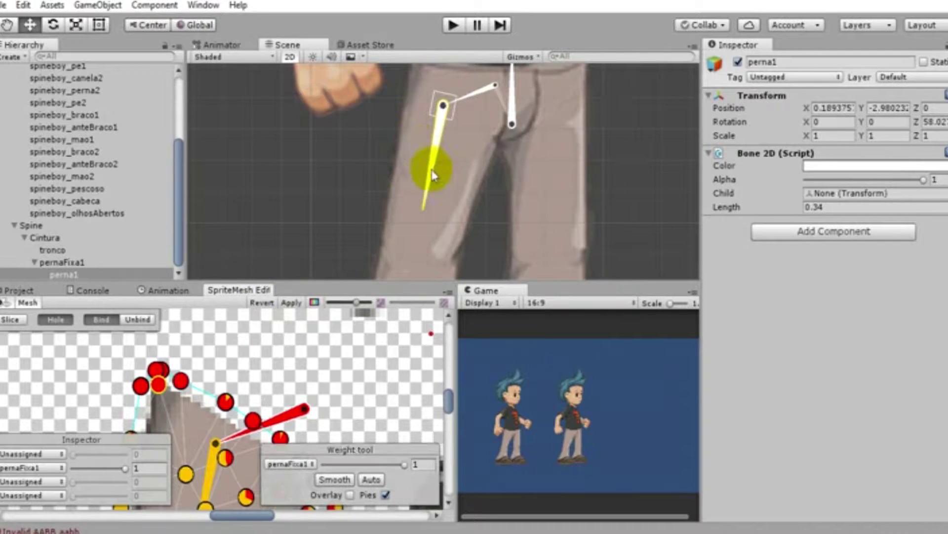
Rotate the perna1 bone to confirm the thigh still bends cleanly
{"action": "mouse_move", "coordinate": [430, 170]}
{"action": "left_mouse_down"}
{"action": "mouse_move", "coordinate": [514, 166]}
{"action": "mouse_move", "coordinate": [486, 180]}
{"action": "left_mouse_up"}
{"action": "scroll", "coordinate": [123, 415], "scroll_direction": "down", "scroll_amount": 2}
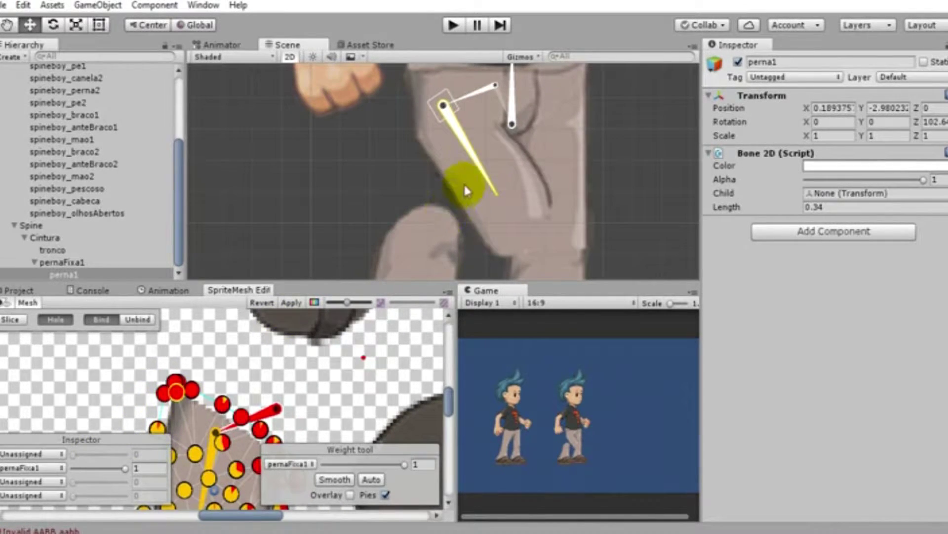
{"action": "left_click", "coordinate": [479, 179]}
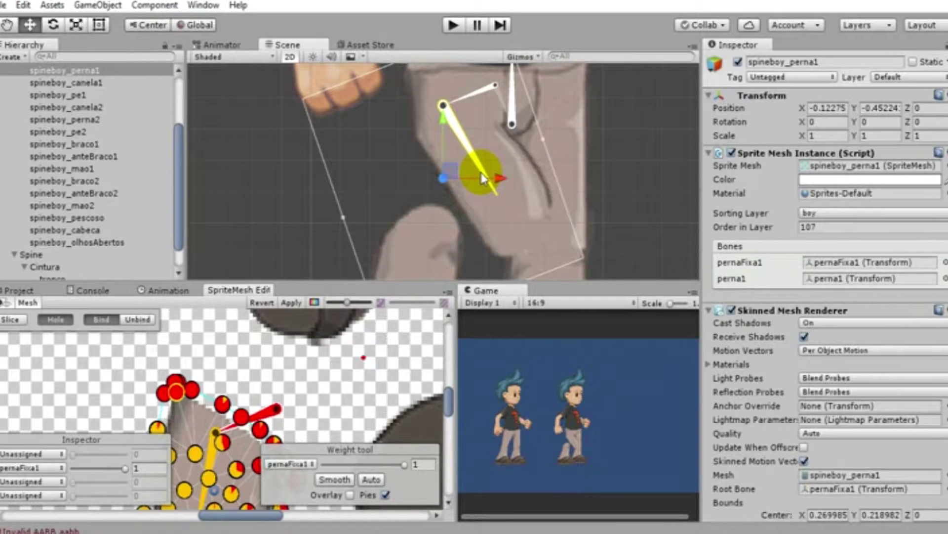
{"action": "left_click", "coordinate": [462, 176]}
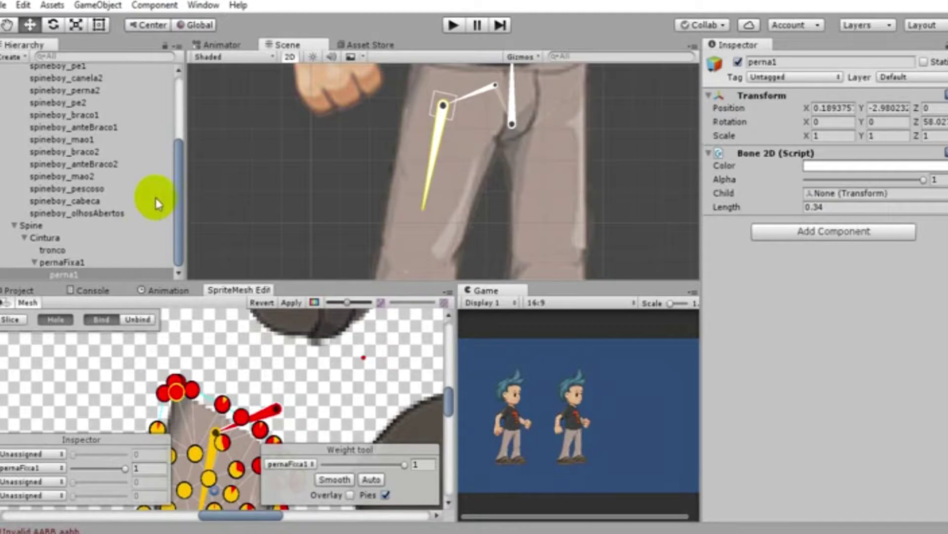
{"action": "scroll", "coordinate": [540, 157], "scroll_direction": "down", "scroll_amount": 3}
{"action": "scroll", "coordinate": [541, 157], "scroll_direction": "down", "scroll_amount": 1}
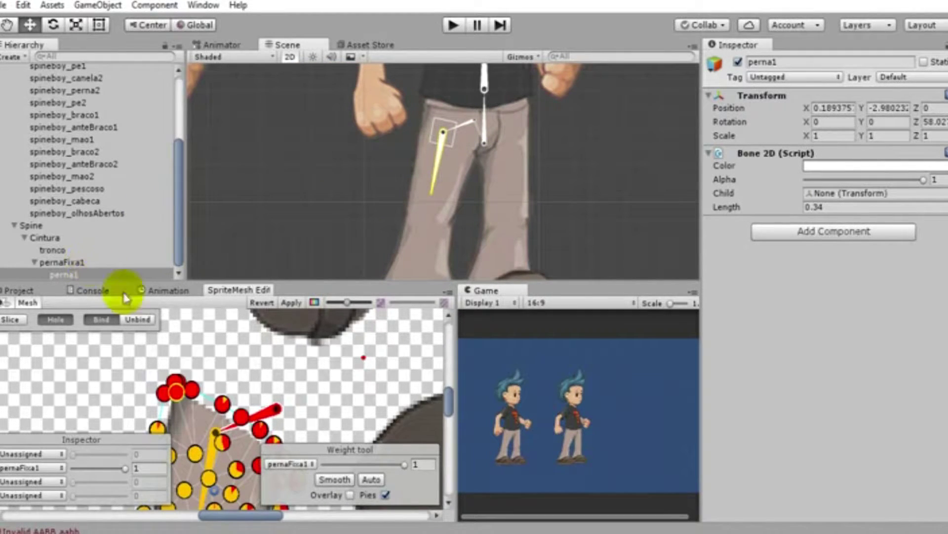
{"action": "left_click", "coordinate": [111, 274]}
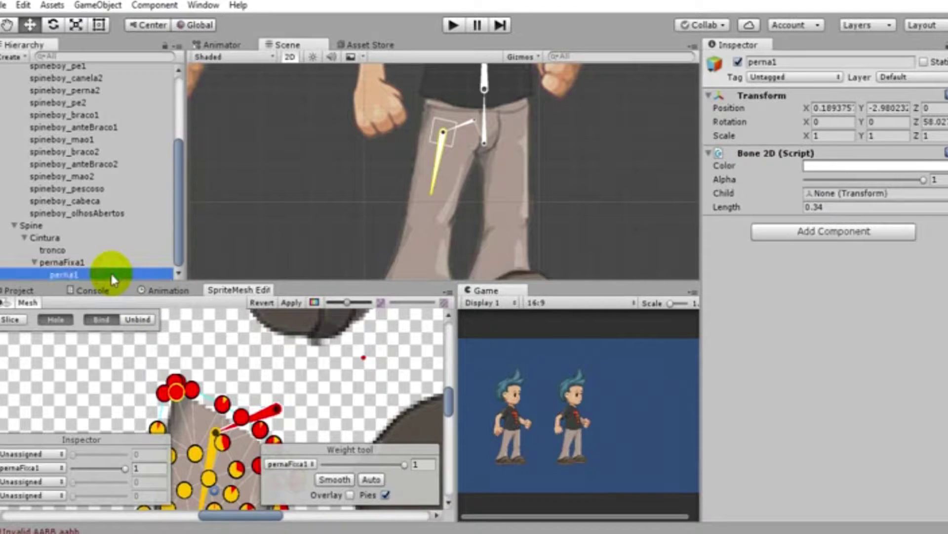
Name the new child bone canela1 and shorten its length to 0.58 to fit the shin
{"action": "type", "text": "canela1"}
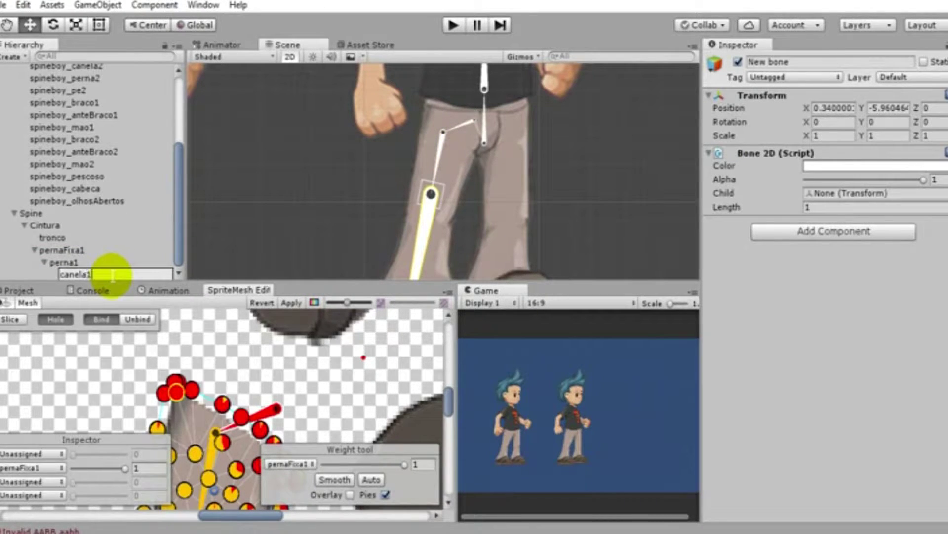
{"action": "key", "text": "Return"}
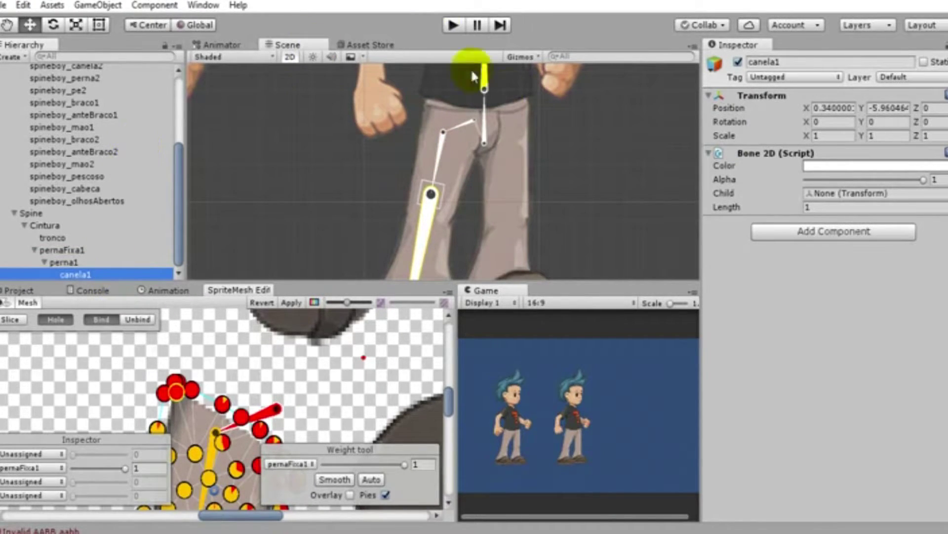
{"action": "scroll", "coordinate": [594, 182], "scroll_direction": "down", "scroll_amount": 2}
{"action": "left_click_drag", "start_coordinate": [745, 211], "coordinate": [734, 212]}
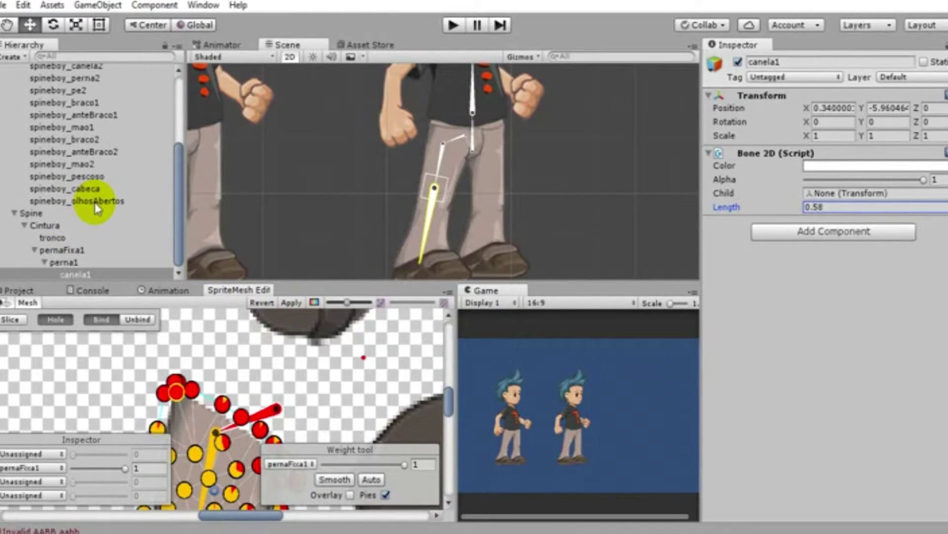
{"action": "scroll", "coordinate": [105, 200], "scroll_direction": "up", "scroll_amount": 5}
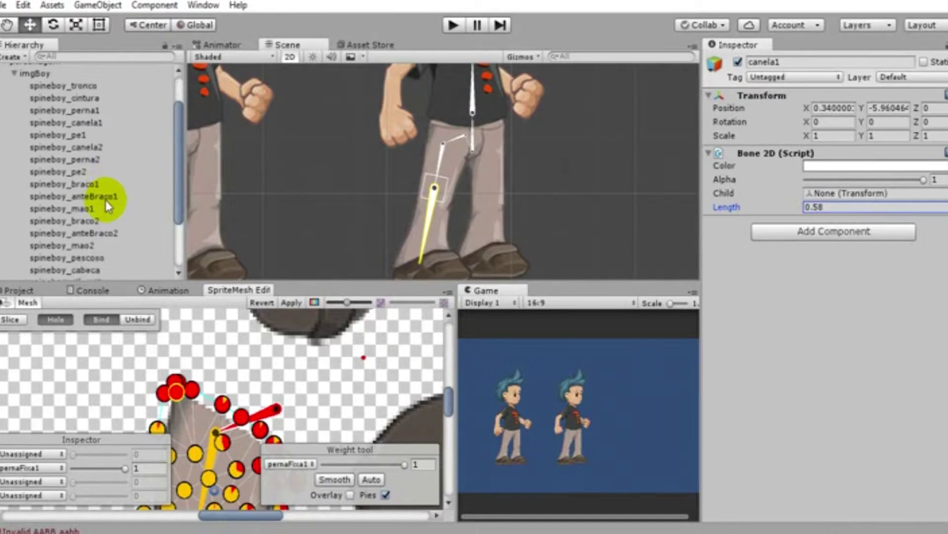
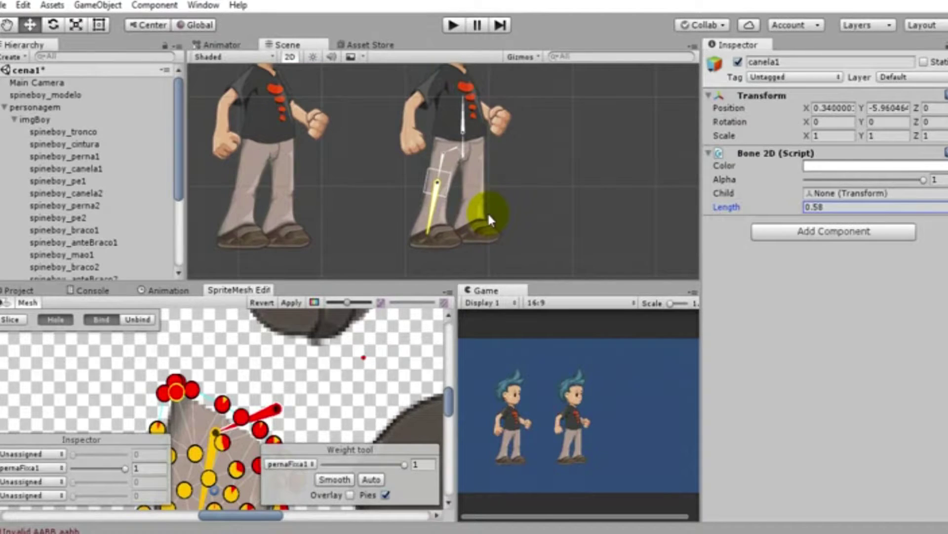
Select and frame the perna1 bone in the Scene, then select the canela1 shin bone
{"action": "scroll", "coordinate": [128, 188], "scroll_direction": "down", "scroll_amount": 5}
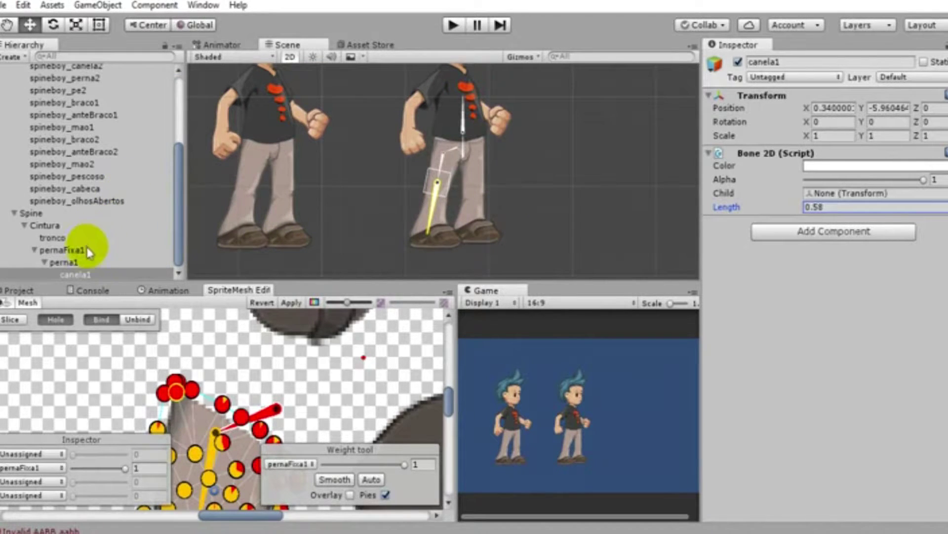
{"action": "left_click", "coordinate": [79, 264]}
{"action": "double_click", "coordinate": [79, 264]}
{"action": "scroll", "coordinate": [487, 221], "scroll_direction": "up", "scroll_amount": 5}
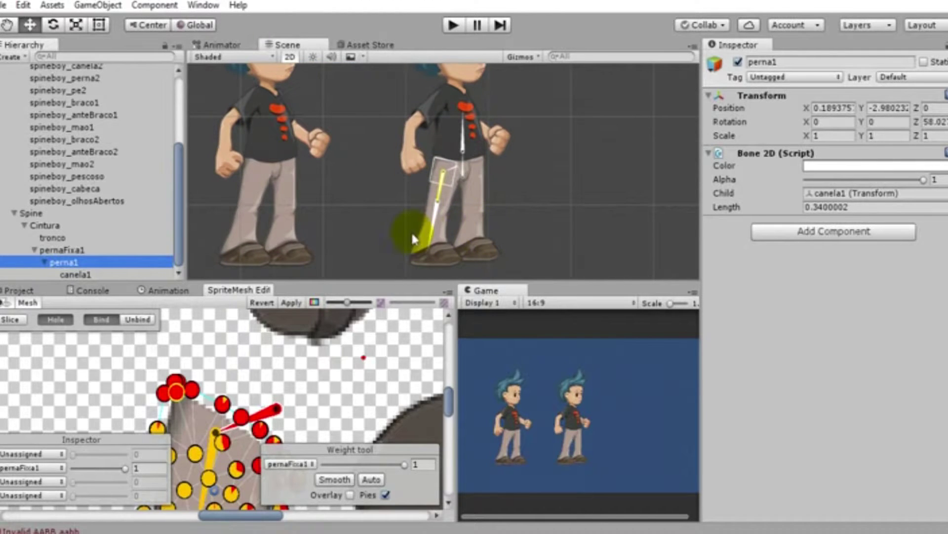
{"action": "left_click", "coordinate": [429, 230]}
Inspect spineboy_perna1's bindings to pernaFixa1 and perna1, then select spineboy_canela1
{"action": "scroll", "coordinate": [98, 148], "scroll_direction": "up", "scroll_amount": 5}
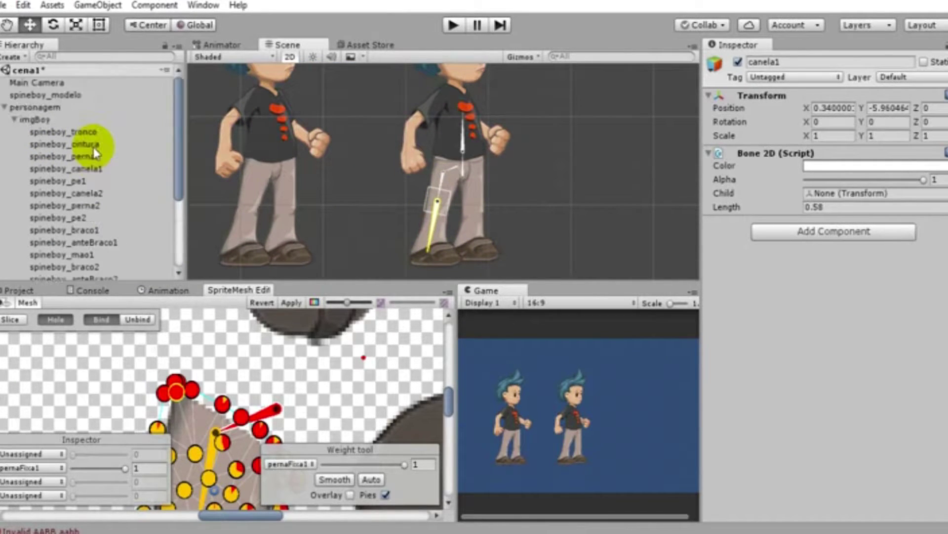
{"action": "left_click", "coordinate": [101, 156]}
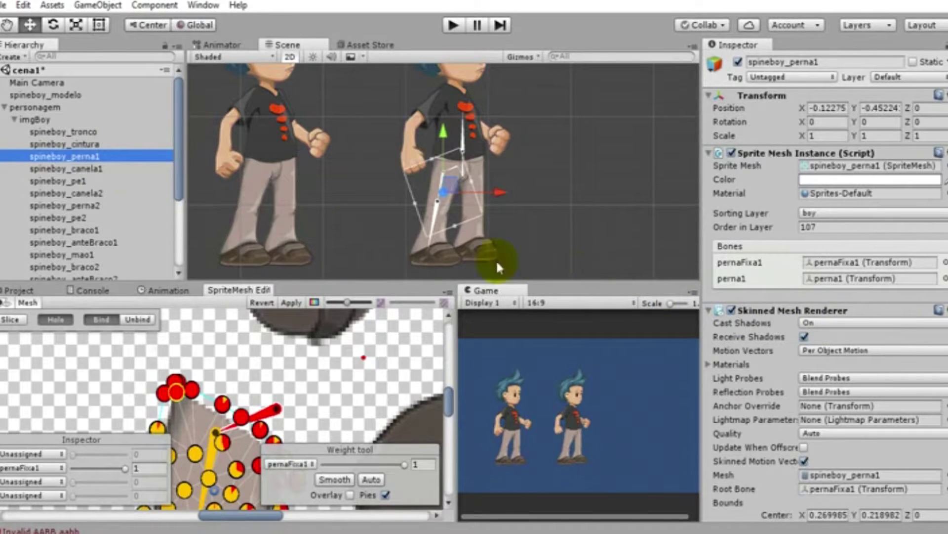
{"action": "left_click", "coordinate": [104, 168]}
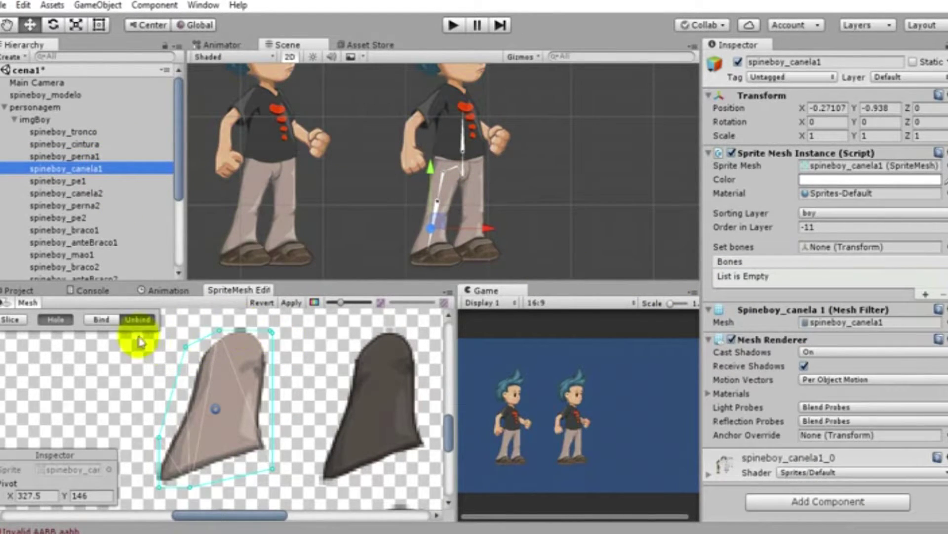
Triangulate spineboy_canela1 into a mesh and assign perna1 and canela1 as its bones
{"action": "left_click", "coordinate": [12, 319]}
{"action": "left_click", "coordinate": [79, 411]}
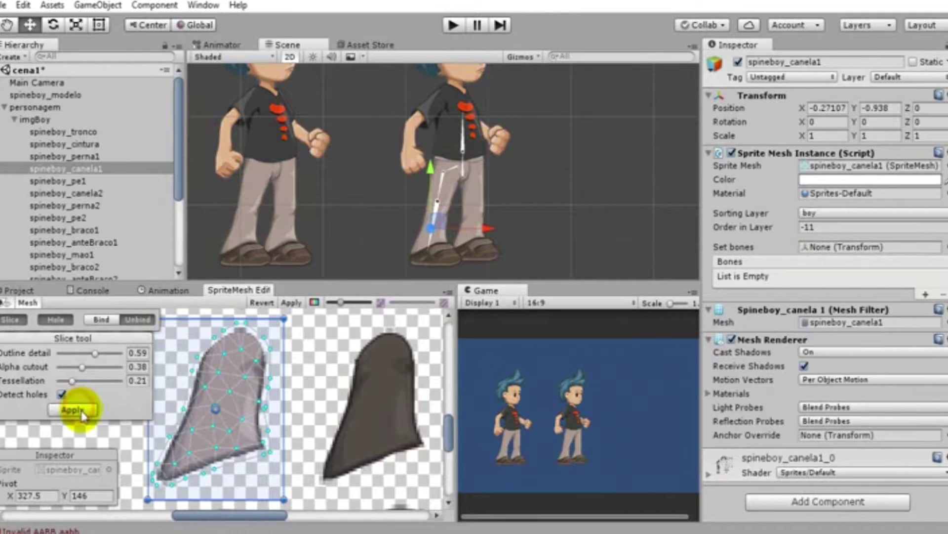
{"action": "scroll", "coordinate": [332, 385], "scroll_direction": "down", "scroll_amount": 1}
{"action": "scroll", "coordinate": [348, 398], "scroll_direction": "down", "scroll_amount": 1}
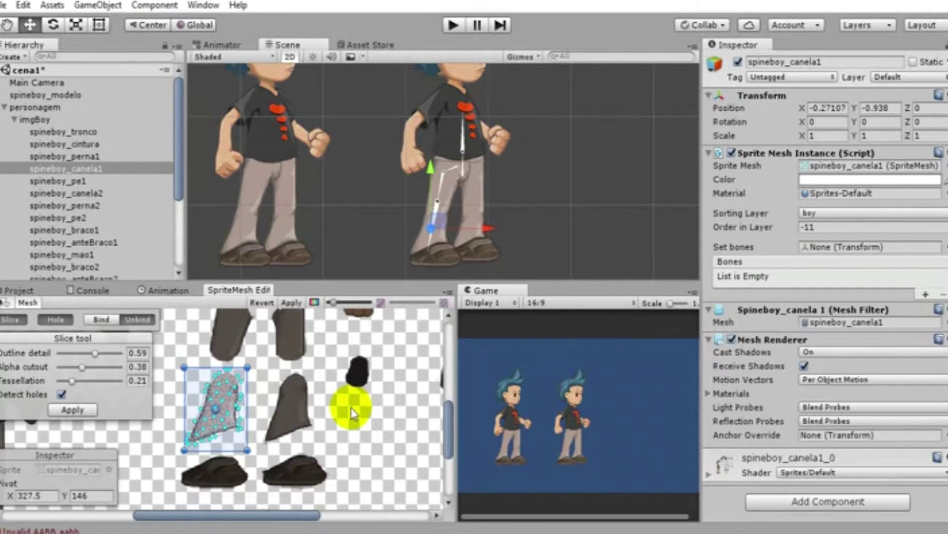
{"action": "scroll", "coordinate": [351, 410], "scroll_direction": "down", "scroll_amount": 2}
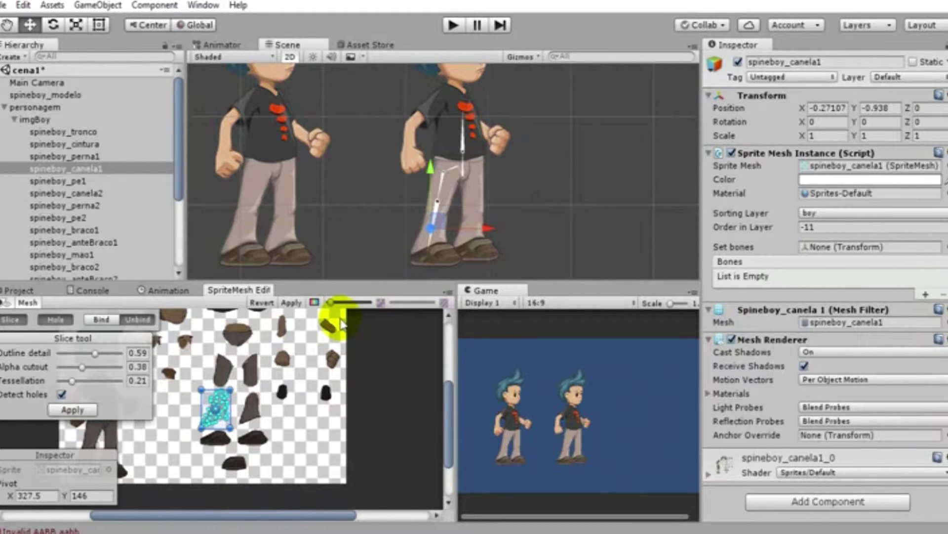
{"action": "scroll", "coordinate": [95, 275], "scroll_direction": "down", "scroll_amount": 2}
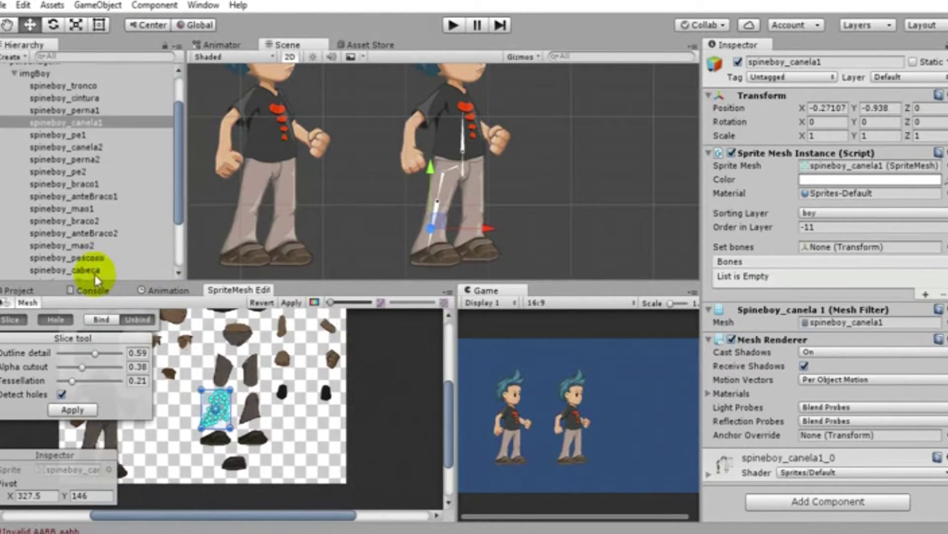
{"action": "scroll", "coordinate": [96, 275], "scroll_direction": "down", "scroll_amount": 3}
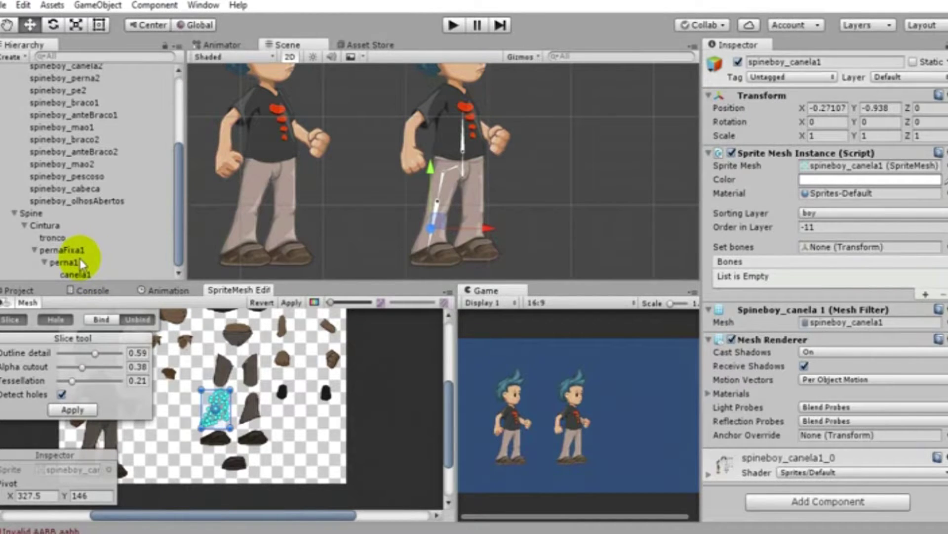
{"action": "left_click_drag", "start_coordinate": [82, 273], "coordinate": [889, 243]}
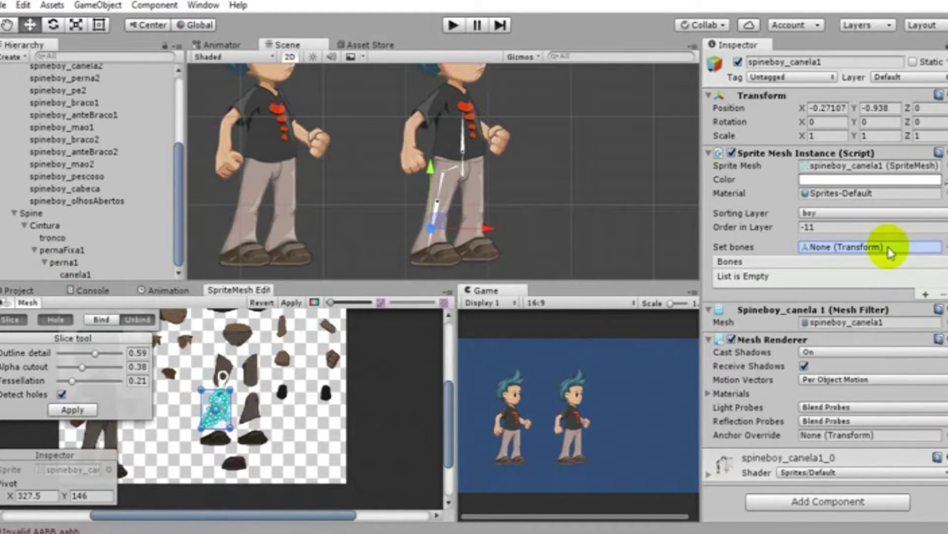
Bind the shin mesh to the perna1 and canela1 bones
{"action": "left_click", "coordinate": [191, 381]}
{"action": "scroll", "coordinate": [193, 381], "scroll_direction": "up", "scroll_amount": 2}
{"action": "scroll", "coordinate": [196, 381], "scroll_direction": "up", "scroll_amount": 2}
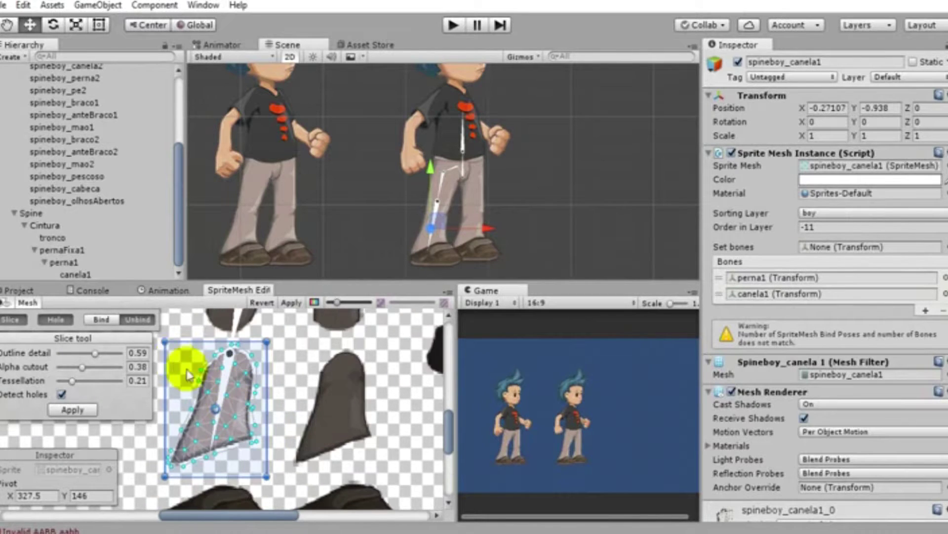
{"action": "left_click", "coordinate": [101, 321]}
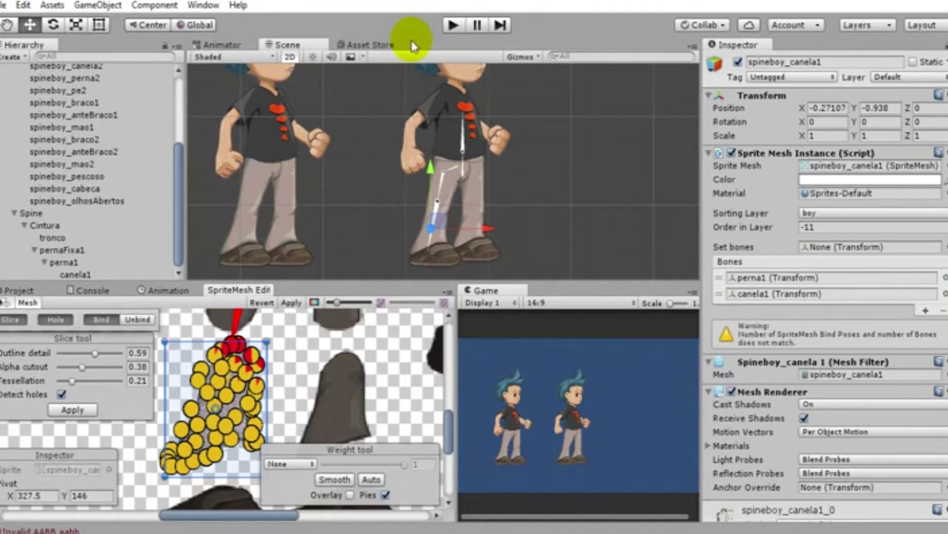
Apply the shin binding and bend the canela1 bone to test the deformation
{"action": "left_click", "coordinate": [293, 304]}
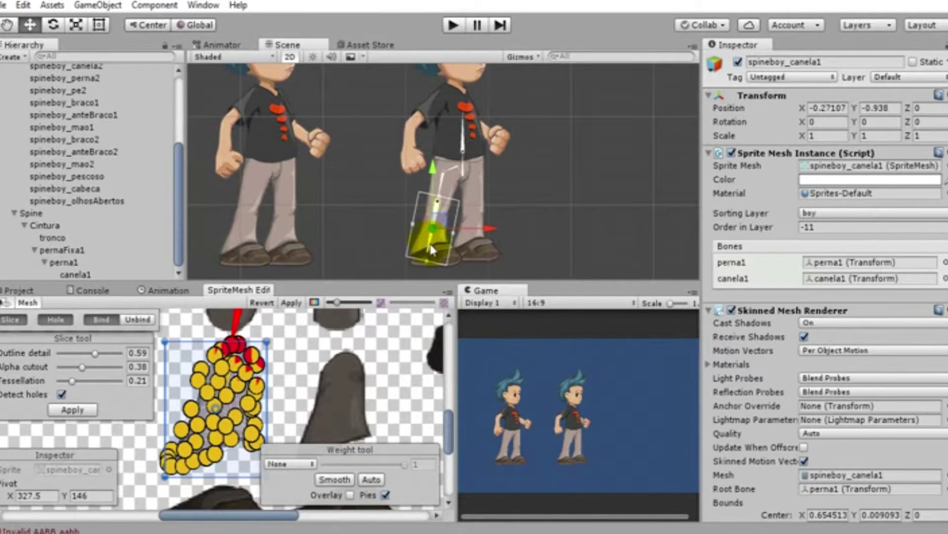
{"action": "scroll", "coordinate": [432, 250], "scroll_direction": "up", "scroll_amount": 3}
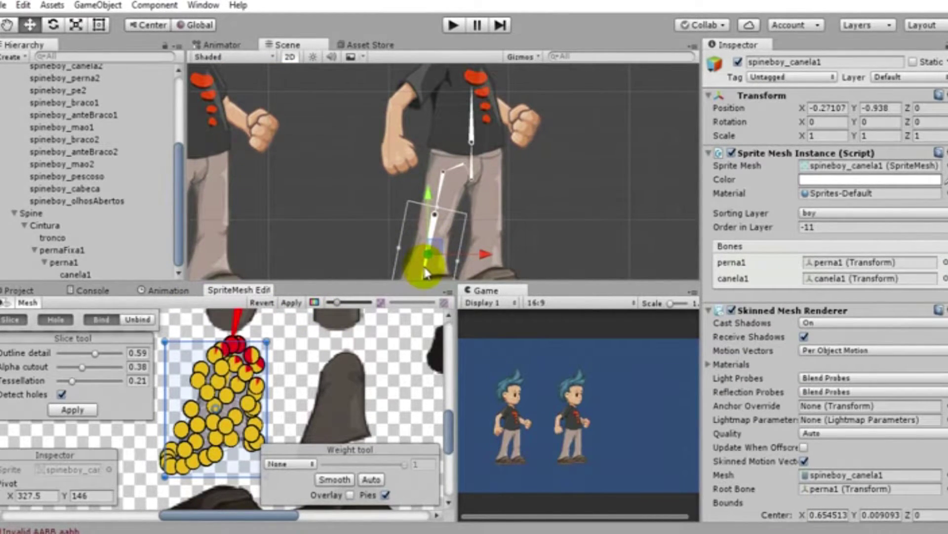
{"action": "scroll", "coordinate": [425, 267], "scroll_direction": "up", "scroll_amount": 2}
{"action": "mouse_move", "coordinate": [417, 270]}
{"action": "left_mouse_down"}
{"action": "mouse_move", "coordinate": [408, 268]}
{"action": "mouse_move", "coordinate": [412, 278]}
{"action": "left_mouse_up"}
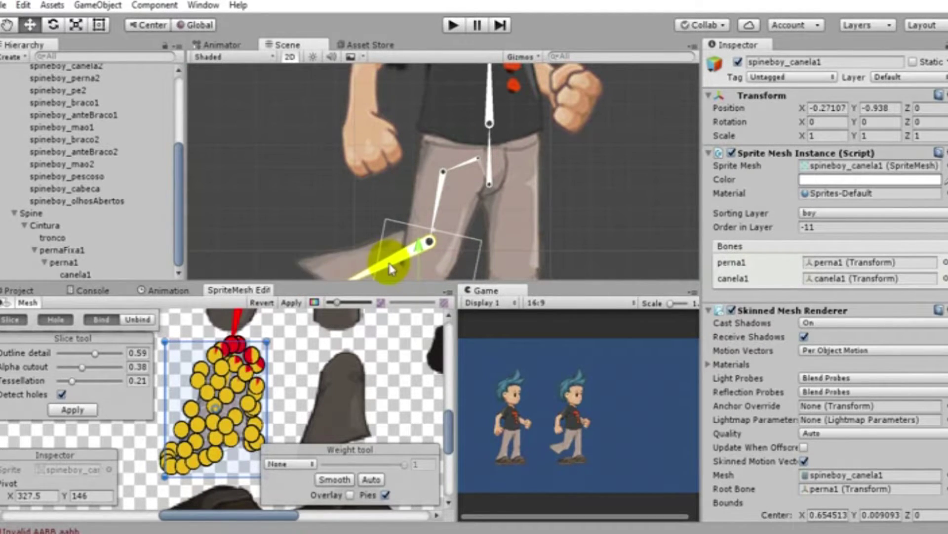
{"action": "left_click_drag", "start_coordinate": [412, 283], "coordinate": [410, 277]}
Frame the lower legs and swing the canela1 shin bone back to rest
{"action": "left_click", "coordinate": [410, 267]}
{"action": "scroll", "coordinate": [453, 238], "scroll_direction": "down", "scroll_amount": 1}
{"action": "middle_click_drag", "start_coordinate": [456, 245], "coordinate": [551, 178]}
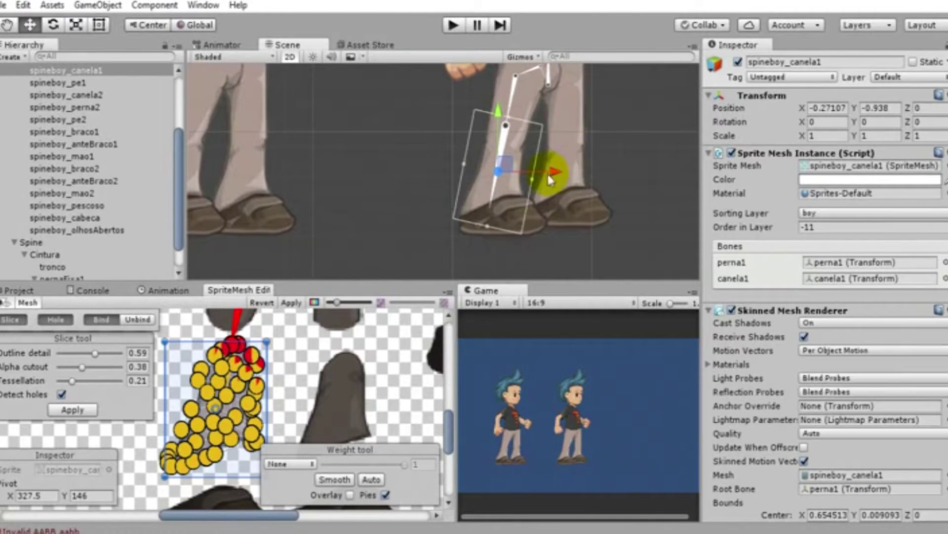
{"action": "left_click_drag", "start_coordinate": [493, 200], "coordinate": [495, 200]}
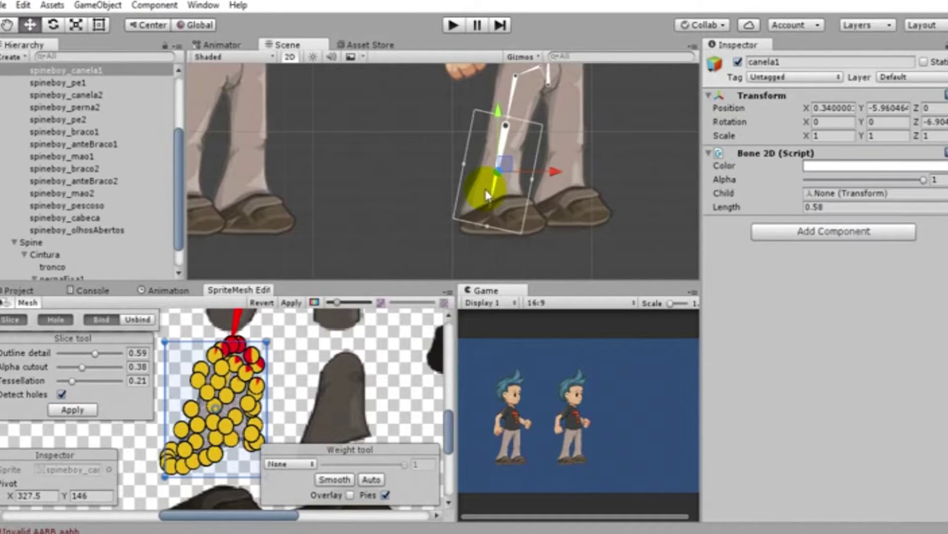
Select the perna1 thigh bone and then the thigh sprite spineboy_perna1
{"action": "scroll", "coordinate": [74, 262], "scroll_direction": "down", "scroll_amount": 1}
{"action": "left_click", "coordinate": [66, 261]}
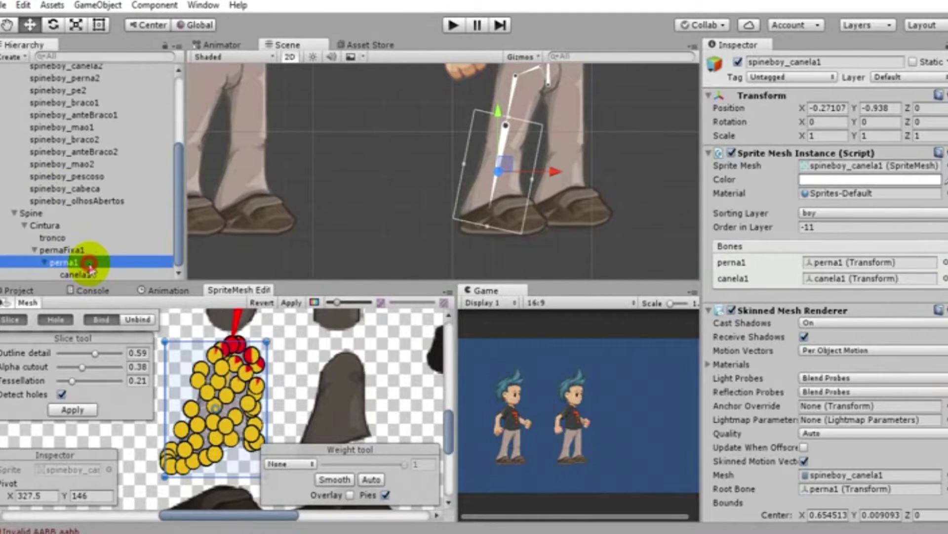
{"action": "scroll", "coordinate": [159, 187], "scroll_direction": "up", "scroll_amount": 5}
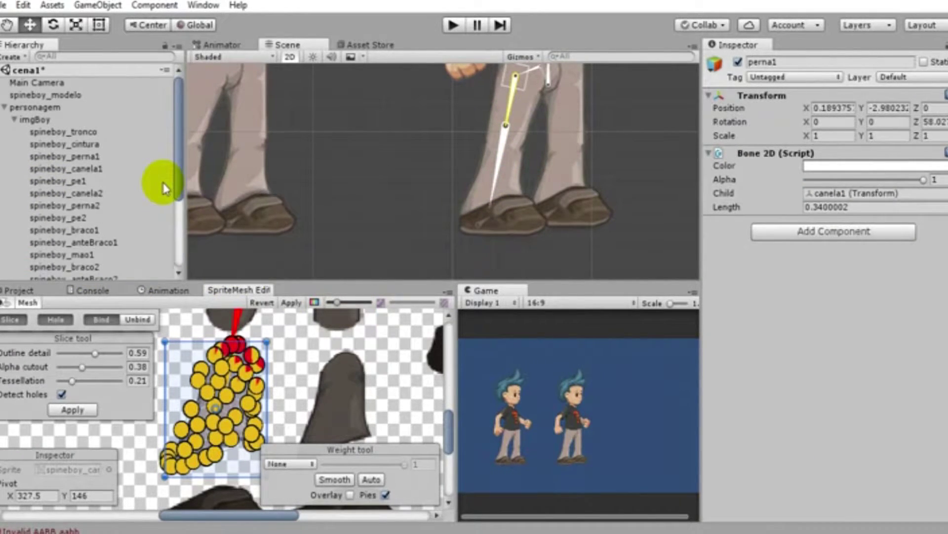
{"action": "left_click", "coordinate": [113, 157]}
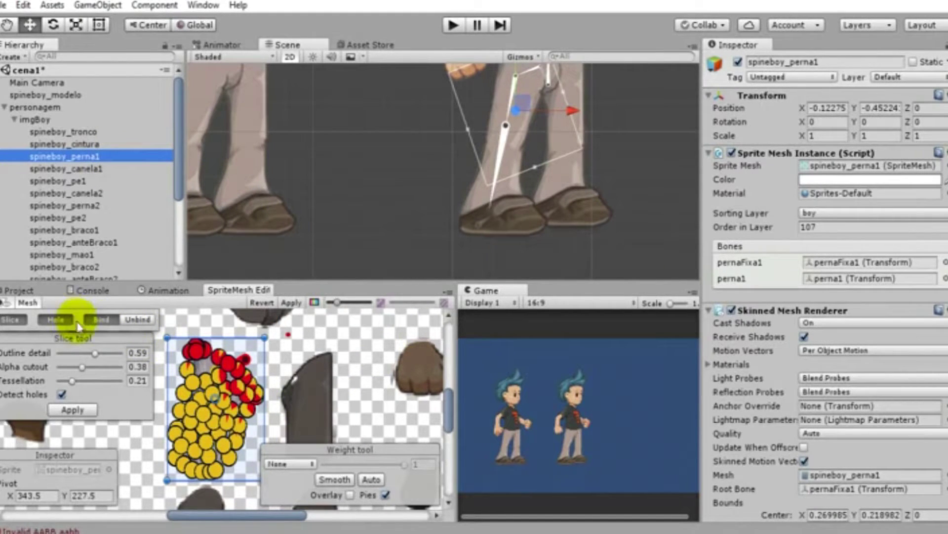
Unbind the spineboy_perna1 thigh mesh from its bones and apply the change
{"action": "left_click", "coordinate": [385, 495]}
{"action": "left_click", "coordinate": [210, 420]}
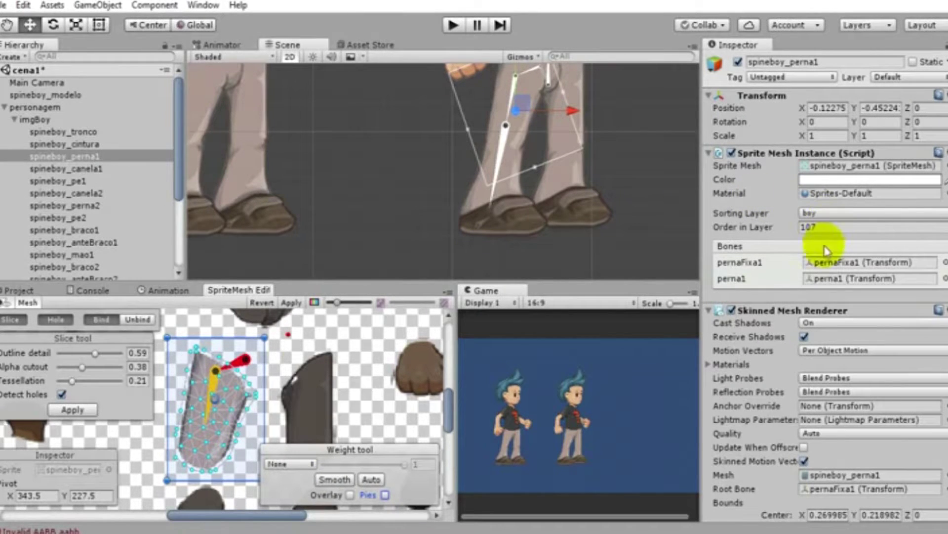
{"action": "left_click", "coordinate": [139, 320]}
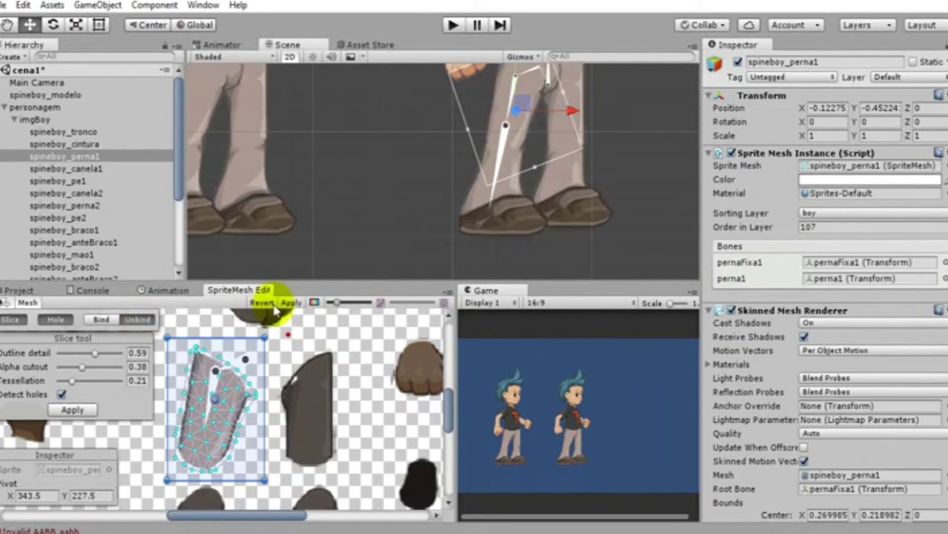
{"action": "left_click", "coordinate": [287, 302]}
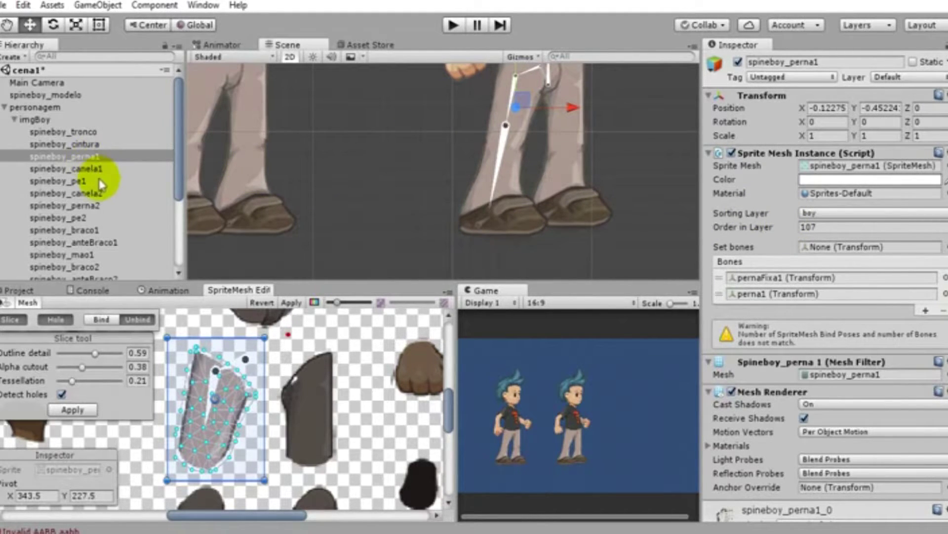
Rebind the thigh mesh to the pernaFixa1, perna1 and canela1 bones
{"action": "scroll", "coordinate": [108, 182], "scroll_direction": "down", "scroll_amount": 4}
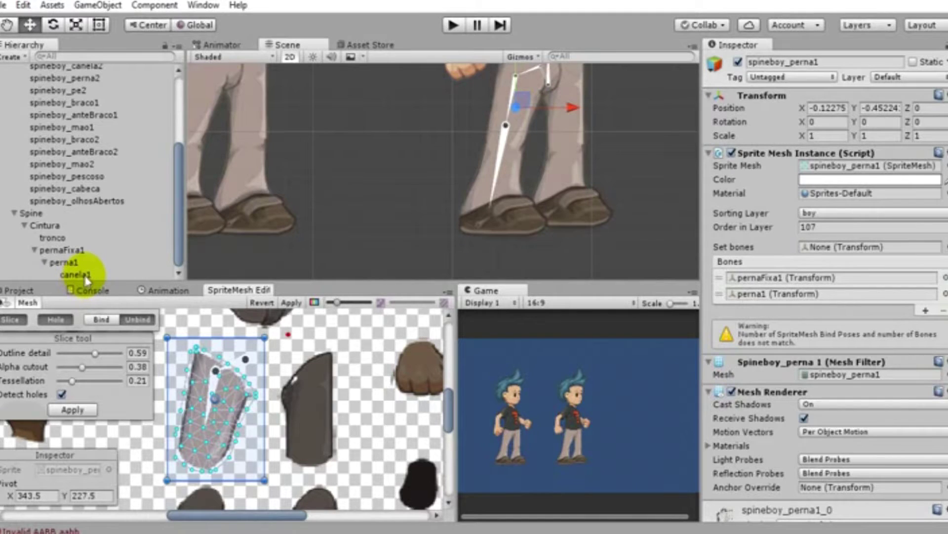
{"action": "left_click_drag", "start_coordinate": [87, 279], "coordinate": [860, 249]}
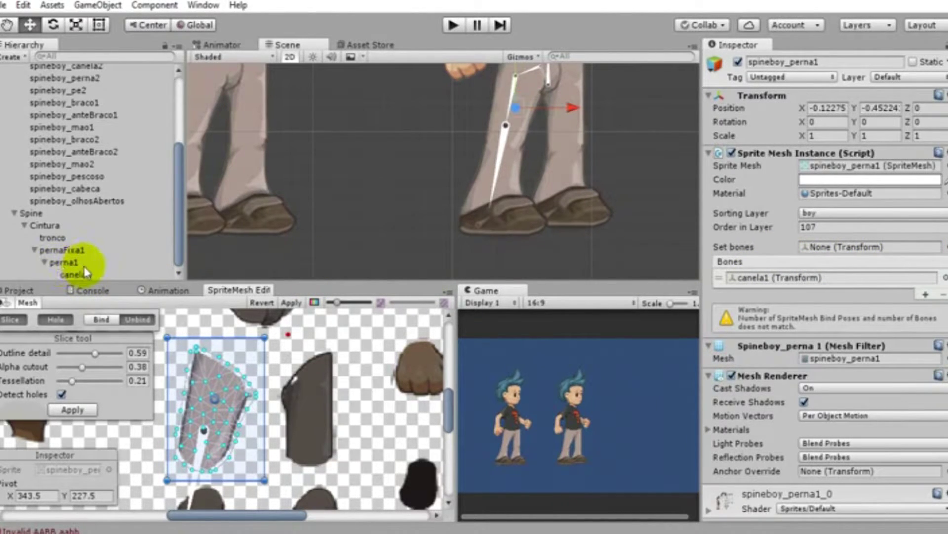
{"action": "left_click_drag", "start_coordinate": [79, 263], "coordinate": [840, 256]}
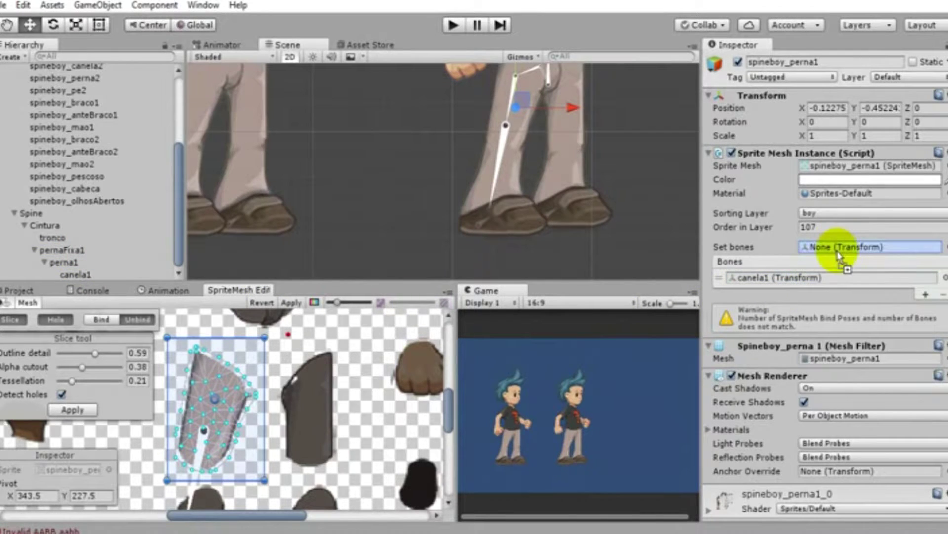
{"action": "scroll", "coordinate": [203, 405], "scroll_direction": "down", "scroll_amount": 2}
{"action": "scroll", "coordinate": [180, 423], "scroll_direction": "down", "scroll_amount": 2}
{"action": "scroll", "coordinate": [207, 420], "scroll_direction": "up", "scroll_amount": 2}
{"action": "left_click", "coordinate": [111, 321]}
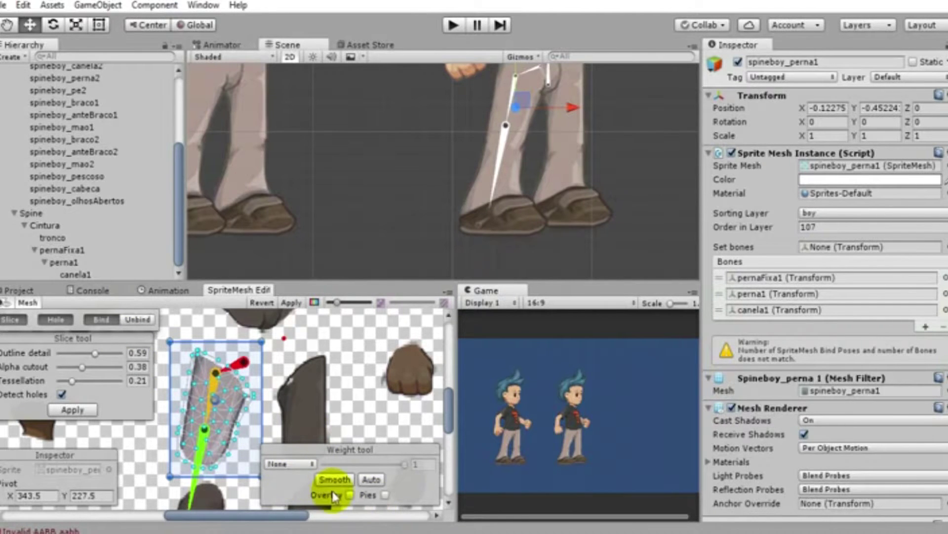
Select the top vertices of the thigh mesh with weight pies hidden
{"action": "left_click", "coordinate": [385, 495]}
{"action": "scroll", "coordinate": [337, 408], "scroll_direction": "up", "scroll_amount": 4}
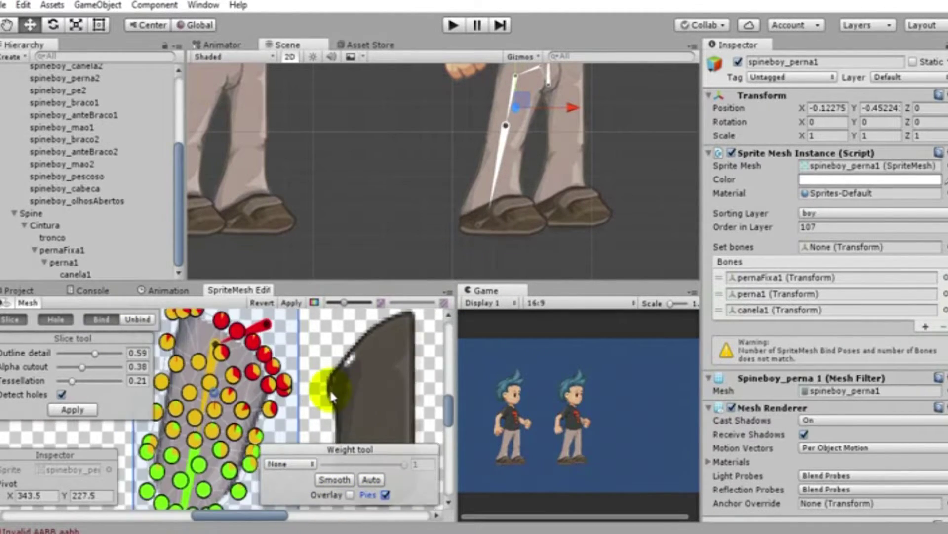
{"action": "left_click_drag", "start_coordinate": [172, 375], "coordinate": [247, 403]}
{"action": "key", "text": "ctrl+z"}
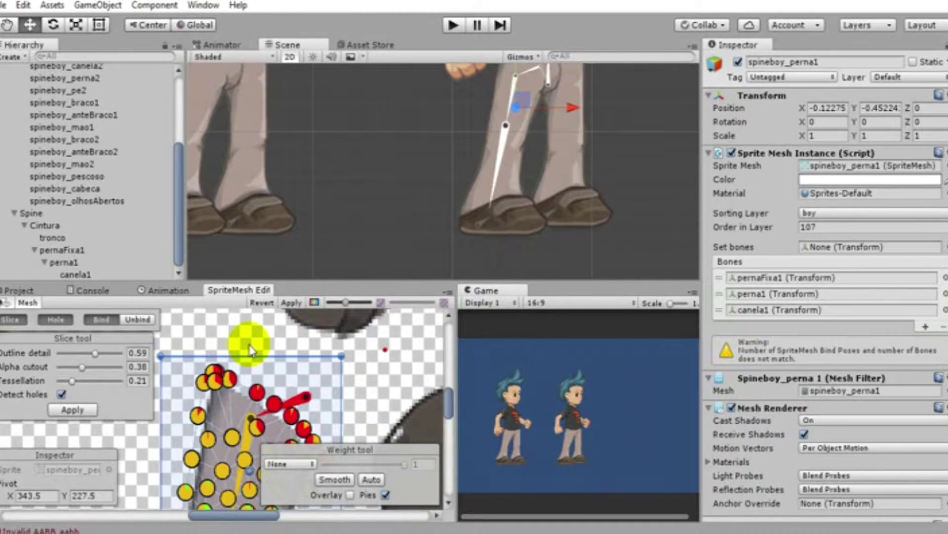
{"action": "left_click", "coordinate": [385, 494]}
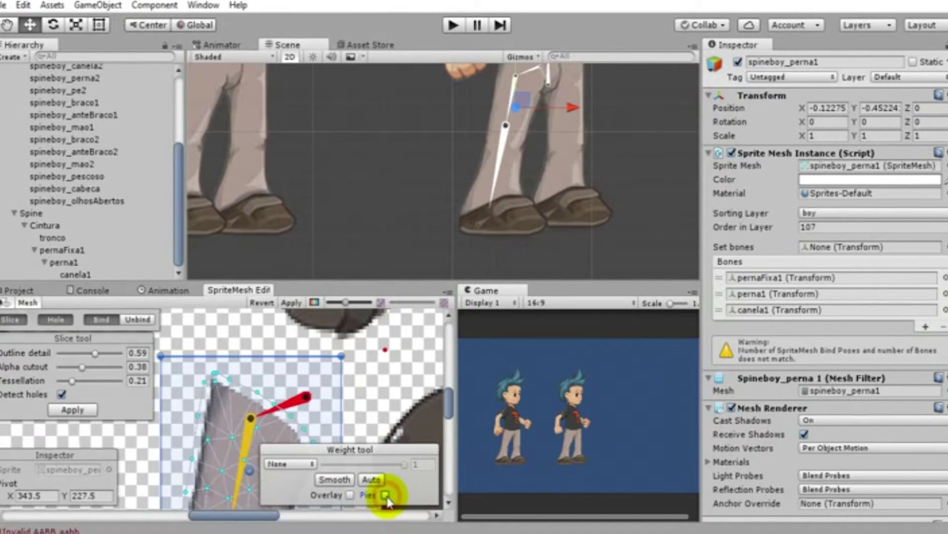
{"action": "left_click", "coordinate": [20, 326]}
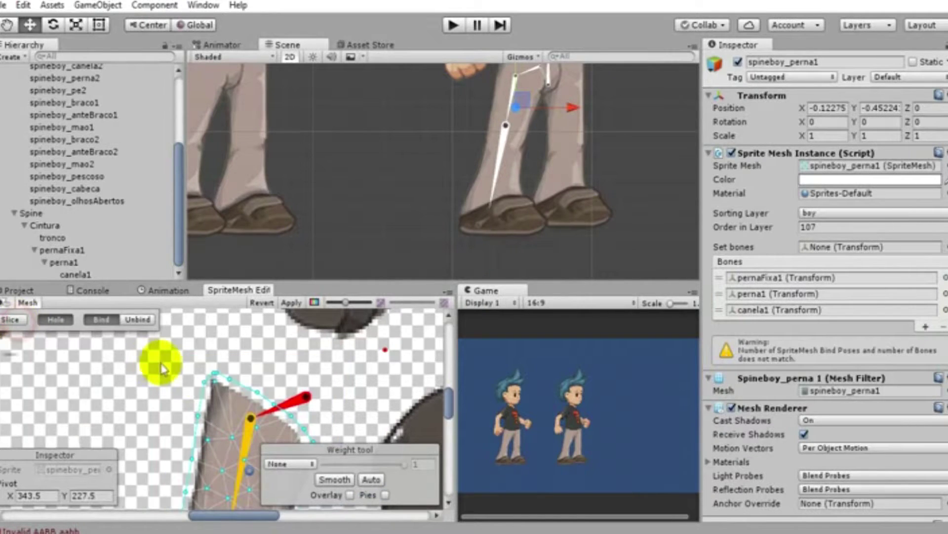
{"action": "left_click_drag", "start_coordinate": [180, 364], "coordinate": [244, 396]}
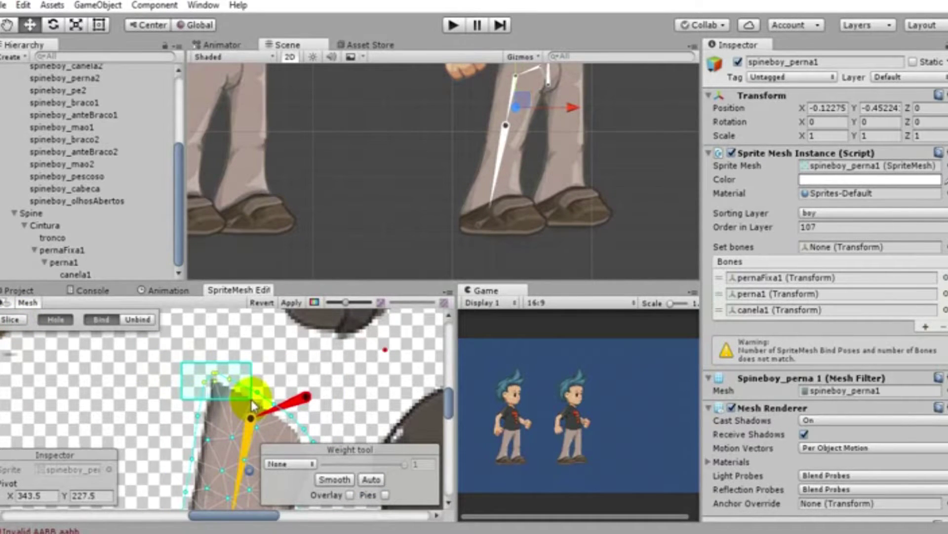
Auto-compute weights, then reduce pernaFixa1's weight on the selected top vertices
{"action": "left_click", "coordinate": [371, 479]}
{"action": "left_click", "coordinate": [385, 495]}
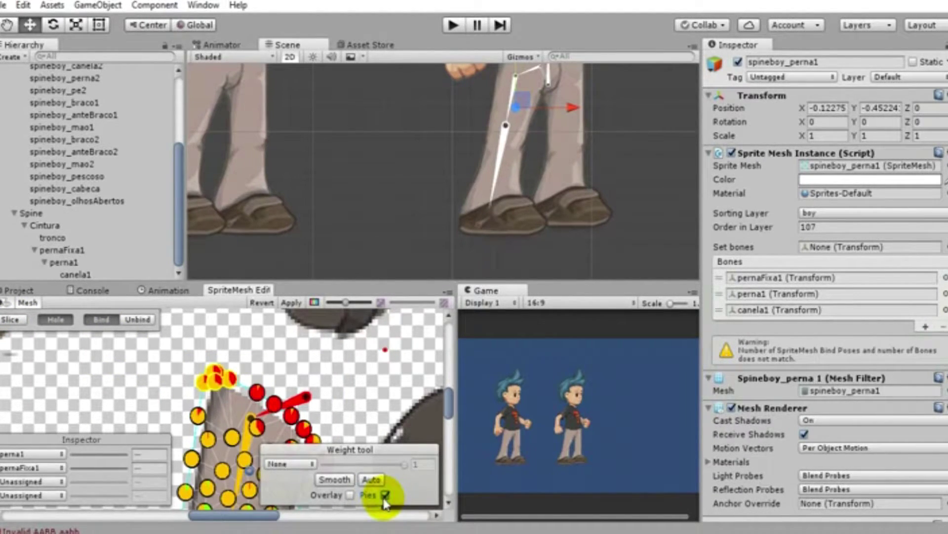
{"action": "left_click", "coordinate": [296, 464]}
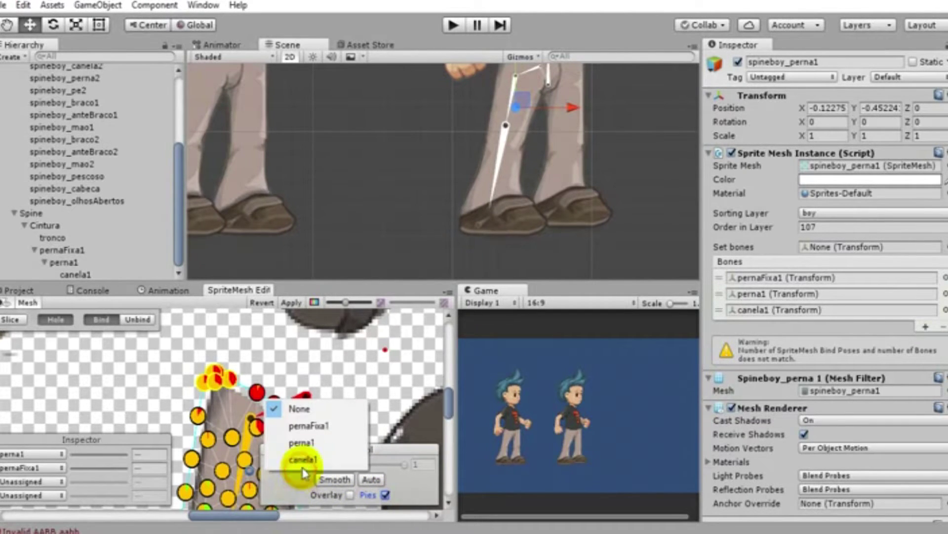
{"action": "left_click", "coordinate": [316, 417]}
{"action": "left_click_drag", "start_coordinate": [403, 464], "coordinate": [316, 479]}
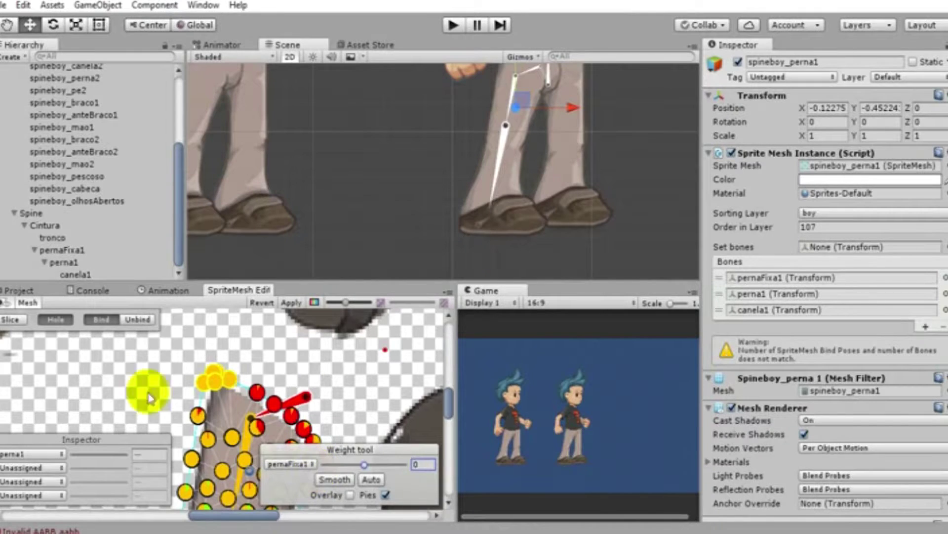
Apply the weight changes and rotate canela1 to test the leg bending
{"action": "left_click", "coordinate": [8, 322]}
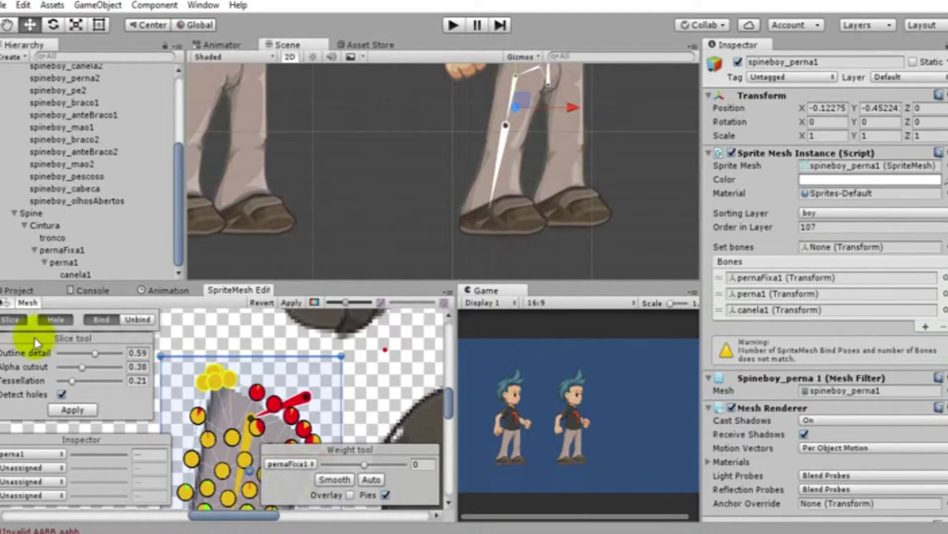
{"action": "left_click", "coordinate": [14, 322]}
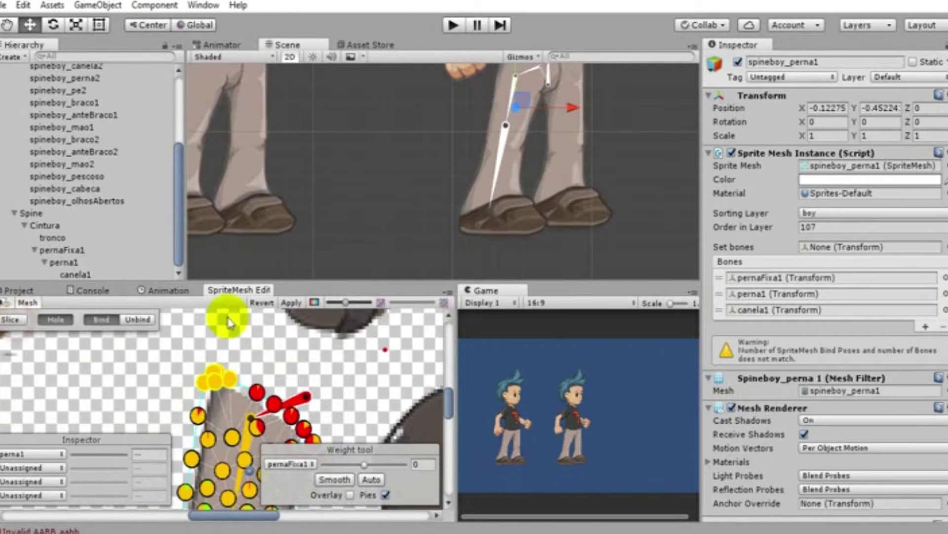
{"action": "left_click", "coordinate": [298, 305]}
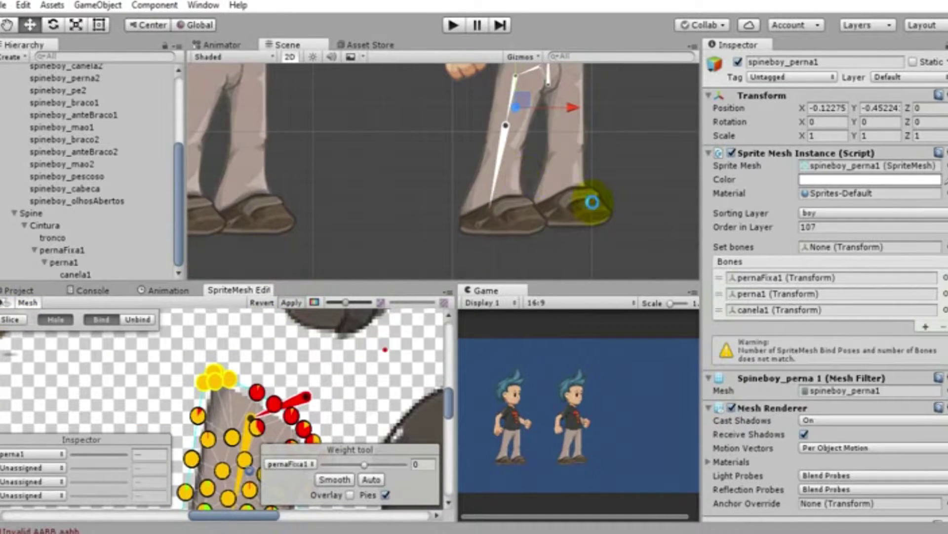
{"action": "mouse_move", "coordinate": [498, 195]}
{"action": "left_mouse_down"}
{"action": "mouse_move", "coordinate": [446, 147]}
{"action": "mouse_move", "coordinate": [464, 155]}
{"action": "mouse_move", "coordinate": [440, 89]}
{"action": "left_mouse_up"}
Undo the shin rotation and give the top vertices full pernaFixa1 weight of 1
{"action": "key", "text": "ctrl+z"}
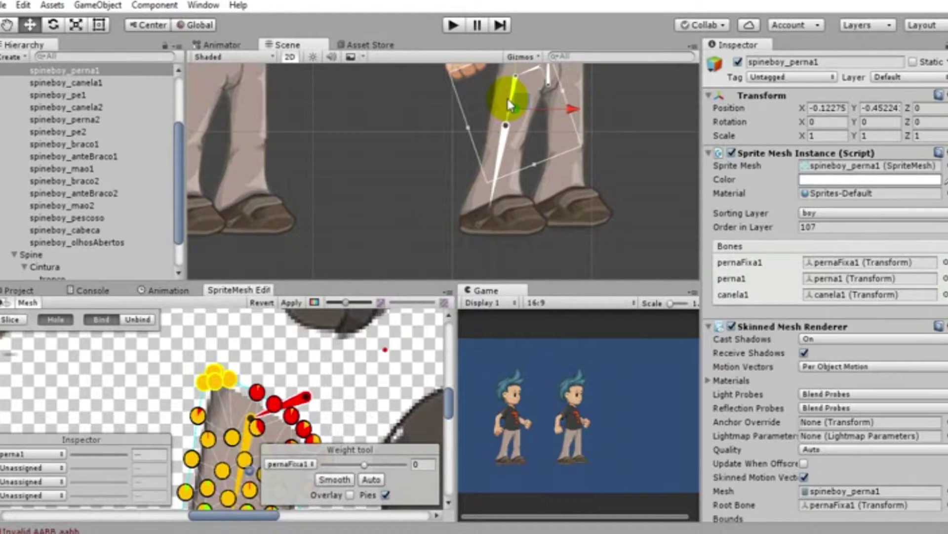
{"action": "left_click_drag", "start_coordinate": [514, 106], "coordinate": [532, 127]}
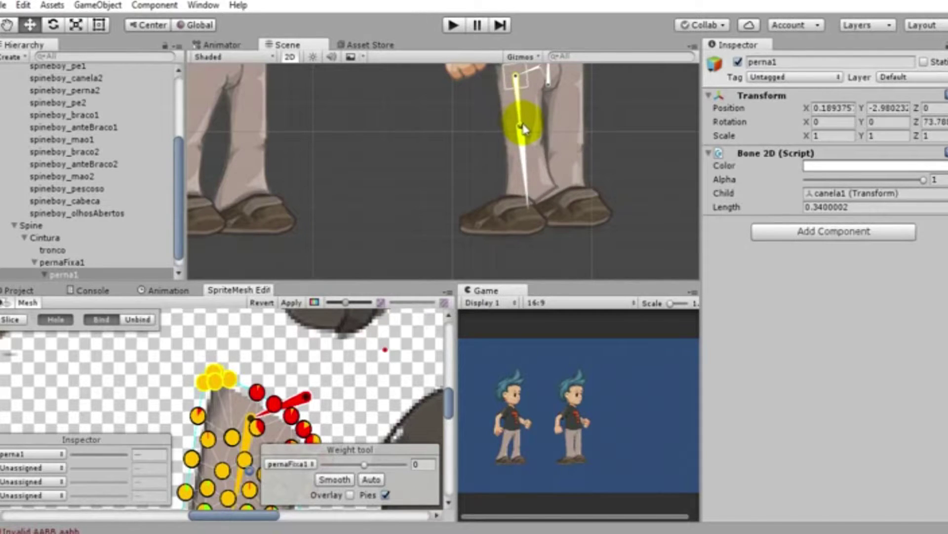
{"action": "left_click_drag", "start_coordinate": [532, 128], "coordinate": [159, 349]}
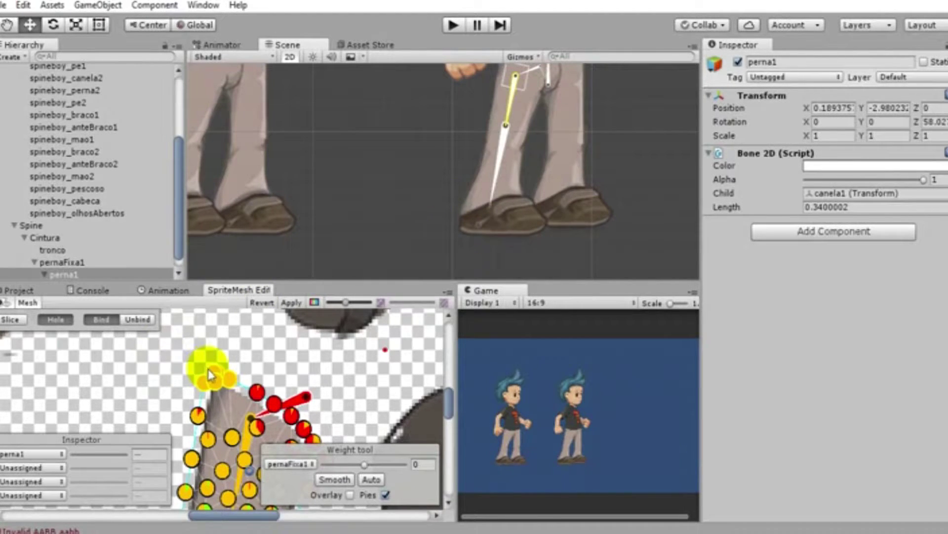
{"action": "left_click", "coordinate": [372, 475]}
{"action": "left_click_drag", "start_coordinate": [372, 470], "coordinate": [423, 462]}
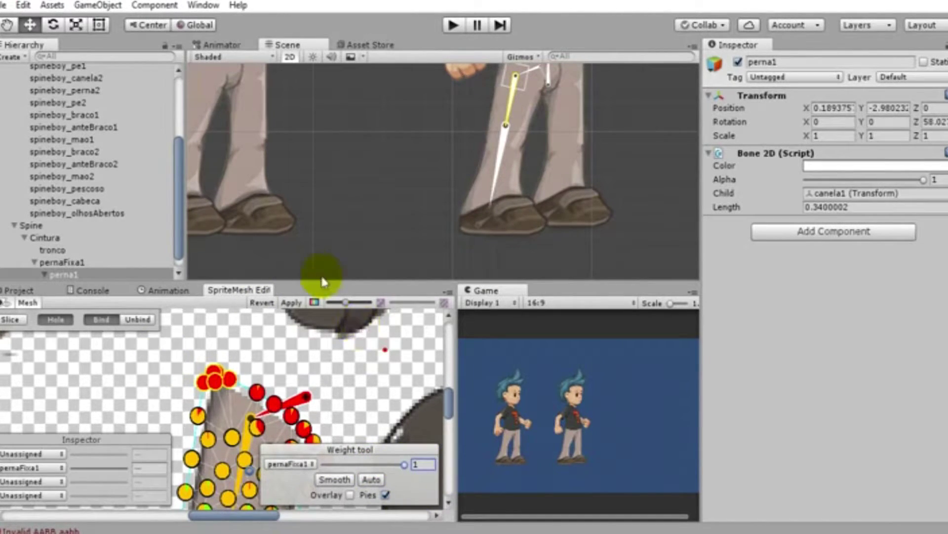
Swing the perna1 thigh bone back and forth to test the leg weighting
{"action": "left_click", "coordinate": [508, 110]}
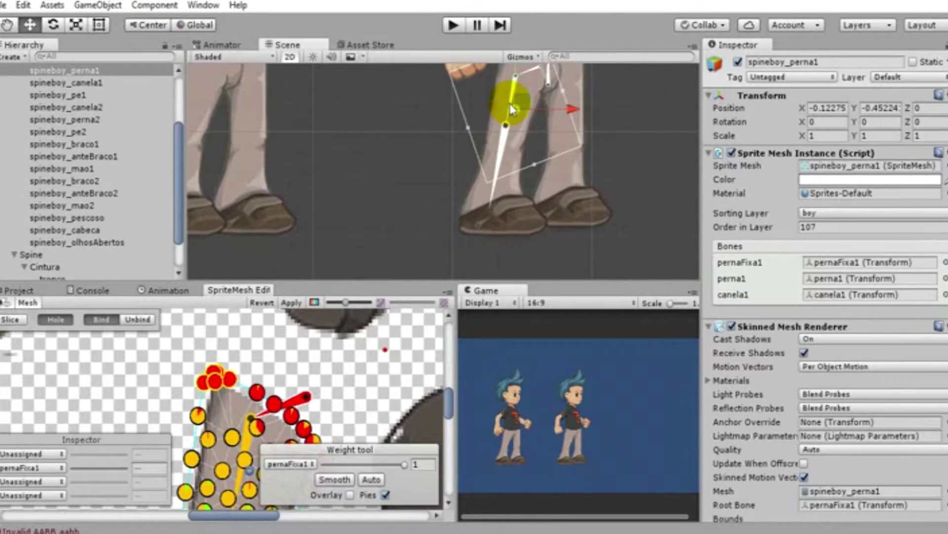
{"action": "mouse_move", "coordinate": [540, 94]}
{"action": "middle_mouse_down"}
{"action": "mouse_move", "coordinate": [545, 179]}
{"action": "mouse_move", "coordinate": [531, 222]}
{"action": "middle_mouse_up"}
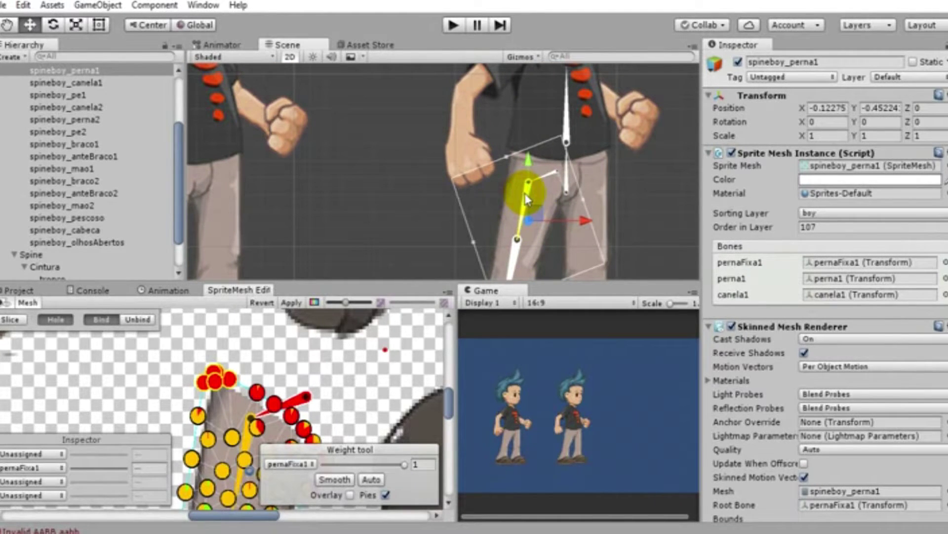
{"action": "left_click", "coordinate": [528, 200]}
{"action": "mouse_move", "coordinate": [523, 216]}
{"action": "left_mouse_down"}
{"action": "mouse_move", "coordinate": [534, 226]}
{"action": "mouse_move", "coordinate": [490, 211]}
{"action": "left_mouse_up"}
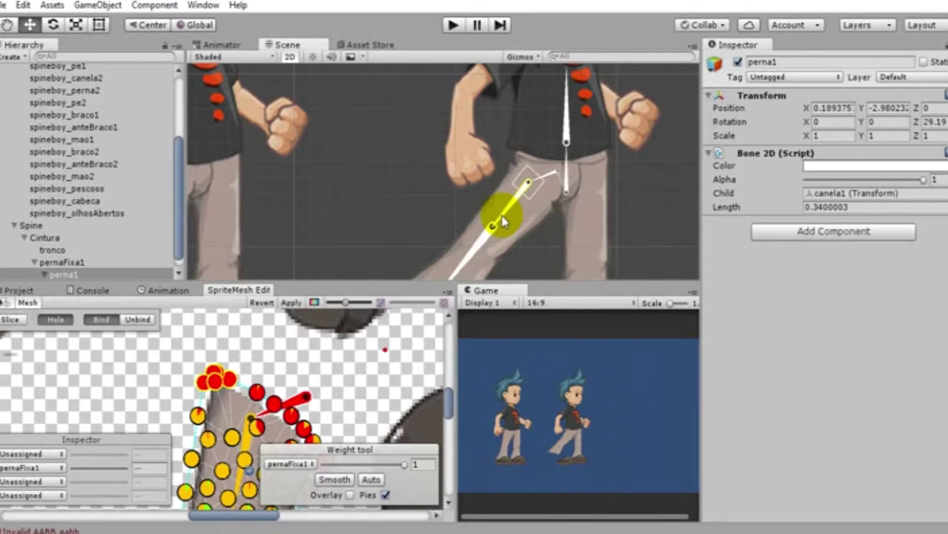
{"action": "left_click_drag", "start_coordinate": [491, 213], "coordinate": [527, 241]}
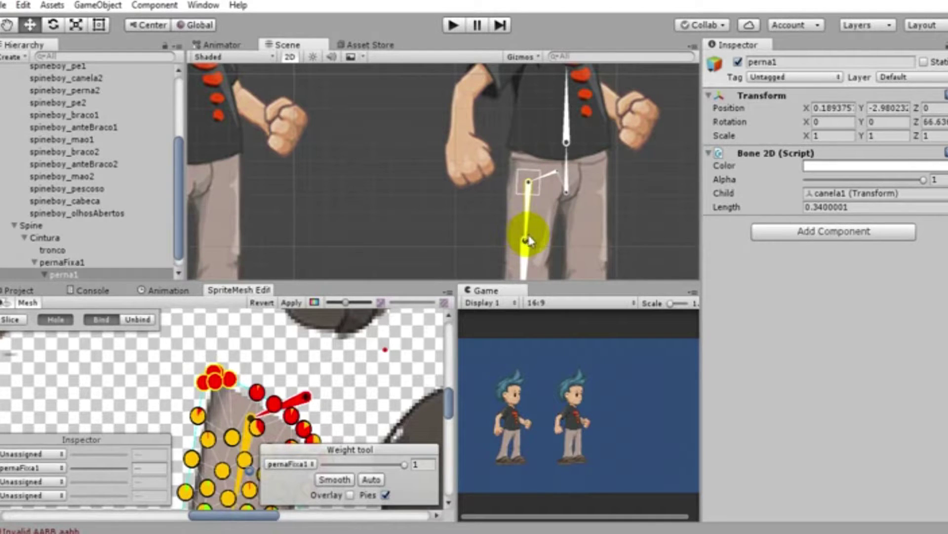
{"action": "left_click_drag", "start_coordinate": [529, 241], "coordinate": [519, 235]}
Select canela1 and undo the leg pose changes back to rest
{"action": "scroll", "coordinate": [444, 218], "scroll_direction": "down", "scroll_amount": 2}
{"action": "scroll", "coordinate": [435, 218], "scroll_direction": "down", "scroll_amount": 2}
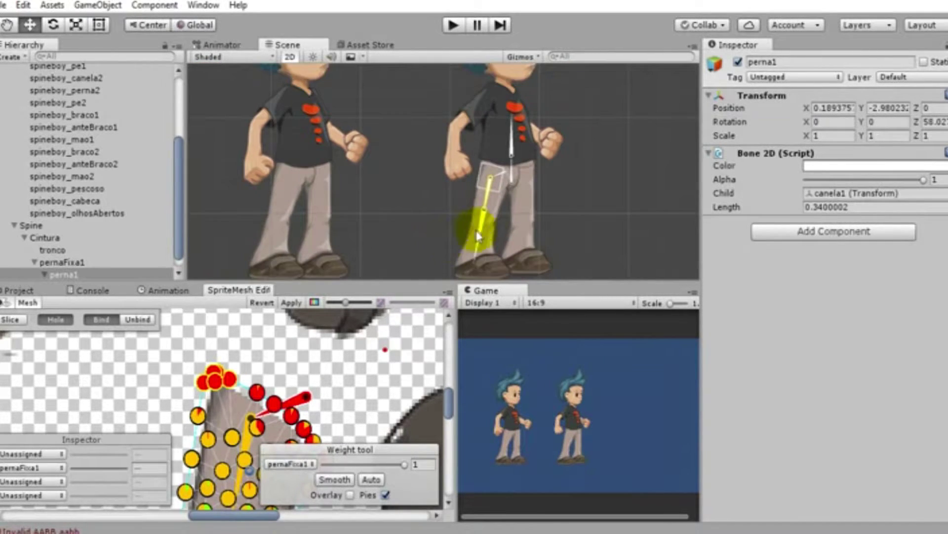
{"action": "left_click", "coordinate": [484, 230]}
{"action": "key", "text": "ctrl+z"}
Add a new bone under canela1 and name it pe1
{"action": "left_click", "coordinate": [68, 263]}
{"action": "right_click", "coordinate": [83, 274]}
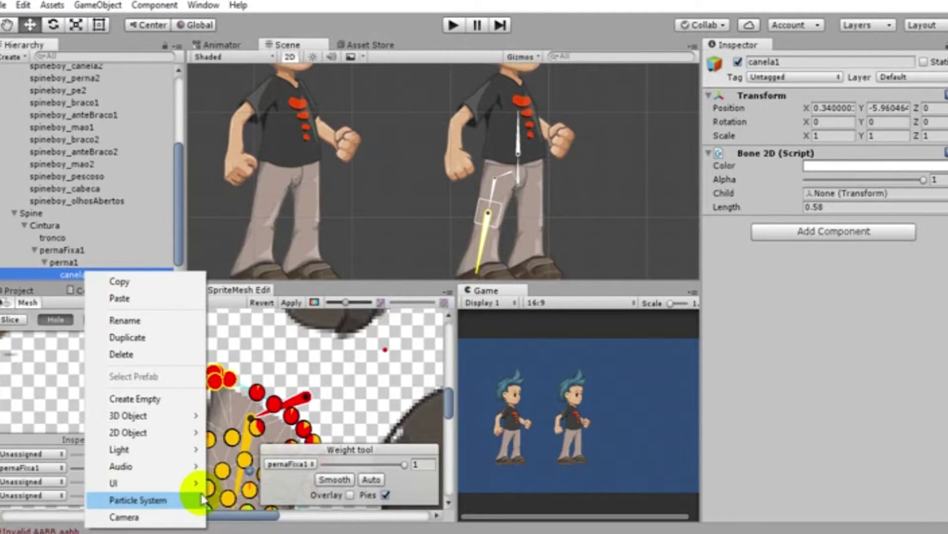
{"action": "mouse_move", "coordinate": [199, 435]}
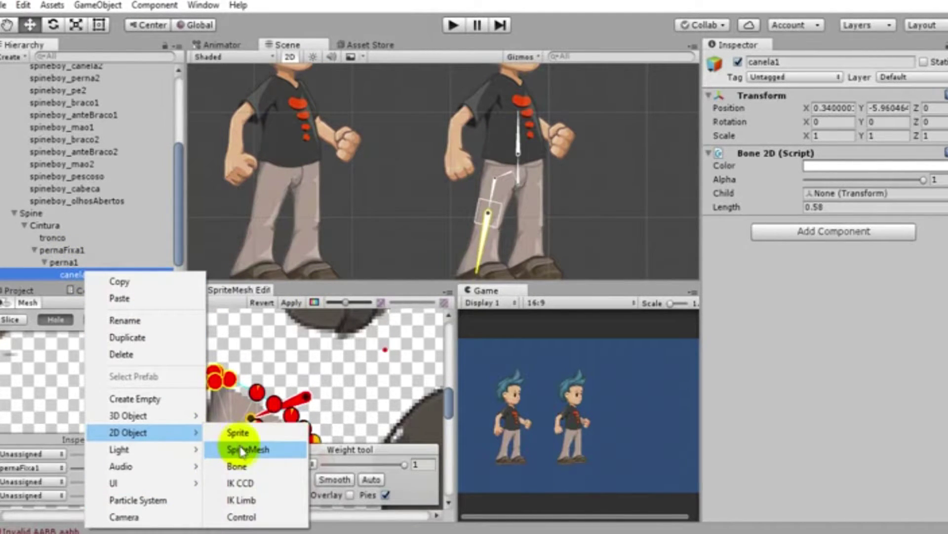
{"action": "left_click", "coordinate": [237, 466]}
{"action": "double_click", "coordinate": [113, 274]}
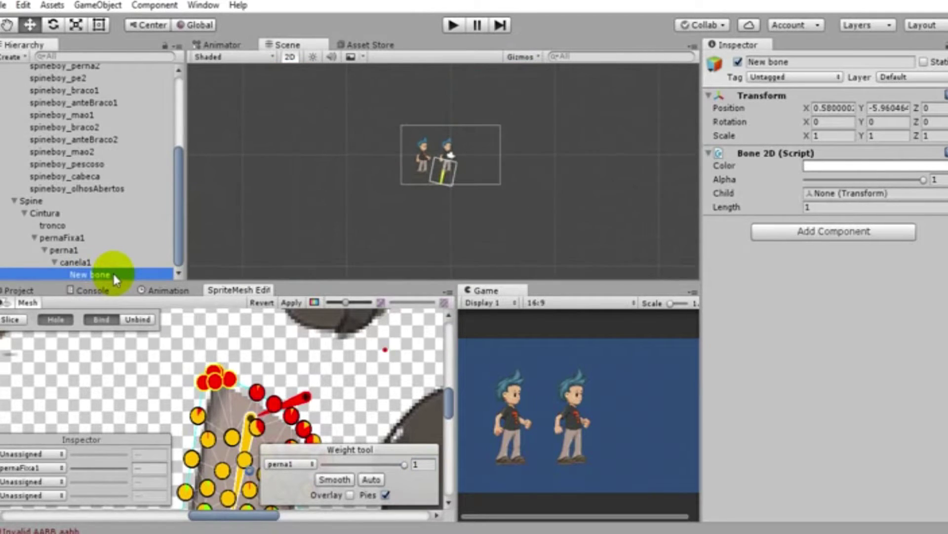
{"action": "left_click", "coordinate": [112, 274]}
{"action": "type", "text": "pe1"}
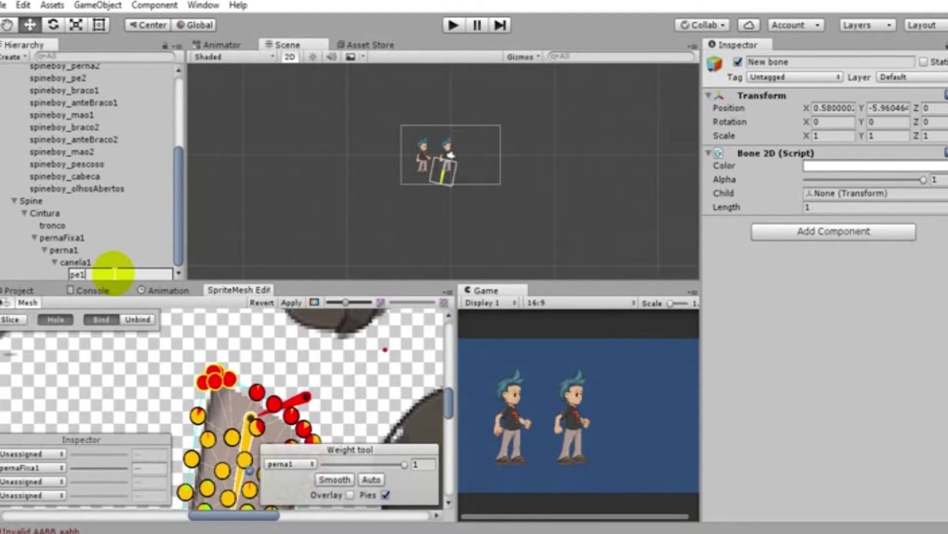
{"action": "key", "text": "Return"}
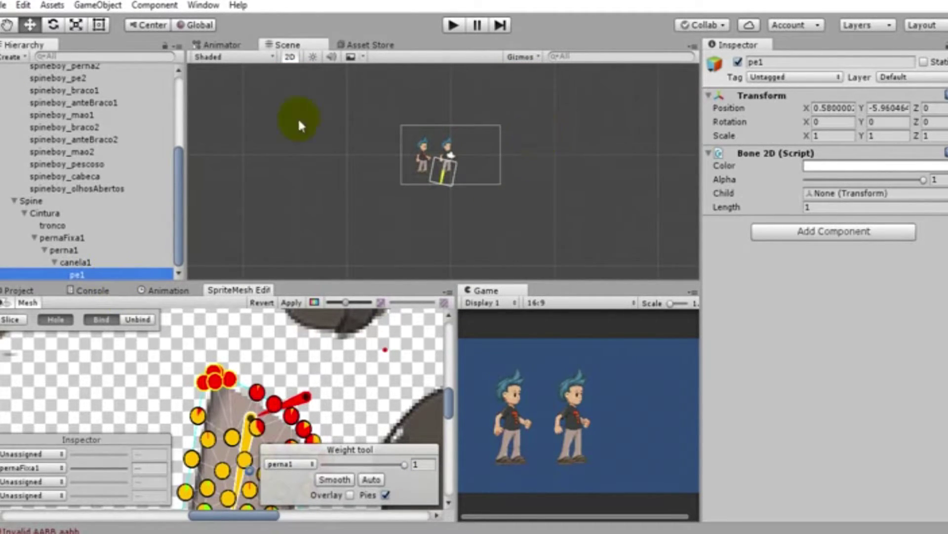
Aim the pe1 bone forward along the shoe with length 0.33
{"action": "scroll", "coordinate": [538, 133], "scroll_direction": "up", "scroll_amount": 1}
{"action": "scroll", "coordinate": [482, 168], "scroll_direction": "up", "scroll_amount": 2}
{"action": "scroll", "coordinate": [486, 173], "scroll_direction": "up", "scroll_amount": 3}
{"action": "scroll", "coordinate": [491, 187], "scroll_direction": "up", "scroll_amount": 2}
{"action": "scroll", "coordinate": [491, 196], "scroll_direction": "up", "scroll_amount": 2}
{"action": "mouse_move", "coordinate": [426, 271]}
{"action": "left_mouse_down"}
{"action": "mouse_move", "coordinate": [502, 200]}
{"action": "mouse_move", "coordinate": [508, 182]}
{"action": "left_mouse_up"}
{"action": "left_click_drag", "start_coordinate": [726, 207], "coordinate": [721, 215]}
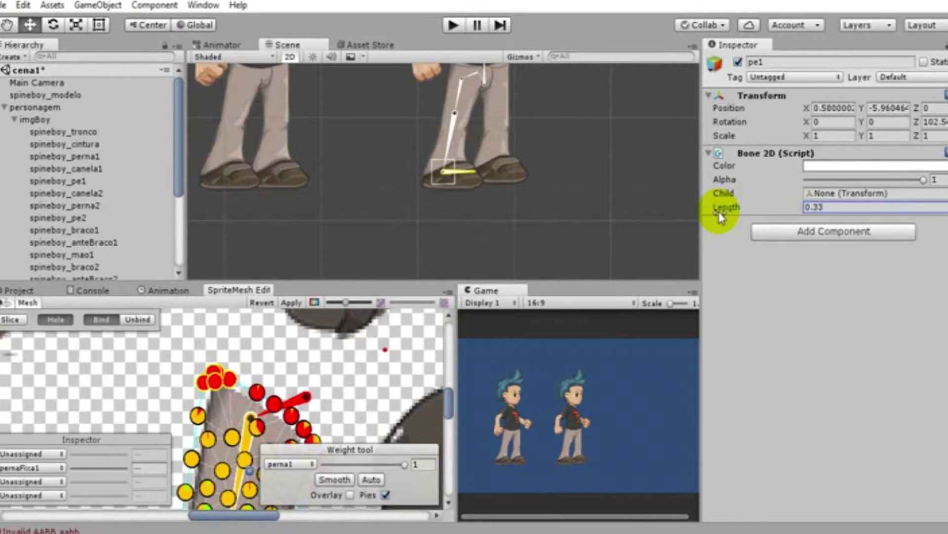
Select the spineboy_pe1 shoe sprite in the Hierarchy
{"action": "scroll", "coordinate": [119, 222], "scroll_direction": "down", "scroll_amount": 4}
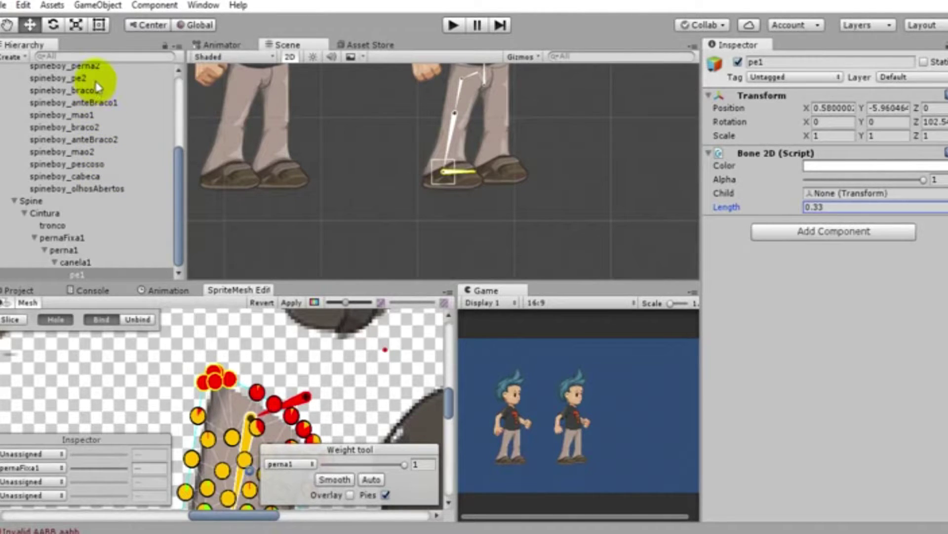
{"action": "scroll", "coordinate": [99, 84], "scroll_direction": "up", "scroll_amount": 5}
{"action": "left_click", "coordinate": [82, 181]}
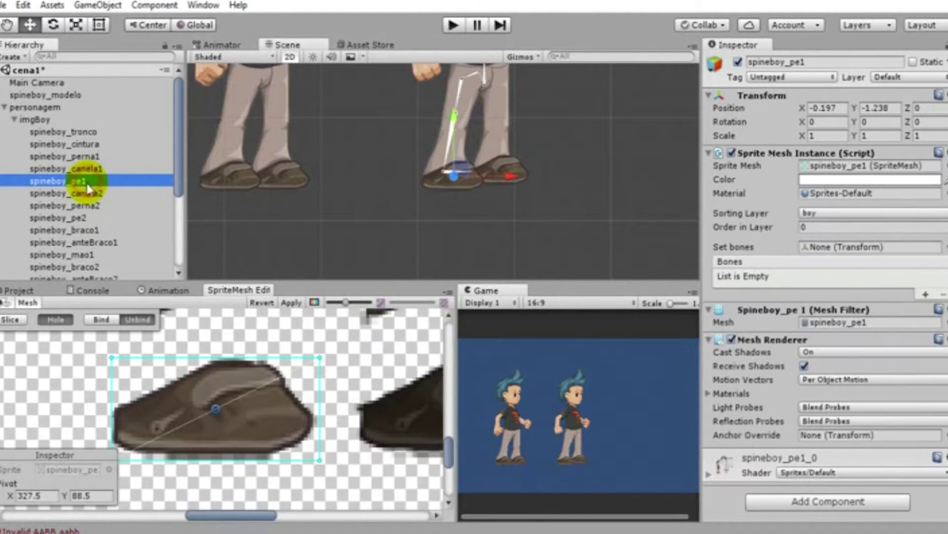
Slice spineboy_pe1 with outline detail 0.6 and alpha cutout 0.41, regenerating its mesh
{"action": "left_click", "coordinate": [6, 319]}
{"action": "left_click_drag", "start_coordinate": [63, 366], "coordinate": [75, 353]}
{"action": "left_click", "coordinate": [73, 409]}
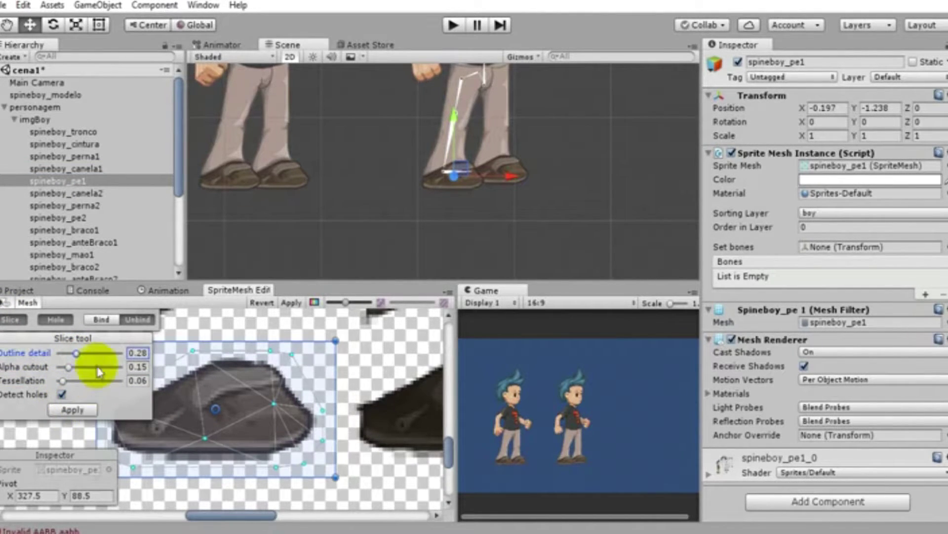
{"action": "left_click", "coordinate": [72, 409]}
{"action": "left_click_drag", "start_coordinate": [68, 367], "coordinate": [85, 367]}
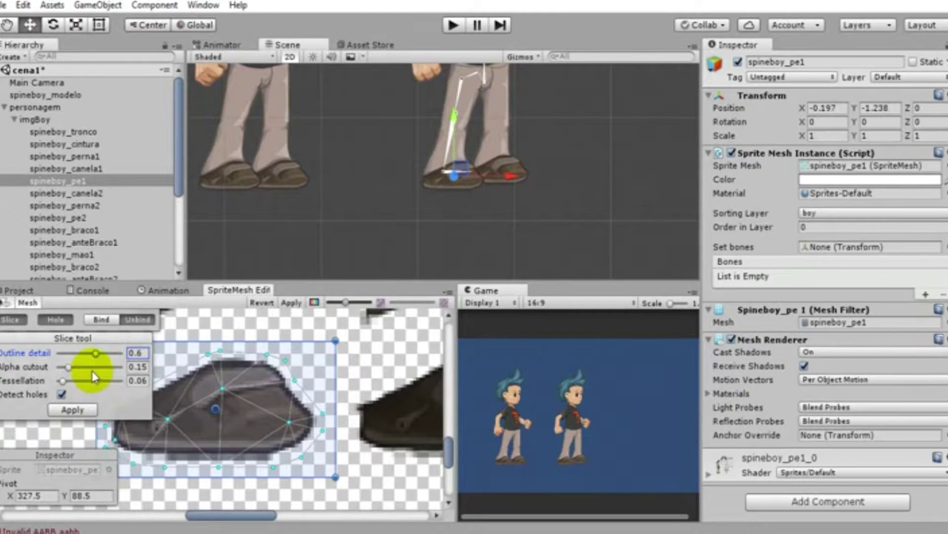
{"action": "left_click", "coordinate": [71, 410]}
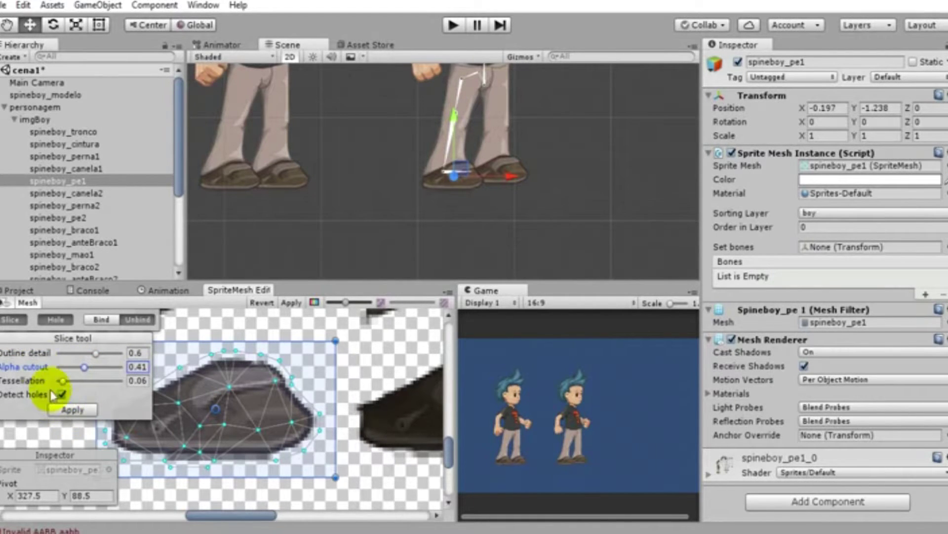
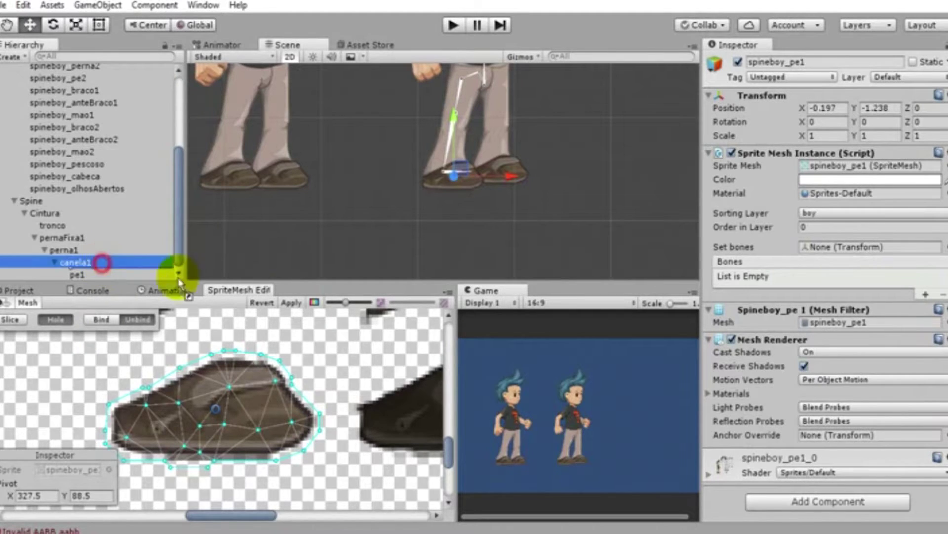
Bind the foot mesh spineboy_pe1 to bones canela1 and pe1 and apply it
{"action": "left_click_drag", "start_coordinate": [76, 274], "coordinate": [870, 247]}
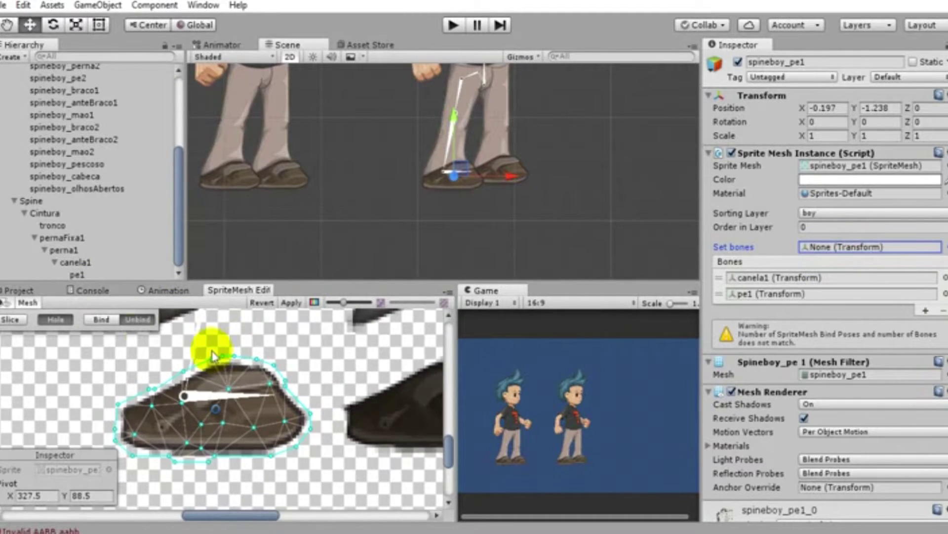
{"action": "left_click", "coordinate": [110, 322]}
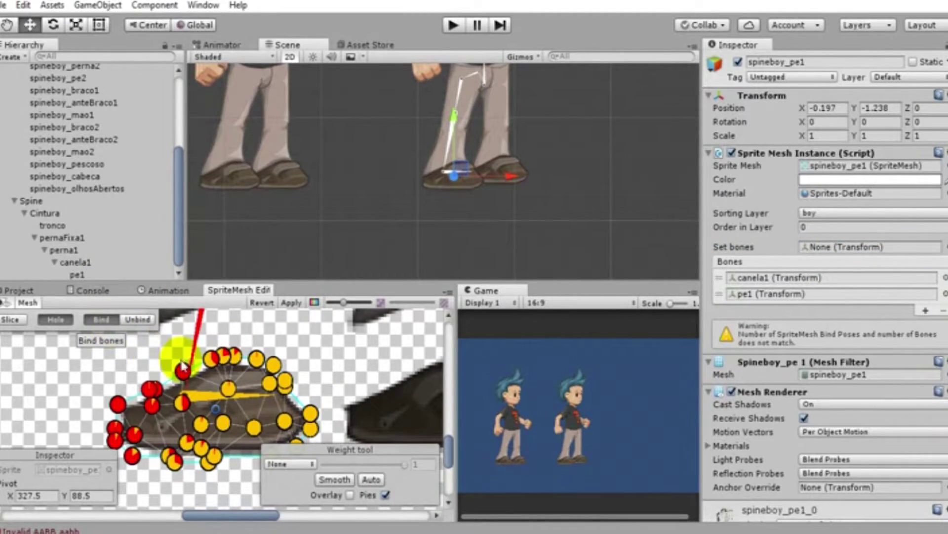
{"action": "left_click", "coordinate": [297, 310]}
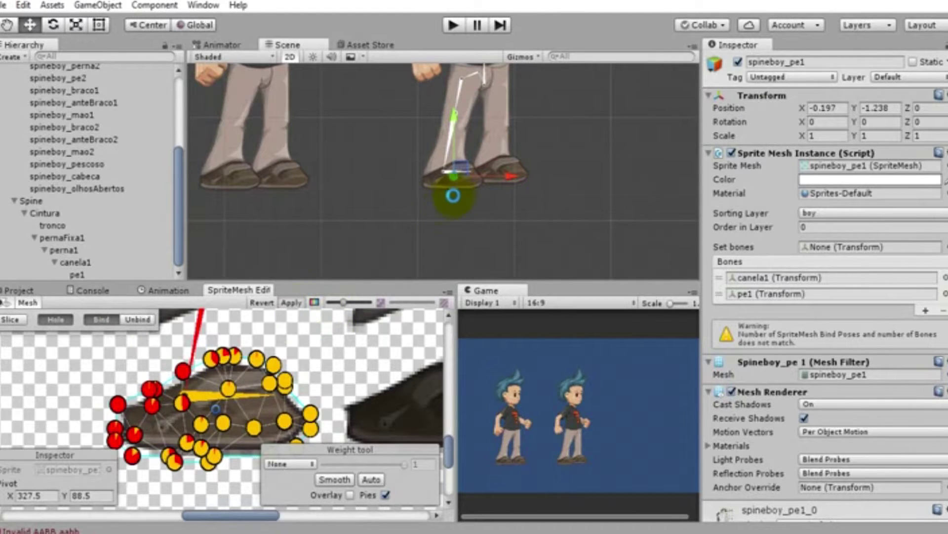
Check the pe1 bone and foot sprite, then select the shin sprite spineboy_canela1
{"action": "scroll", "coordinate": [390, 186], "scroll_direction": "up", "scroll_amount": 2}
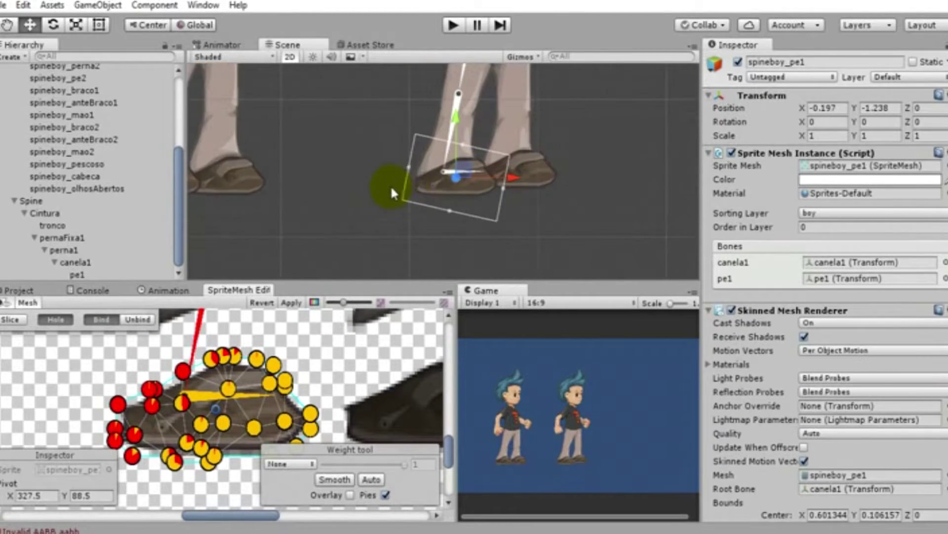
{"action": "left_click", "coordinate": [486, 174]}
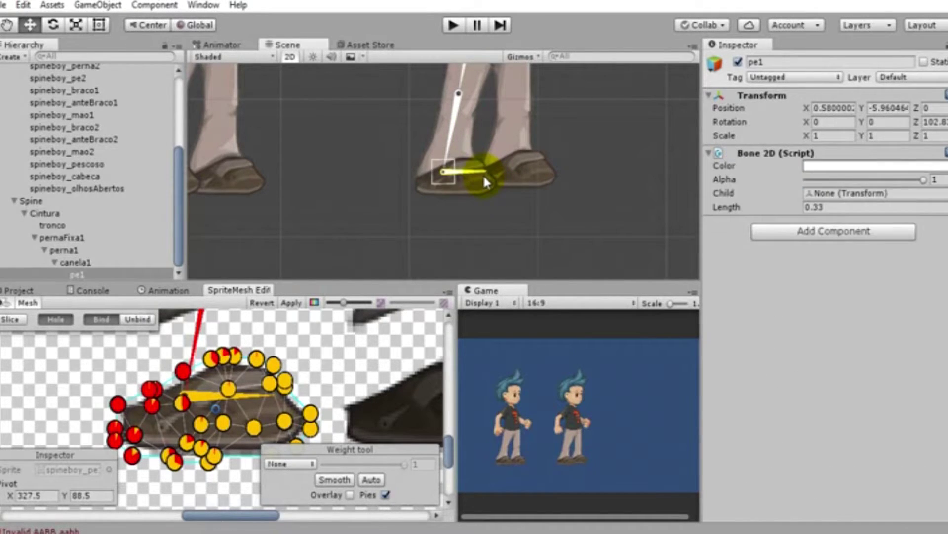
{"action": "left_click", "coordinate": [482, 176]}
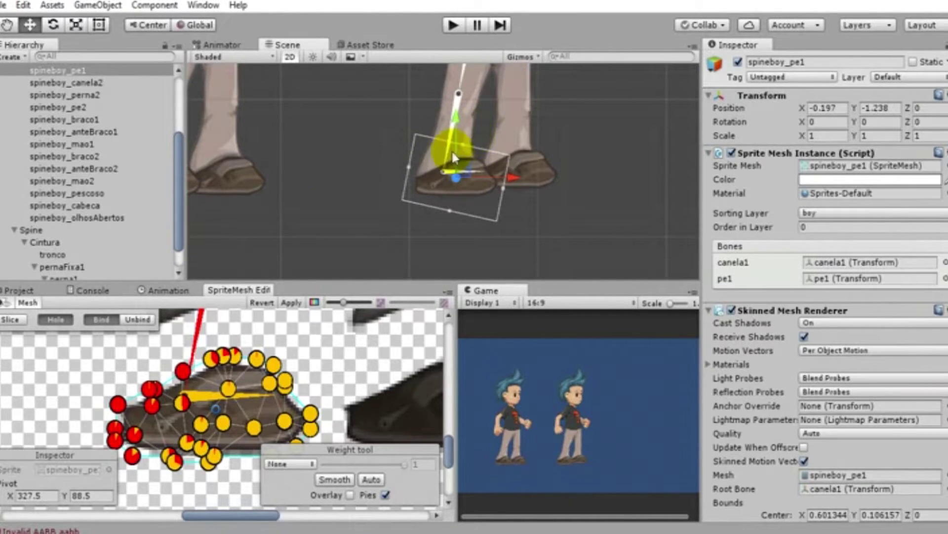
{"action": "scroll", "coordinate": [74, 188], "scroll_direction": "down", "scroll_amount": 1}
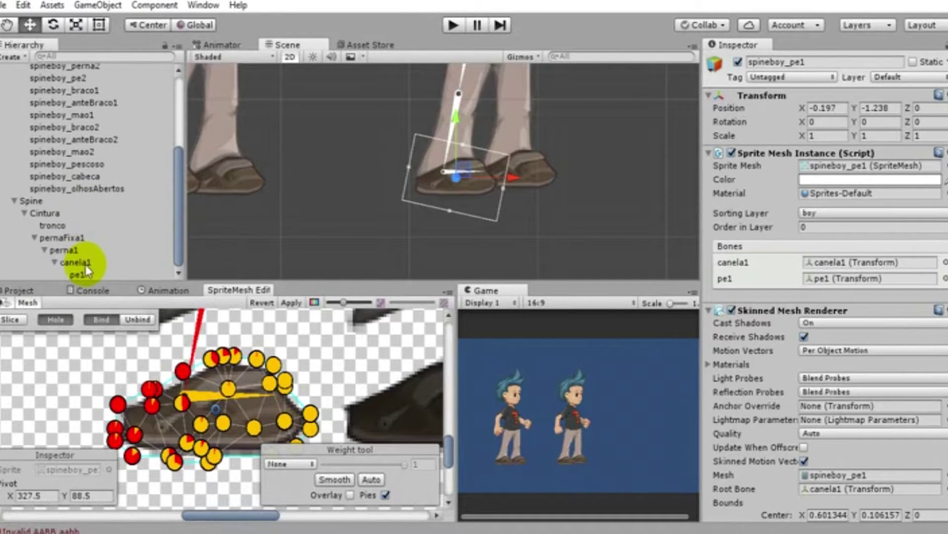
{"action": "scroll", "coordinate": [108, 200], "scroll_direction": "up", "scroll_amount": 4}
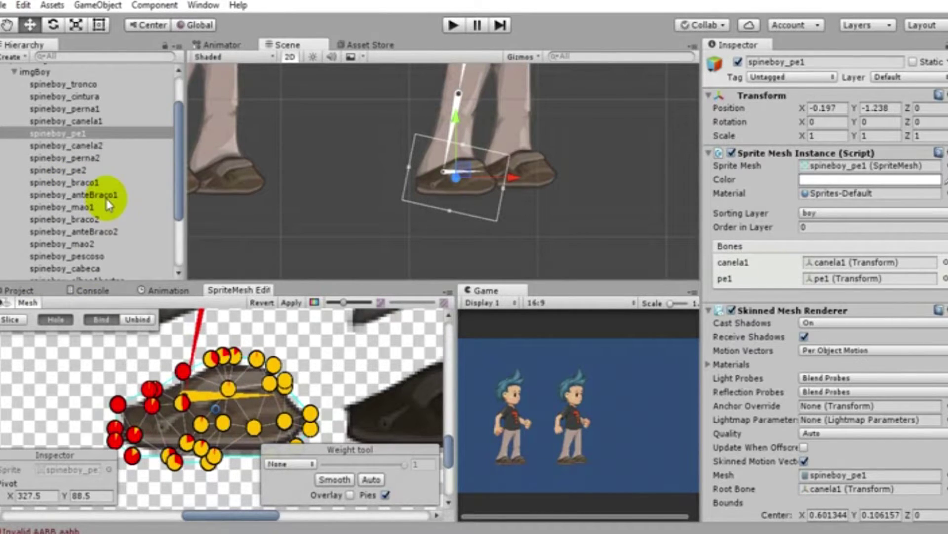
{"action": "left_click", "coordinate": [107, 122]}
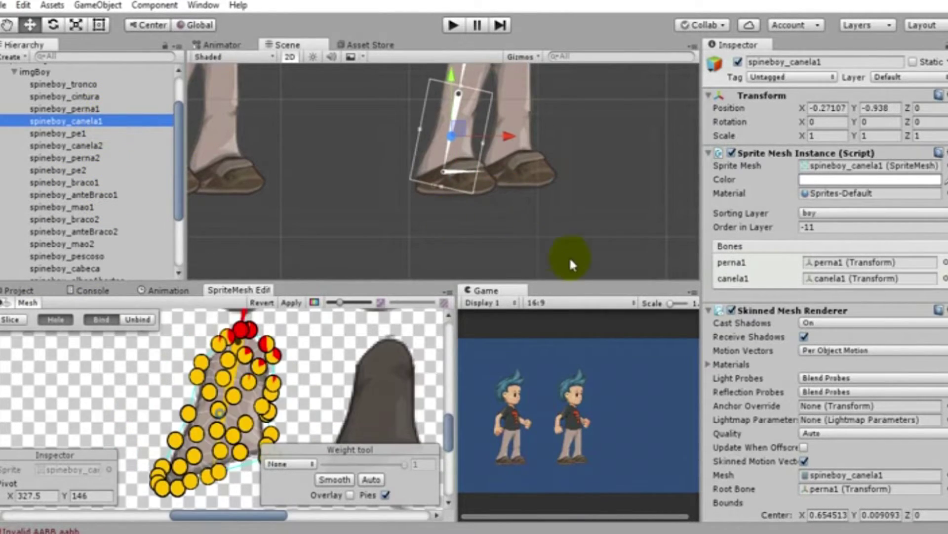
Unbind the shin mesh, apply it, and add a third slot to its bone list
{"action": "left_click", "coordinate": [148, 322]}
{"action": "left_click", "coordinate": [287, 304]}
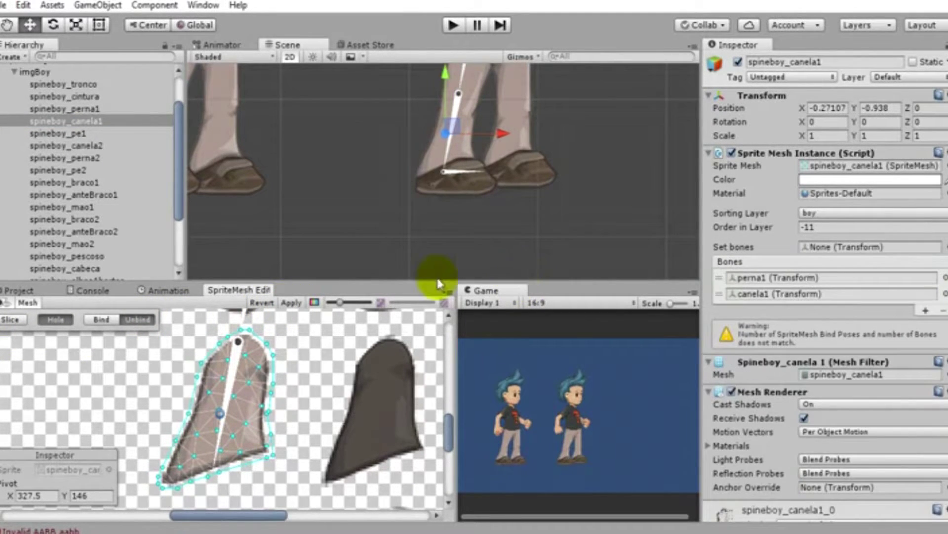
{"action": "scroll", "coordinate": [137, 197], "scroll_direction": "down", "scroll_amount": 4}
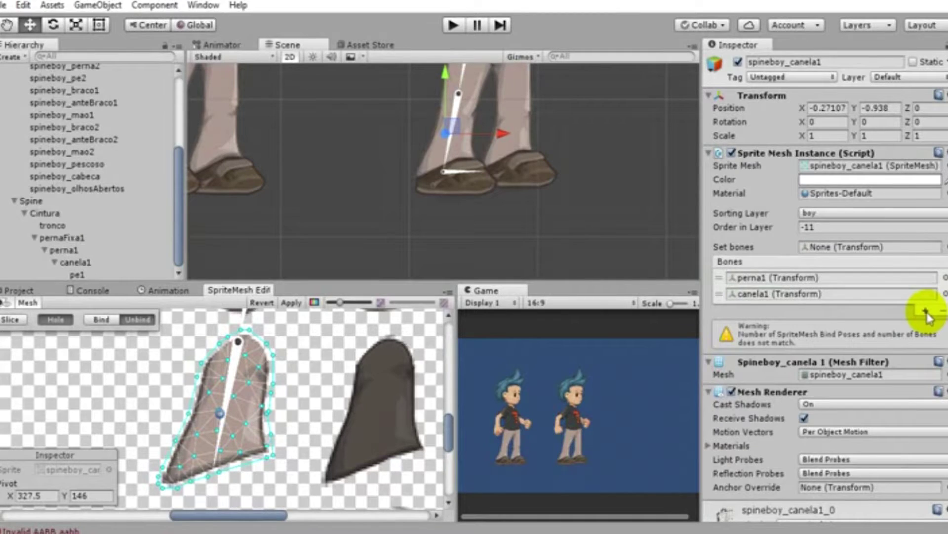
{"action": "left_click", "coordinate": [927, 315]}
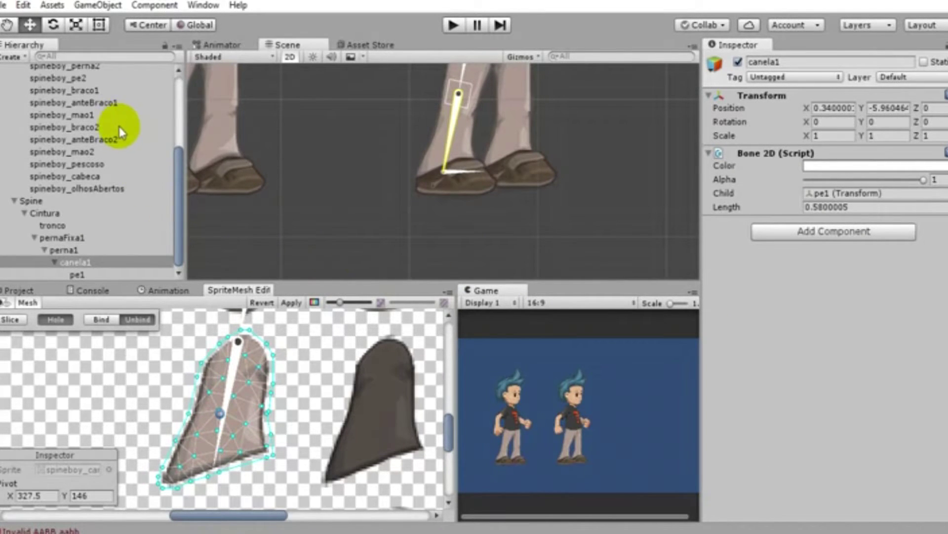
Put pe1 into spineboy_canela1's third bone slot and bind it to perna1, canela1, pe1
{"action": "scroll", "coordinate": [119, 126], "scroll_direction": "up", "scroll_amount": 4}
{"action": "left_click", "coordinate": [99, 109]}
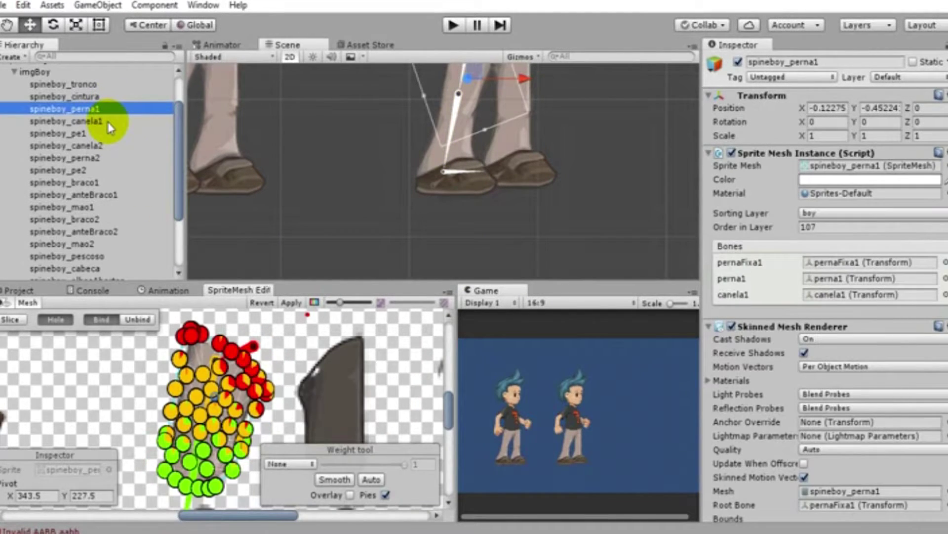
{"action": "left_click", "coordinate": [109, 126]}
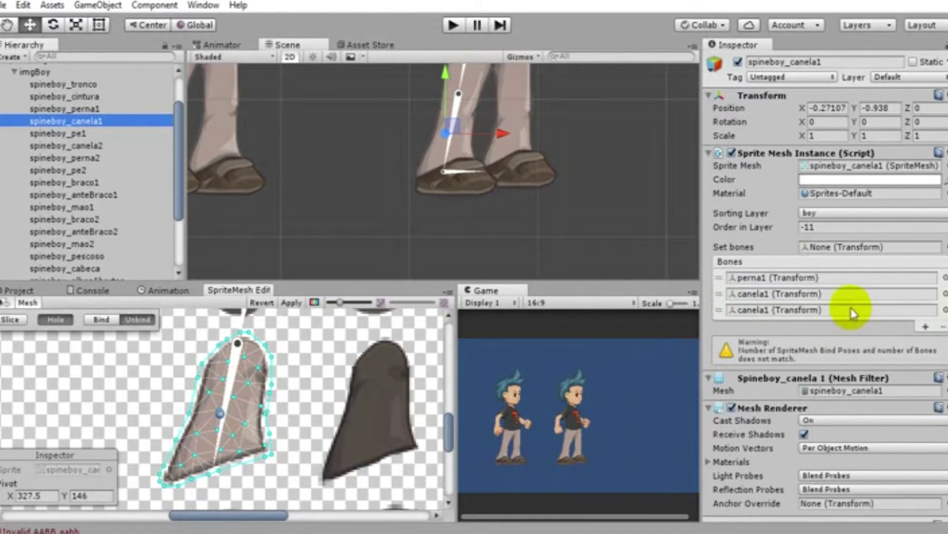
{"action": "scroll", "coordinate": [158, 186], "scroll_direction": "down", "scroll_amount": 3}
{"action": "left_click", "coordinate": [85, 274]}
{"action": "left_click_drag", "start_coordinate": [86, 278], "coordinate": [906, 311]}
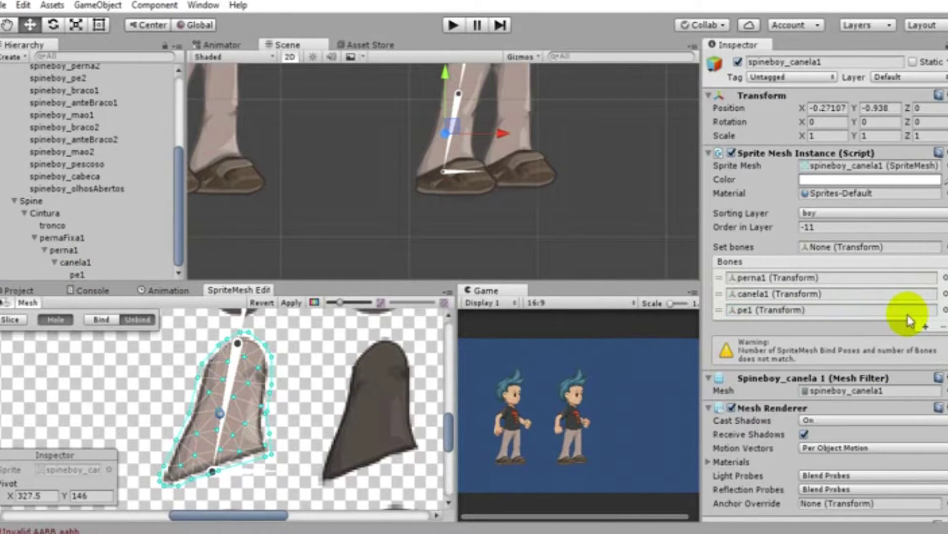
{"action": "scroll", "coordinate": [411, 391], "scroll_direction": "up", "scroll_amount": 1}
{"action": "scroll", "coordinate": [411, 390], "scroll_direction": "up", "scroll_amount": 1}
{"action": "left_click", "coordinate": [106, 326]}
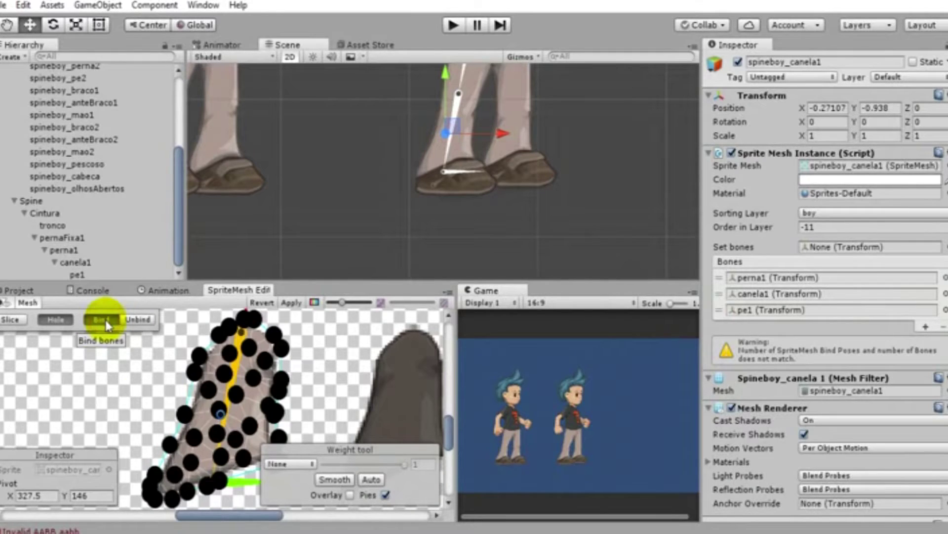
Zoom the SpriteMesh Editor, then unbind and rebind the shin mesh spineboy_canela1
{"action": "scroll", "coordinate": [218, 434], "scroll_direction": "down", "scroll_amount": 2}
{"action": "scroll", "coordinate": [223, 447], "scroll_direction": "up", "scroll_amount": 2}
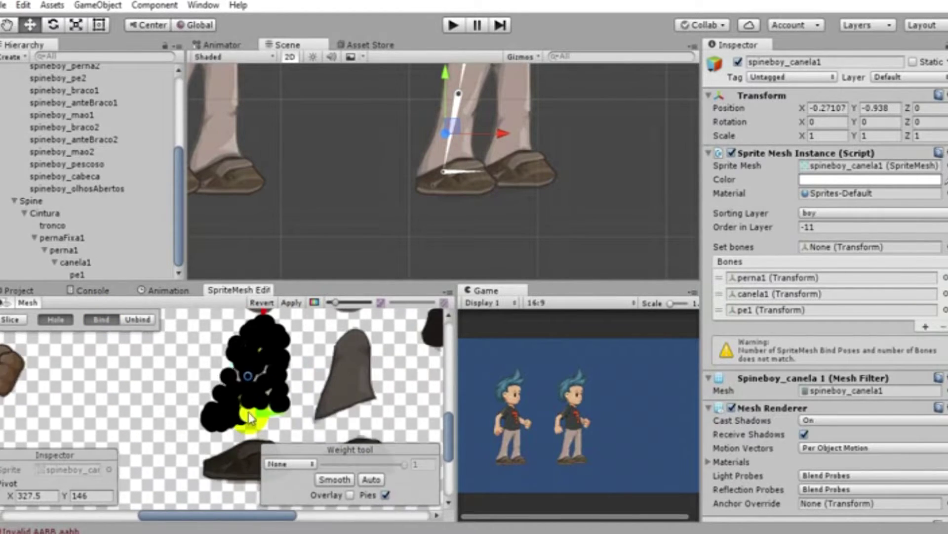
{"action": "scroll", "coordinate": [287, 435], "scroll_direction": "up", "scroll_amount": 2}
{"action": "scroll", "coordinate": [306, 425], "scroll_direction": "up", "scroll_amount": 1}
{"action": "scroll", "coordinate": [316, 422], "scroll_direction": "up", "scroll_amount": 1}
{"action": "scroll", "coordinate": [319, 424], "scroll_direction": "up", "scroll_amount": 1}
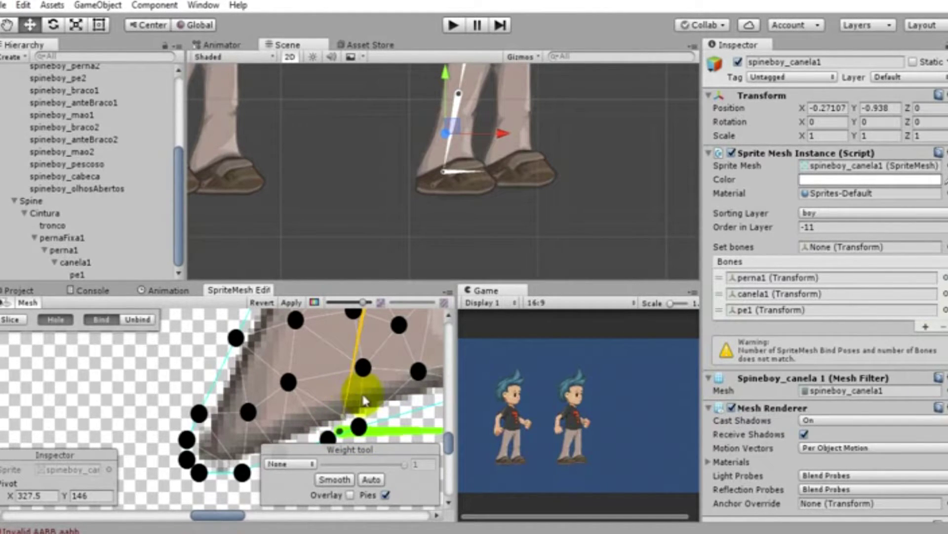
{"action": "left_click", "coordinate": [137, 319]}
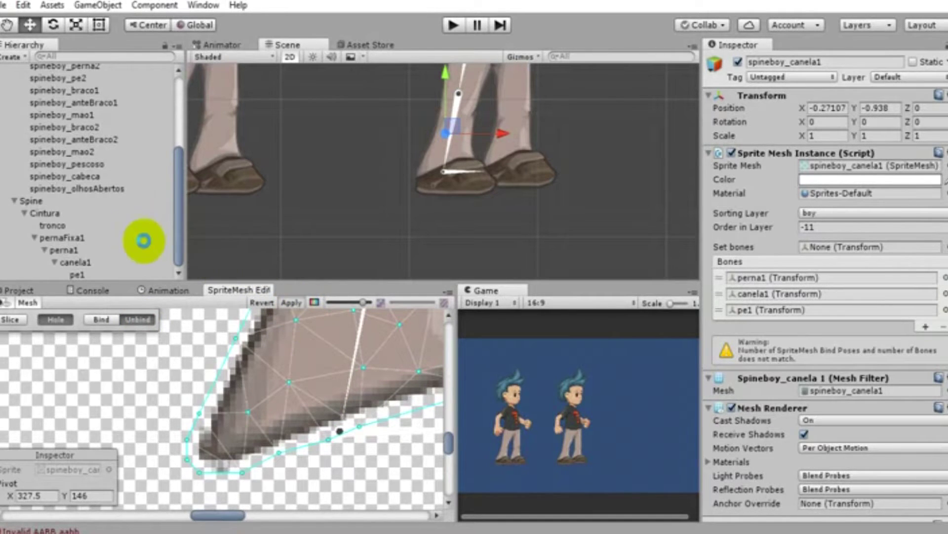
{"action": "left_click", "coordinate": [87, 274]}
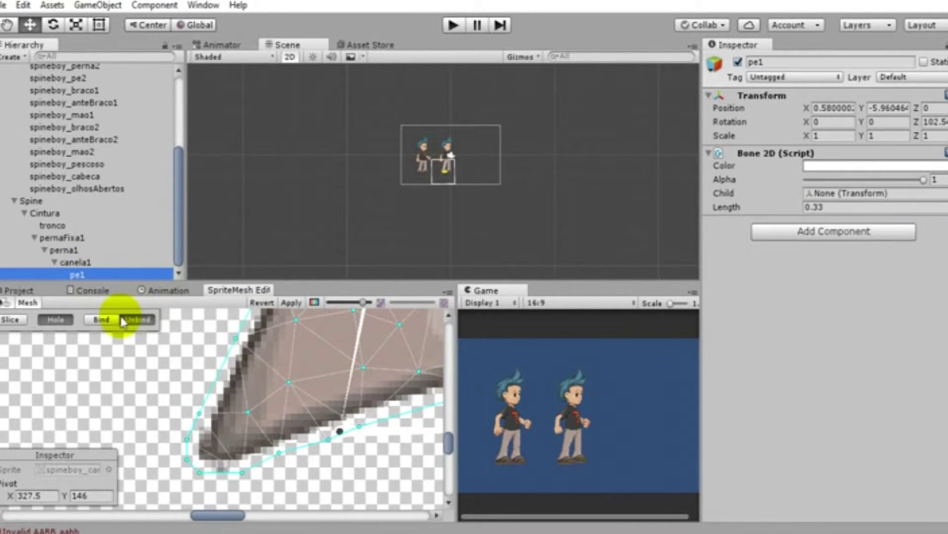
{"action": "left_click", "coordinate": [101, 319]}
Apply spineboy_canela1's pending changes, switch to spineboy_pe1, and unbind the foot mesh
{"action": "left_click", "coordinate": [79, 262]}
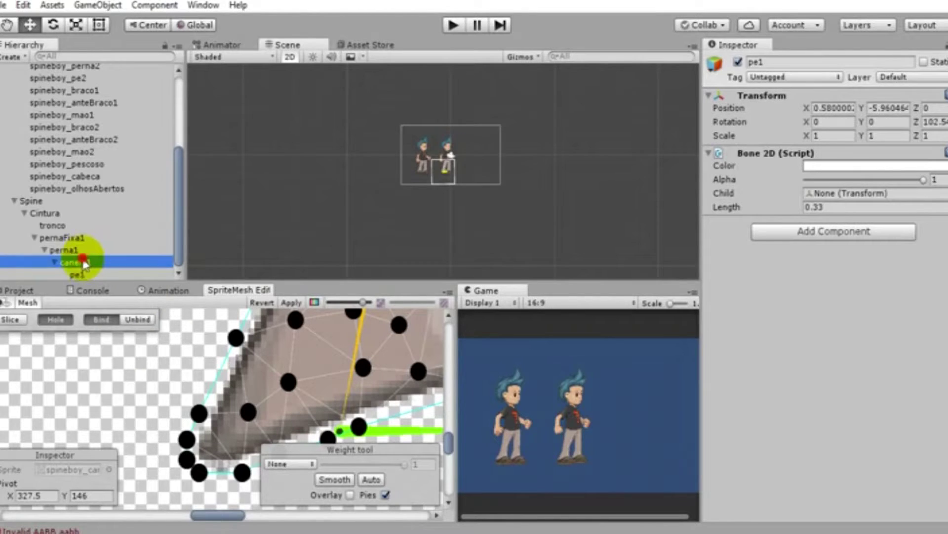
{"action": "scroll", "coordinate": [98, 198], "scroll_direction": "up", "scroll_amount": 5}
{"action": "left_click", "coordinate": [98, 185]}
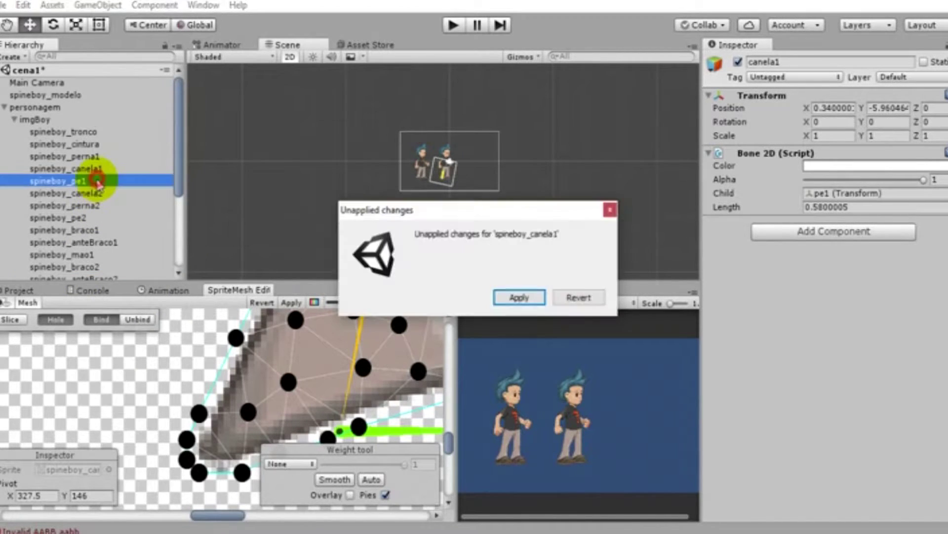
{"action": "left_click", "coordinate": [519, 296]}
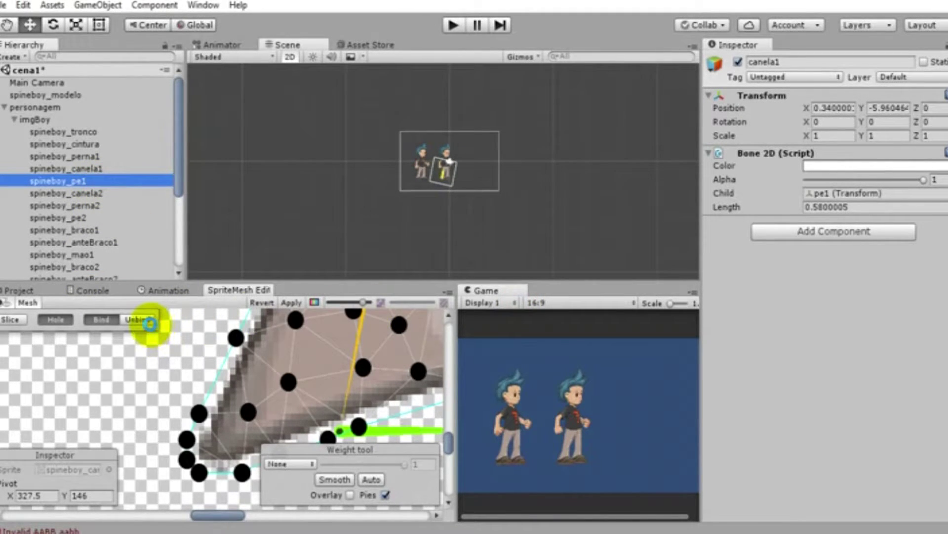
{"action": "left_click", "coordinate": [142, 321]}
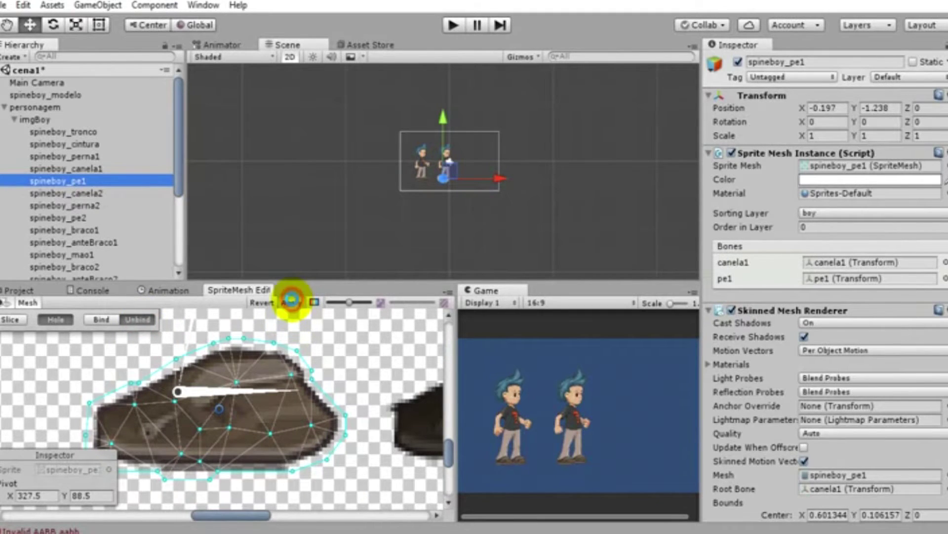
Zoom onto the legs, inspect spineboy_canela1 with bone pe1, then select thigh mesh spineboy_perna1
{"action": "scroll", "coordinate": [481, 242], "scroll_direction": "up", "scroll_amount": 3}
{"action": "scroll", "coordinate": [477, 203], "scroll_direction": "up", "scroll_amount": 5}
{"action": "scroll", "coordinate": [445, 222], "scroll_direction": "up", "scroll_amount": 5}
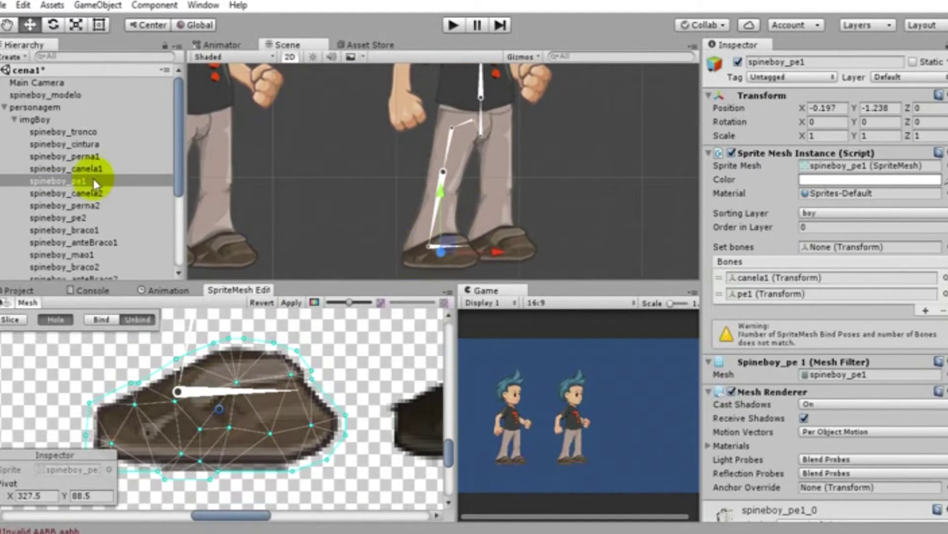
{"action": "left_click", "coordinate": [106, 169]}
{"action": "left_click", "coordinate": [435, 250]}
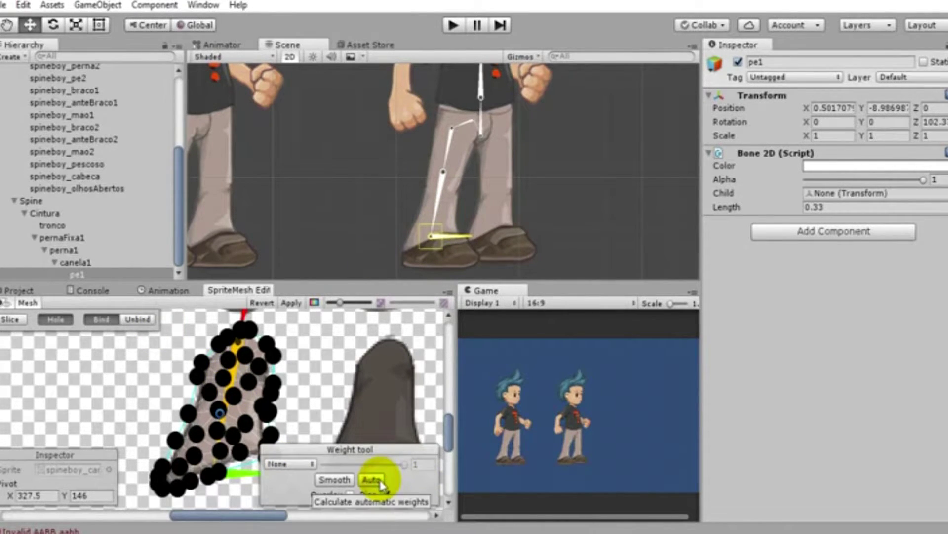
{"action": "scroll", "coordinate": [106, 215], "scroll_direction": "up", "scroll_amount": 5}
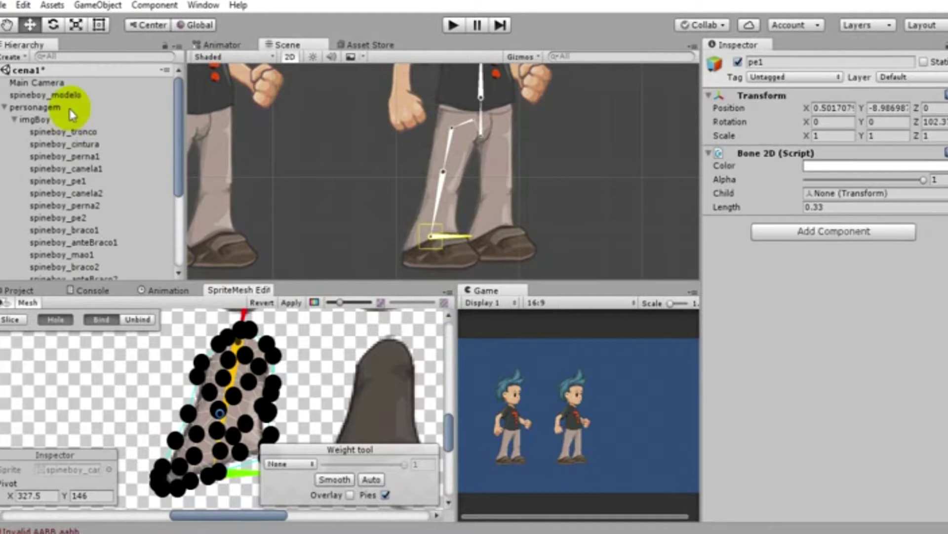
{"action": "left_click", "coordinate": [85, 157]}
Keep the pending mesh changes, then move from spineboy_perna1 to the shin mesh spineboy_canela1
{"action": "left_click", "coordinate": [517, 296]}
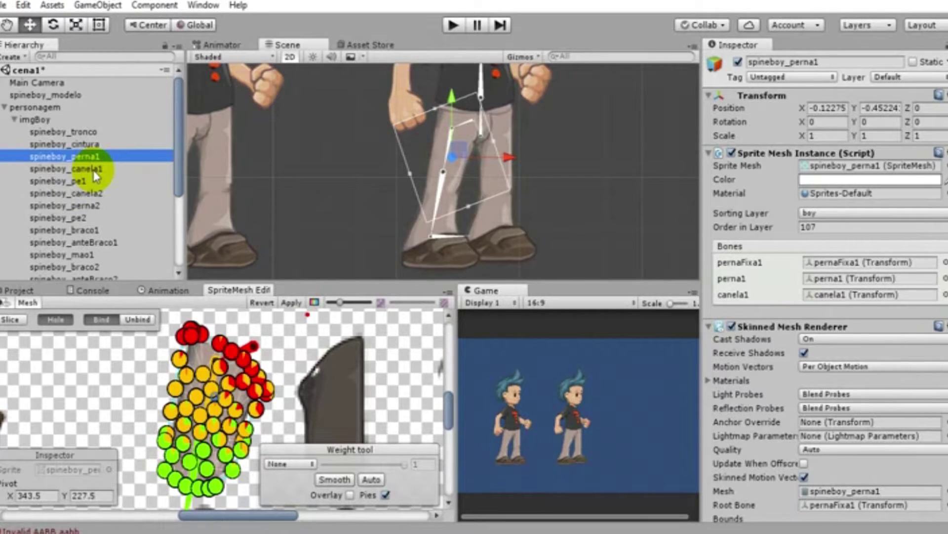
{"action": "scroll", "coordinate": [95, 198], "scroll_direction": "down", "scroll_amount": 4}
{"action": "left_click", "coordinate": [75, 275]}
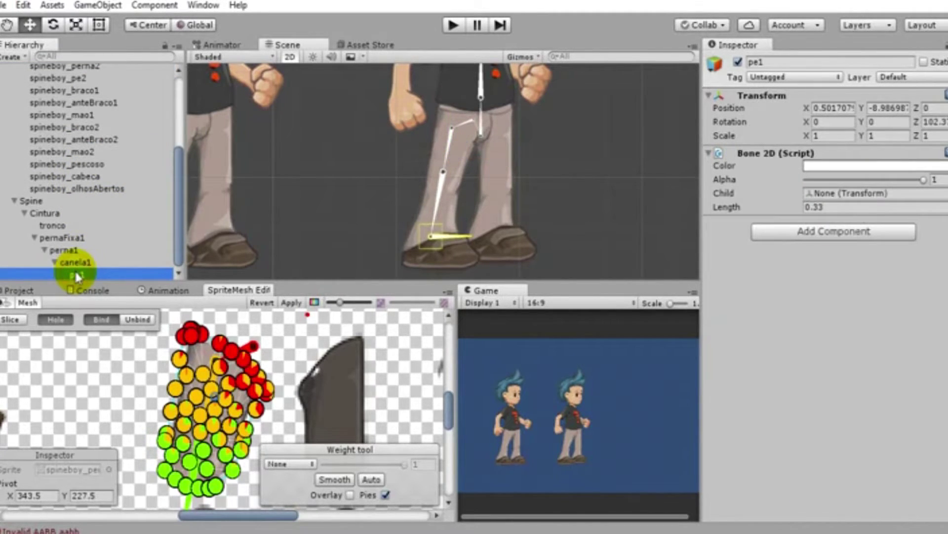
{"action": "scroll", "coordinate": [94, 165], "scroll_direction": "up", "scroll_amount": 5}
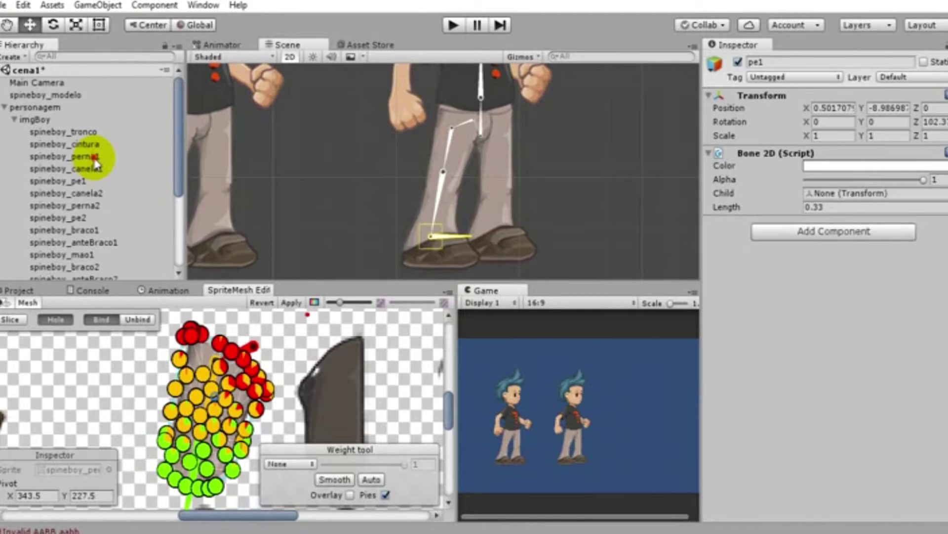
{"action": "left_click", "coordinate": [95, 158]}
{"action": "left_click", "coordinate": [105, 170]}
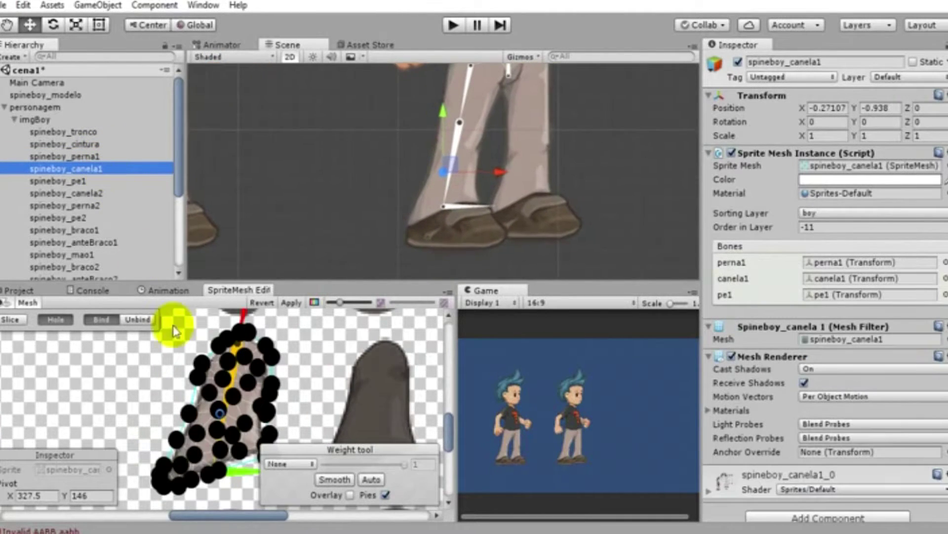
Zoom to the ankle and swing the foot bone pe1 to test the shin's deformation
{"action": "scroll", "coordinate": [233, 392], "scroll_direction": "up", "scroll_amount": 3}
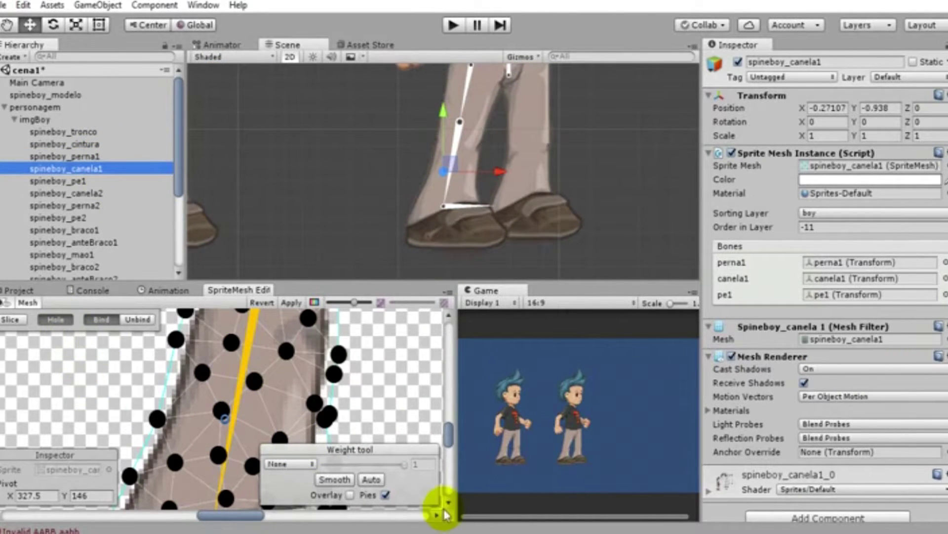
{"action": "scroll", "coordinate": [244, 381], "scroll_direction": "down", "scroll_amount": 2}
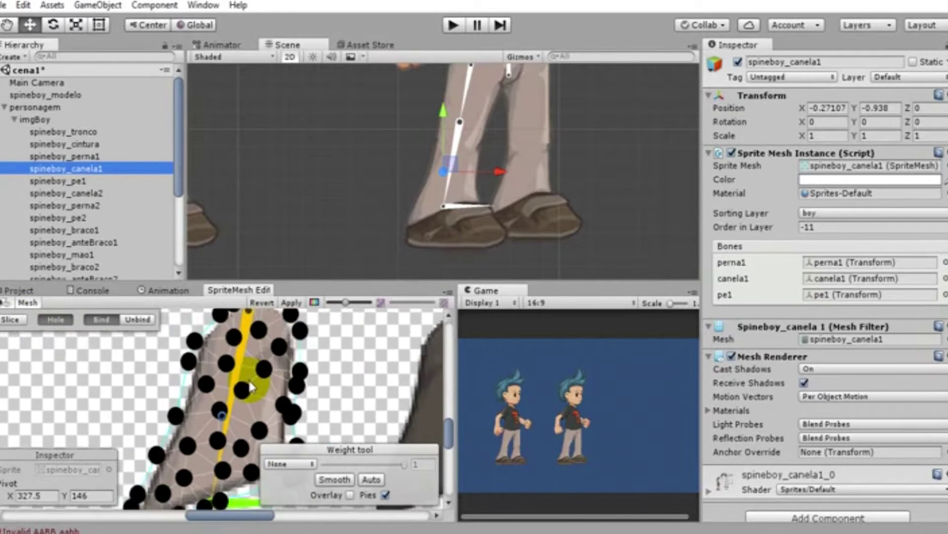
{"action": "scroll", "coordinate": [297, 402], "scroll_direction": "down", "scroll_amount": 3}
{"action": "scroll", "coordinate": [330, 381], "scroll_direction": "up", "scroll_amount": 3}
{"action": "scroll", "coordinate": [330, 382], "scroll_direction": "up", "scroll_amount": 2}
{"action": "left_click", "coordinate": [449, 209]}
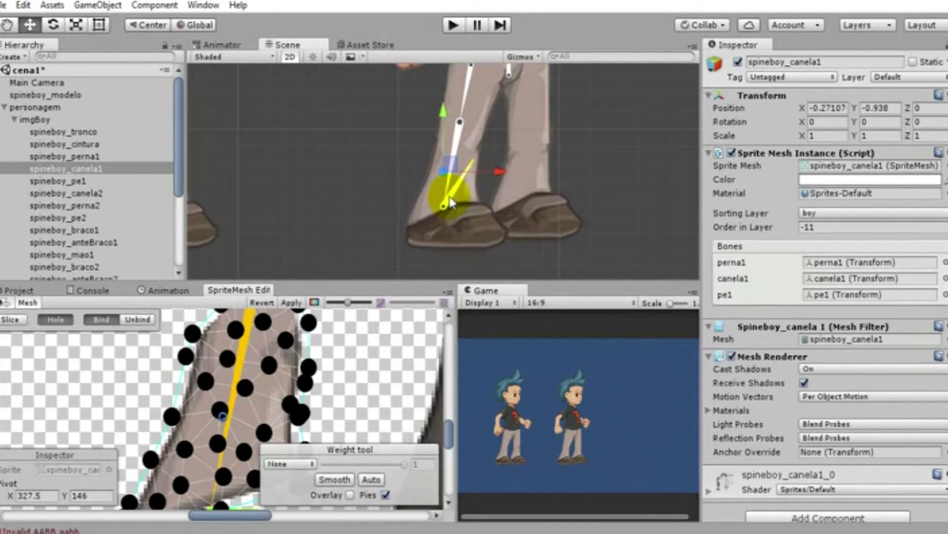
{"action": "left_click", "coordinate": [453, 221]}
{"action": "left_click_drag", "start_coordinate": [453, 221], "coordinate": [454, 187]}
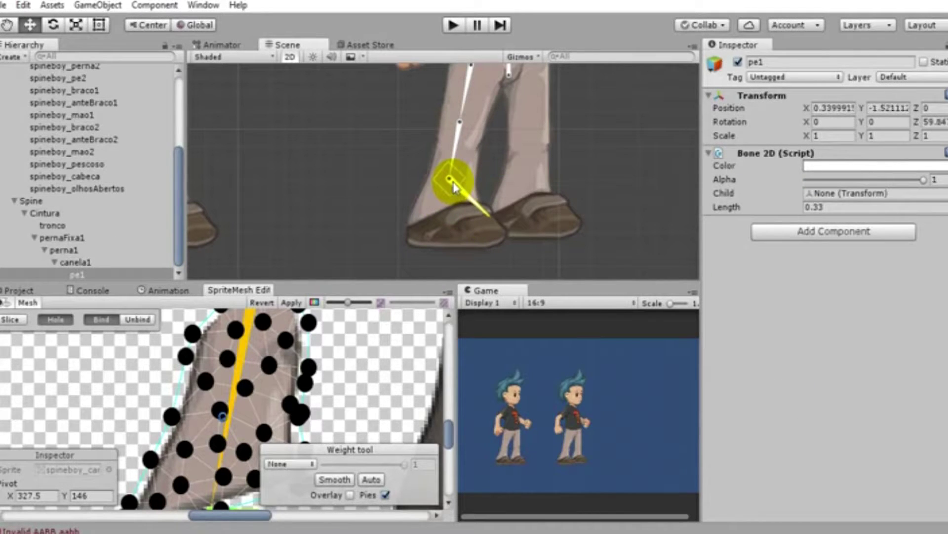
{"action": "left_click", "coordinate": [102, 319]}
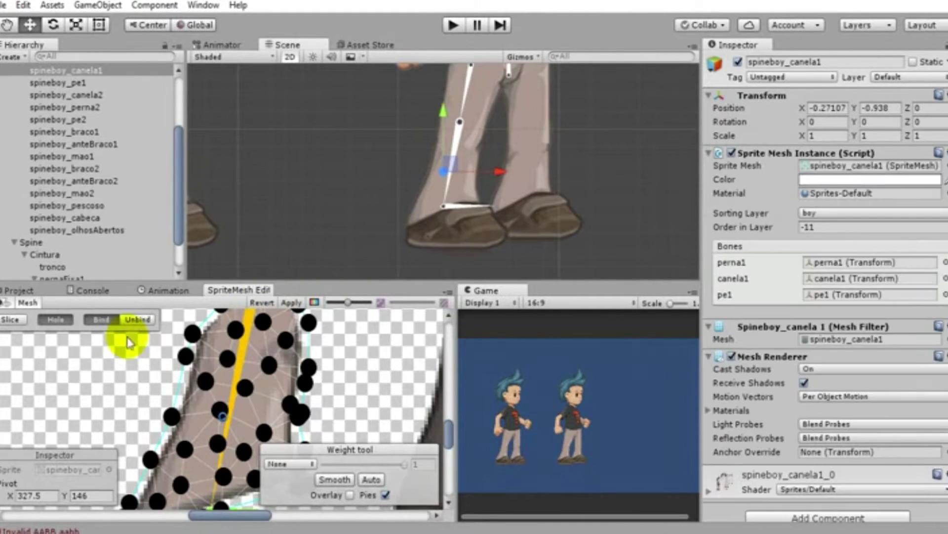
Unbind and rebind the shin mesh, dismissing the unapplied-changes prompt
{"action": "left_click", "coordinate": [138, 319]}
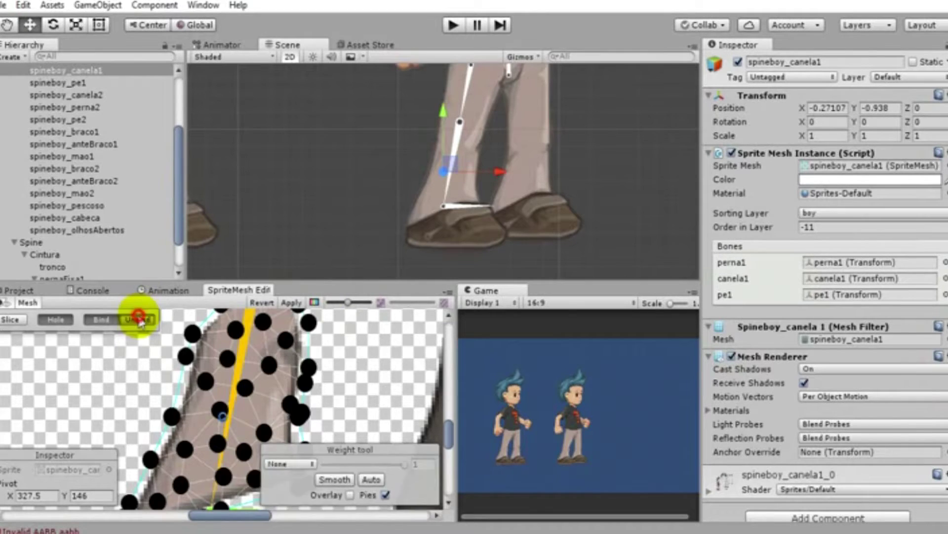
{"action": "left_click", "coordinate": [291, 302]}
{"action": "left_click", "coordinate": [101, 319]}
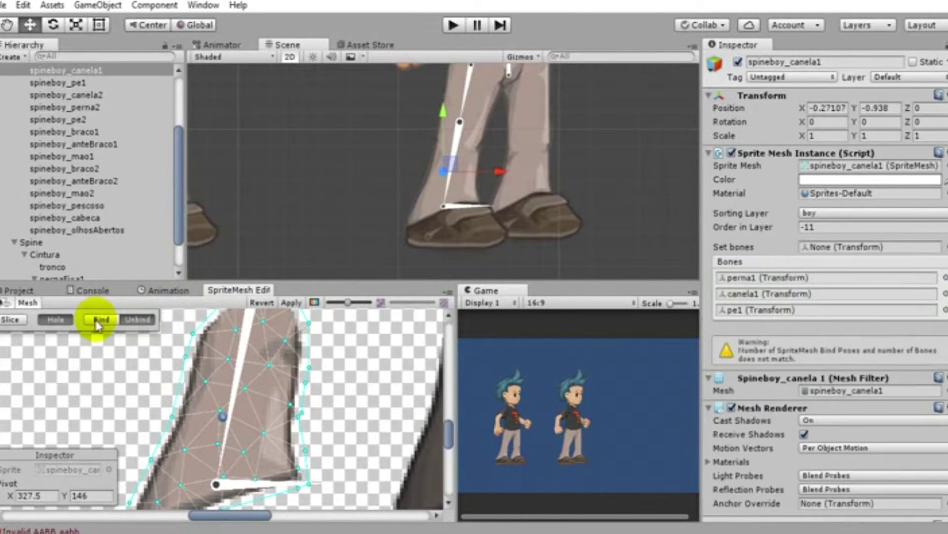
{"action": "left_click", "coordinate": [445, 214]}
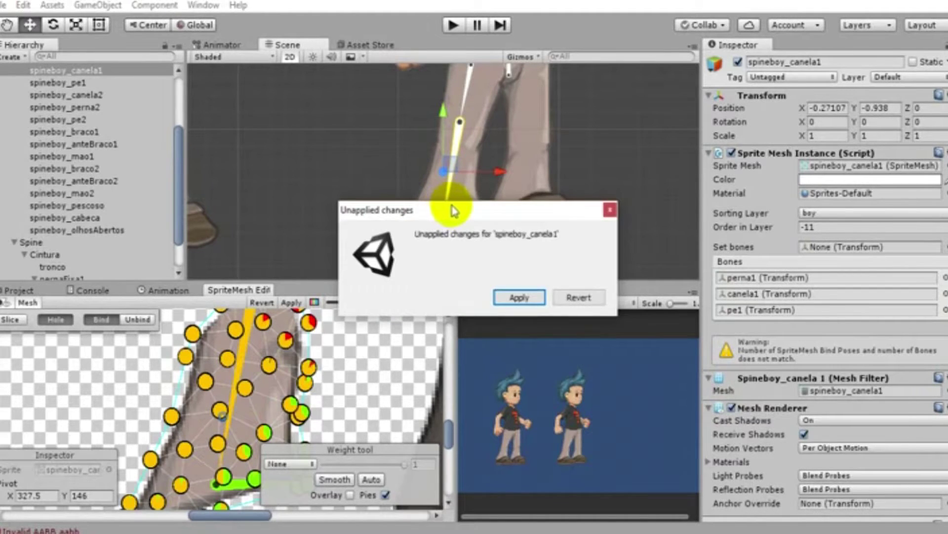
{"action": "left_click", "coordinate": [609, 212]}
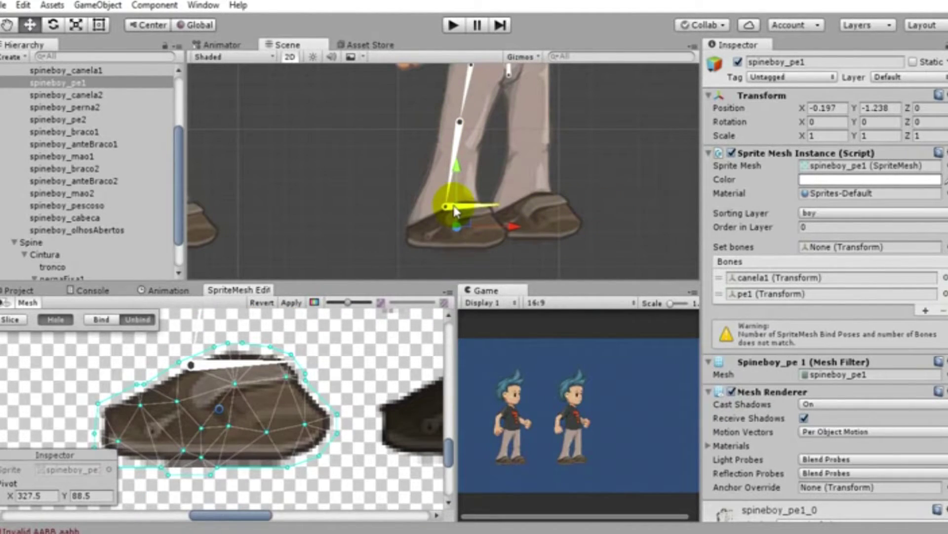
Reselect spineboy_canela1 and frame the character's feet in the Scene view
{"action": "scroll", "coordinate": [49, 148], "scroll_direction": "up", "scroll_amount": 3}
{"action": "left_click", "coordinate": [99, 171]}
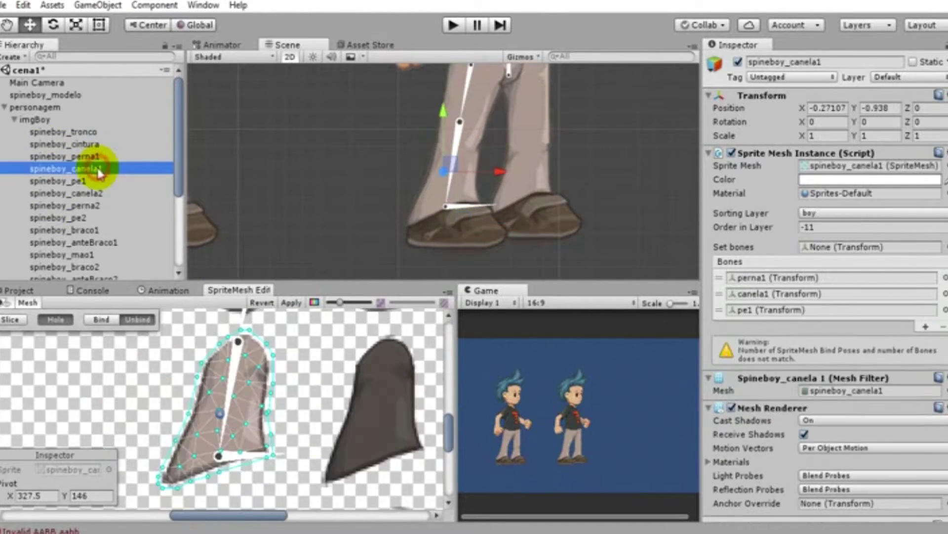
{"action": "left_click", "coordinate": [101, 157]}
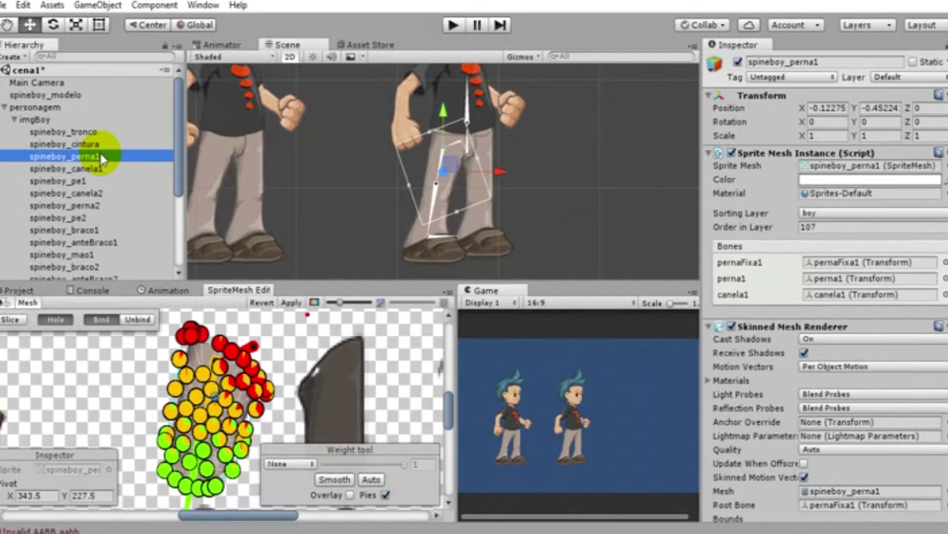
{"action": "scroll", "coordinate": [105, 170], "scroll_direction": "down", "scroll_amount": 3}
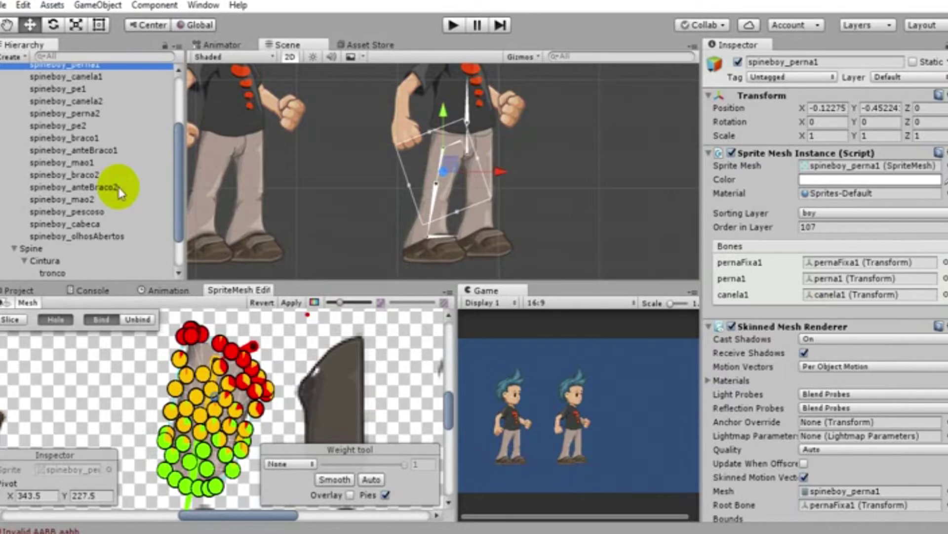
{"action": "scroll", "coordinate": [125, 144], "scroll_direction": "up", "scroll_amount": 3}
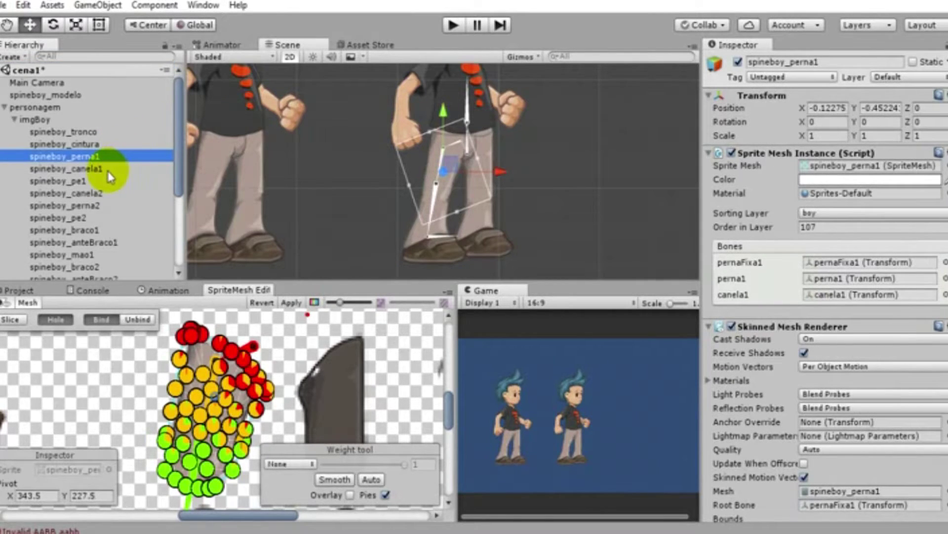
{"action": "left_click", "coordinate": [110, 177]}
{"action": "scroll", "coordinate": [239, 477], "scroll_direction": "up", "scroll_amount": 2}
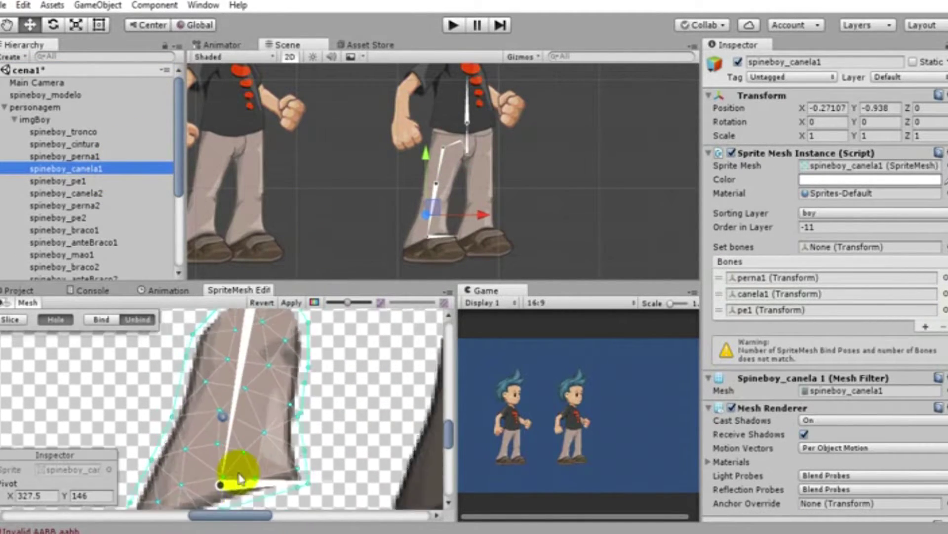
{"action": "middle_click_drag", "start_coordinate": [260, 461], "coordinate": [274, 369]}
{"action": "scroll", "coordinate": [419, 256], "scroll_direction": "up", "scroll_amount": 3}
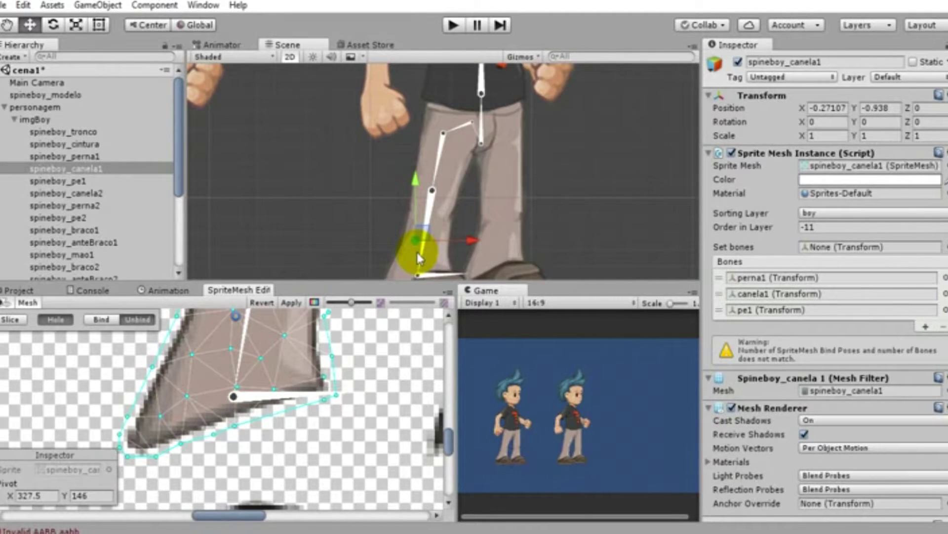
{"action": "middle_click_drag", "start_coordinate": [435, 269], "coordinate": [434, 159]}
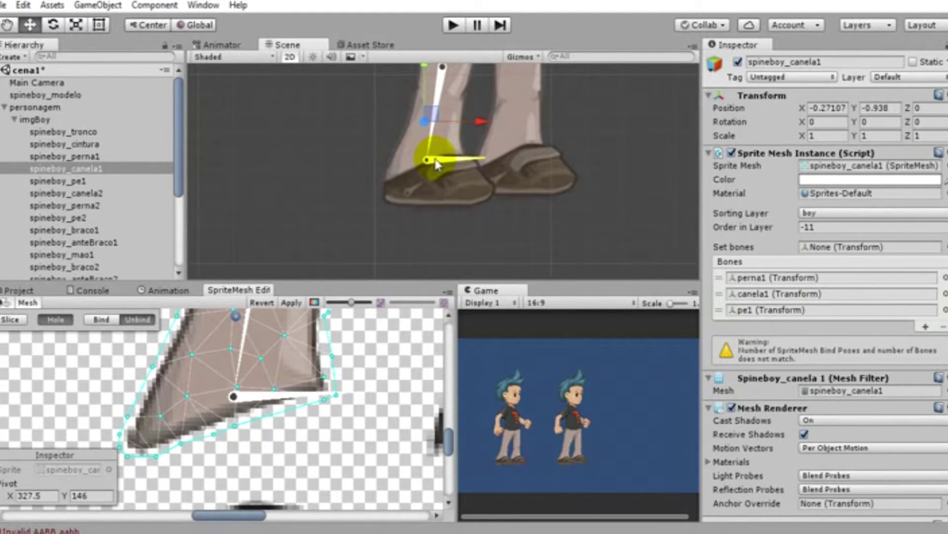
Bend the foot bone pe1 to test, bind the shin mesh, then select spineboy_pe1
{"action": "left_click", "coordinate": [433, 162]}
{"action": "left_click_drag", "start_coordinate": [433, 165], "coordinate": [428, 173]}
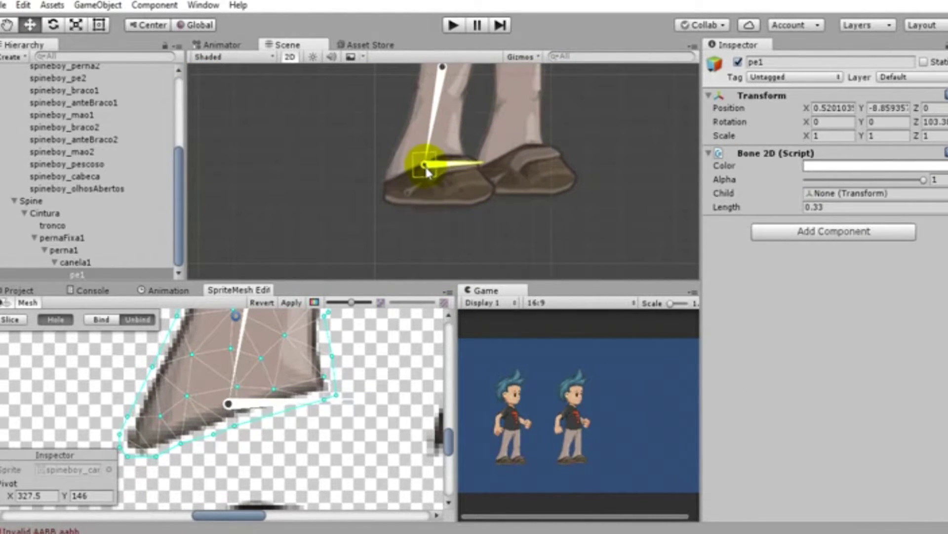
{"action": "left_click_drag", "start_coordinate": [426, 169], "coordinate": [429, 172]}
{"action": "left_click", "coordinate": [101, 319]}
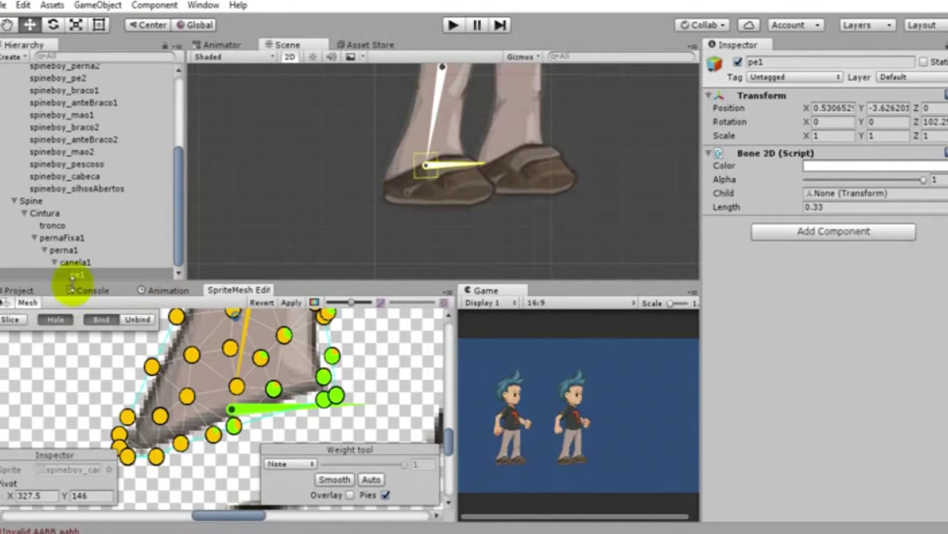
{"action": "scroll", "coordinate": [133, 163], "scroll_direction": "up", "scroll_amount": 2}
{"action": "scroll", "coordinate": [99, 200], "scroll_direction": "up", "scroll_amount": 4}
{"action": "left_click", "coordinate": [85, 181]}
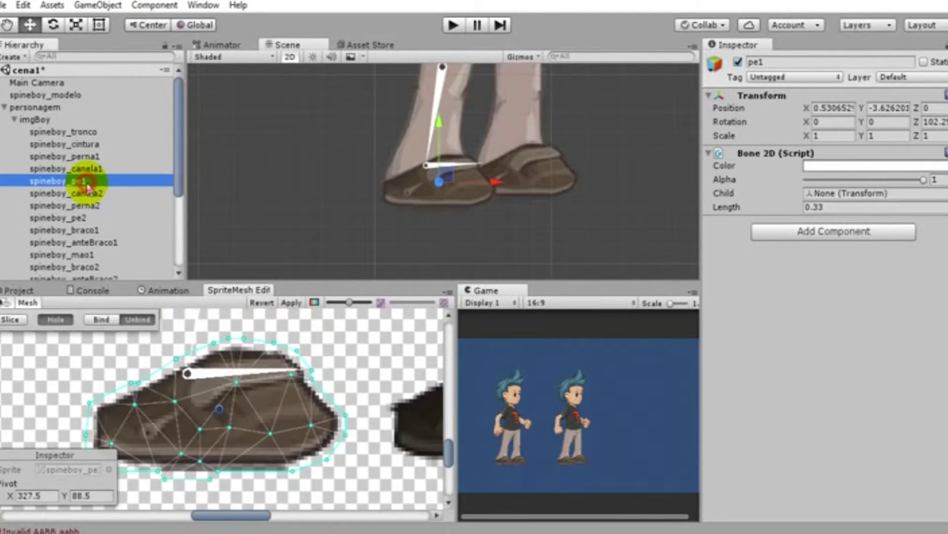
Bind the foot mesh and test it by swinging canela1 and rotating pe1
{"action": "left_click", "coordinate": [102, 320]}
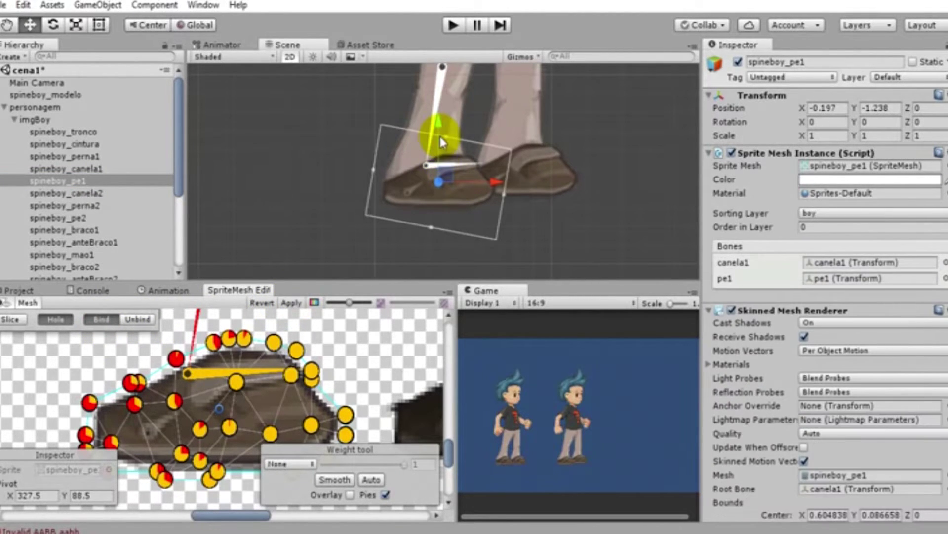
{"action": "left_click_drag", "start_coordinate": [435, 142], "coordinate": [420, 144]}
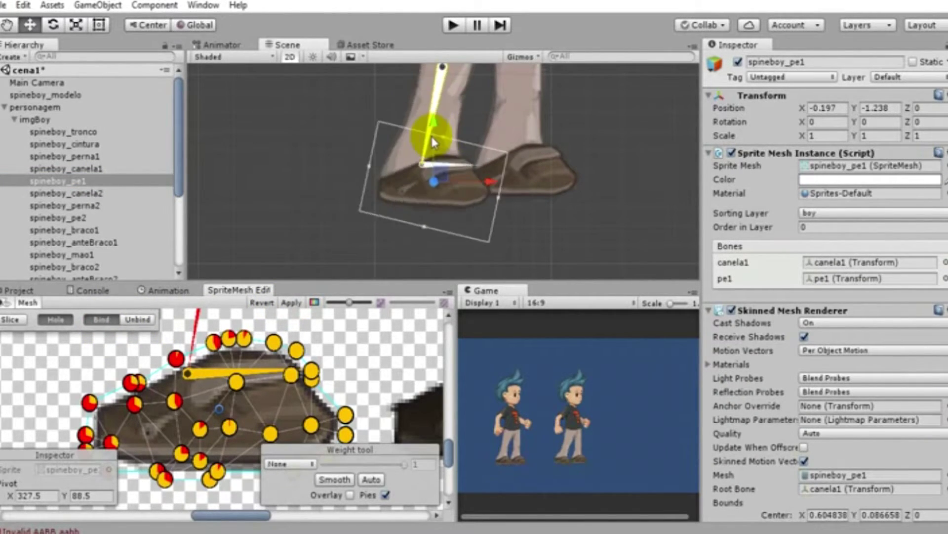
{"action": "left_click", "coordinate": [421, 143]}
{"action": "scroll", "coordinate": [433, 159], "scroll_direction": "down", "scroll_amount": 5}
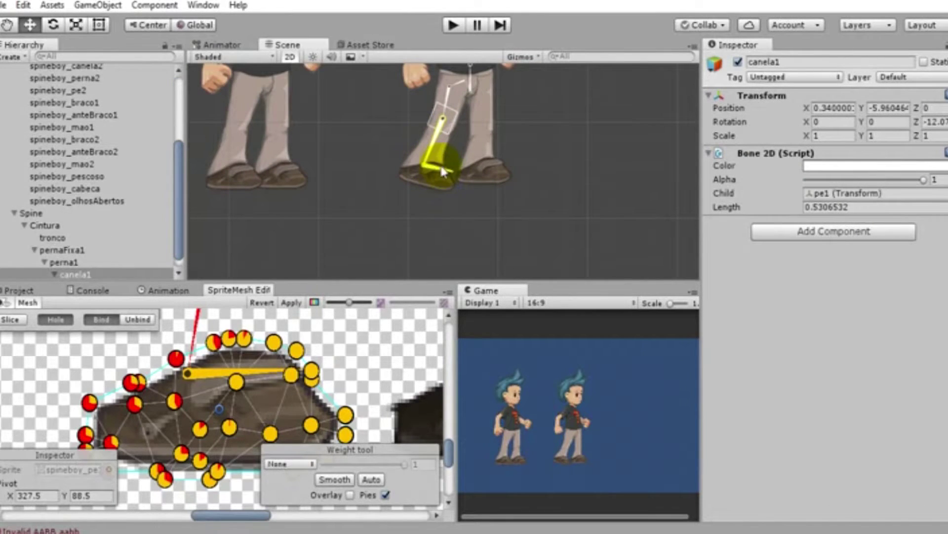
{"action": "mouse_move", "coordinate": [444, 173]}
{"action": "left_mouse_down"}
{"action": "mouse_move", "coordinate": [444, 165]}
{"action": "mouse_move", "coordinate": [452, 174]}
{"action": "left_mouse_up"}
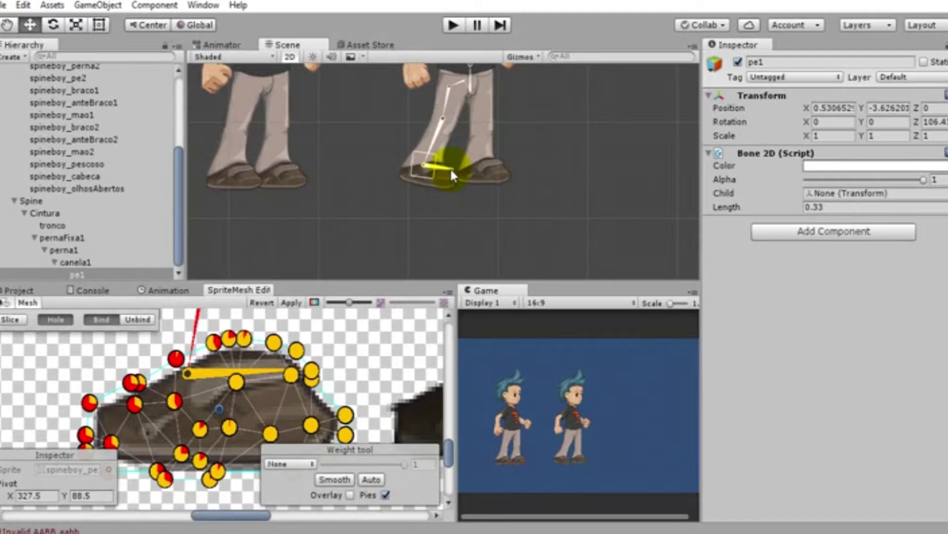
{"action": "scroll", "coordinate": [346, 375], "scroll_direction": "down", "scroll_amount": 3}
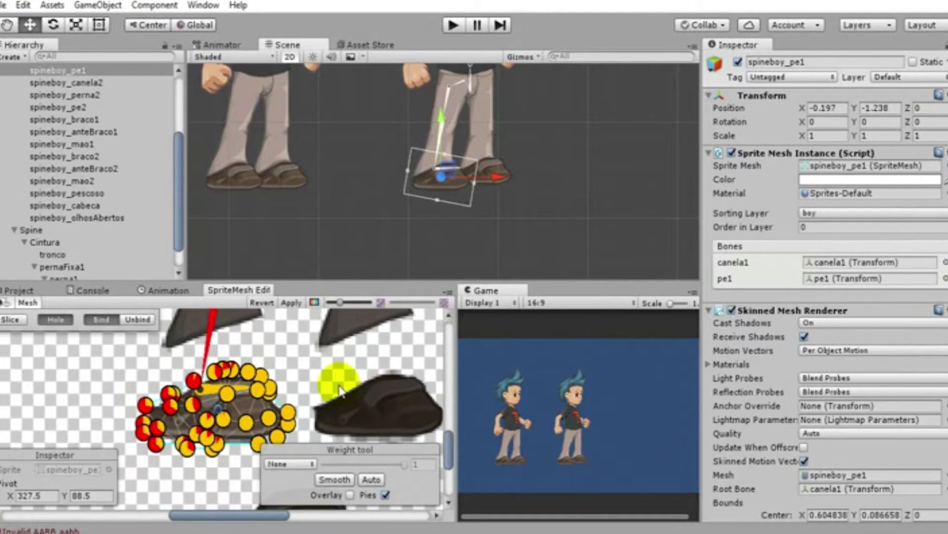
{"action": "scroll", "coordinate": [238, 408], "scroll_direction": "up", "scroll_amount": 3}
{"action": "scroll", "coordinate": [142, 380], "scroll_direction": "down", "scroll_amount": 2}
Select all foot vertices, smooth their weights, and set canela1's weight to 0
{"action": "left_click_drag", "start_coordinate": [69, 371], "coordinate": [258, 453]}
{"action": "left_click_drag", "start_coordinate": [122, 364], "coordinate": [316, 439]}
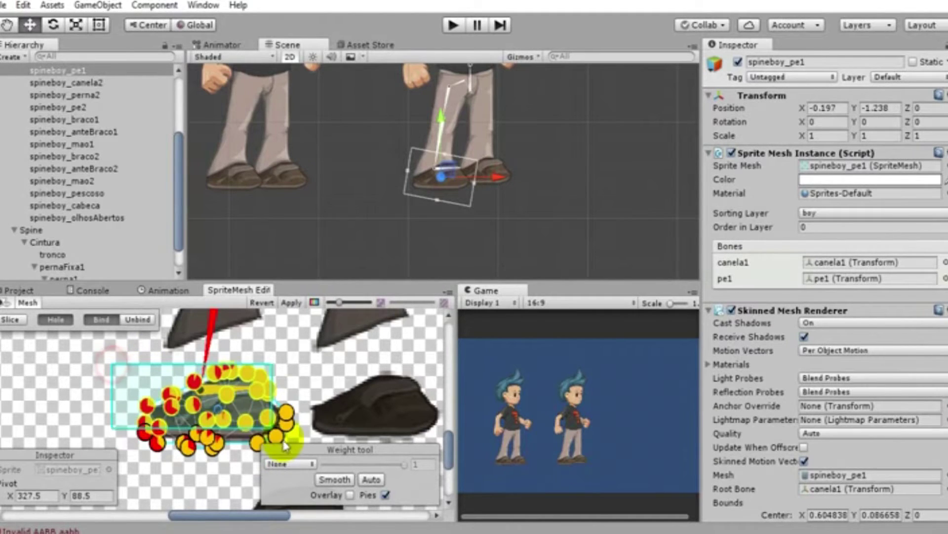
{"action": "left_click", "coordinate": [353, 474]}
{"action": "left_click", "coordinate": [276, 464]}
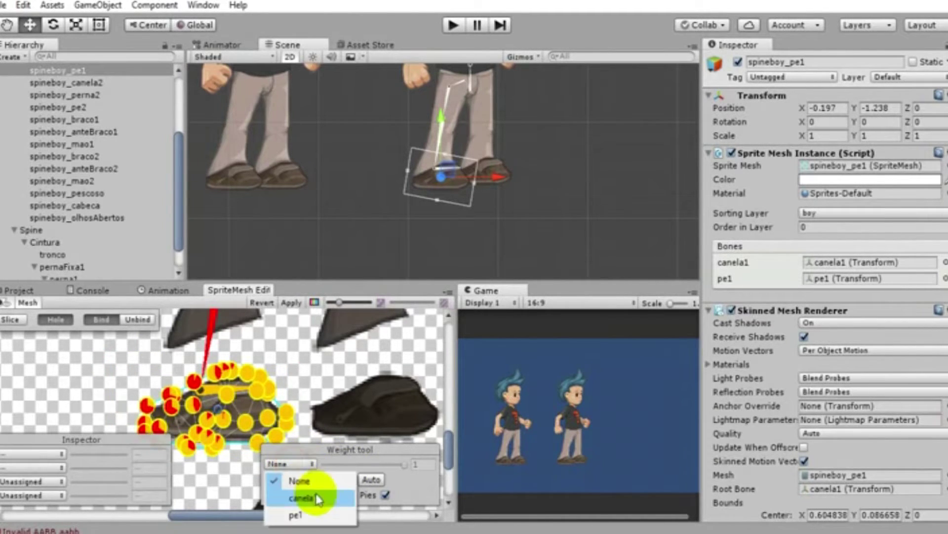
{"action": "left_click", "coordinate": [277, 499]}
{"action": "left_click_drag", "start_coordinate": [413, 465], "coordinate": [376, 465]}
{"action": "left_click", "coordinate": [319, 481]}
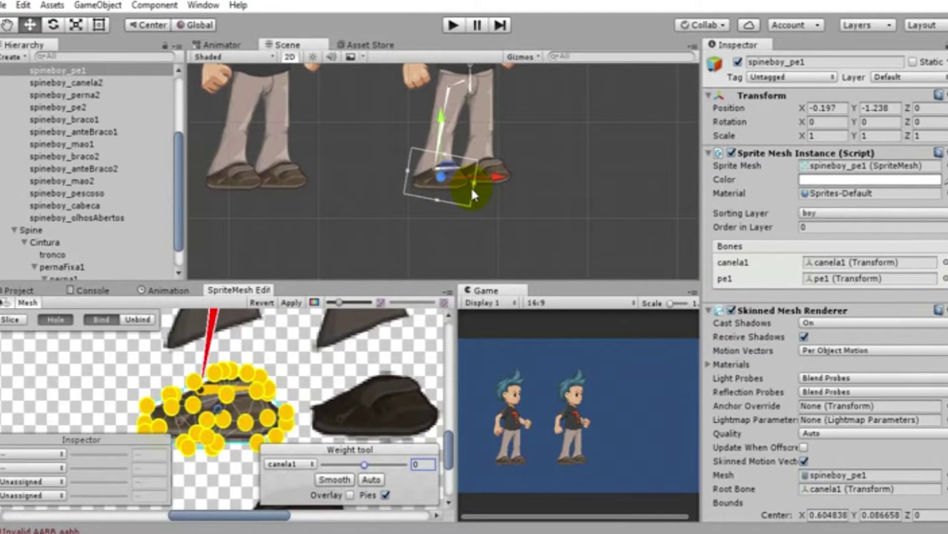
Rotate the foot bone pe1 to verify the new weights, then reselect spineboy_pe1
{"action": "scroll", "coordinate": [471, 186], "scroll_direction": "up", "scroll_amount": 3}
{"action": "left_click_drag", "start_coordinate": [463, 165], "coordinate": [457, 172]}
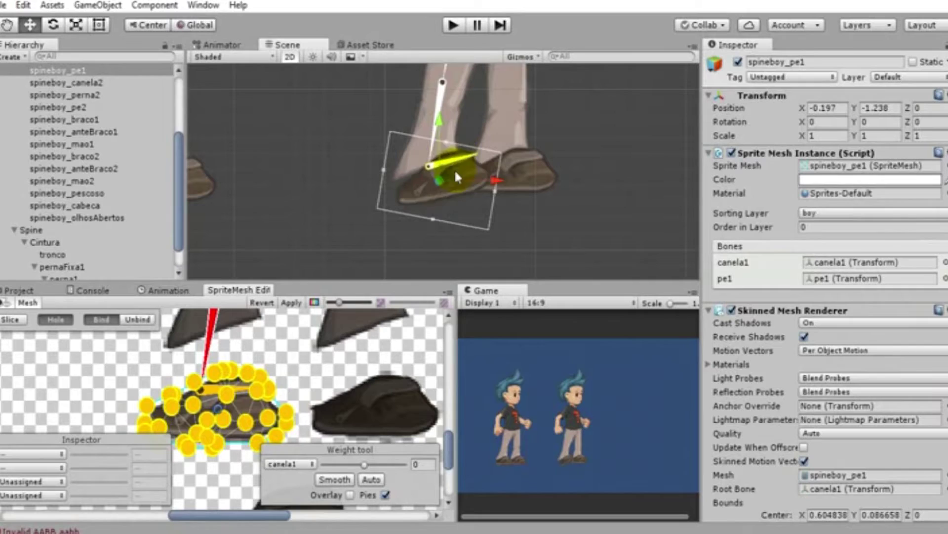
{"action": "left_click", "coordinate": [432, 164]}
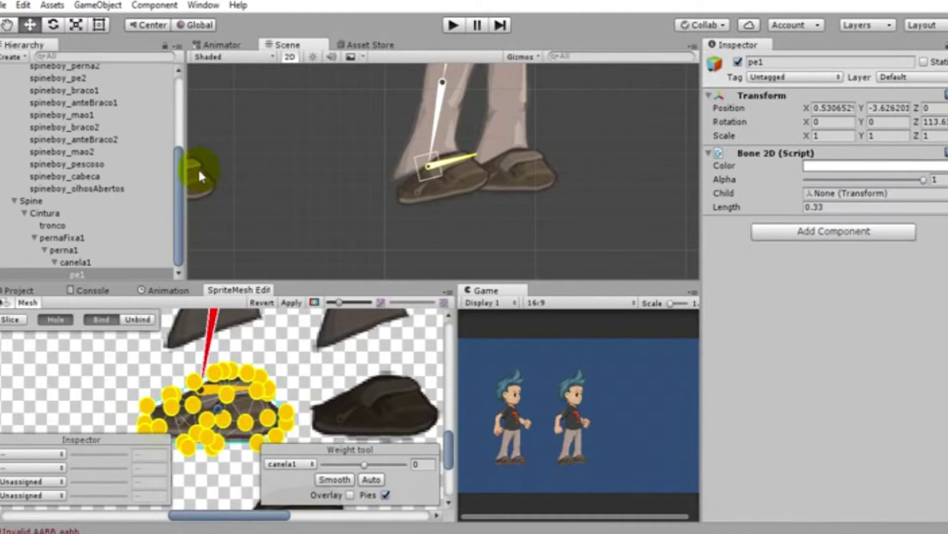
{"action": "left_click", "coordinate": [202, 172]}
{"action": "scroll", "coordinate": [106, 163], "scroll_direction": "up", "scroll_amount": 3}
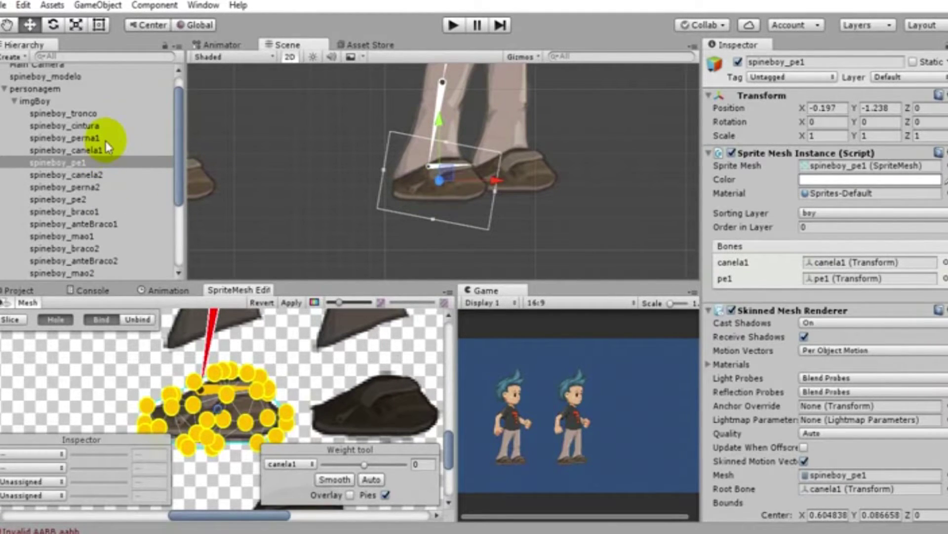
On spineboy_canela1, box-select the lower-left ankle vertices and remove canela1's weight from them
{"action": "left_click", "coordinate": [105, 149]}
{"action": "scroll", "coordinate": [307, 402], "scroll_direction": "up", "scroll_amount": 3}
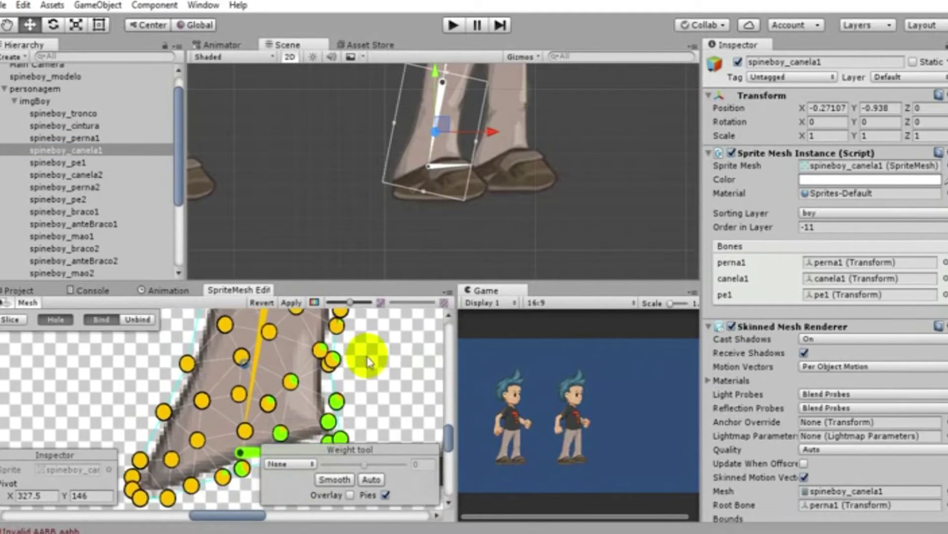
{"action": "scroll", "coordinate": [297, 359], "scroll_direction": "down", "scroll_amount": 3}
{"action": "left_click_drag", "start_coordinate": [151, 408], "coordinate": [262, 449]}
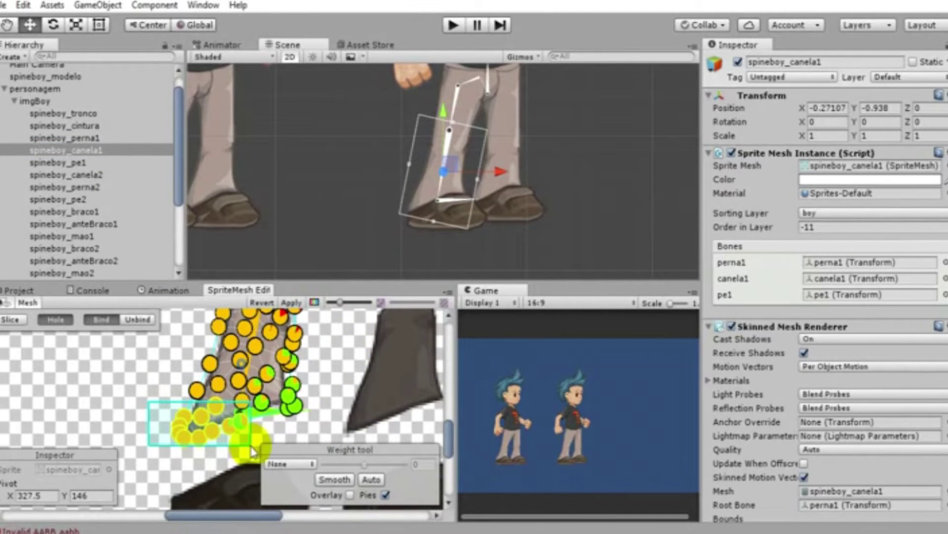
{"action": "left_click", "coordinate": [303, 467]}
{"action": "left_click", "coordinate": [326, 445]}
{"action": "left_click_drag", "start_coordinate": [365, 465], "coordinate": [305, 472]}
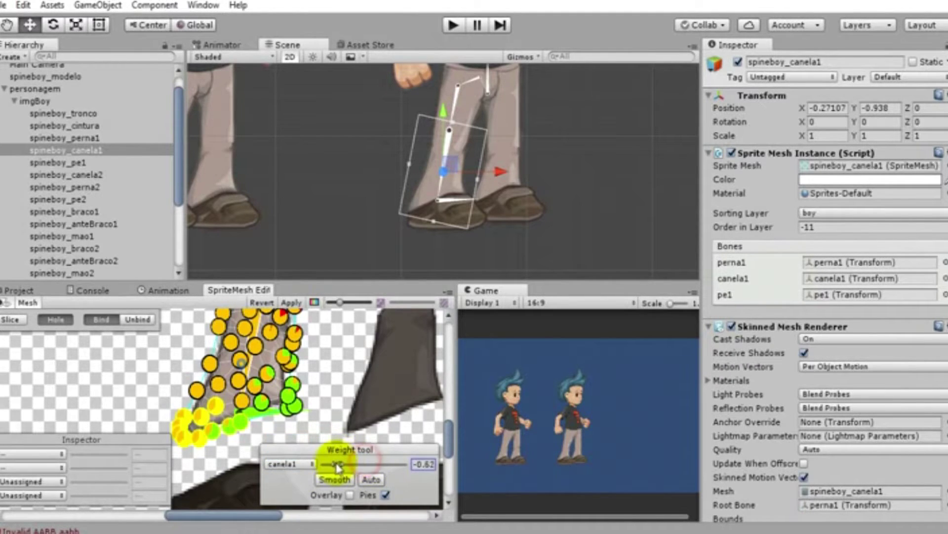
Adjust pe1 and perna1 weights, drive canela1's weight to -1, and apply the shin edits
{"action": "left_click", "coordinate": [301, 466]}
{"action": "left_click", "coordinate": [297, 468]}
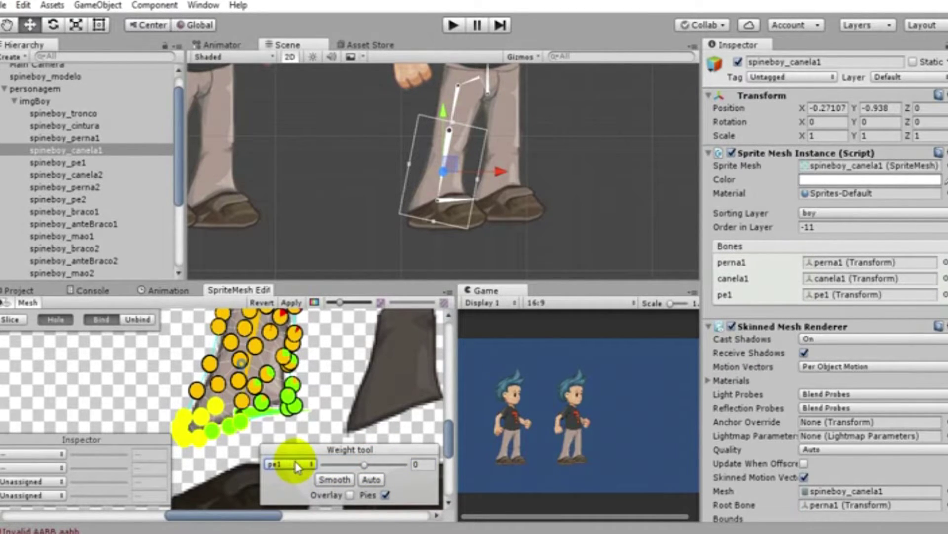
{"action": "left_click", "coordinate": [296, 467]}
{"action": "left_click", "coordinate": [313, 426]}
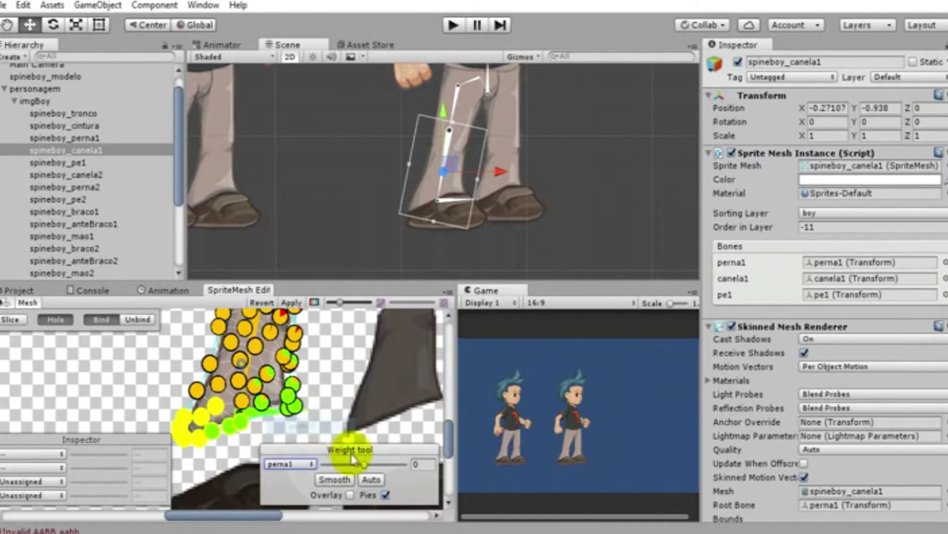
{"action": "left_click_drag", "start_coordinate": [365, 467], "coordinate": [419, 469]}
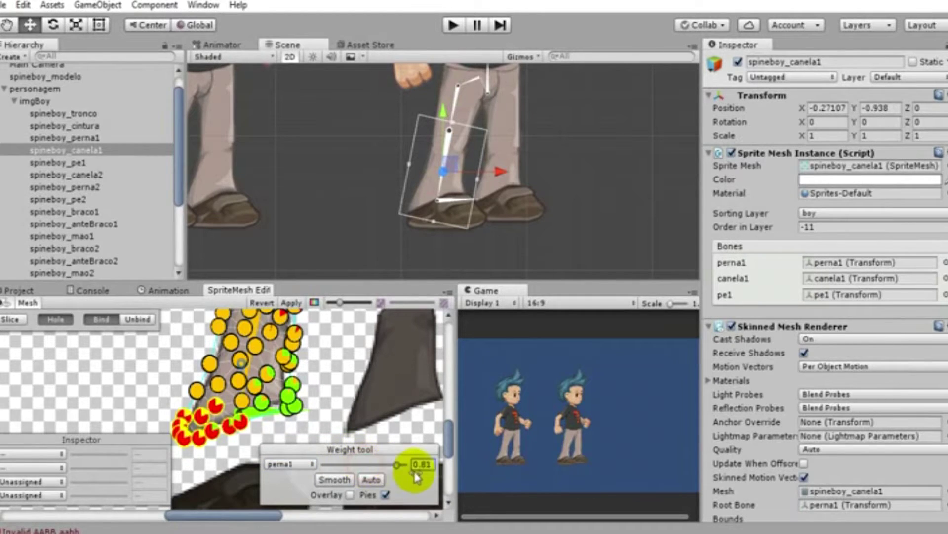
{"action": "left_click", "coordinate": [291, 465]}
{"action": "left_click", "coordinate": [302, 442]}
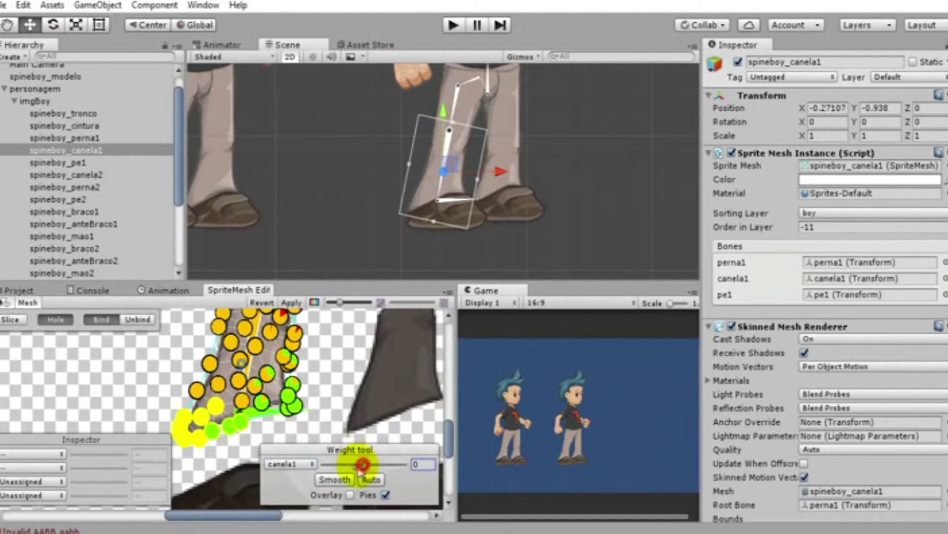
{"action": "left_click_drag", "start_coordinate": [362, 464], "coordinate": [286, 475]}
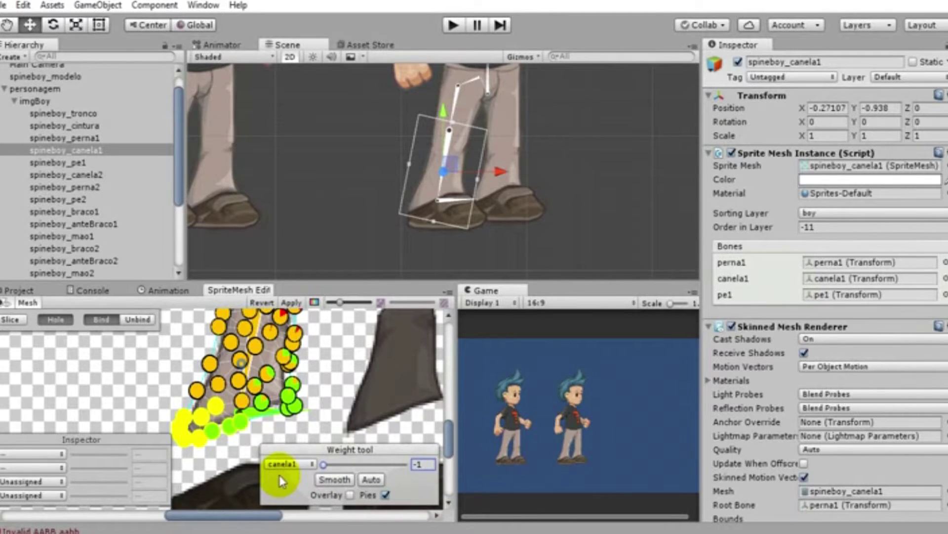
{"action": "left_click", "coordinate": [289, 463]}
{"action": "left_click", "coordinate": [283, 473]}
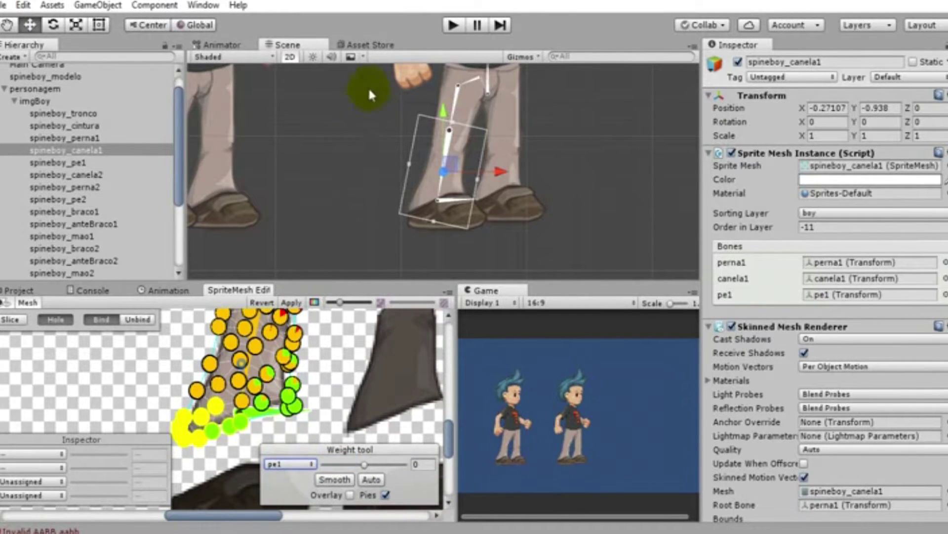
{"action": "left_click", "coordinate": [290, 302]}
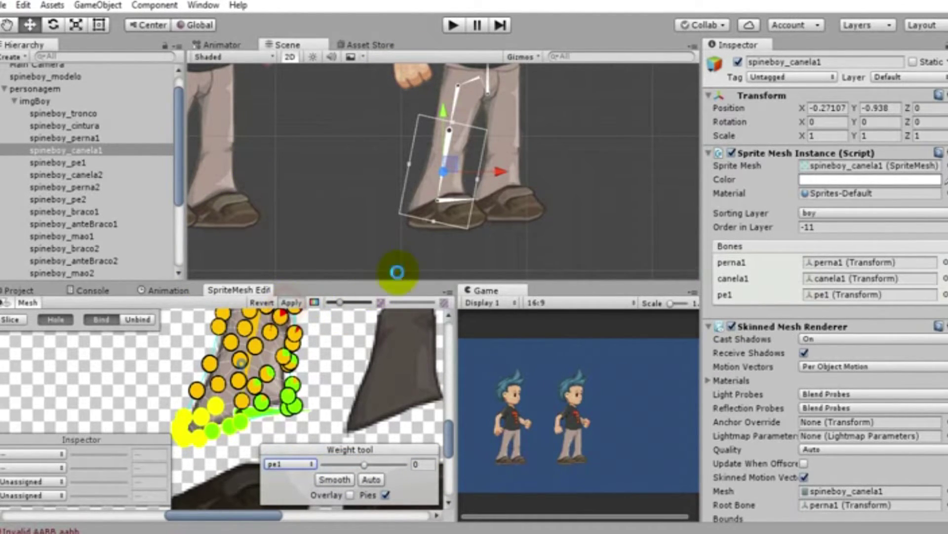
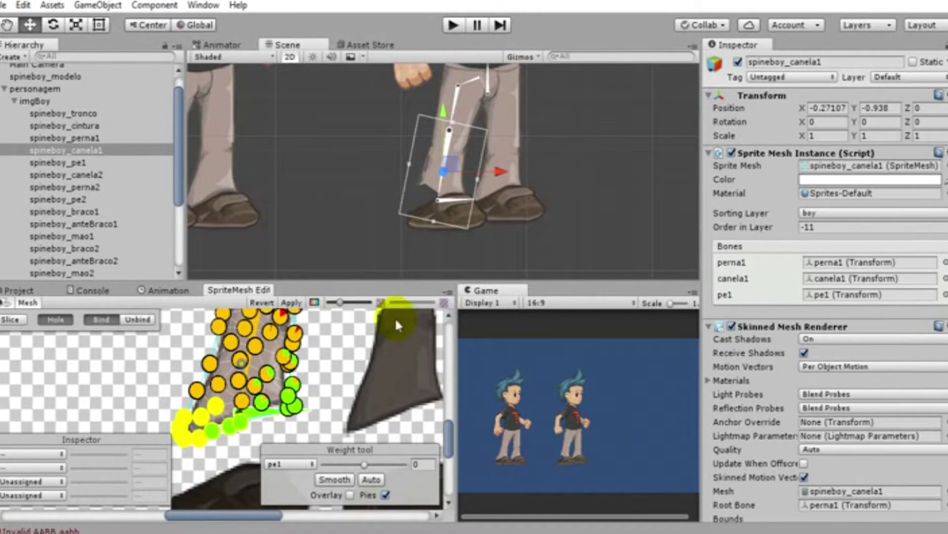
Auto-weight the spineboy_canela1 shin mesh, apply it, and smooth the canela1 bone weights
{"action": "left_click", "coordinate": [371, 479]}
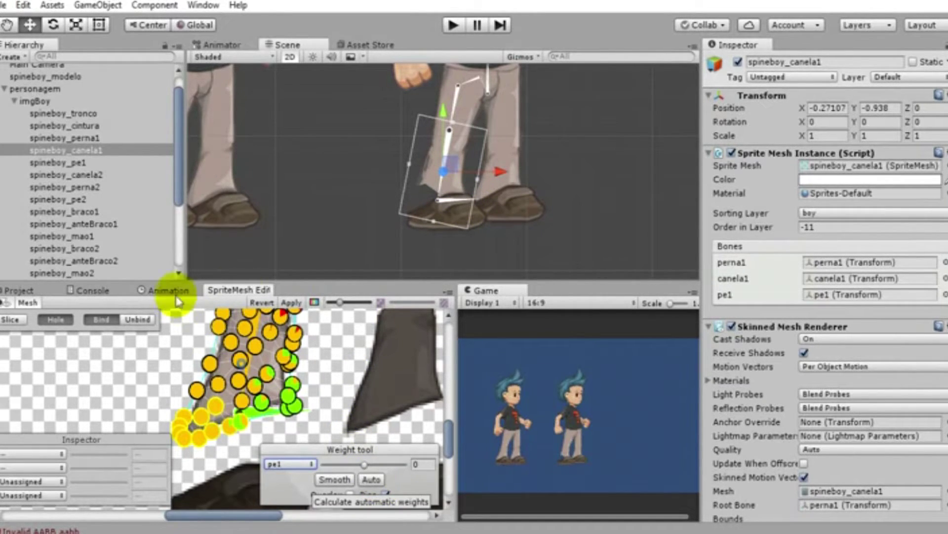
{"action": "left_click", "coordinate": [298, 302]}
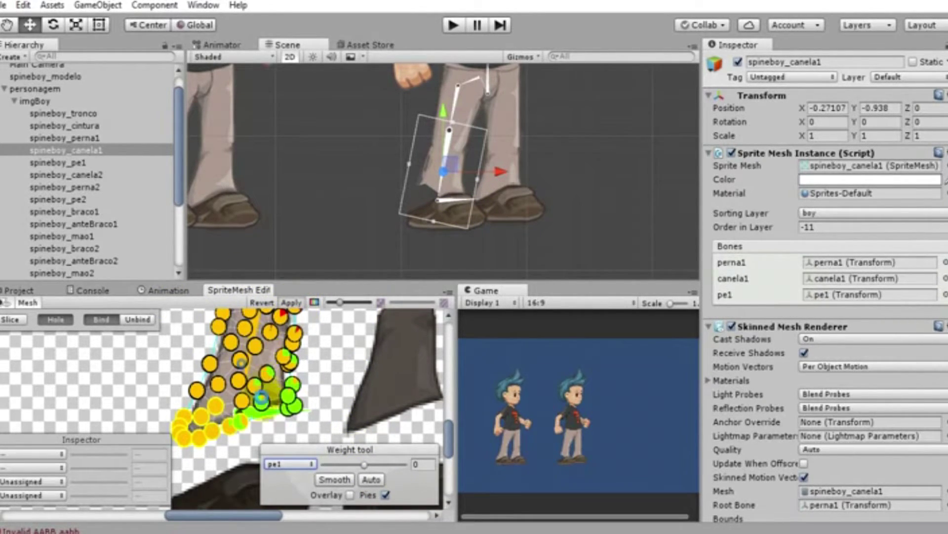
{"action": "left_click", "coordinate": [289, 464]}
{"action": "left_click", "coordinate": [284, 442]}
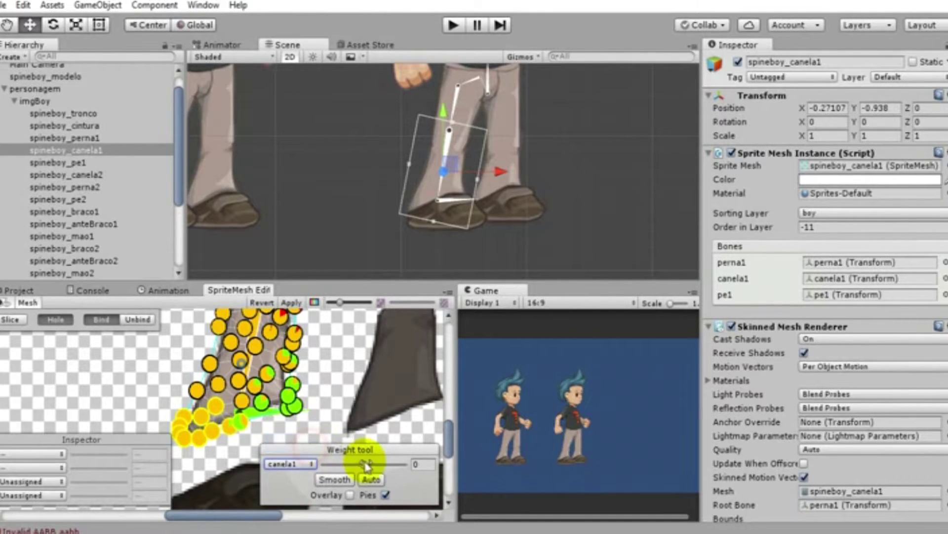
{"action": "left_click_drag", "start_coordinate": [362, 463], "coordinate": [433, 476]}
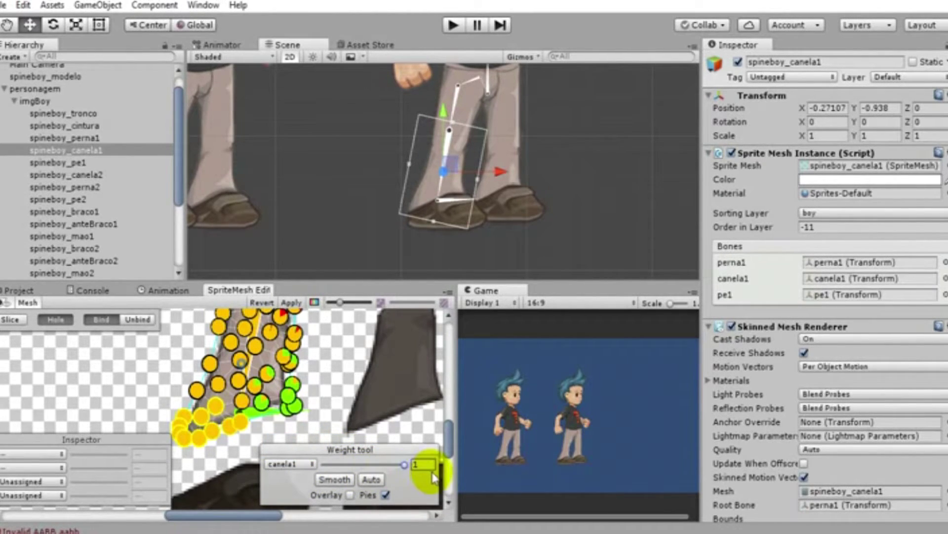
{"action": "left_click", "coordinate": [340, 479]}
{"action": "left_click_drag", "start_coordinate": [364, 464], "coordinate": [349, 465]}
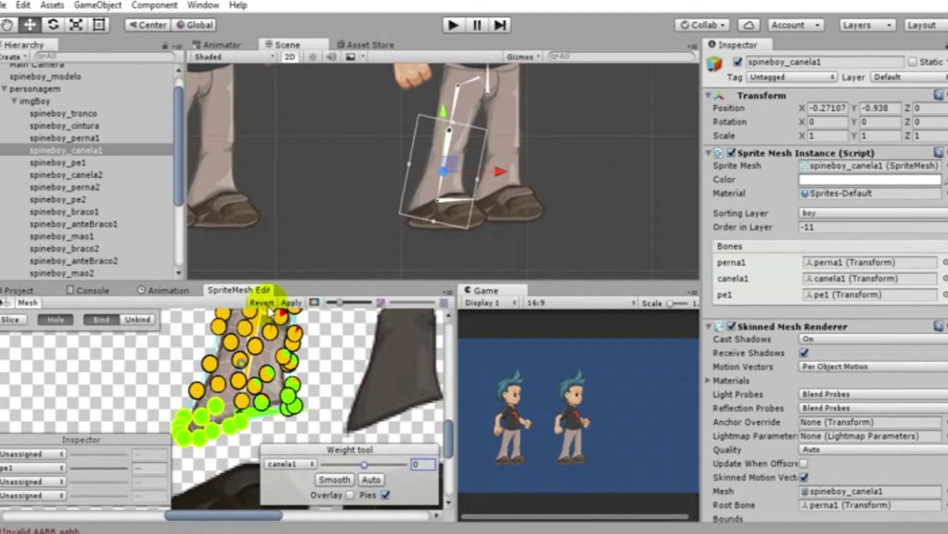
Rotate the pe1 foot and leg bones to test the shin deformation, undoing the test pose
{"action": "mouse_move", "coordinate": [453, 223]}
{"action": "left_mouse_down"}
{"action": "mouse_move", "coordinate": [462, 191]}
{"action": "mouse_move", "coordinate": [458, 233]}
{"action": "mouse_move", "coordinate": [459, 210]}
{"action": "left_mouse_up"}
{"action": "left_click", "coordinate": [456, 203]}
{"action": "left_click", "coordinate": [481, 204]}
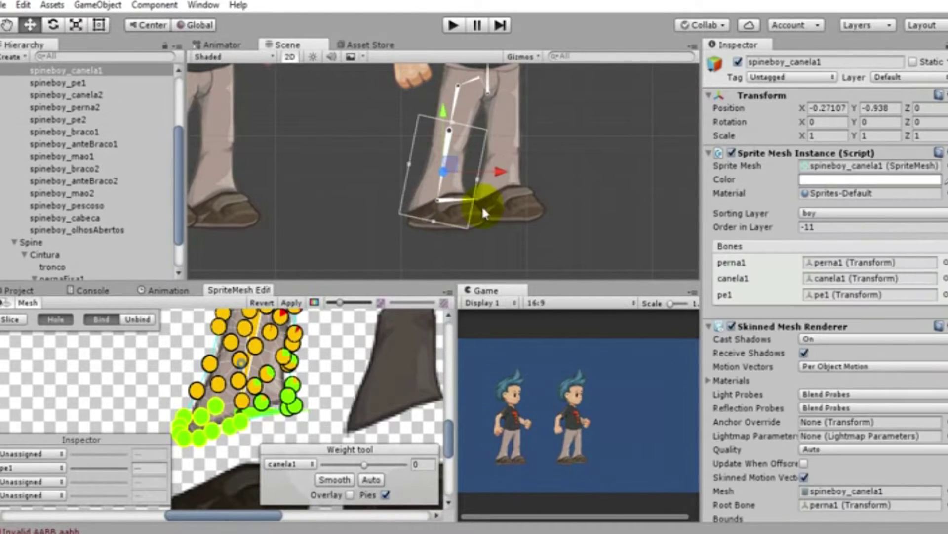
{"action": "key", "text": "ctrl+z"}
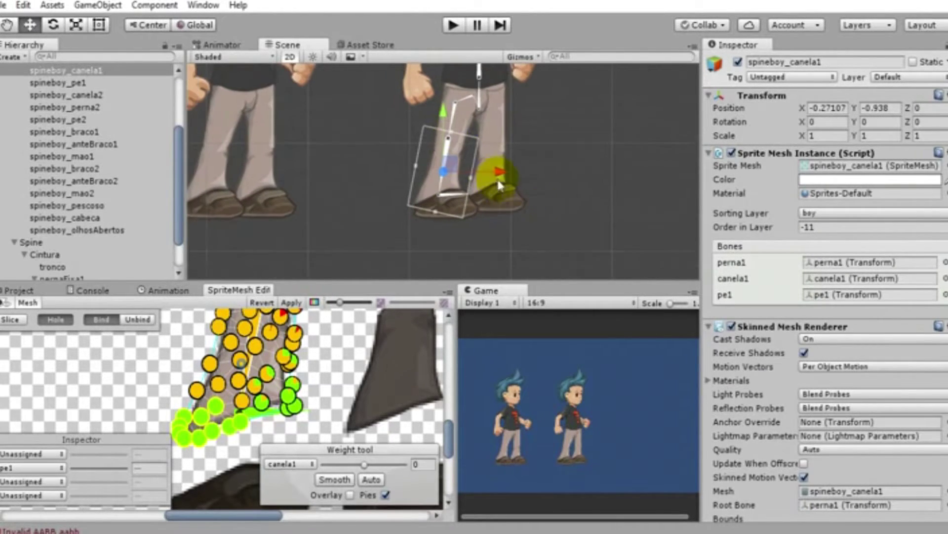
{"action": "left_click_drag", "start_coordinate": [452, 130], "coordinate": [452, 131]}
{"action": "left_click", "coordinate": [453, 134]}
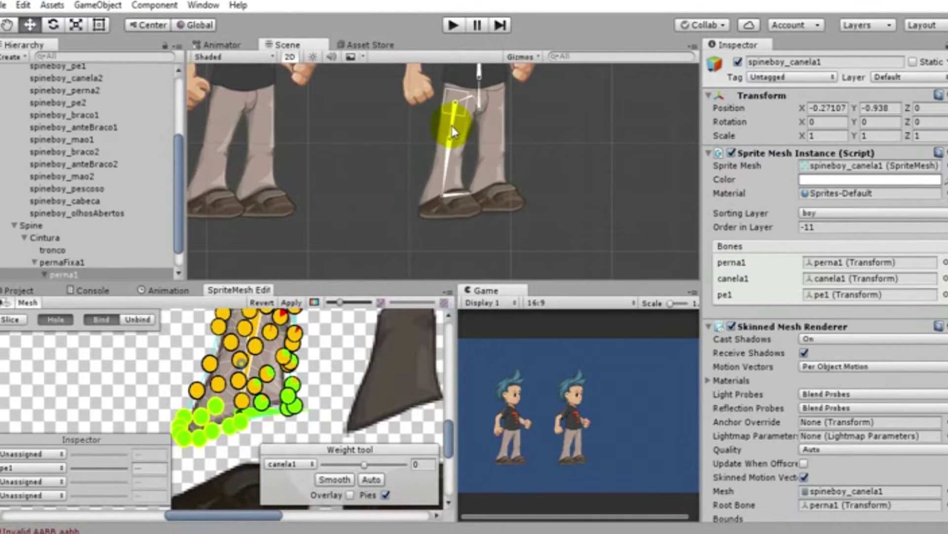
{"action": "left_click", "coordinate": [467, 136]}
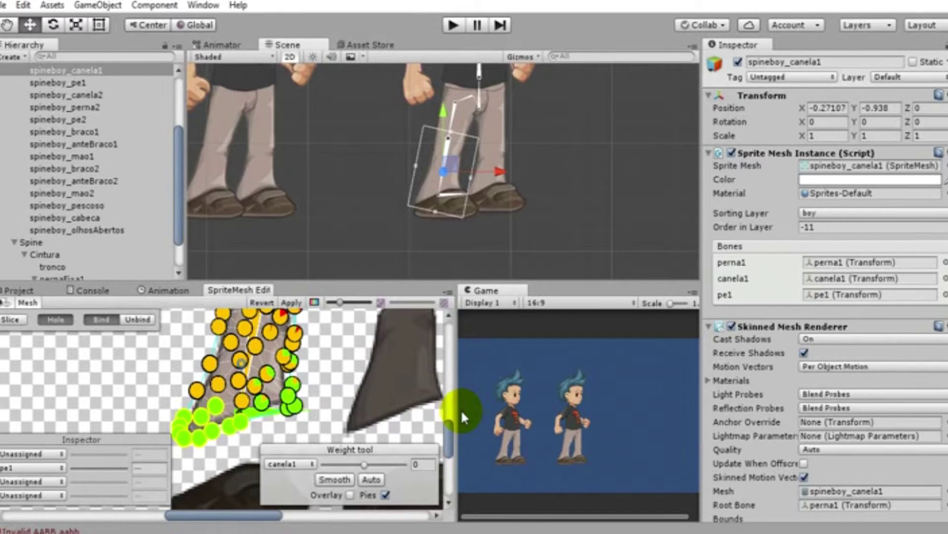
{"action": "scroll", "coordinate": [90, 193], "scroll_direction": "up", "scroll_amount": 5}
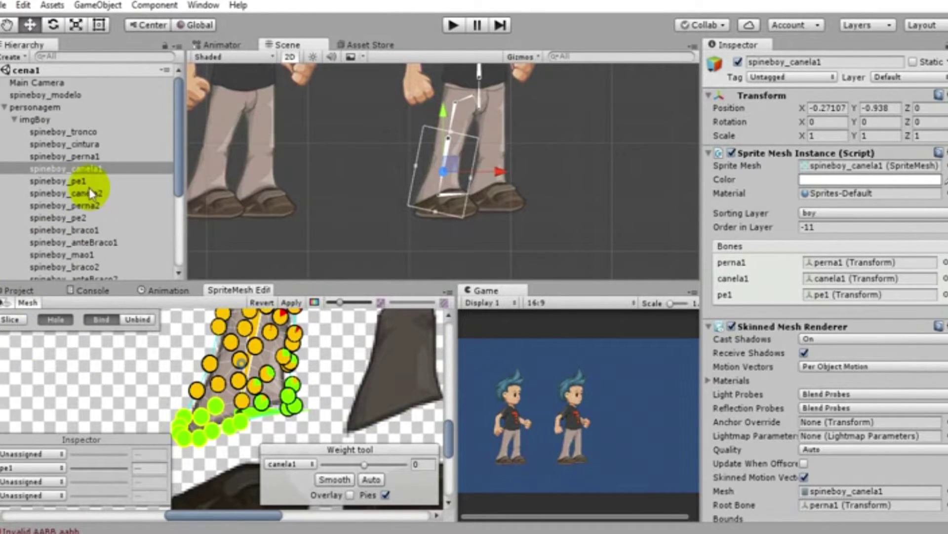
Duplicate the pernaFixa1 bone chain and rename the copy pernaFixa2
{"action": "left_click", "coordinate": [14, 120]}
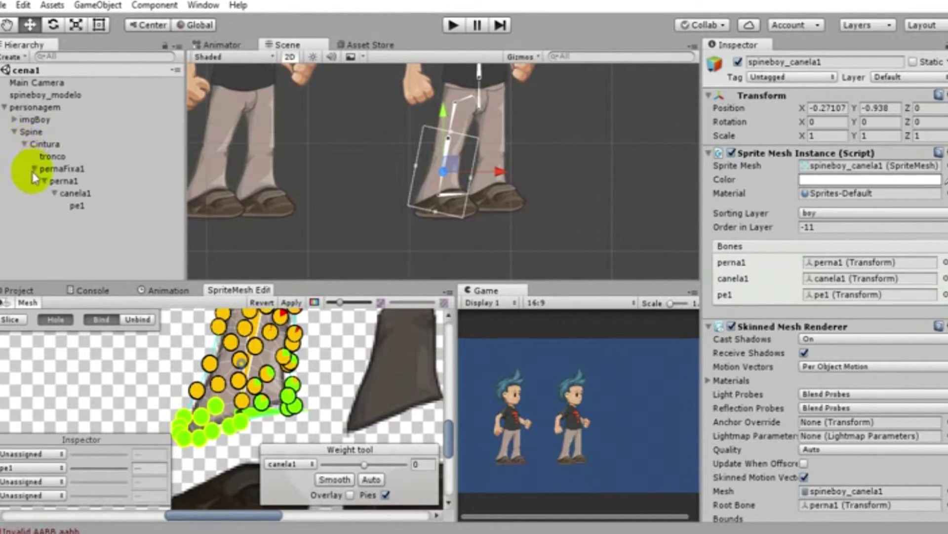
{"action": "left_click", "coordinate": [65, 168]}
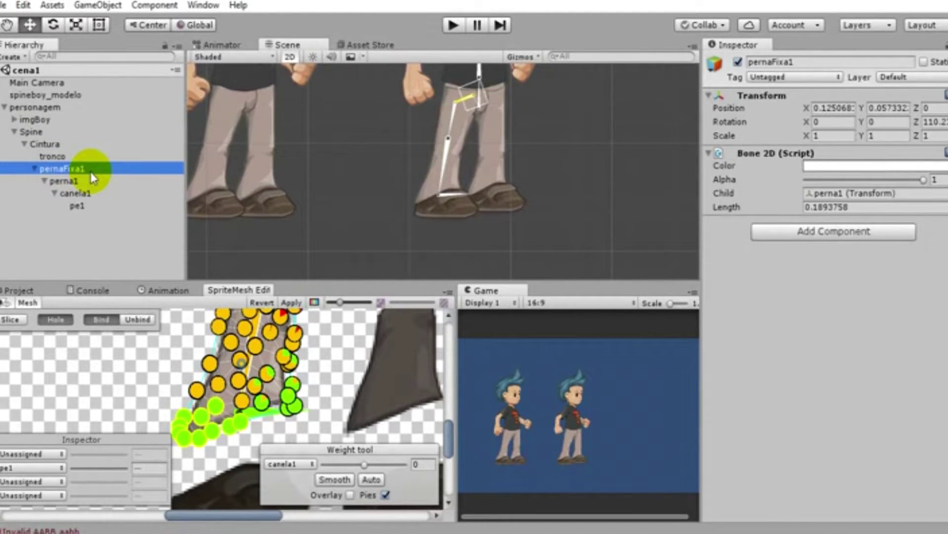
{"action": "key", "text": "ctrl+d"}
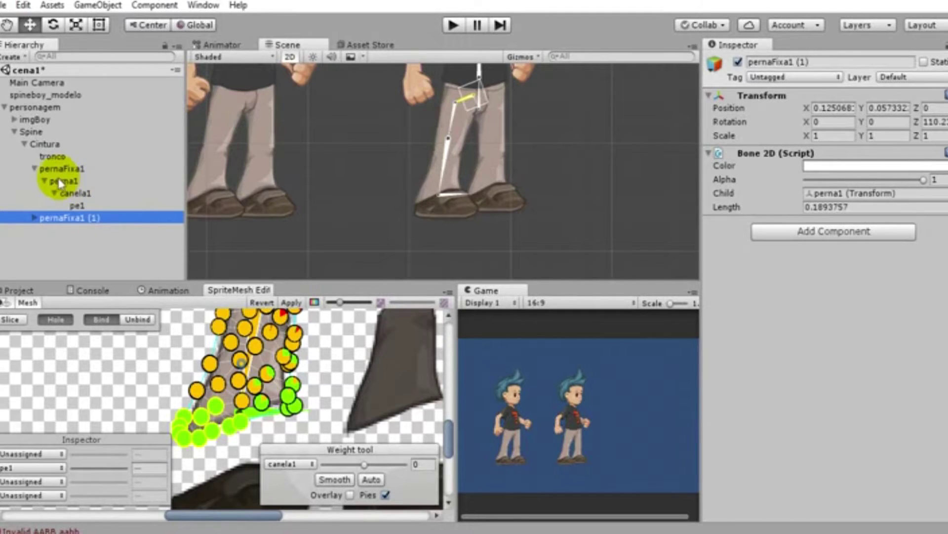
{"action": "left_click", "coordinate": [87, 220]}
{"action": "left_click_drag", "start_coordinate": [80, 218], "coordinate": [165, 226]}
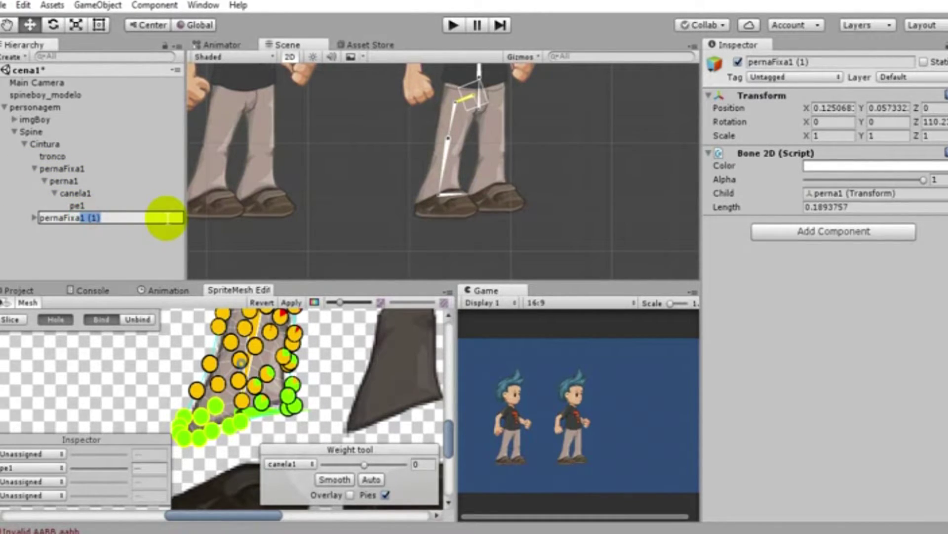
{"action": "type", "text": "2"}
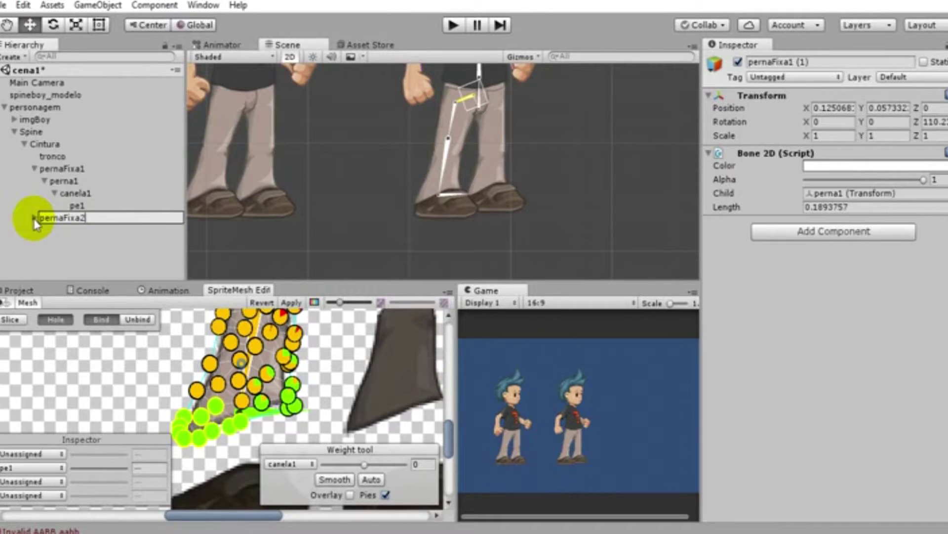
{"action": "key", "text": "Return"}
Rename the copied child bones to perna2, canela2 and pe2
{"action": "left_click", "coordinate": [33, 217]}
{"action": "left_click", "coordinate": [86, 234]}
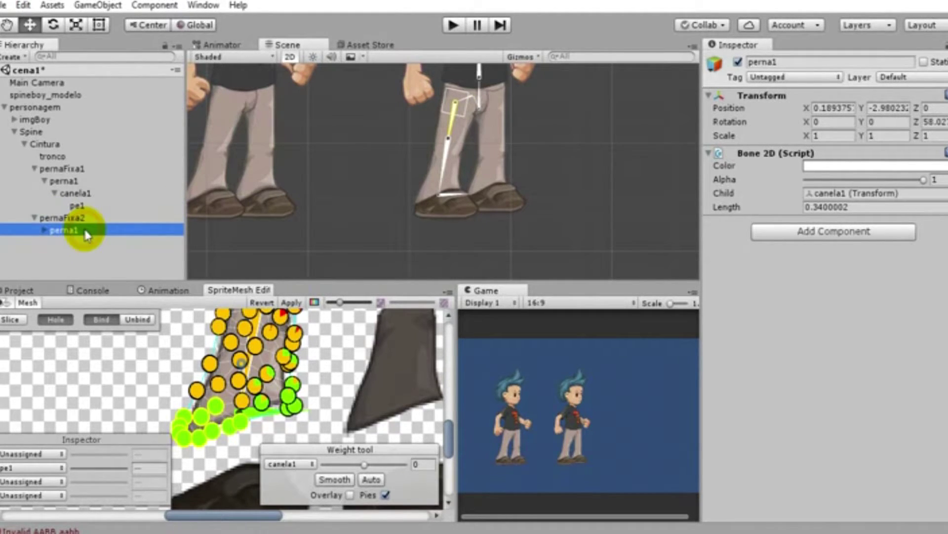
{"action": "left_click", "coordinate": [85, 229]}
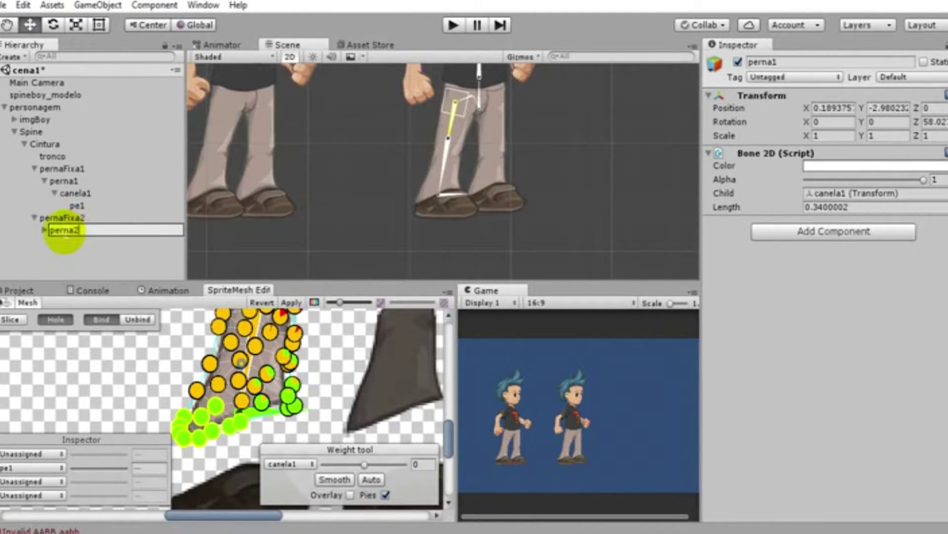
{"action": "left_click", "coordinate": [44, 230]}
{"action": "left_click", "coordinate": [102, 242]}
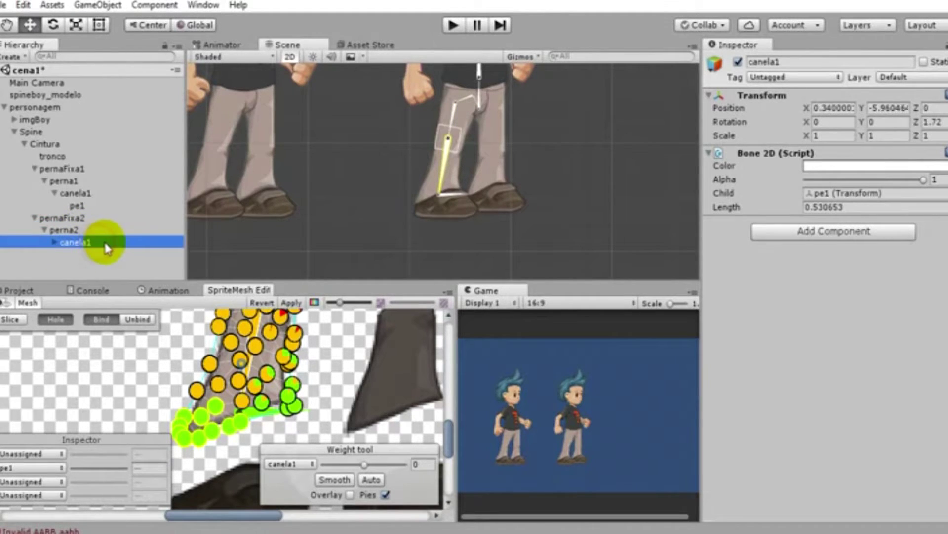
{"action": "left_click", "coordinate": [104, 242]}
{"action": "type", "text": "2"}
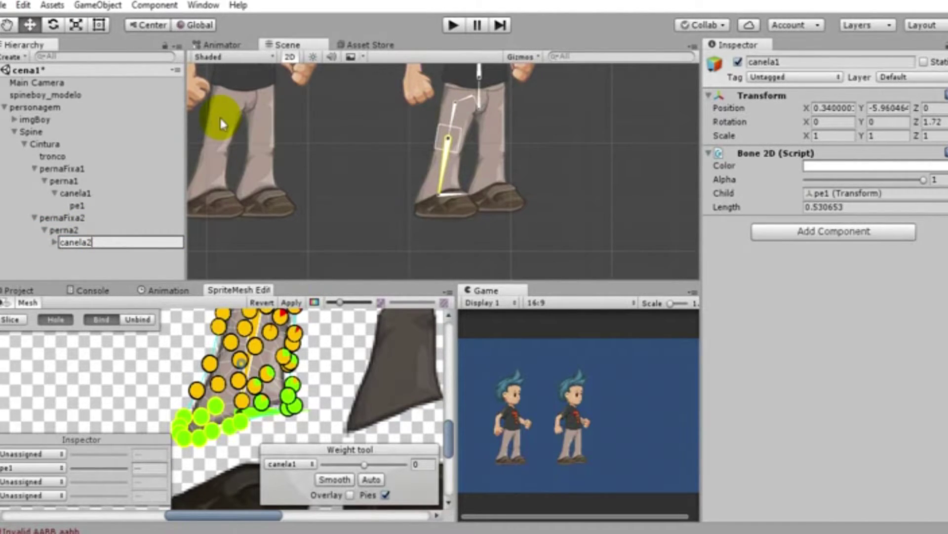
{"action": "left_click", "coordinate": [57, 248]}
{"action": "left_click", "coordinate": [55, 242]}
{"action": "left_click", "coordinate": [100, 254]}
{"action": "left_click", "coordinate": [99, 255]}
{"action": "type", "text": "pe2"}
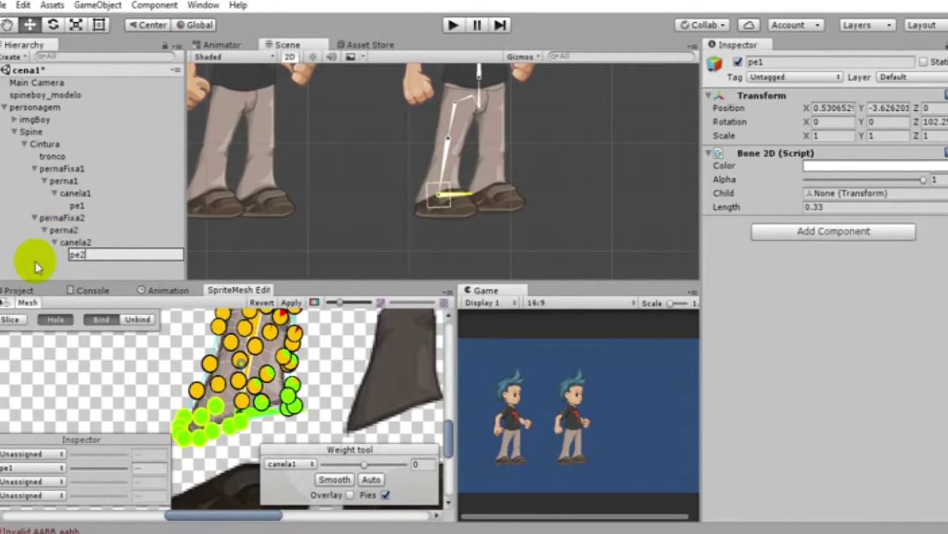
{"action": "left_click", "coordinate": [69, 217]}
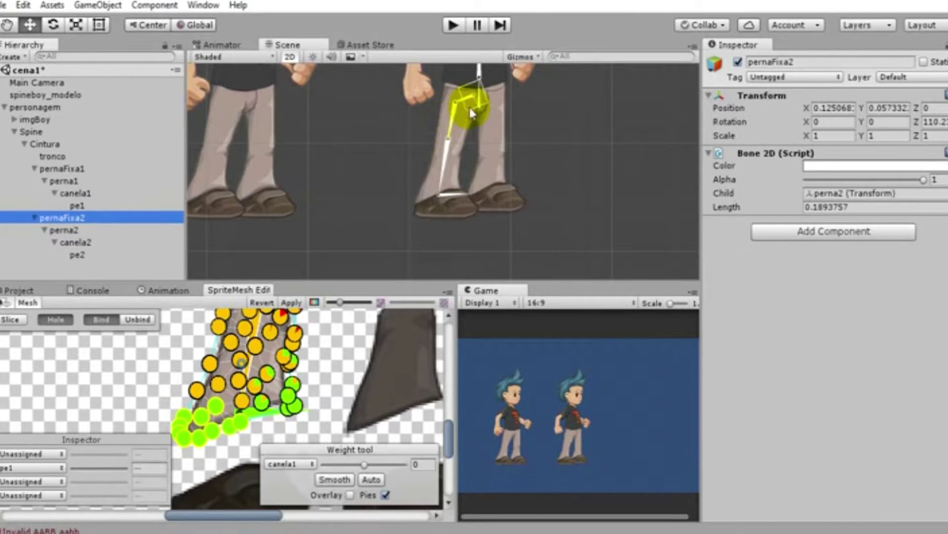
Move pernaFixa2 and swing perna2 down along the character's other thigh
{"action": "left_click_drag", "start_coordinate": [467, 100], "coordinate": [482, 100]}
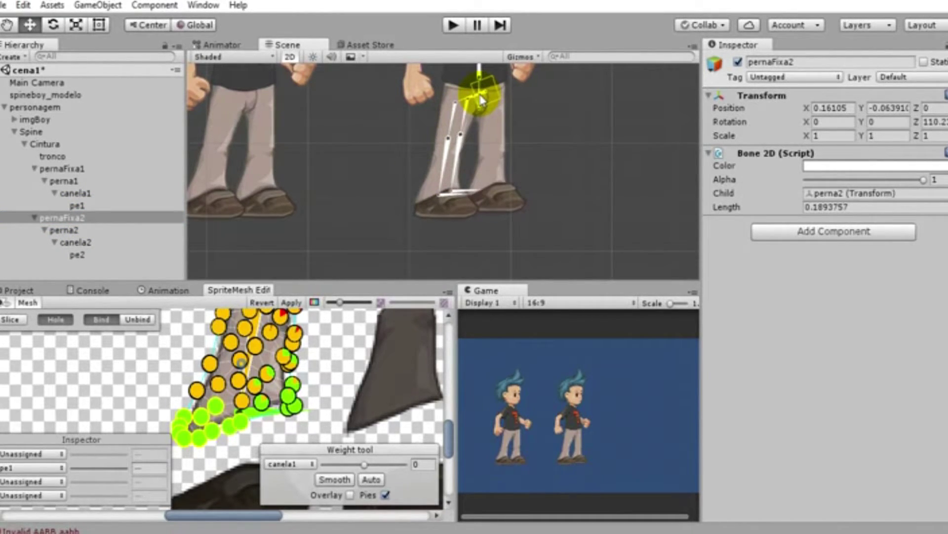
{"action": "scroll", "coordinate": [473, 105], "scroll_direction": "up", "scroll_amount": 3}
{"action": "scroll", "coordinate": [583, 89], "scroll_direction": "up", "scroll_amount": 3}
{"action": "scroll", "coordinate": [487, 243], "scroll_direction": "up", "scroll_amount": 3}
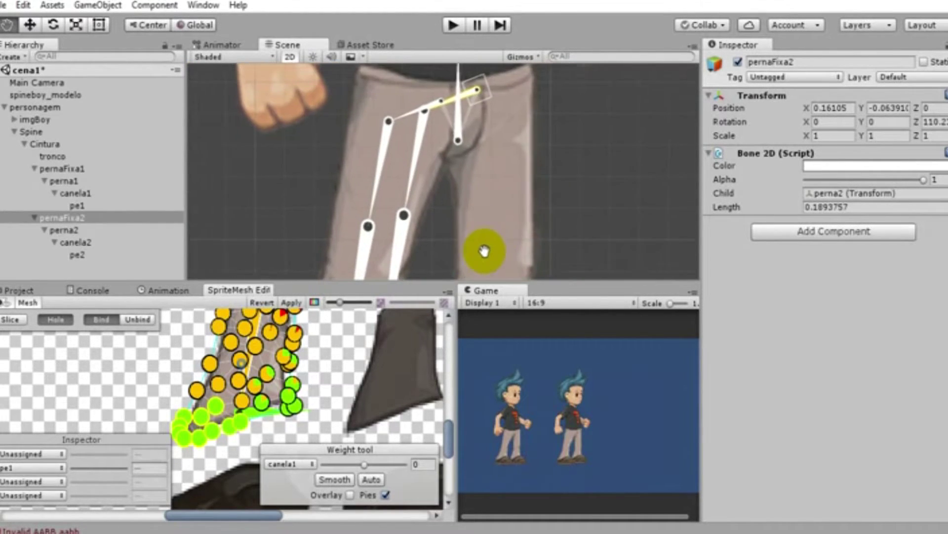
{"action": "scroll", "coordinate": [383, 161], "scroll_direction": "up", "scroll_amount": 1}
{"action": "left_click_drag", "start_coordinate": [403, 163], "coordinate": [496, 153]}
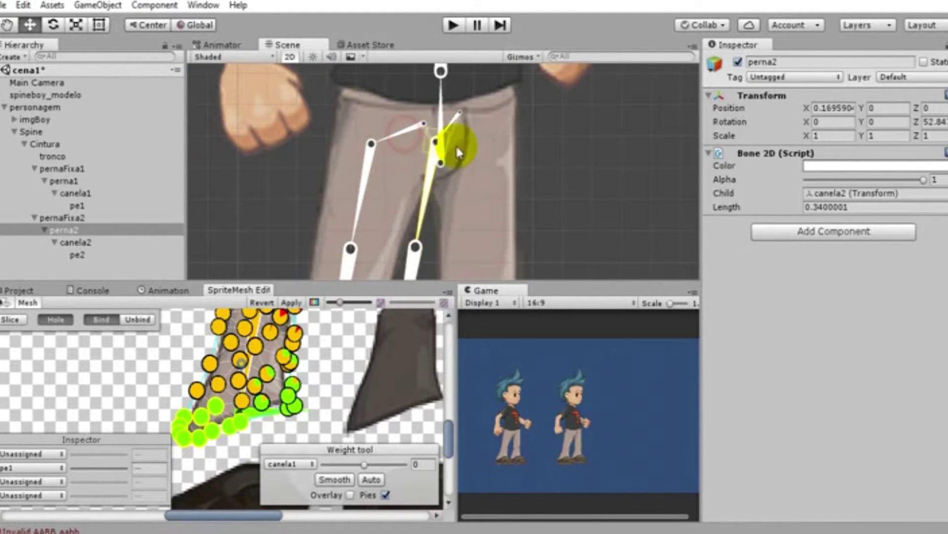
{"action": "mouse_move", "coordinate": [469, 126]}
{"action": "left_mouse_down"}
{"action": "mouse_move", "coordinate": [460, 119]}
{"action": "mouse_move", "coordinate": [467, 170]}
{"action": "mouse_move", "coordinate": [484, 148]}
{"action": "left_mouse_up"}
{"action": "left_click", "coordinate": [459, 118]}
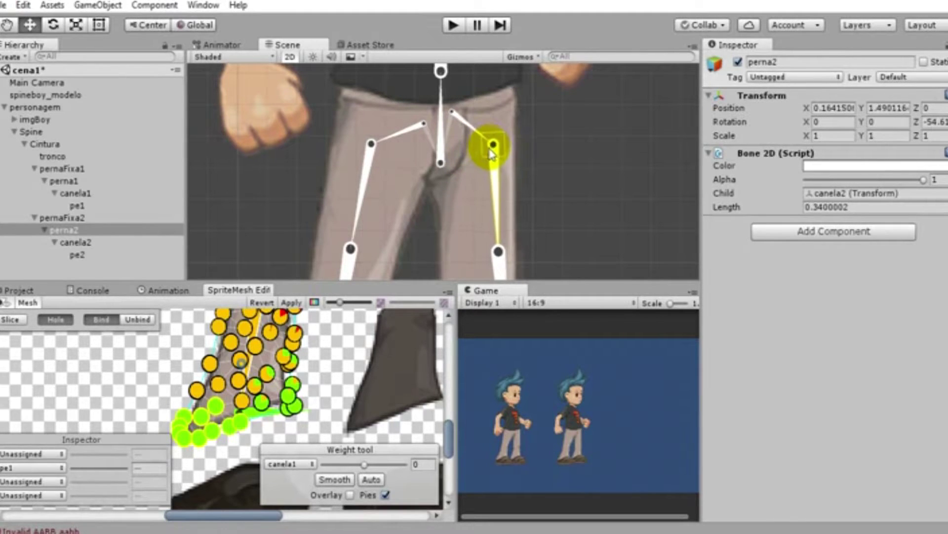
{"action": "left_click_drag", "start_coordinate": [483, 149], "coordinate": [487, 147]}
{"action": "scroll", "coordinate": [526, 164], "scroll_direction": "down", "scroll_amount": 3}
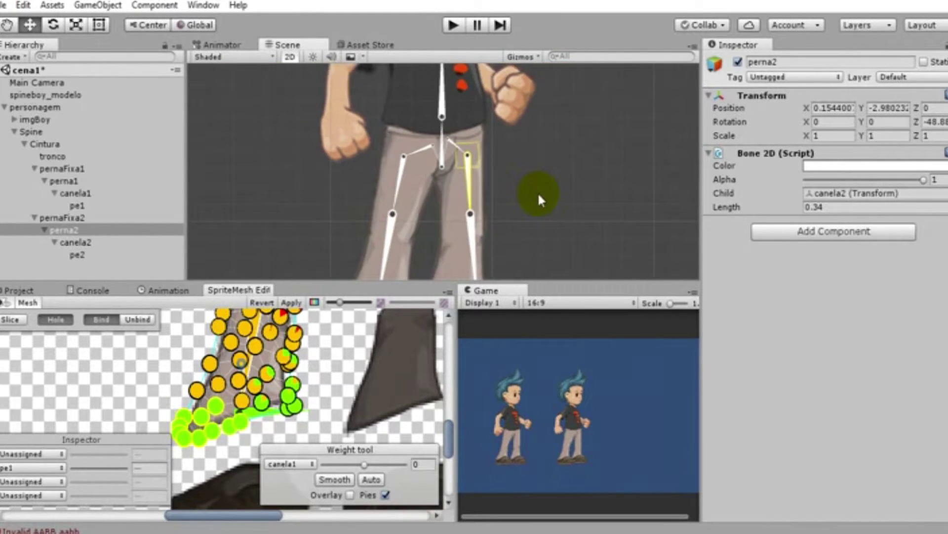
{"action": "middle_click_drag", "start_coordinate": [537, 192], "coordinate": [544, 139]}
Fit the canela2 knee joint and pe2 foot bone to the right leg and shoe
{"action": "left_click", "coordinate": [484, 192]}
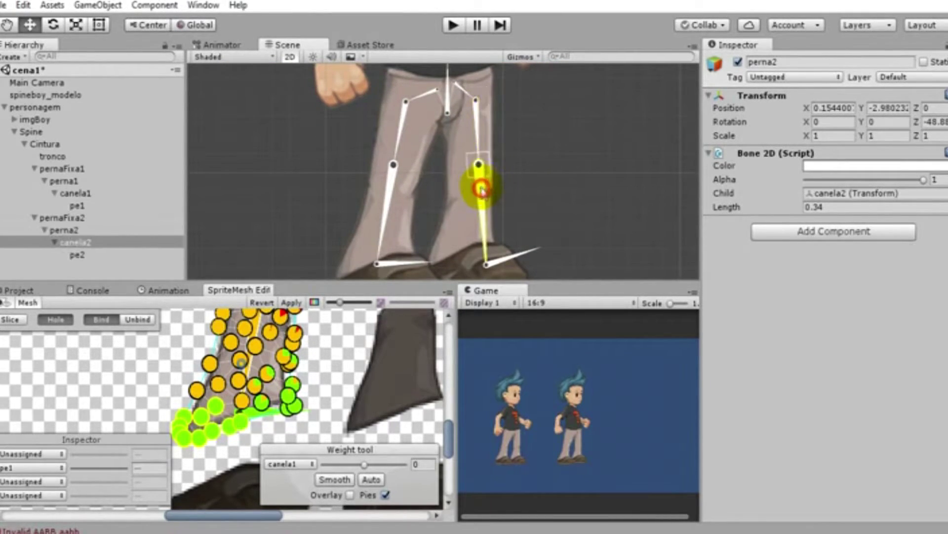
{"action": "left_click_drag", "start_coordinate": [476, 160], "coordinate": [469, 167]}
{"action": "left_click_drag", "start_coordinate": [477, 268], "coordinate": [460, 255]}
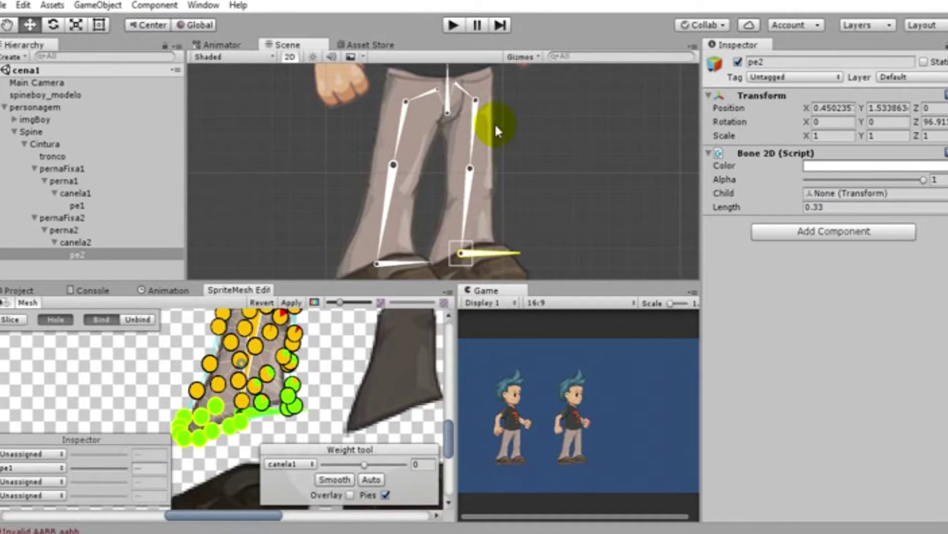
{"action": "double_click", "coordinate": [53, 148]}
{"action": "scroll", "coordinate": [273, 167], "scroll_direction": "up", "scroll_amount": 1}
{"action": "scroll", "coordinate": [449, 204], "scroll_direction": "up", "scroll_amount": 3}
{"action": "scroll", "coordinate": [451, 212], "scroll_direction": "up", "scroll_amount": 5}
{"action": "scroll", "coordinate": [476, 203], "scroll_direction": "up", "scroll_amount": 2}
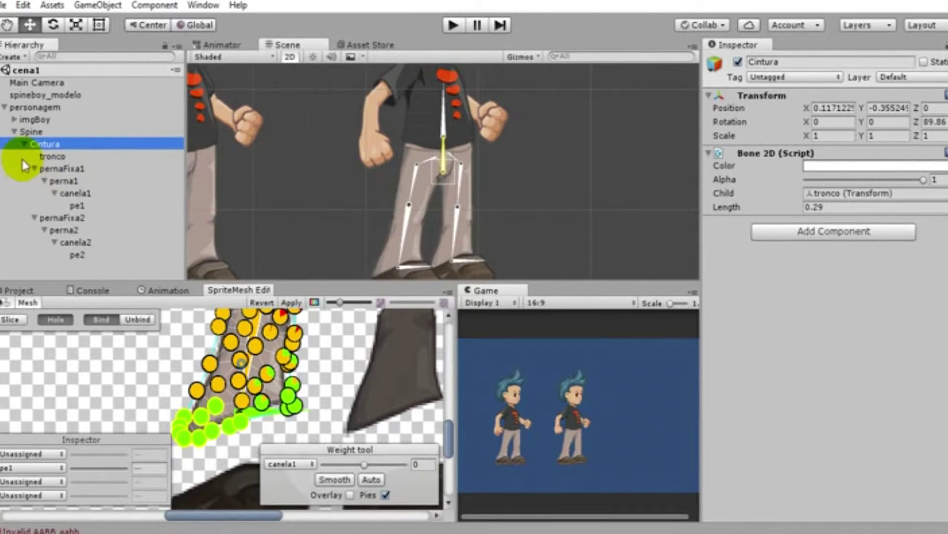
Select the spineboy_cintura waist mesh, unbind it from its bones, and apply
{"action": "left_click", "coordinate": [14, 119]}
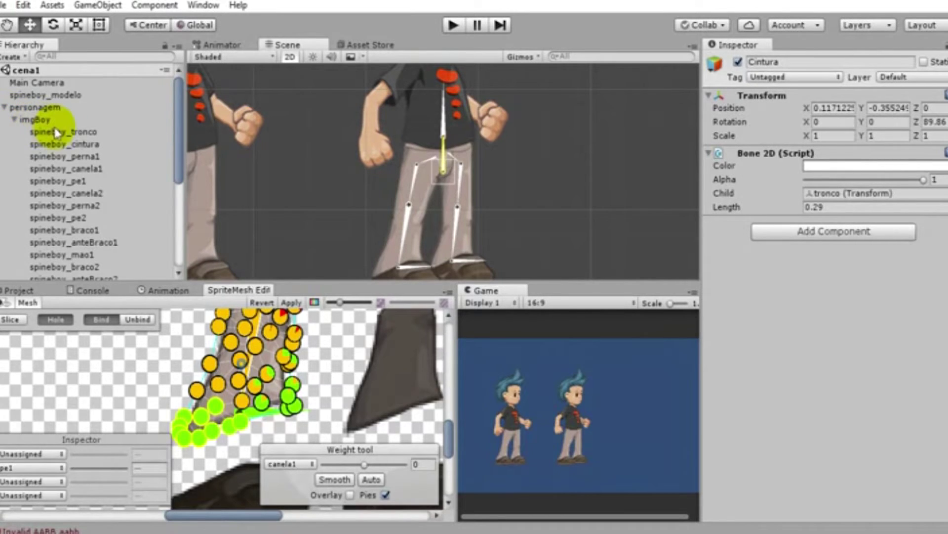
{"action": "left_click", "coordinate": [56, 130]}
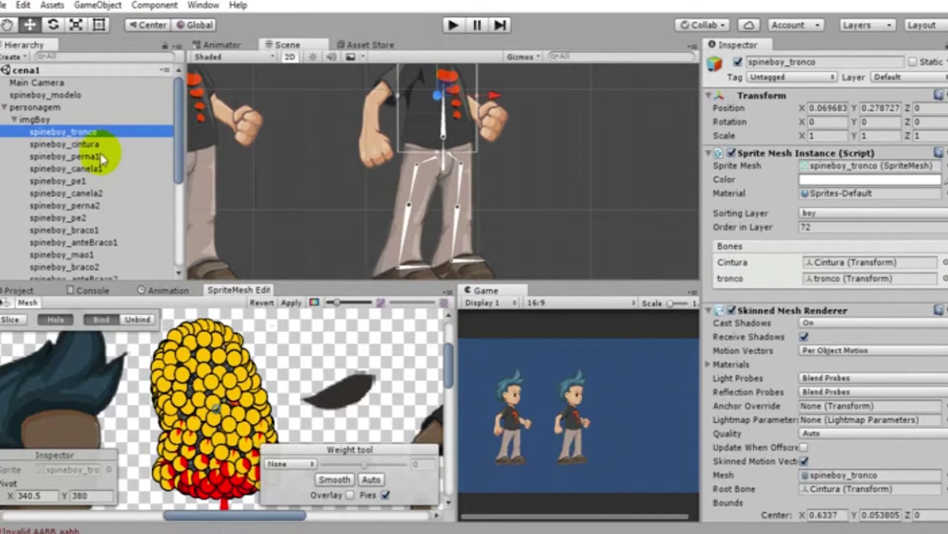
{"action": "left_click", "coordinate": [84, 144]}
{"action": "scroll", "coordinate": [435, 403], "scroll_direction": "up", "scroll_amount": 3}
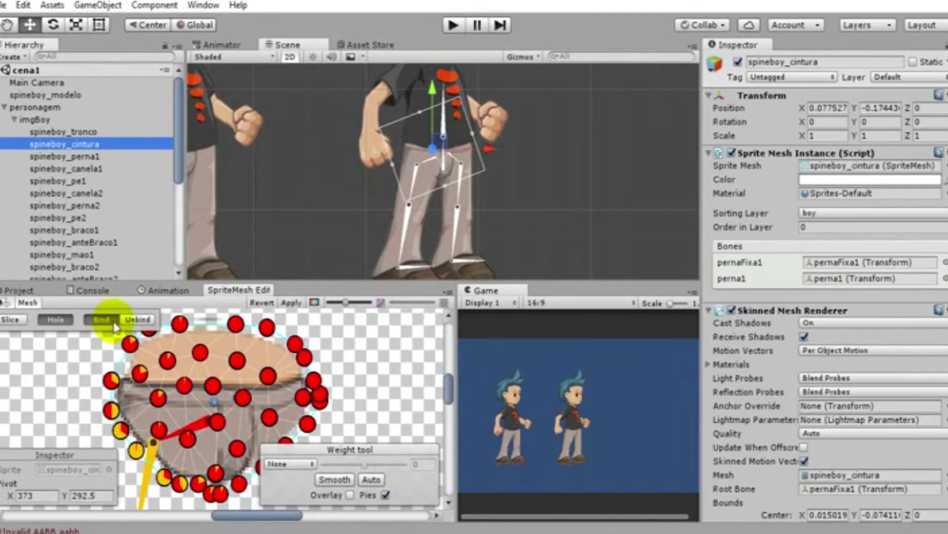
{"action": "left_click", "coordinate": [137, 319]}
{"action": "left_click", "coordinate": [280, 303]}
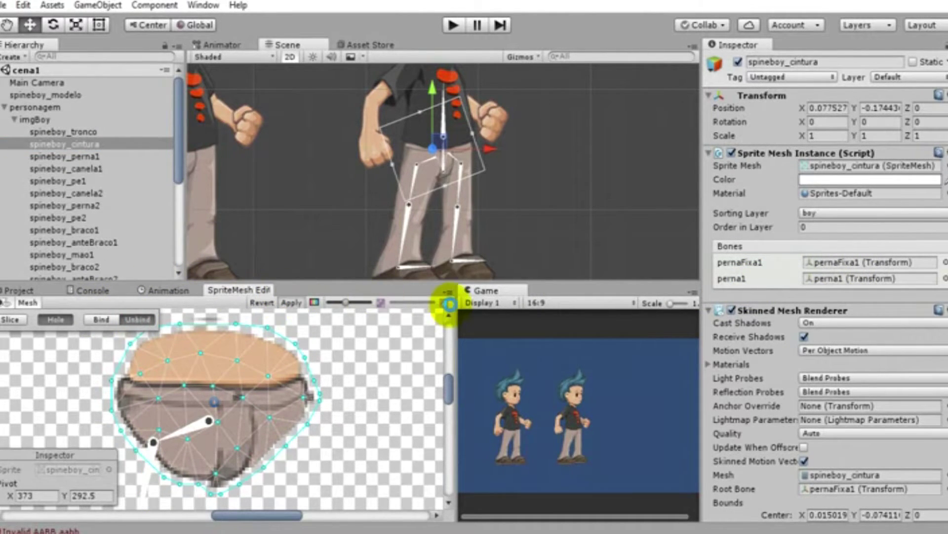
{"action": "scroll", "coordinate": [178, 165], "scroll_direction": "down", "scroll_amount": 5}
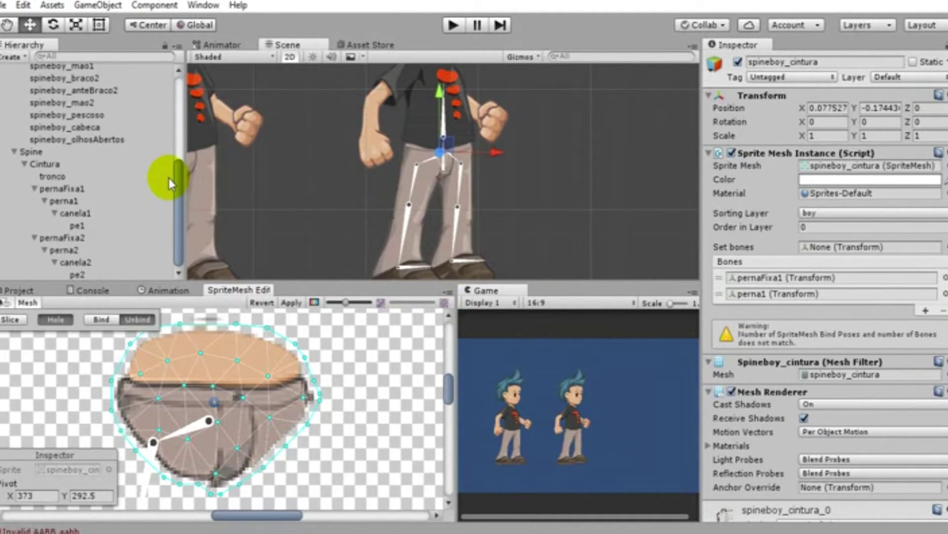
Add pernaFixa2 and perna2 as the third and fourth bones in the waist mesh's Bones list
{"action": "left_click", "coordinate": [927, 312]}
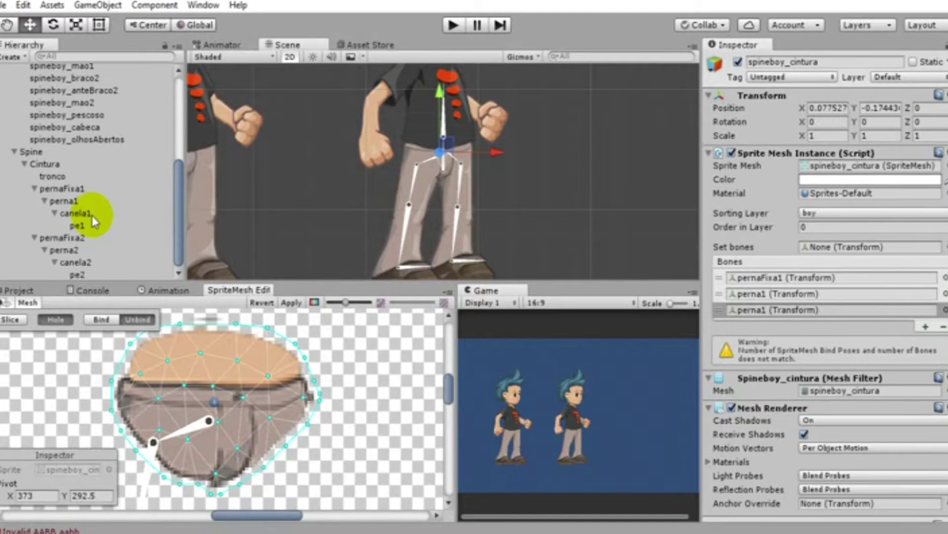
{"action": "left_click_drag", "start_coordinate": [93, 214], "coordinate": [773, 317]}
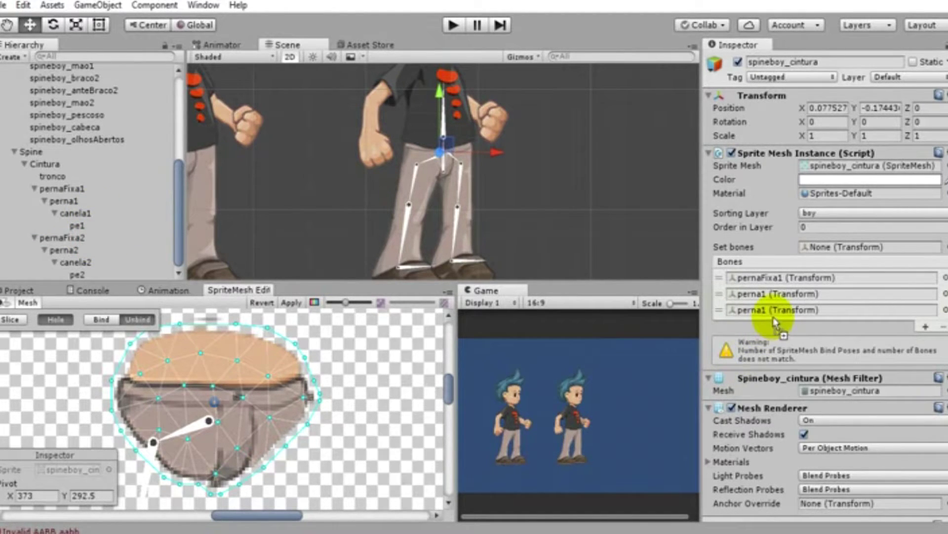
{"action": "left_click_drag", "start_coordinate": [776, 321], "coordinate": [775, 316]}
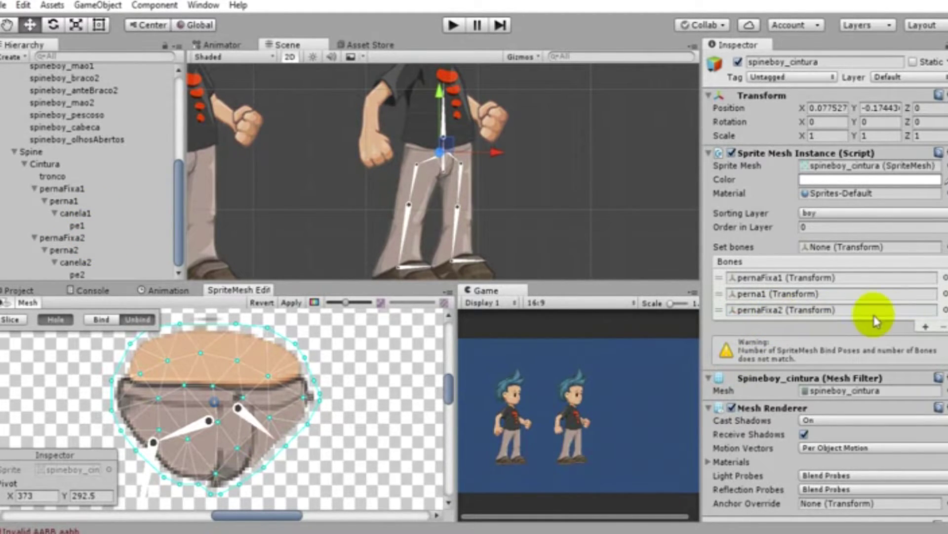
{"action": "left_click", "coordinate": [926, 329]}
{"action": "scroll", "coordinate": [49, 129], "scroll_direction": "up", "scroll_amount": 5}
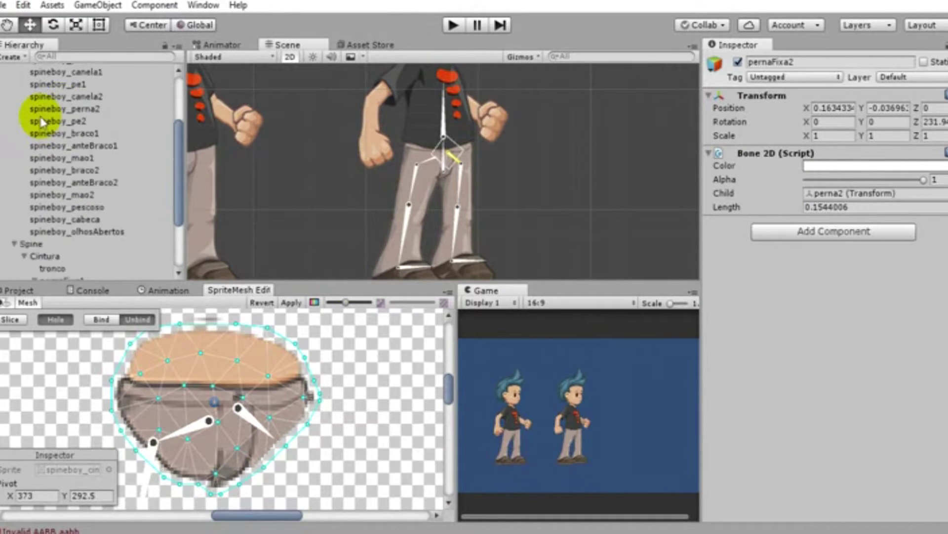
{"action": "left_click", "coordinate": [69, 144]}
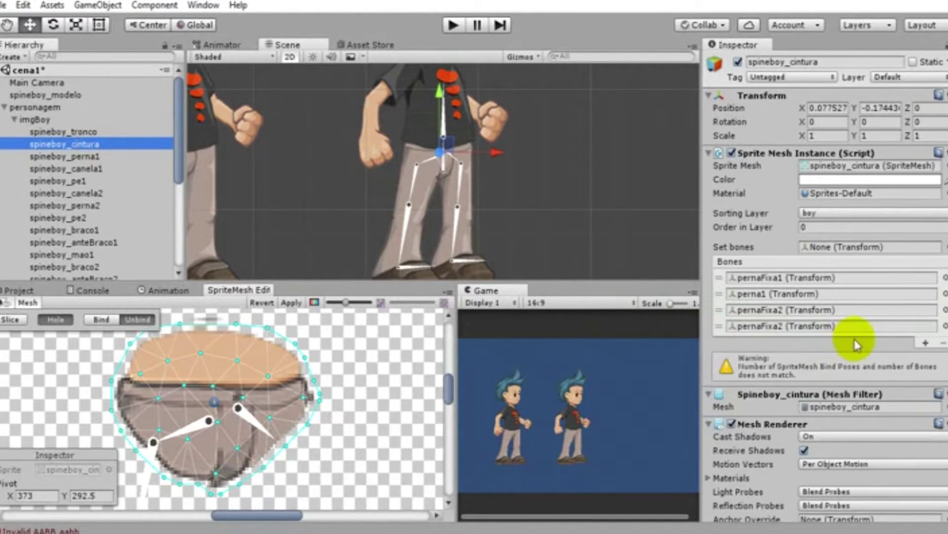
{"action": "scroll", "coordinate": [116, 212], "scroll_direction": "down", "scroll_amount": 5}
{"action": "scroll", "coordinate": [116, 223], "scroll_direction": "down", "scroll_amount": 1}
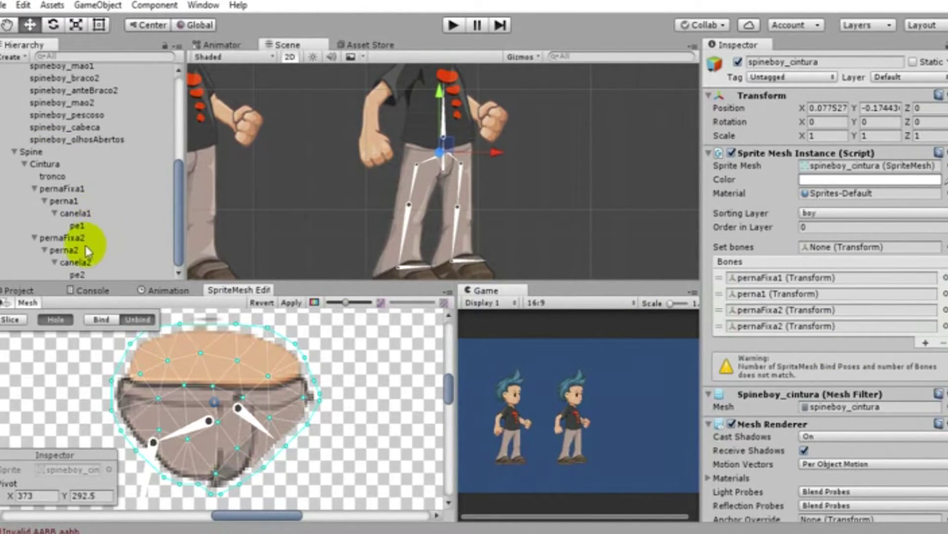
{"action": "left_click_drag", "start_coordinate": [87, 251], "coordinate": [855, 328]}
{"action": "left_click_drag", "start_coordinate": [82, 250], "coordinate": [836, 329]}
{"action": "scroll", "coordinate": [314, 396], "scroll_direction": "down", "scroll_amount": 3}
{"action": "scroll", "coordinate": [326, 434], "scroll_direction": "up", "scroll_amount": 4}
{"action": "scroll", "coordinate": [334, 444], "scroll_direction": "up", "scroll_amount": 2}
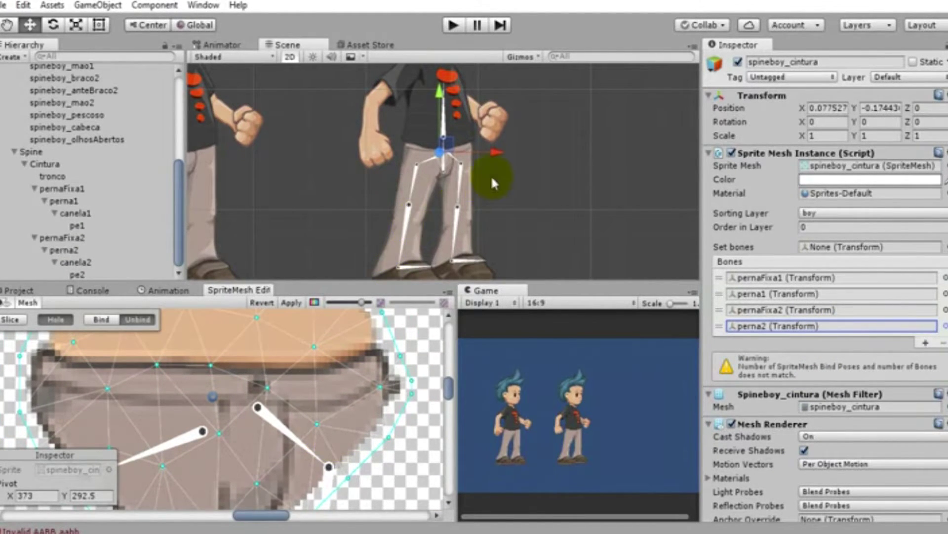
{"action": "scroll", "coordinate": [332, 365], "scroll_direction": "down", "scroll_amount": 2}
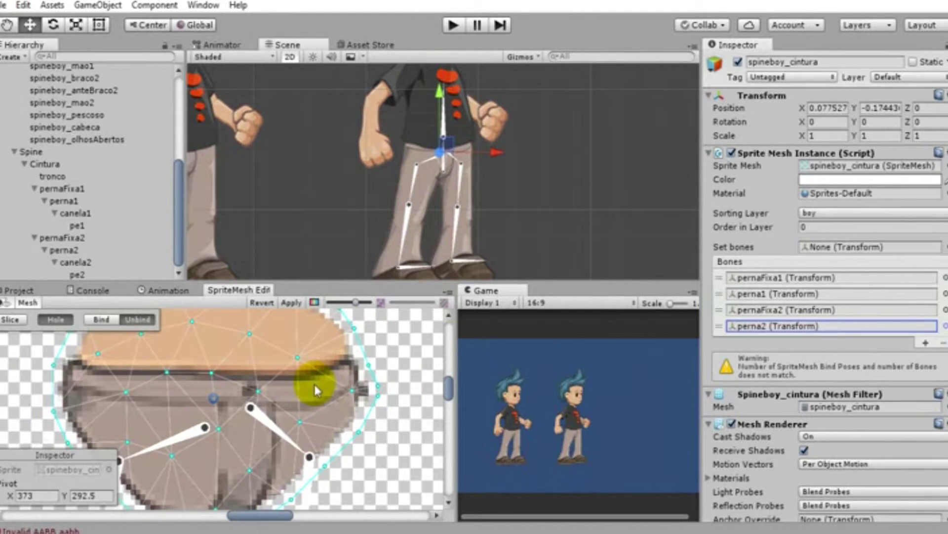
{"action": "scroll", "coordinate": [301, 403], "scroll_direction": "down", "scroll_amount": 3}
{"action": "scroll", "coordinate": [493, 196], "scroll_direction": "up", "scroll_amount": 2}
{"action": "scroll", "coordinate": [508, 95], "scroll_direction": "up", "scroll_amount": 3}
{"action": "scroll", "coordinate": [494, 137], "scroll_direction": "up", "scroll_amount": 3}
Nudge the pernaFixa2 hip bone up-left and the canela2 shin bone slightly right
{"action": "left_click", "coordinate": [460, 101]}
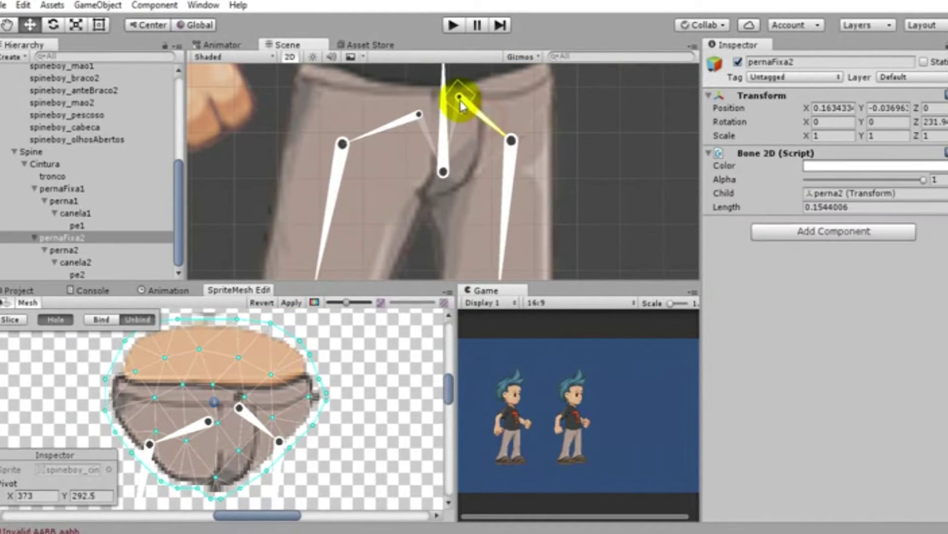
{"action": "left_click_drag", "start_coordinate": [460, 101], "coordinate": [454, 98]}
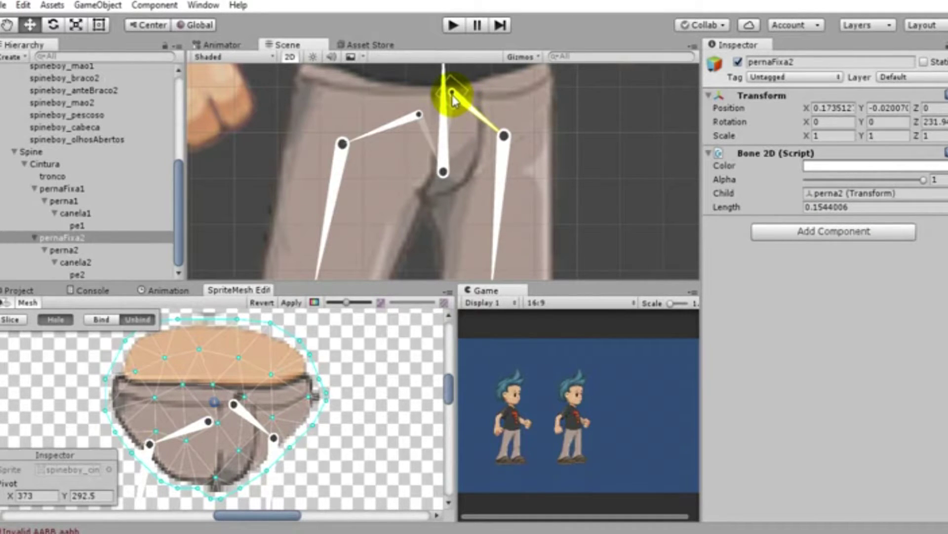
{"action": "left_click_drag", "start_coordinate": [454, 100], "coordinate": [456, 102]}
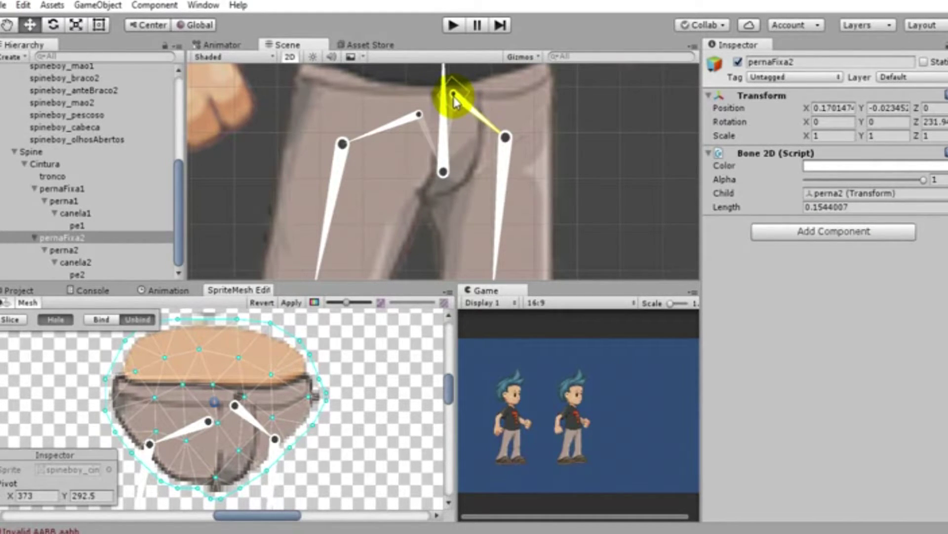
{"action": "scroll", "coordinate": [502, 145], "scroll_direction": "down", "scroll_amount": 2}
{"action": "scroll", "coordinate": [502, 149], "scroll_direction": "down", "scroll_amount": 3}
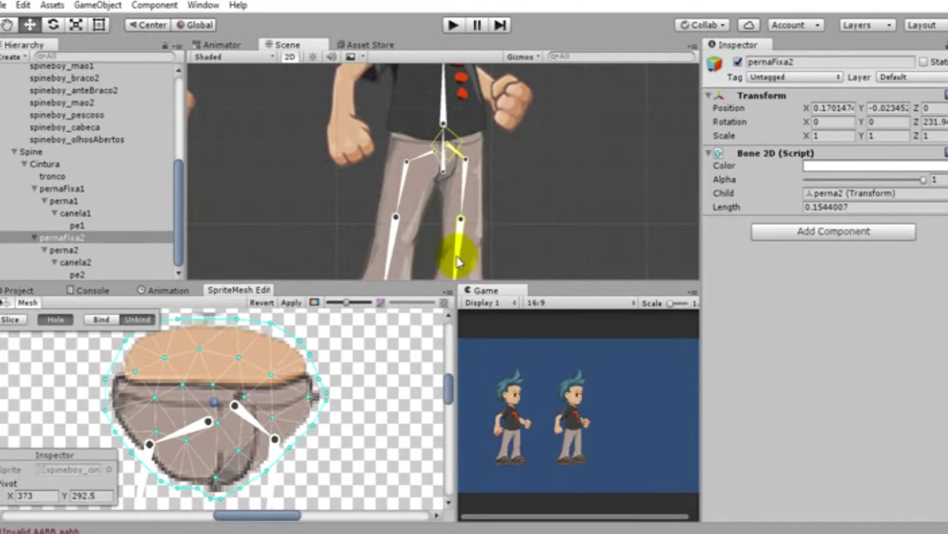
{"action": "left_click", "coordinate": [461, 219]}
{"action": "left_click_drag", "start_coordinate": [464, 225], "coordinate": [471, 226]}
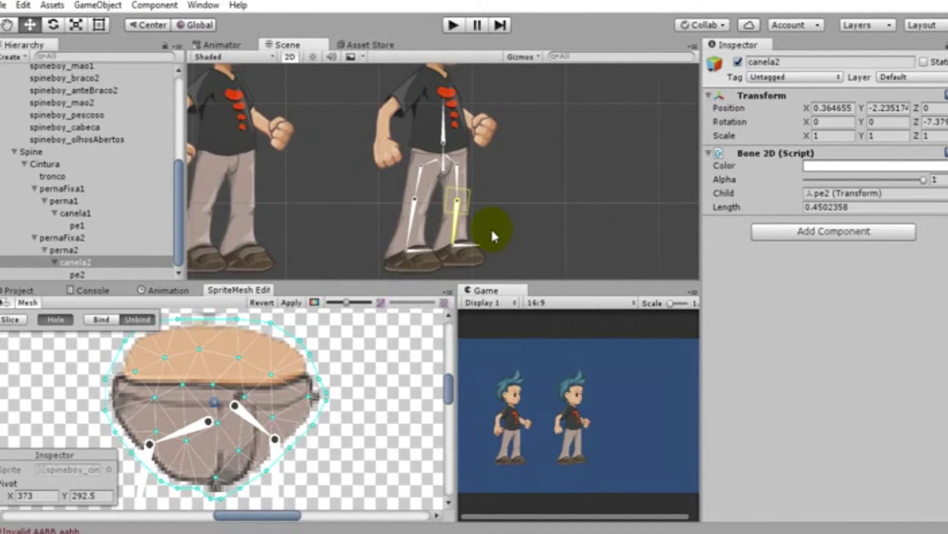
{"action": "scroll", "coordinate": [106, 143], "scroll_direction": "up", "scroll_amount": 5}
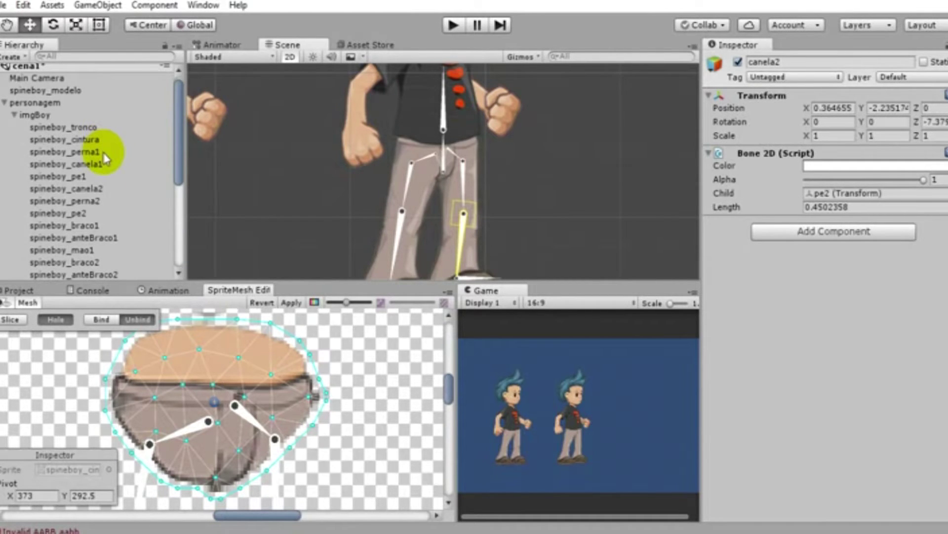
Bind and apply the waist mesh, hiding the weight pie charts to inspect the pelvis
{"action": "left_click", "coordinate": [104, 320]}
{"action": "scroll", "coordinate": [213, 395], "scroll_direction": "down", "scroll_amount": 3}
{"action": "left_click", "coordinate": [299, 305]}
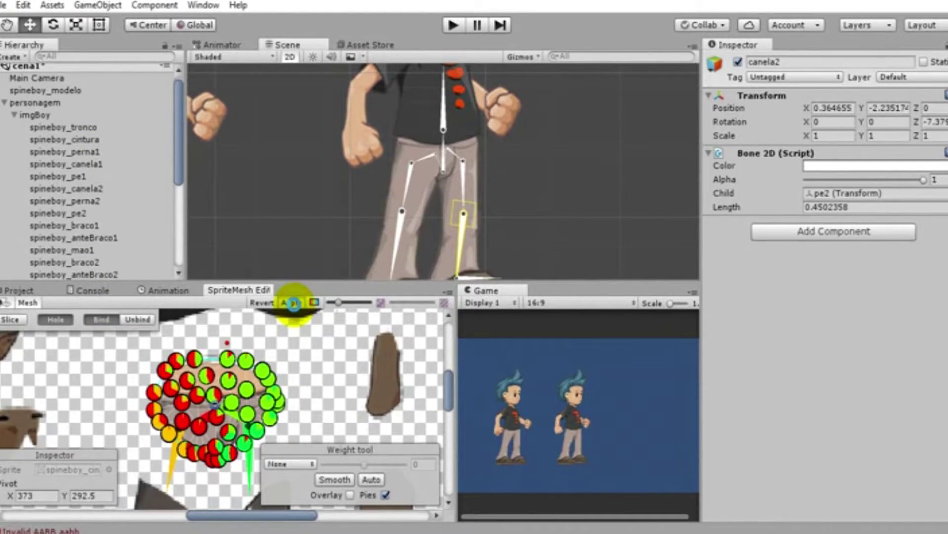
{"action": "scroll", "coordinate": [286, 391], "scroll_direction": "down", "scroll_amount": 3}
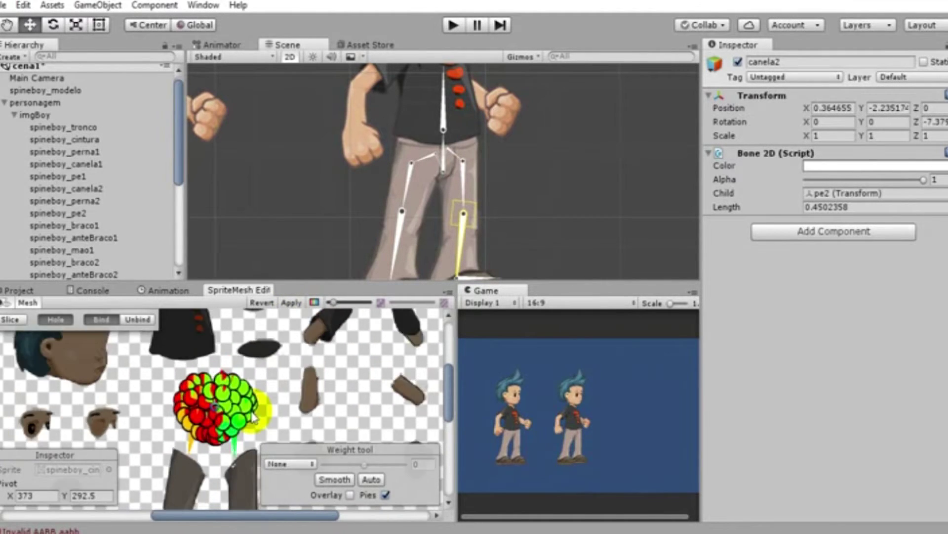
{"action": "middle_click_drag", "start_coordinate": [198, 352], "coordinate": [282, 343]}
{"action": "left_click", "coordinate": [386, 495]}
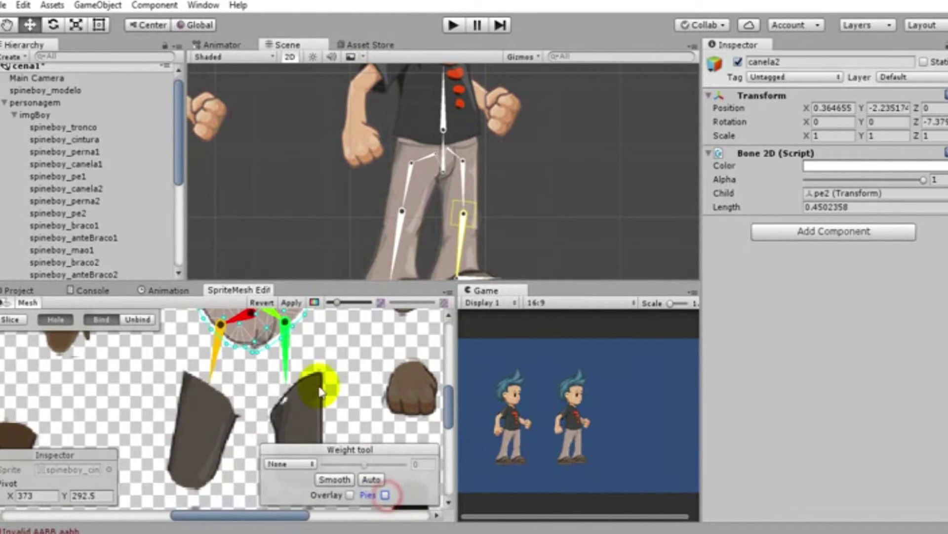
{"action": "scroll", "coordinate": [316, 368], "scroll_direction": "up", "scroll_amount": 3}
{"action": "middle_click_drag", "start_coordinate": [315, 368], "coordinate": [182, 521]}
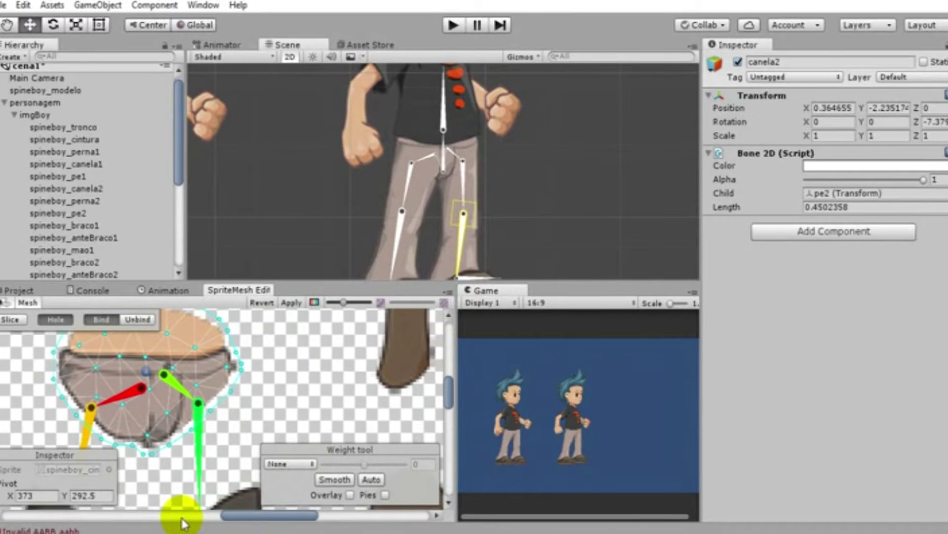
{"action": "middle_click_drag", "start_coordinate": [181, 521], "coordinate": [187, 508]}
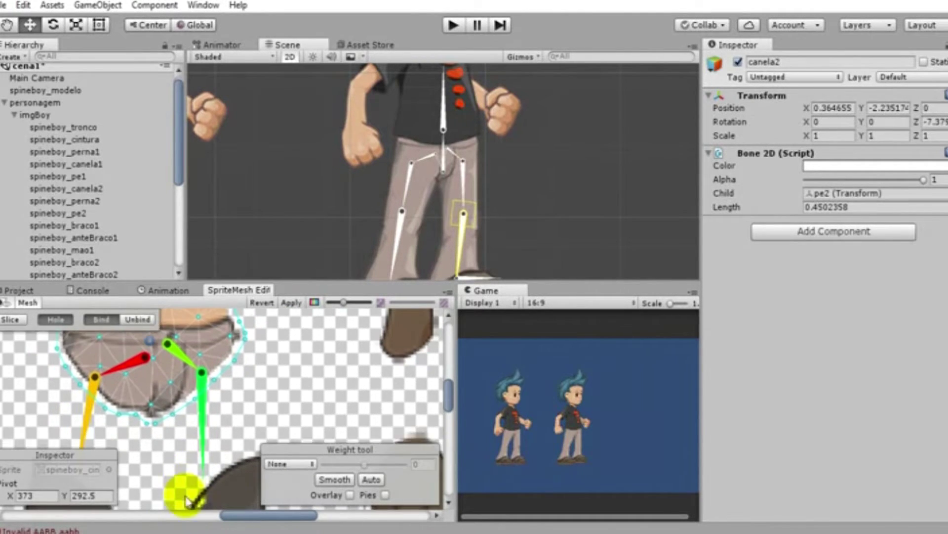
Unbind the waist mesh again and select the spineboy_tronco torso mesh for review
{"action": "left_click", "coordinate": [138, 320]}
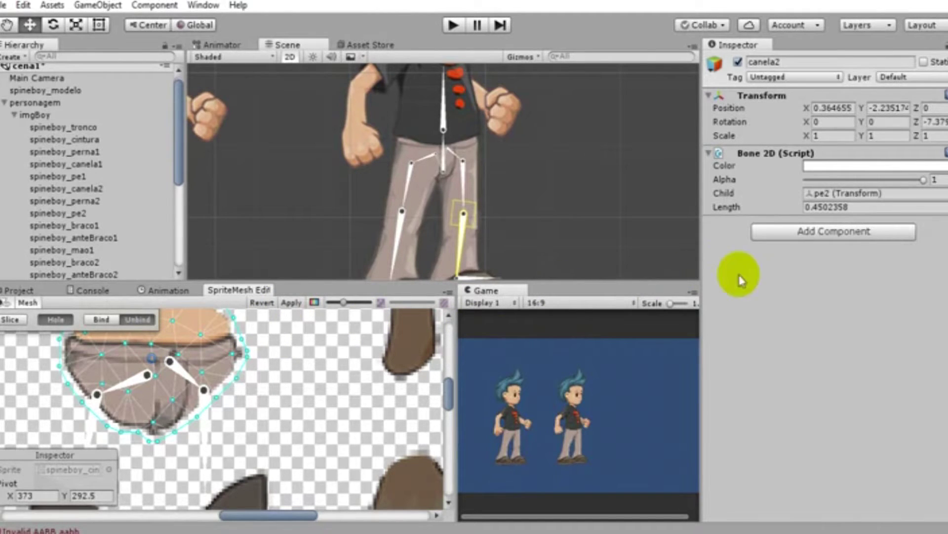
{"action": "left_click", "coordinate": [180, 238]}
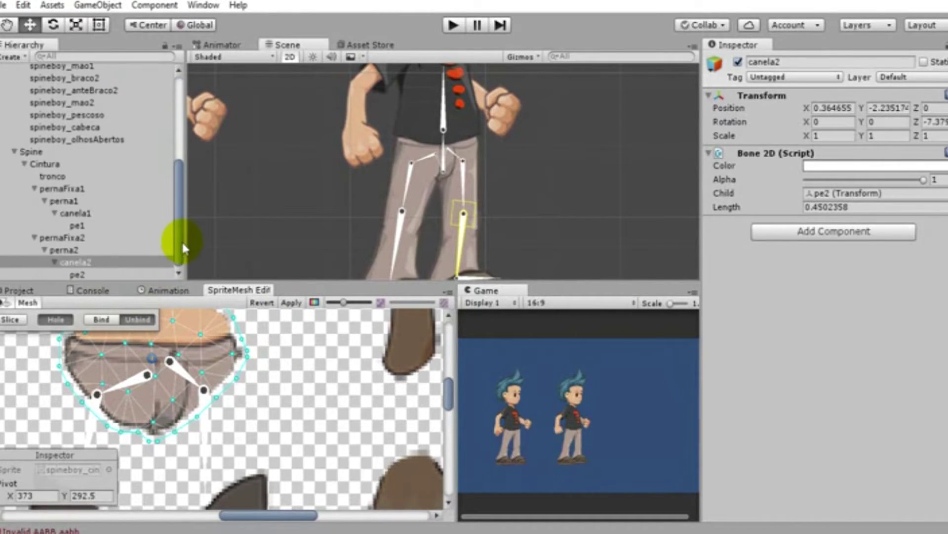
{"action": "scroll", "coordinate": [165, 162], "scroll_direction": "up", "scroll_amount": 5}
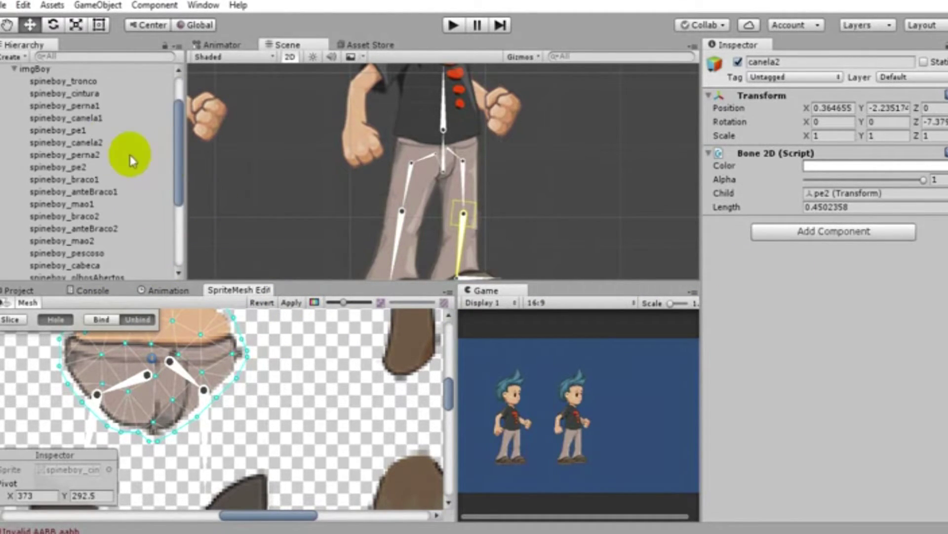
{"action": "left_click", "coordinate": [79, 82]}
{"action": "scroll", "coordinate": [92, 140], "scroll_direction": "down", "scroll_amount": 4}
{"action": "scroll", "coordinate": [94, 143], "scroll_direction": "up", "scroll_amount": 4}
Add tronco as a fifth bone to spineboy_cintura, then bind and apply
{"action": "left_click", "coordinate": [96, 93]}
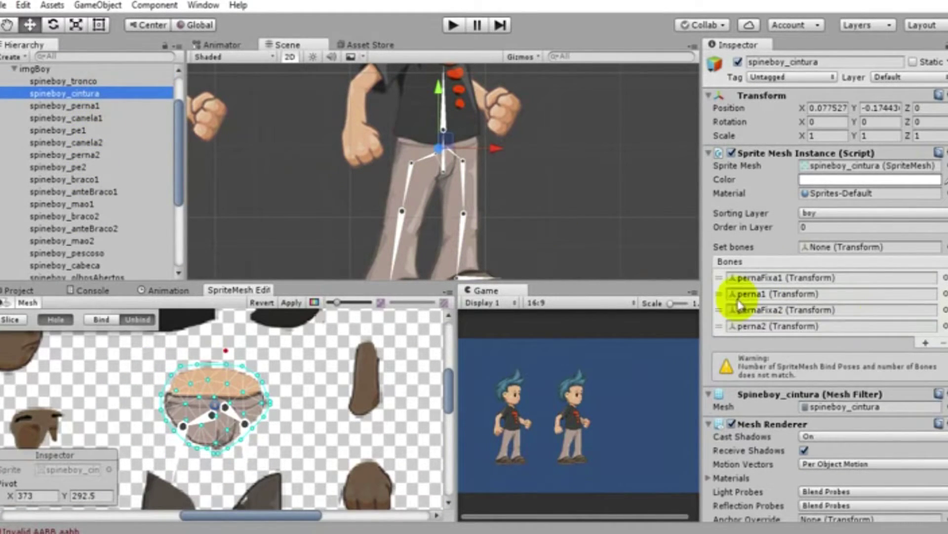
{"action": "left_click", "coordinate": [925, 343]}
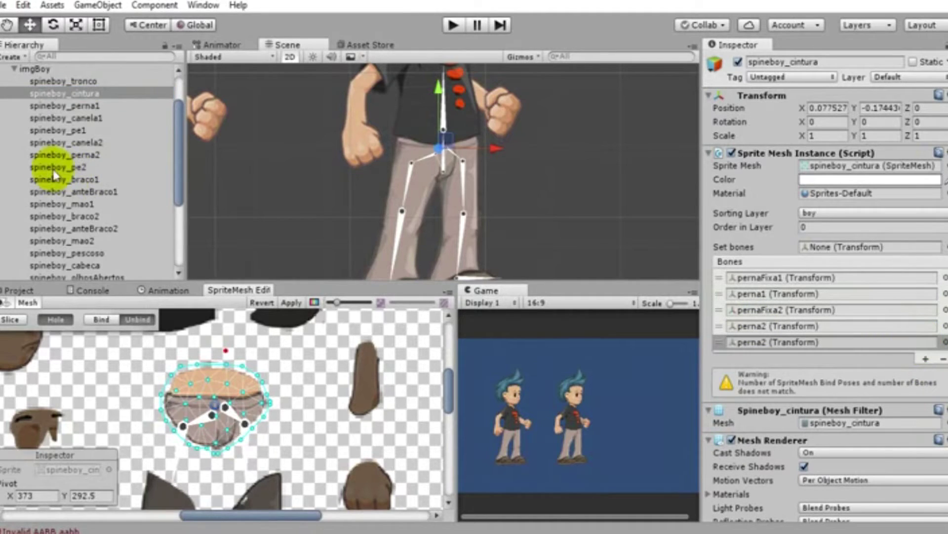
{"action": "scroll", "coordinate": [74, 186], "scroll_direction": "down", "scroll_amount": 5}
{"action": "left_click_drag", "start_coordinate": [53, 176], "coordinate": [775, 342]}
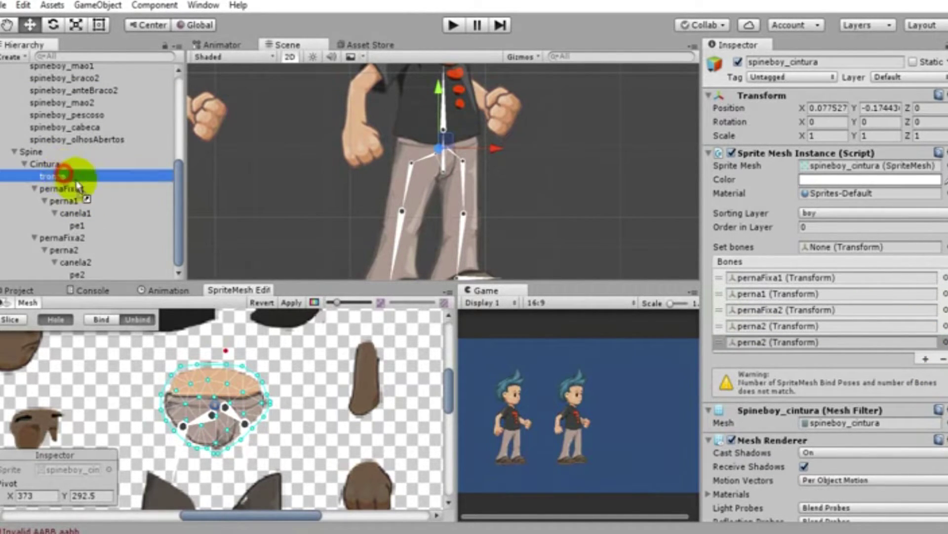
{"action": "left_click", "coordinate": [101, 320]}
{"action": "left_click", "coordinate": [290, 302]}
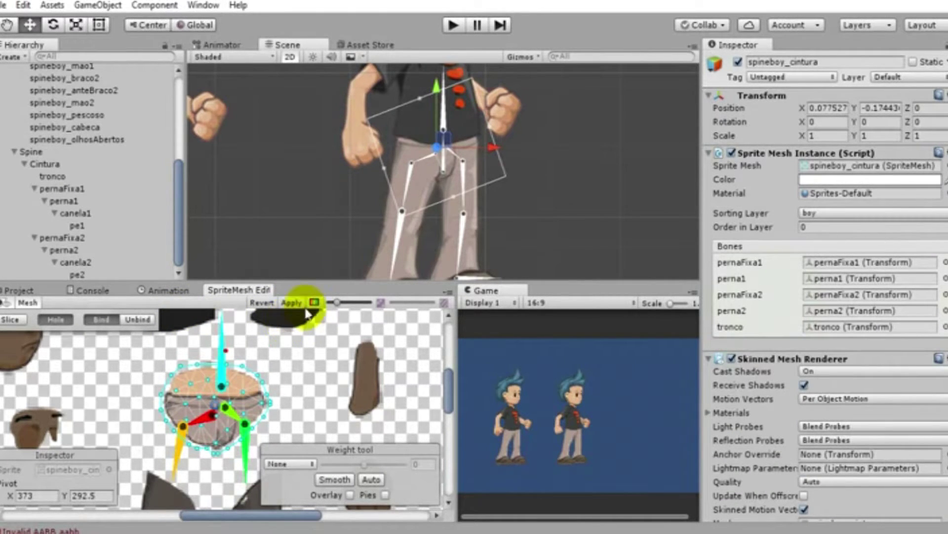
Move a bone to test the waist deformation, then view the legs and shoes
{"action": "scroll", "coordinate": [562, 206], "scroll_direction": "up", "scroll_amount": 3}
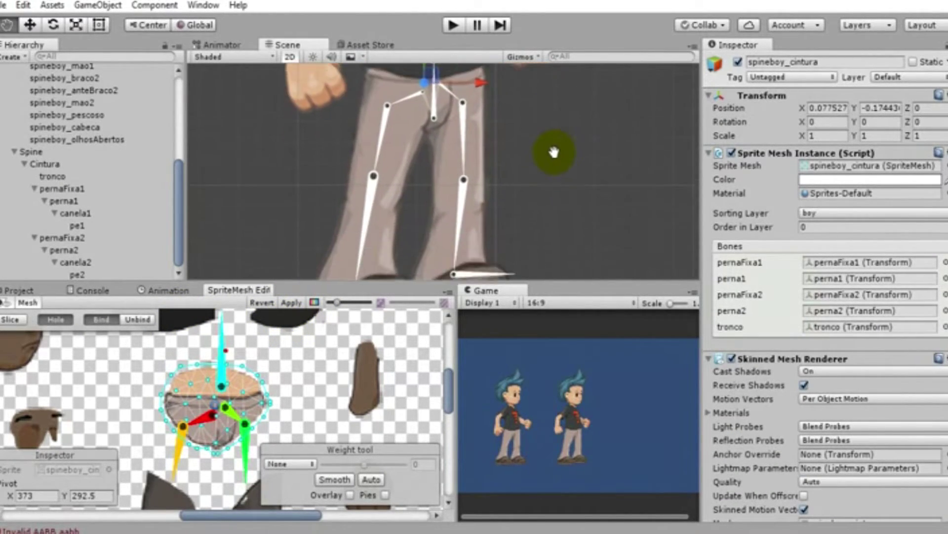
{"action": "scroll", "coordinate": [553, 144], "scroll_direction": "up", "scroll_amount": 2}
{"action": "middle_click_drag", "start_coordinate": [553, 168], "coordinate": [547, 200]}
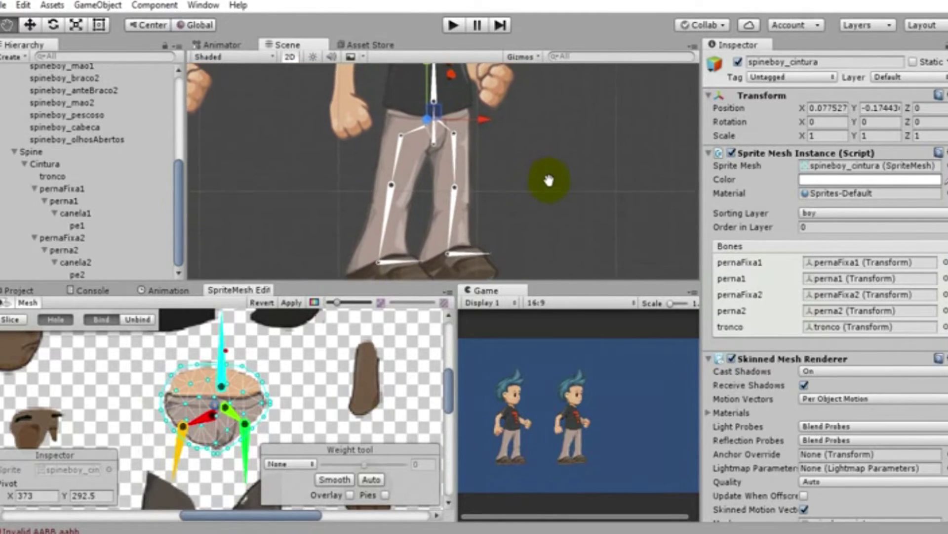
{"action": "mouse_move", "coordinate": [435, 94]}
{"action": "left_mouse_down"}
{"action": "mouse_move", "coordinate": [449, 91]}
{"action": "mouse_move", "coordinate": [434, 111]}
{"action": "left_mouse_up"}
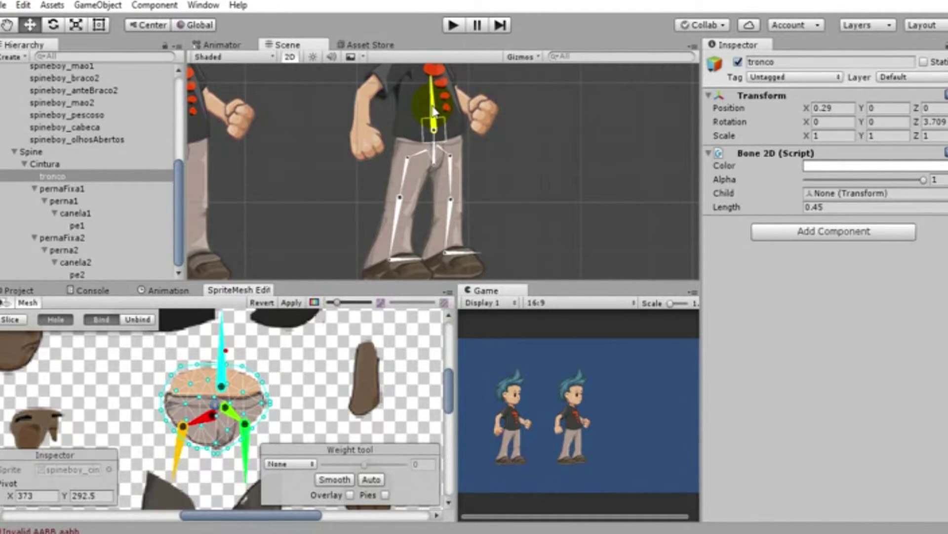
{"action": "scroll", "coordinate": [508, 222], "scroll_direction": "up", "scroll_amount": 1}
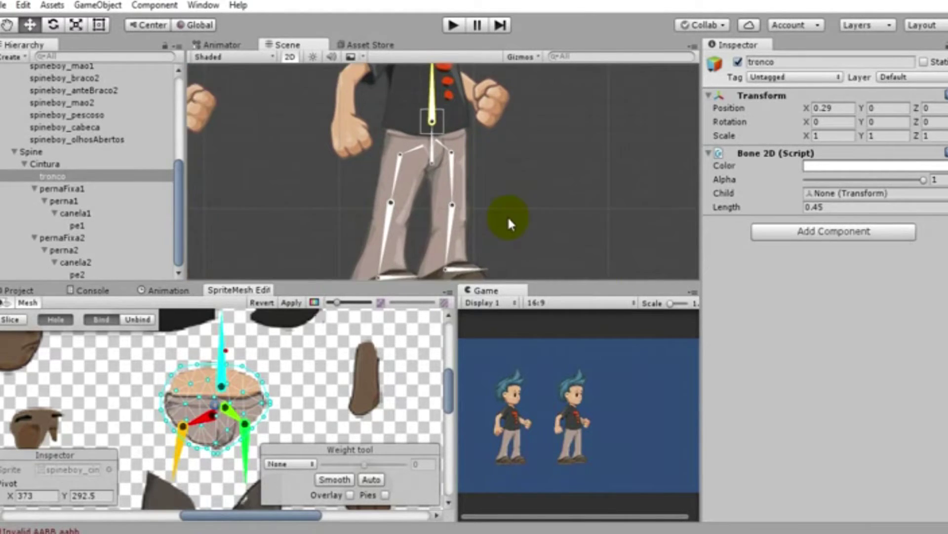
{"action": "scroll", "coordinate": [508, 212], "scroll_direction": "up", "scroll_amount": 2}
{"action": "scroll", "coordinate": [509, 215], "scroll_direction": "down", "scroll_amount": 2}
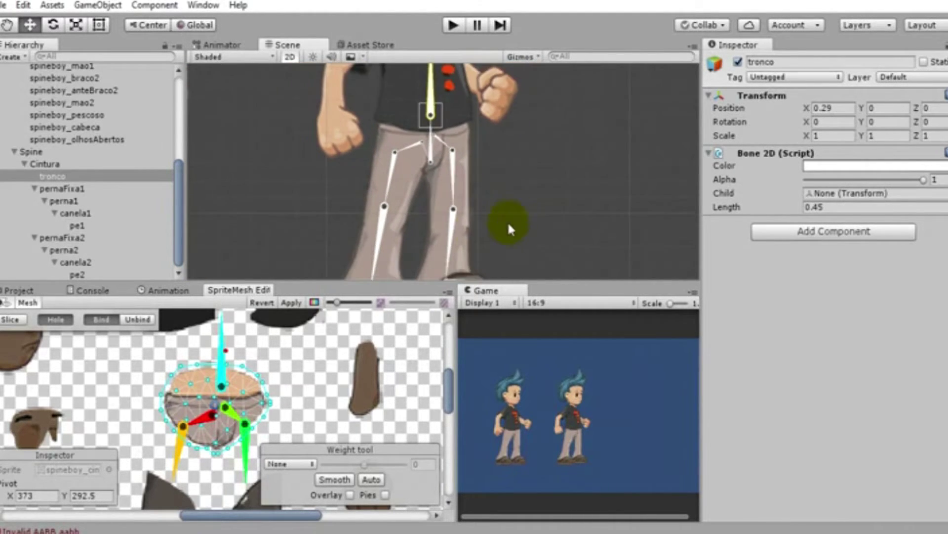
{"action": "middle_click_drag", "start_coordinate": [513, 212], "coordinate": [473, 171]}
{"action": "scroll", "coordinate": [117, 140], "scroll_direction": "up", "scroll_amount": 5}
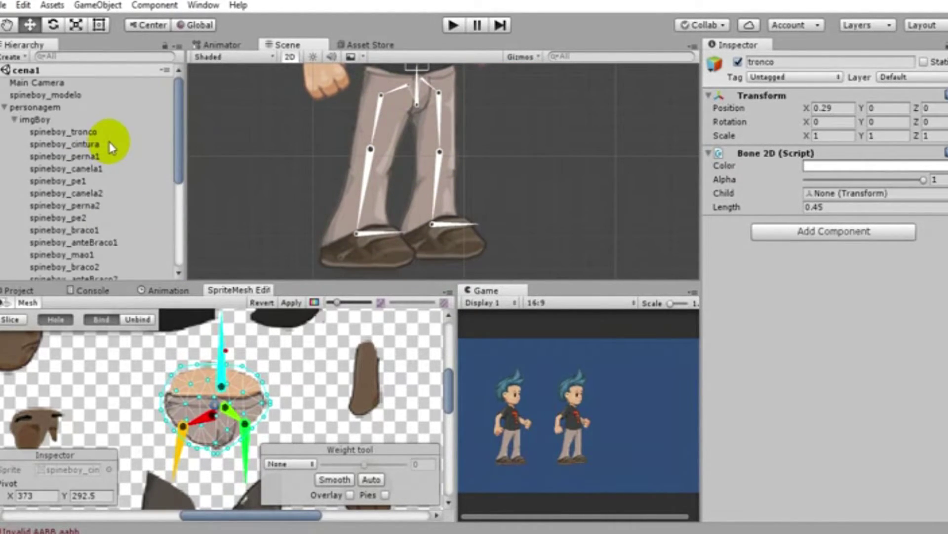
Check the bone bindings of the sprite meshes from spineboy_cintura through spineboy_anteBraco2
{"action": "left_click", "coordinate": [111, 144]}
{"action": "left_click", "coordinate": [107, 131]}
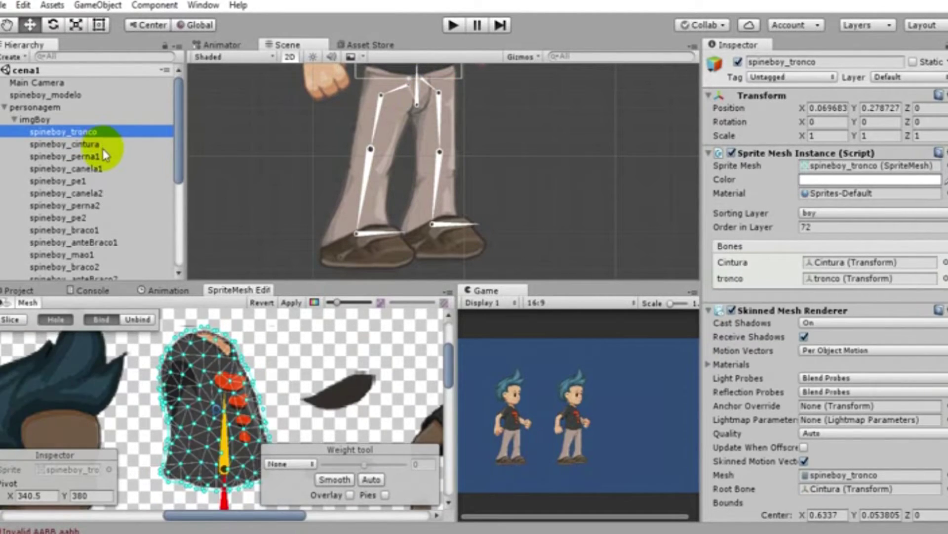
{"action": "left_click", "coordinate": [106, 143]}
{"action": "left_click", "coordinate": [101, 158]}
{"action": "left_click", "coordinate": [100, 169]}
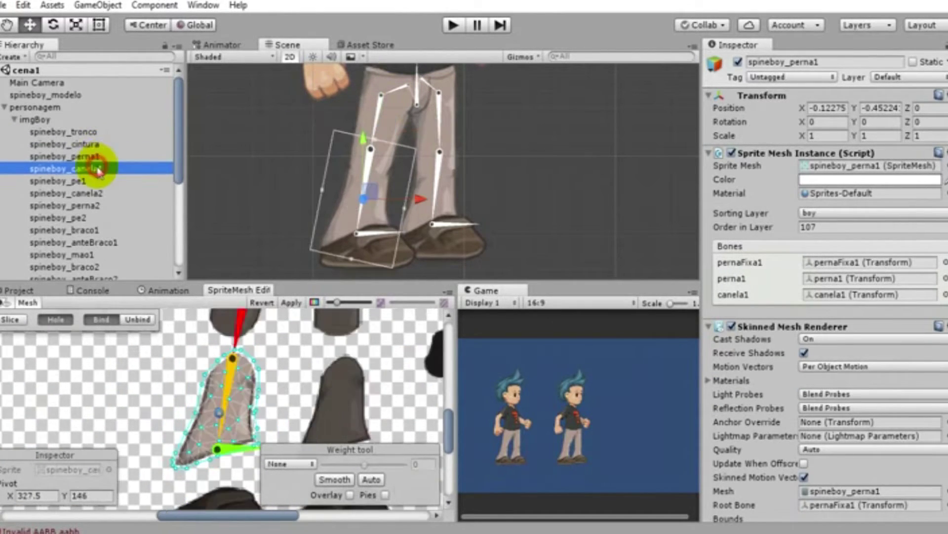
{"action": "scroll", "coordinate": [108, 177], "scroll_direction": "down", "scroll_amount": 5}
{"action": "left_click", "coordinate": [109, 130]}
{"action": "left_click", "coordinate": [102, 114]}
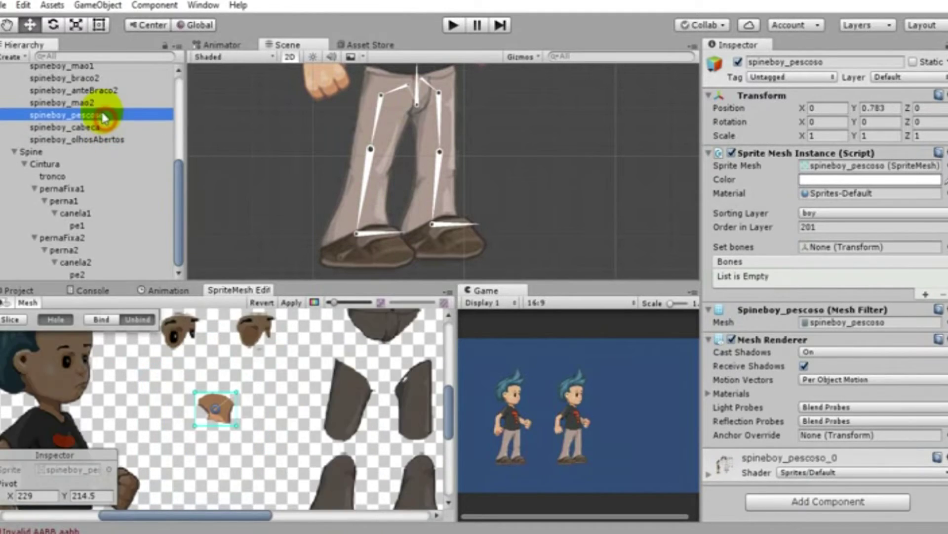
{"action": "left_click", "coordinate": [89, 102]}
{"action": "left_click", "coordinate": [87, 90]}
{"action": "scroll", "coordinate": [115, 204], "scroll_direction": "up", "scroll_amount": 5}
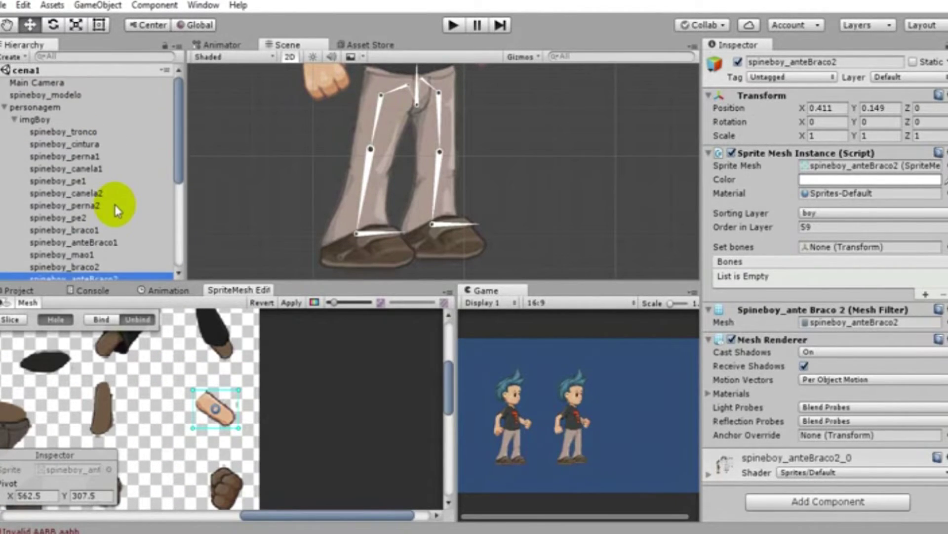
Regenerate the spineboy_perna2 mesh with Slice, then assign the pernaFixa2 bone chain to it
{"action": "left_click", "coordinate": [111, 193]}
{"action": "left_click", "coordinate": [108, 205]}
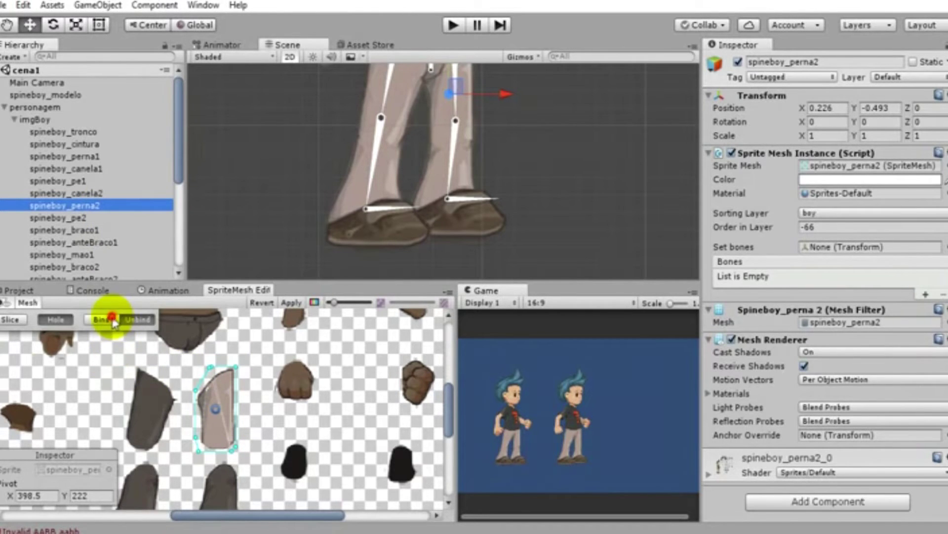
{"action": "left_click", "coordinate": [33, 330]}
{"action": "left_click", "coordinate": [8, 321]}
{"action": "left_click", "coordinate": [72, 409]}
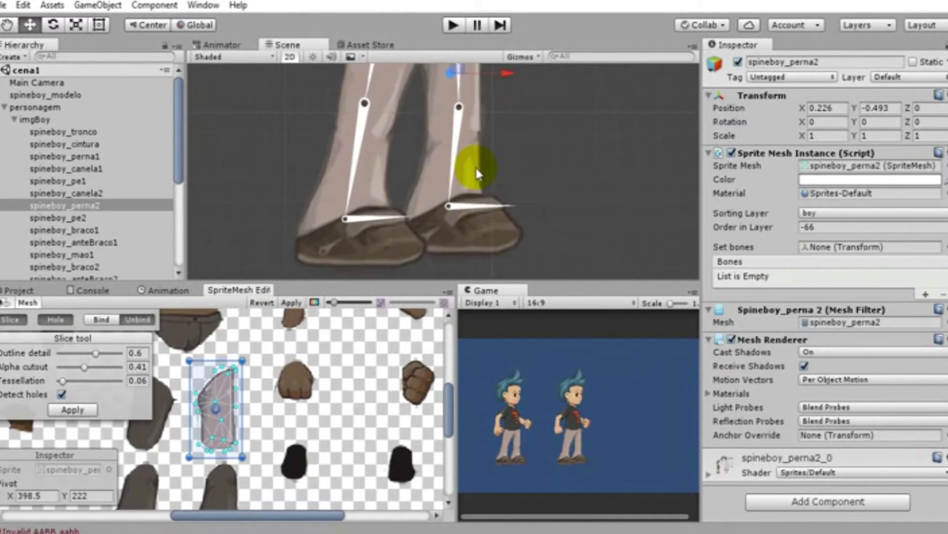
{"action": "scroll", "coordinate": [475, 170], "scroll_direction": "down", "scroll_amount": 3}
{"action": "scroll", "coordinate": [473, 174], "scroll_direction": "down", "scroll_amount": 2}
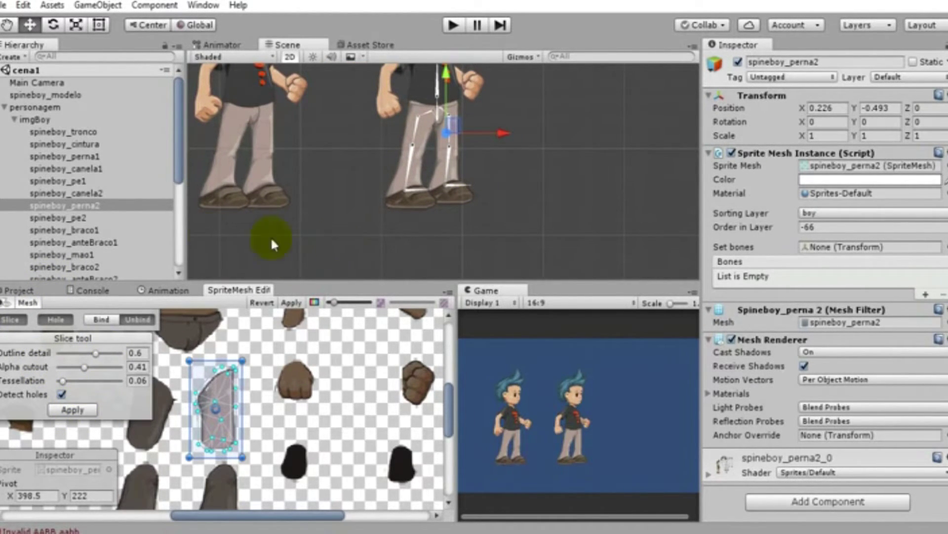
{"action": "scroll", "coordinate": [126, 224], "scroll_direction": "down", "scroll_amount": 5}
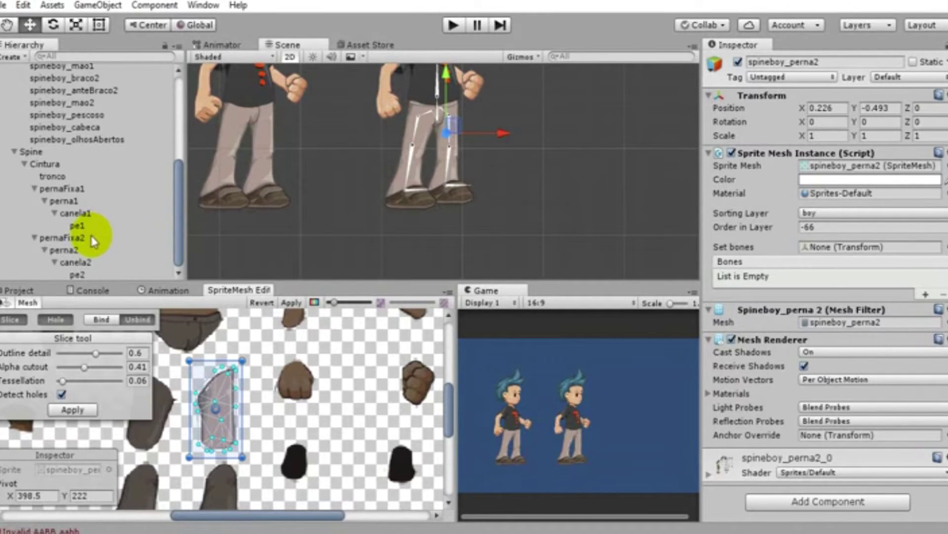
{"action": "mouse_move", "coordinate": [475, 295]}
{"action": "left_mouse_down"}
{"action": "mouse_move", "coordinate": [836, 241]}
{"action": "mouse_move", "coordinate": [842, 251]}
{"action": "left_mouse_up"}
Trim the spineboy_perna2 bone list to three leg bones, dropping pe2, and bind them
{"action": "left_click", "coordinate": [766, 326]}
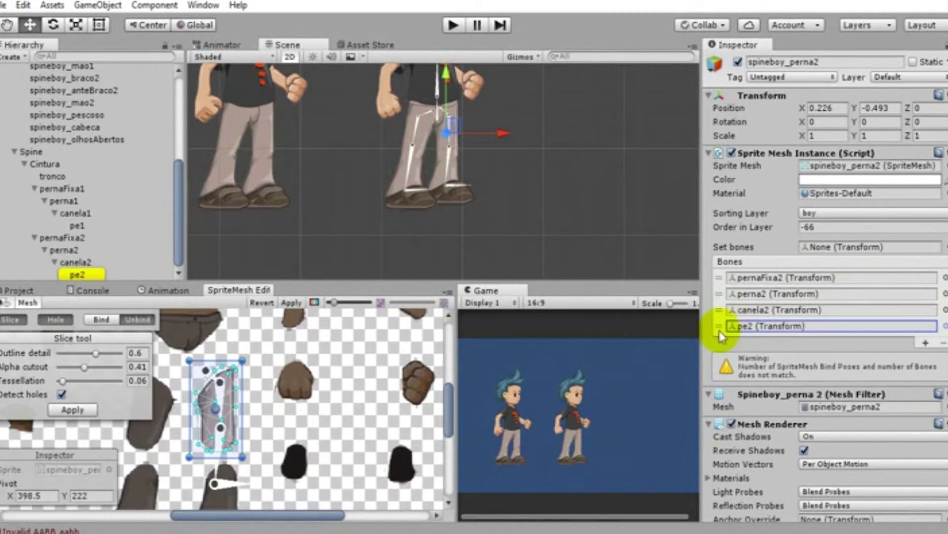
{"action": "left_click", "coordinate": [942, 343]}
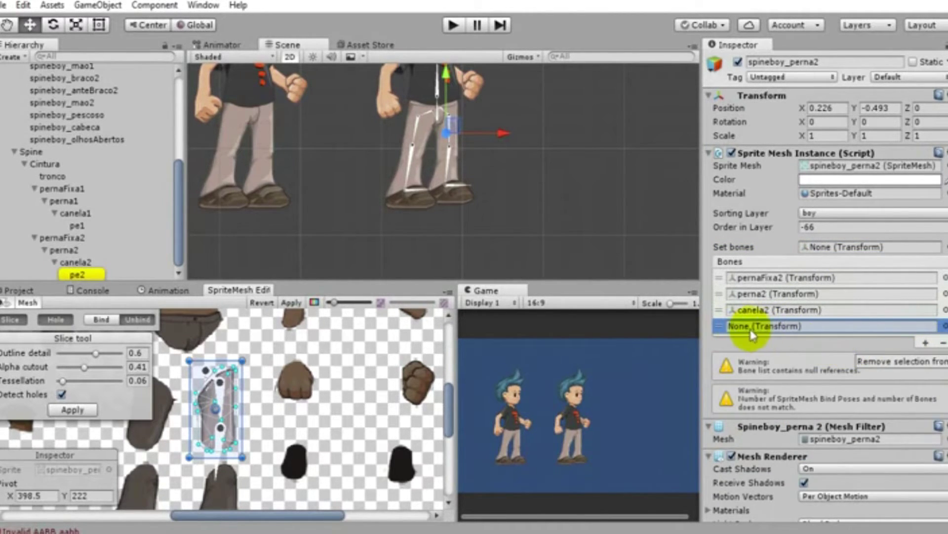
{"action": "left_click", "coordinate": [942, 343]}
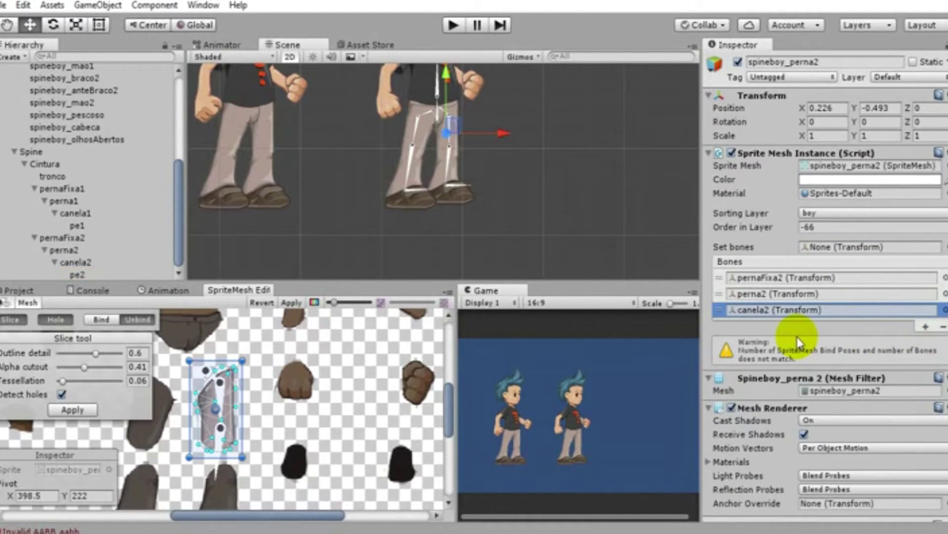
{"action": "scroll", "coordinate": [275, 375], "scroll_direction": "up", "scroll_amount": 4}
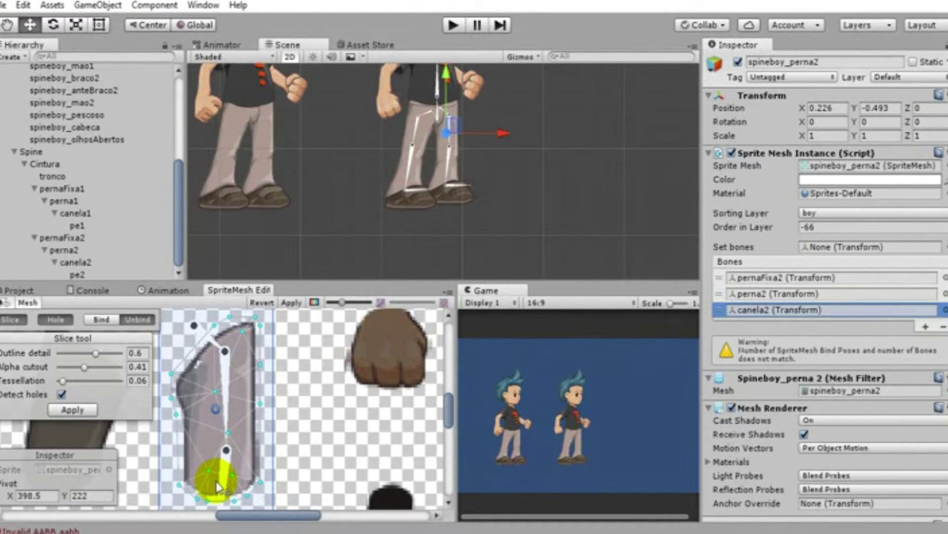
{"action": "scroll", "coordinate": [273, 411], "scroll_direction": "down", "scroll_amount": 4}
{"action": "scroll", "coordinate": [274, 411], "scroll_direction": "up", "scroll_amount": 2}
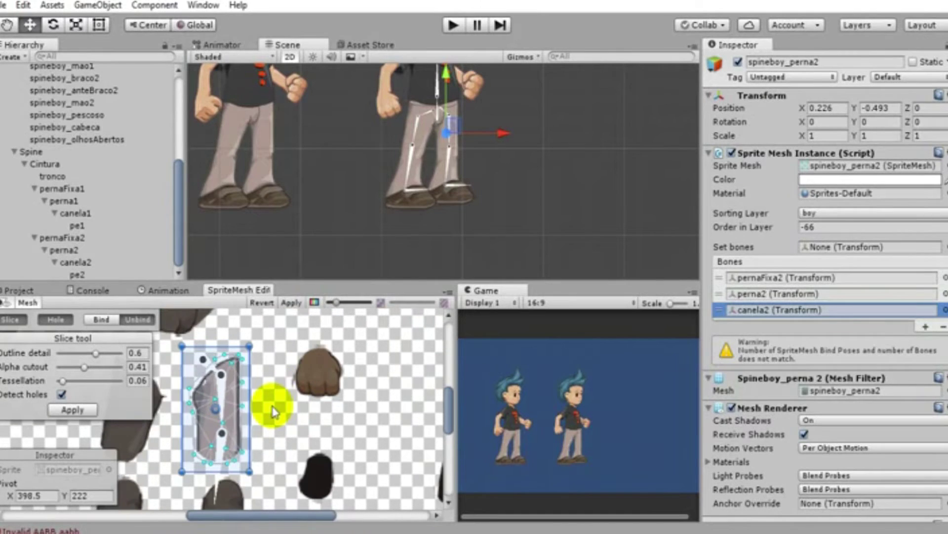
{"action": "left_click", "coordinate": [112, 325]}
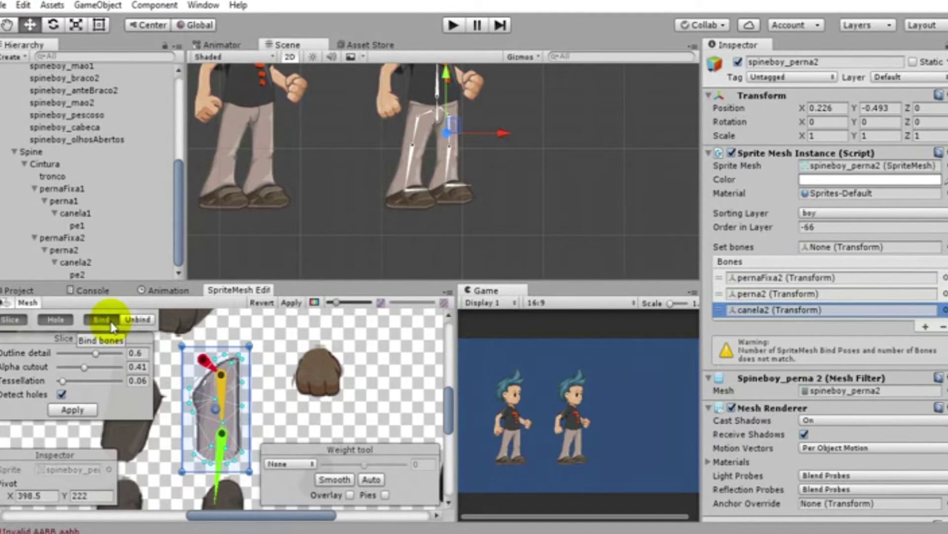
Regenerate the leg mesh with outline detail 0.93, alpha cutout 0.52 and tessellation 0.24
{"action": "left_click", "coordinate": [73, 410]}
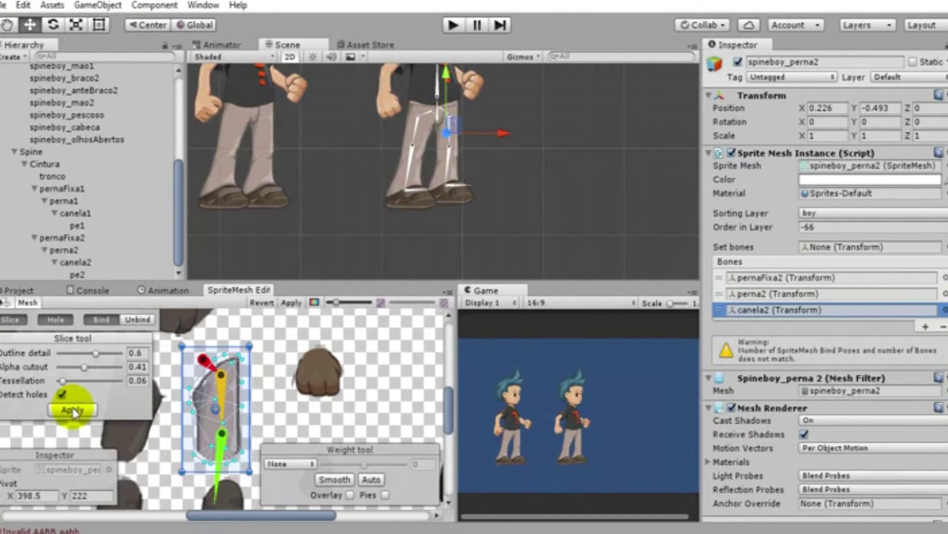
{"action": "left_click", "coordinate": [234, 408]}
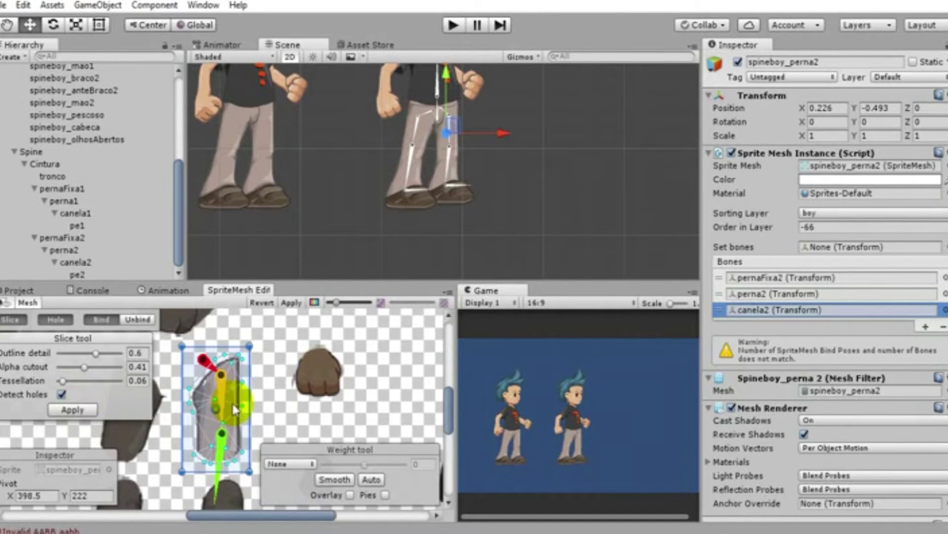
{"action": "scroll", "coordinate": [235, 408], "scroll_direction": "up", "scroll_amount": 5}
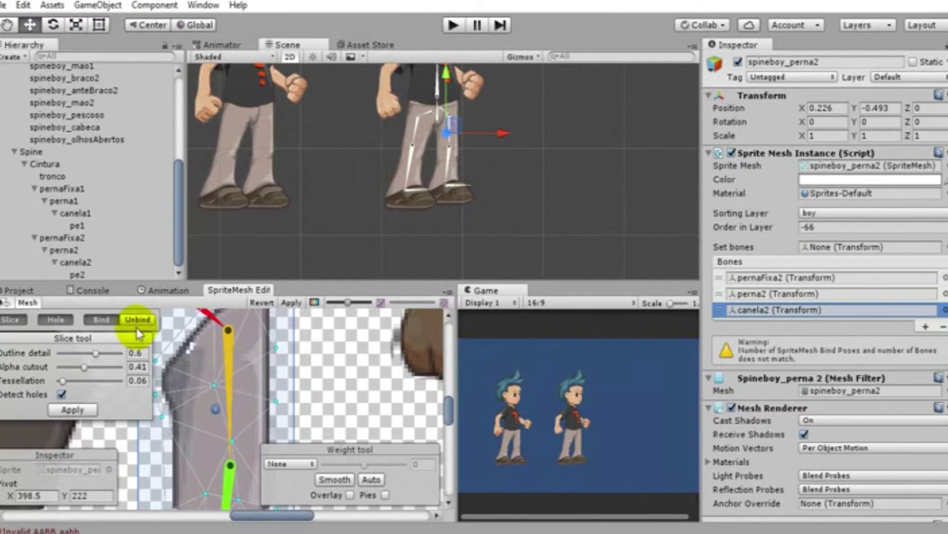
{"action": "left_click", "coordinate": [100, 321]}
{"action": "left_click", "coordinate": [99, 321]}
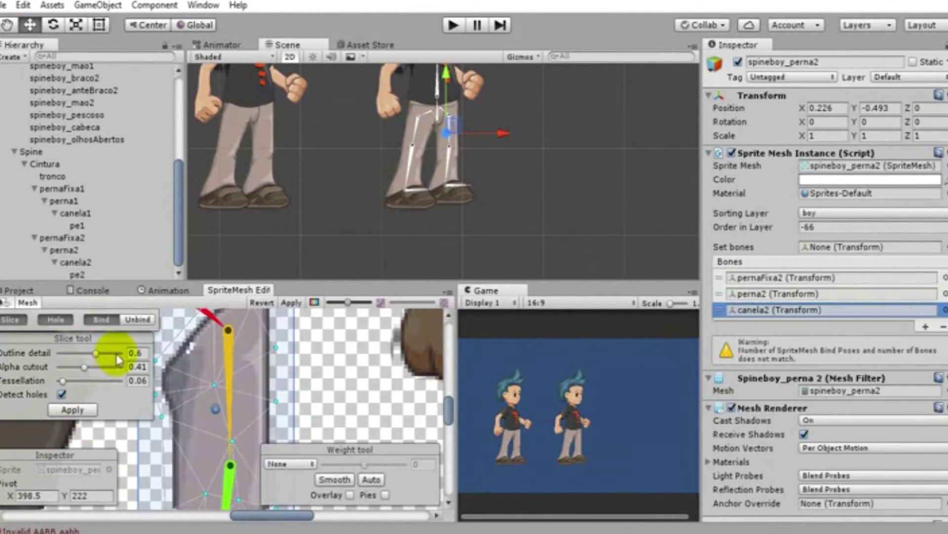
{"action": "left_click", "coordinate": [74, 380]}
{"action": "mouse_move", "coordinate": [96, 353]}
{"action": "left_mouse_down"}
{"action": "mouse_move", "coordinate": [116, 353]}
{"action": "mouse_move", "coordinate": [90, 367]}
{"action": "left_mouse_up"}
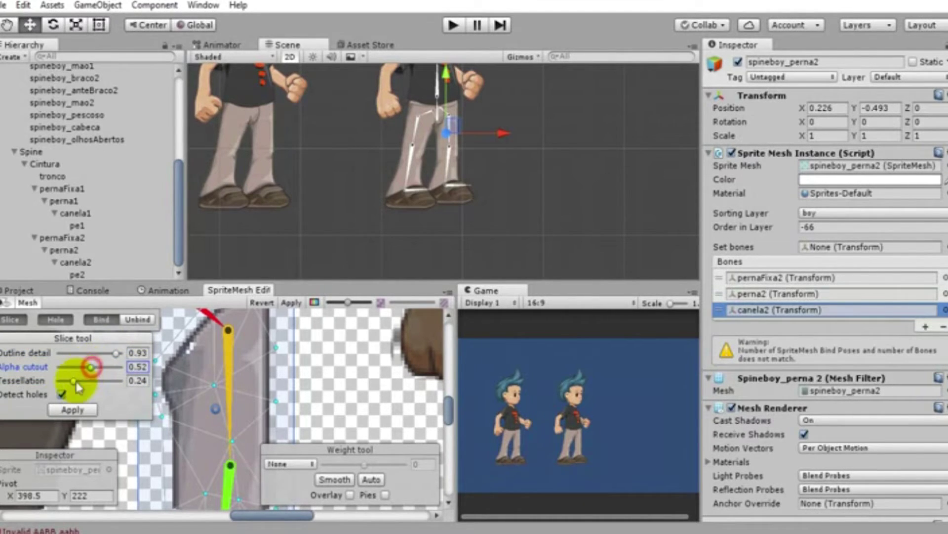
{"action": "left_click", "coordinate": [72, 410]}
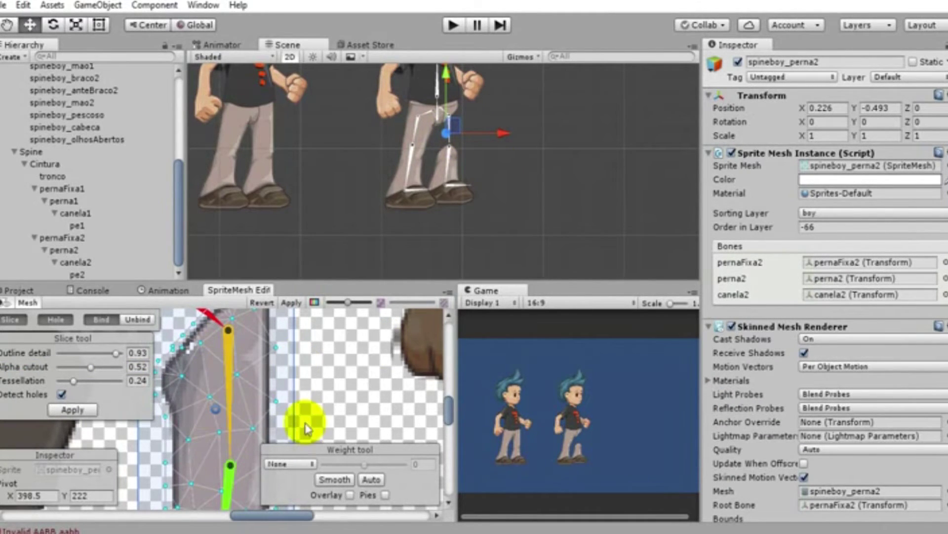
Unbind and rebind the leg bones, then apply so spineboy_perna2 becomes skinned
{"action": "scroll", "coordinate": [287, 369], "scroll_direction": "down", "scroll_amount": 5}
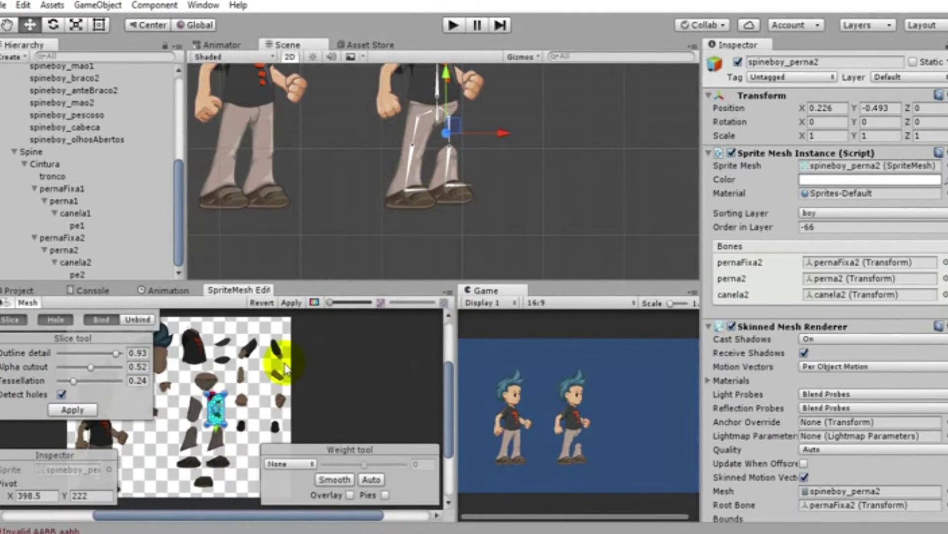
{"action": "scroll", "coordinate": [280, 381], "scroll_direction": "up", "scroll_amount": 2}
{"action": "scroll", "coordinate": [280, 381], "scroll_direction": "up", "scroll_amount": 2}
{"action": "scroll", "coordinate": [280, 381], "scroll_direction": "up", "scroll_amount": 2}
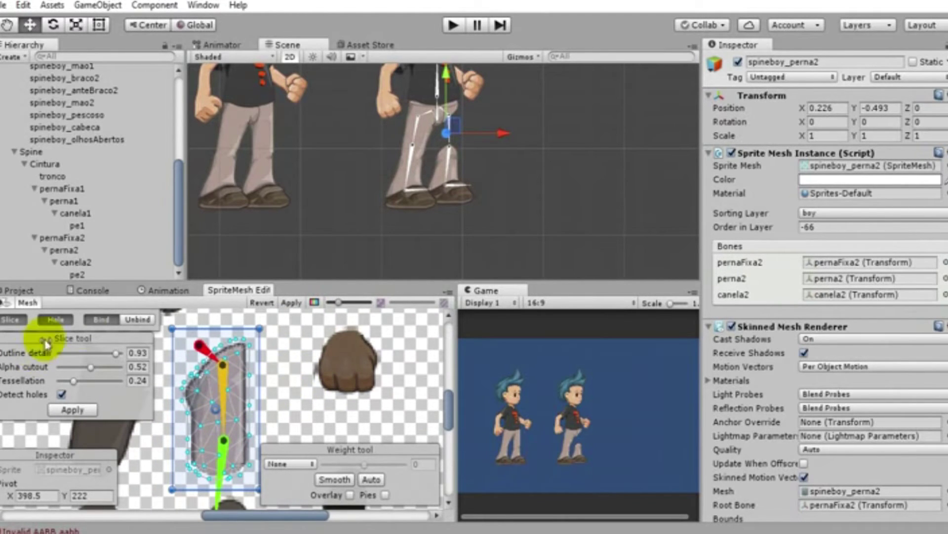
{"action": "left_click", "coordinate": [137, 320]}
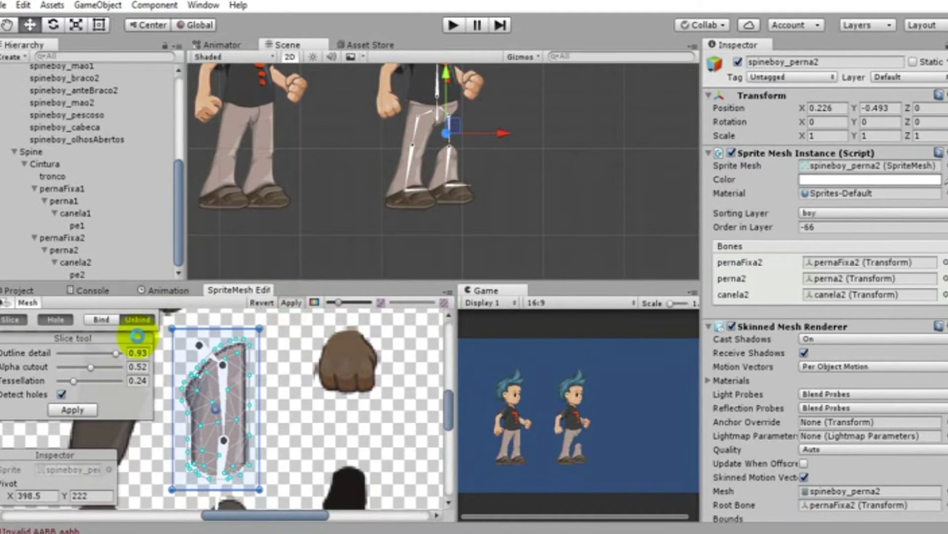
{"action": "left_click", "coordinate": [103, 319]}
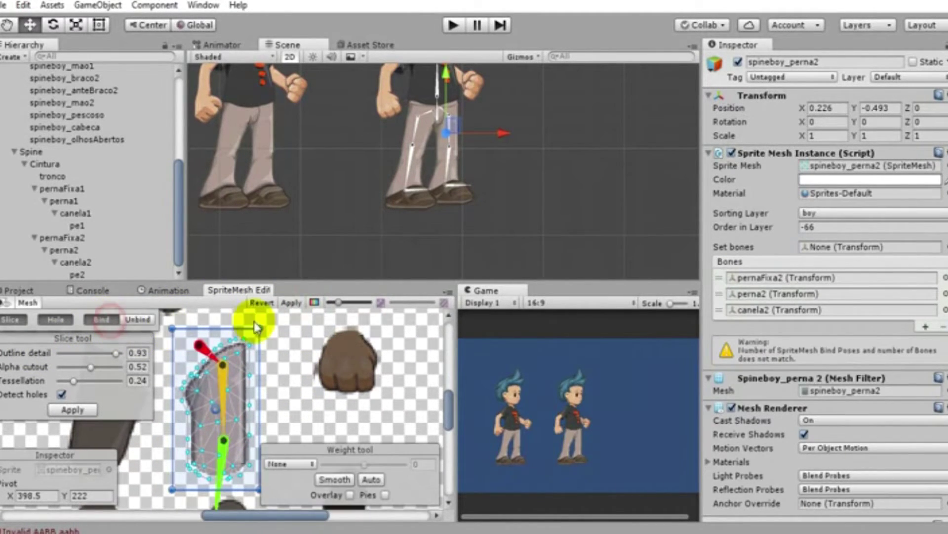
{"action": "left_click", "coordinate": [295, 303]}
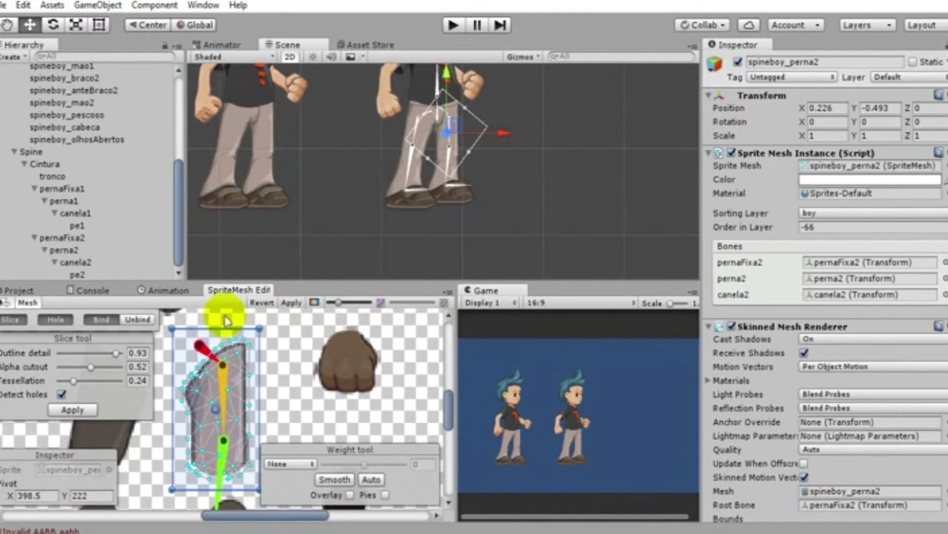
Bend the leg bones back and forth to test the perna2 skinning, then select the shin meshes
{"action": "scroll", "coordinate": [439, 168], "scroll_direction": "up", "scroll_amount": 2}
{"action": "left_click_drag", "start_coordinate": [455, 131], "coordinate": [483, 121]}
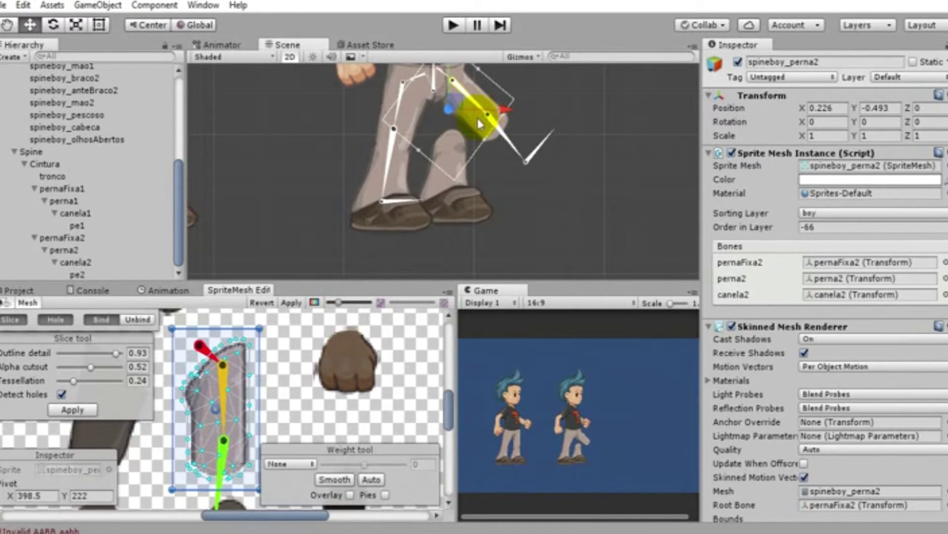
{"action": "left_click_drag", "start_coordinate": [483, 121], "coordinate": [442, 141]}
{"action": "left_click", "coordinate": [438, 142]}
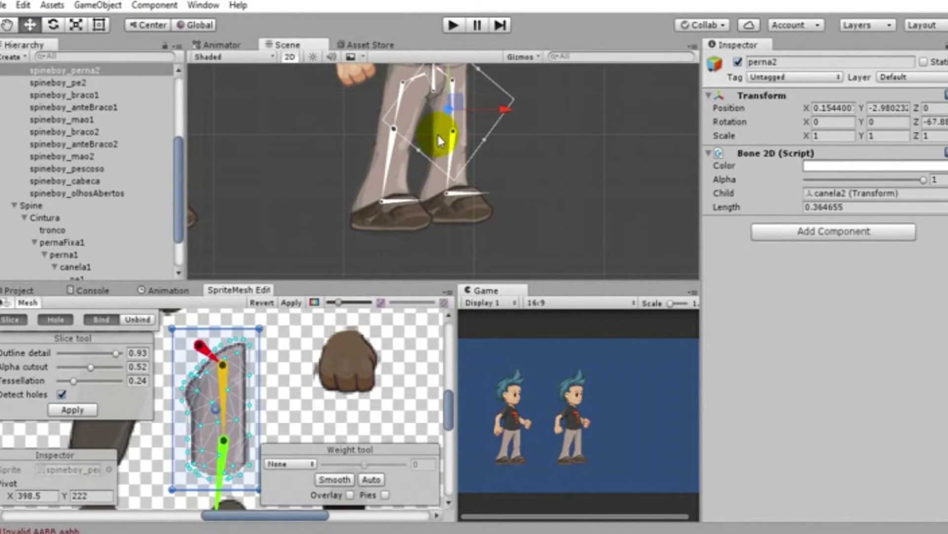
{"action": "scroll", "coordinate": [26, 206], "scroll_direction": "down", "scroll_amount": 3}
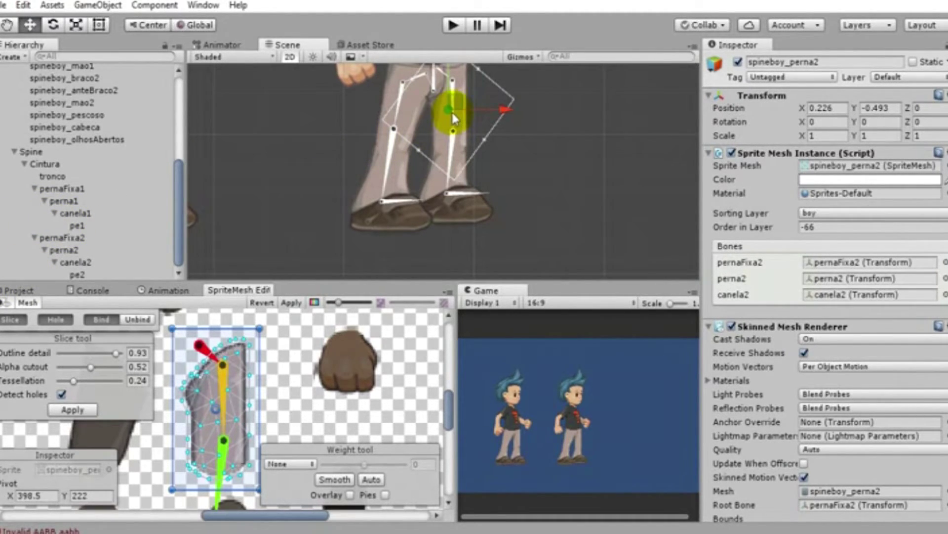
{"action": "left_click_drag", "start_coordinate": [451, 97], "coordinate": [465, 104]}
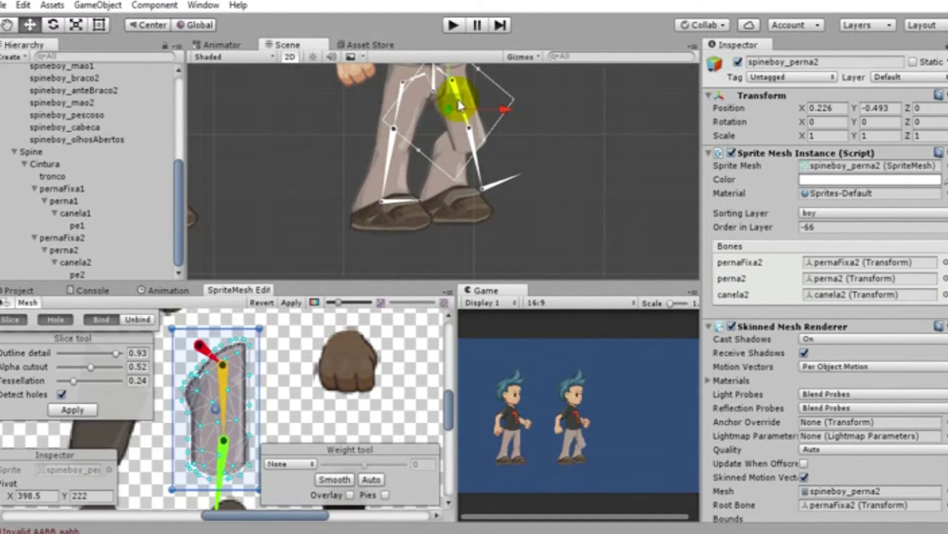
{"action": "left_click_drag", "start_coordinate": [466, 104], "coordinate": [458, 104]}
{"action": "left_click", "coordinate": [458, 105]}
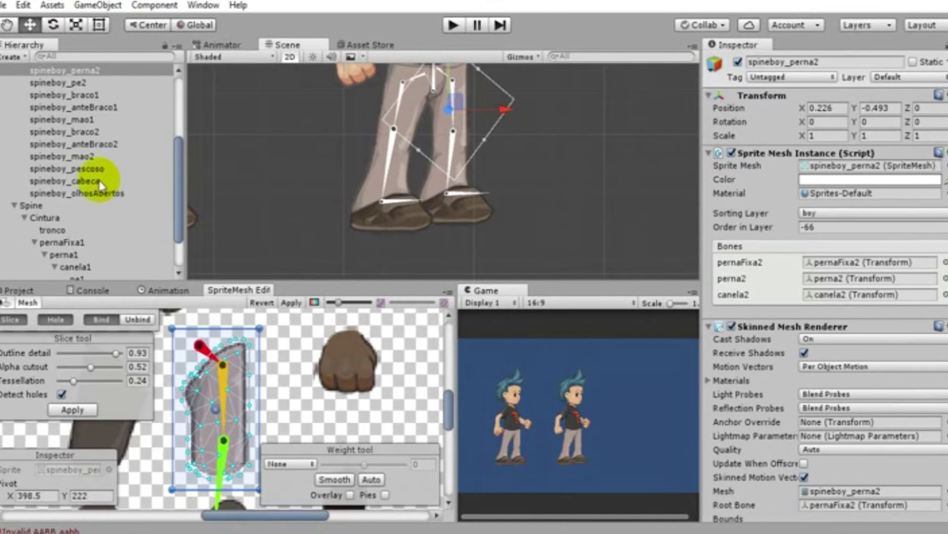
{"action": "scroll", "coordinate": [91, 162], "scroll_direction": "up", "scroll_amount": 5}
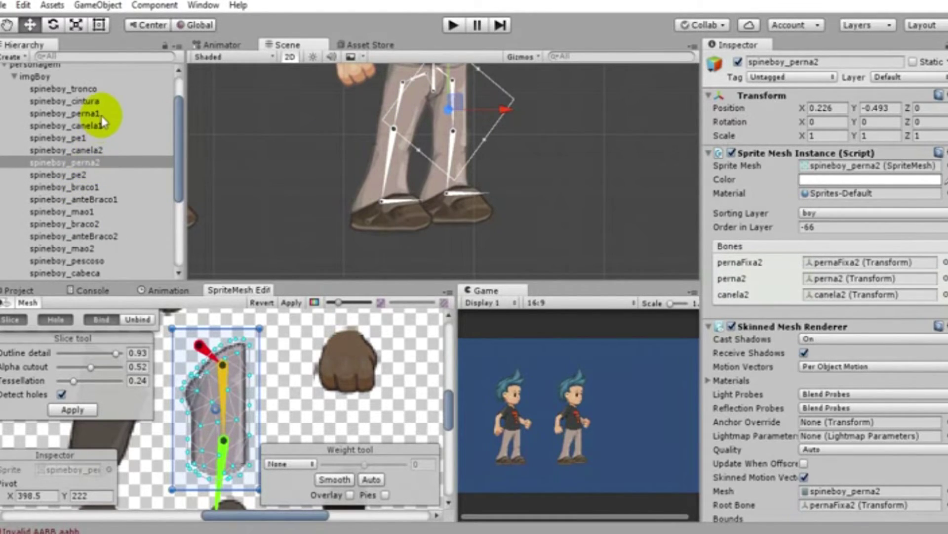
{"action": "left_click", "coordinate": [102, 125]}
{"action": "left_click", "coordinate": [104, 149]}
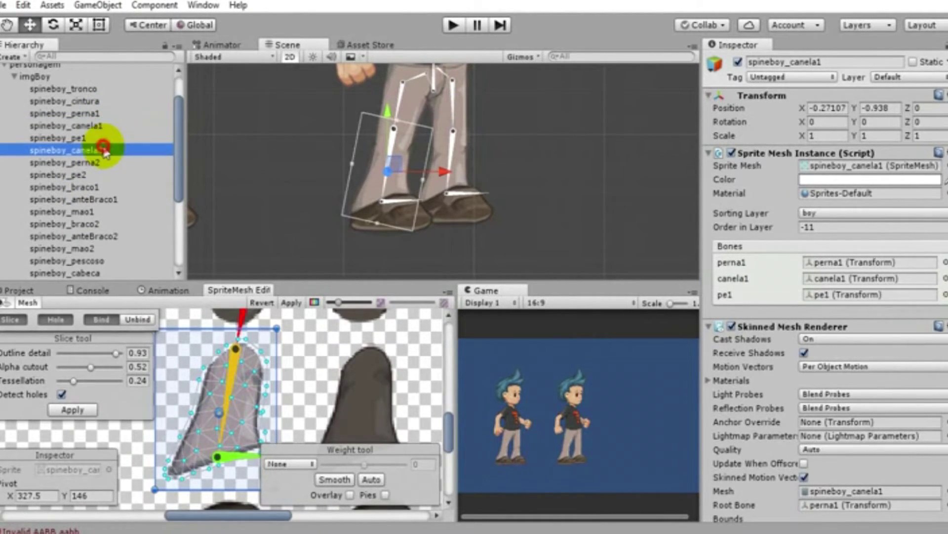
Regenerate the spineboy_canela2 shin mesh and assign the canela2 bone to it
{"action": "left_click", "coordinate": [64, 414]}
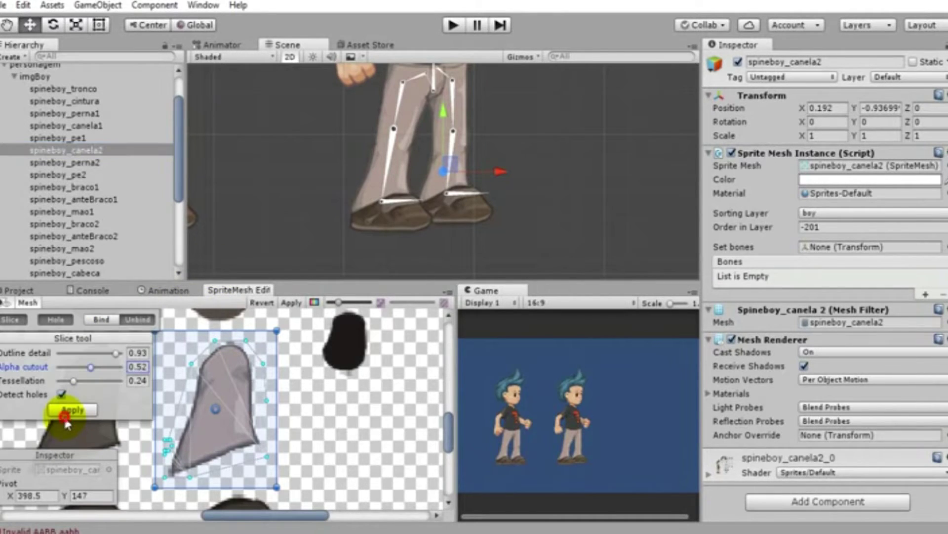
{"action": "left_click", "coordinate": [79, 411]}
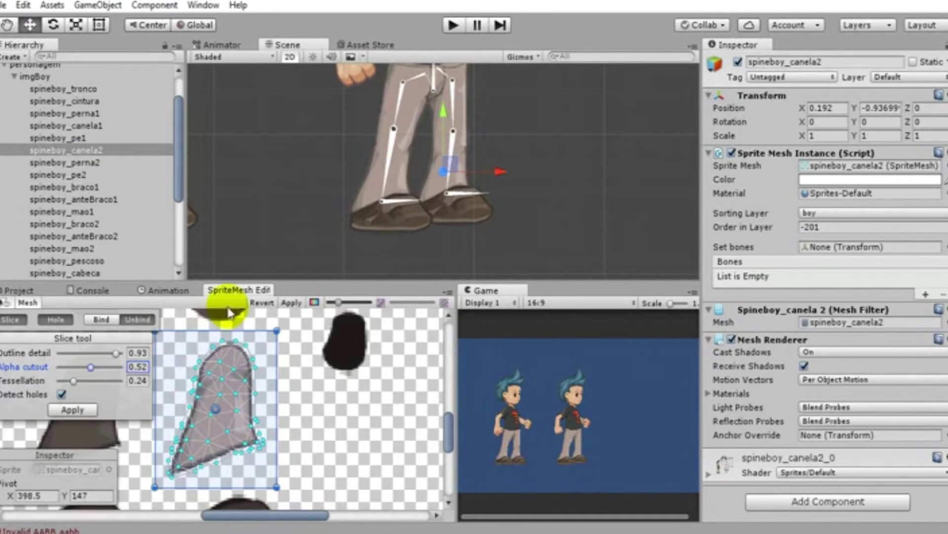
{"action": "scroll", "coordinate": [163, 190], "scroll_direction": "down", "scroll_amount": 5}
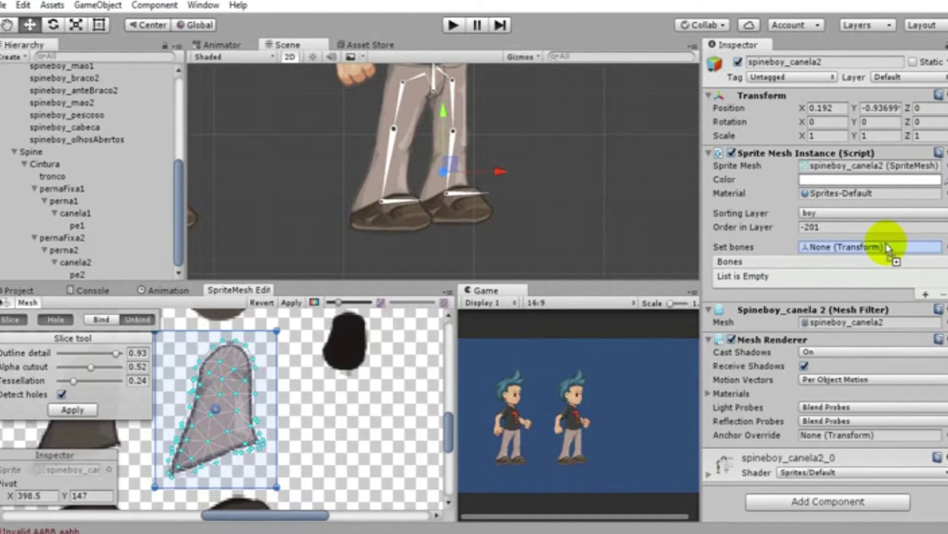
{"action": "left_click_drag", "start_coordinate": [75, 262], "coordinate": [887, 249]}
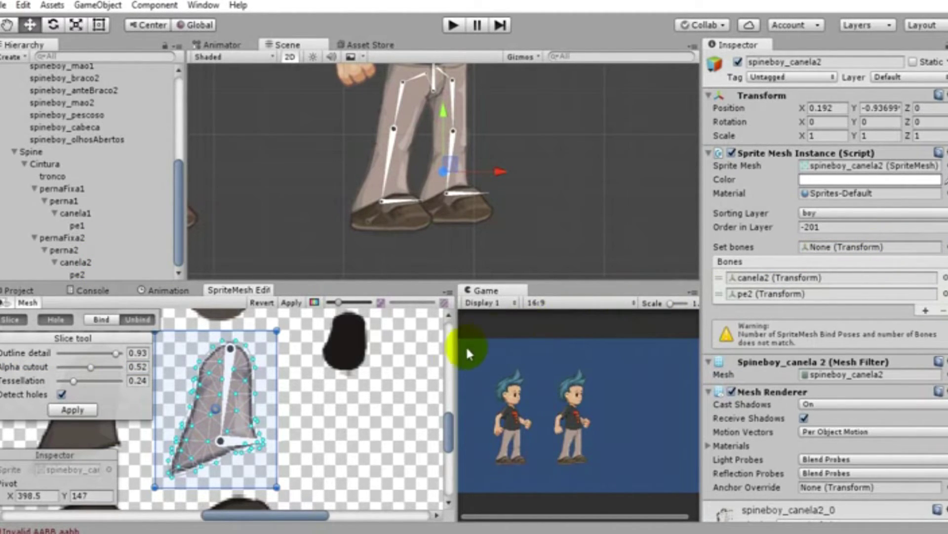
{"action": "scroll", "coordinate": [250, 381], "scroll_direction": "up", "scroll_amount": 2}
{"action": "scroll", "coordinate": [249, 381], "scroll_direction": "up", "scroll_amount": 1}
{"action": "scroll", "coordinate": [247, 391], "scroll_direction": "up", "scroll_amount": 1}
{"action": "scroll", "coordinate": [244, 383], "scroll_direction": "up", "scroll_amount": 1}
{"action": "scroll", "coordinate": [244, 382], "scroll_direction": "down", "scroll_amount": 1}
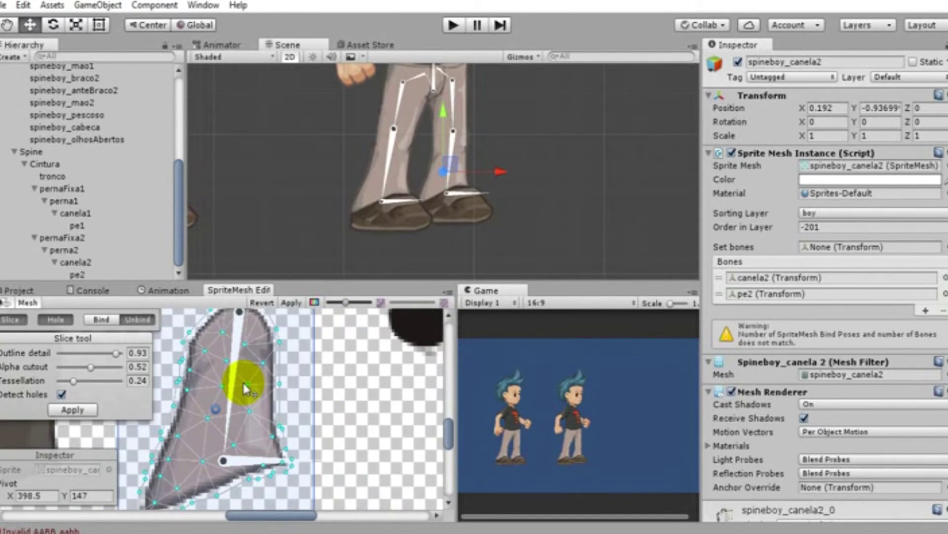
{"action": "scroll", "coordinate": [242, 381], "scroll_direction": "down", "scroll_amount": 1}
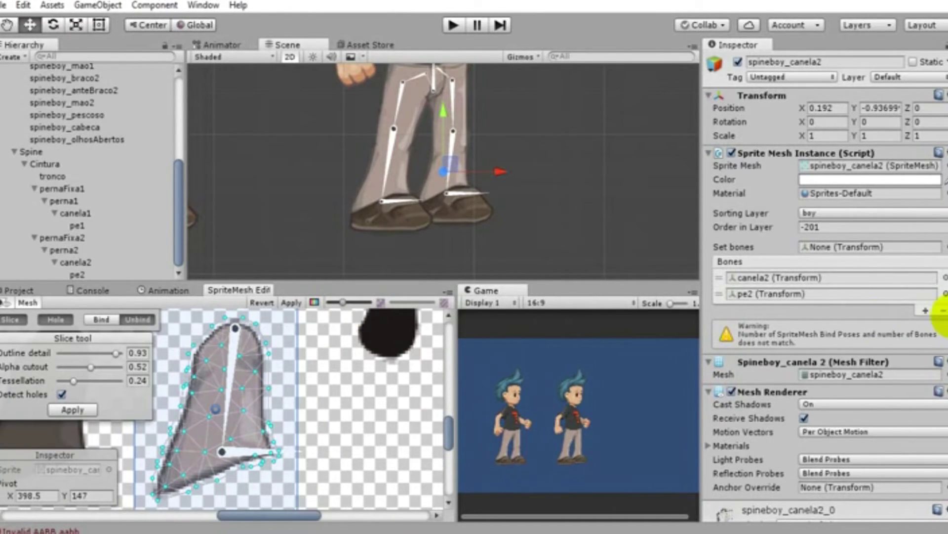
Add perna2 in a new bone slot, bind the bones and apply to skin the shin
{"action": "left_click", "coordinate": [925, 310]}
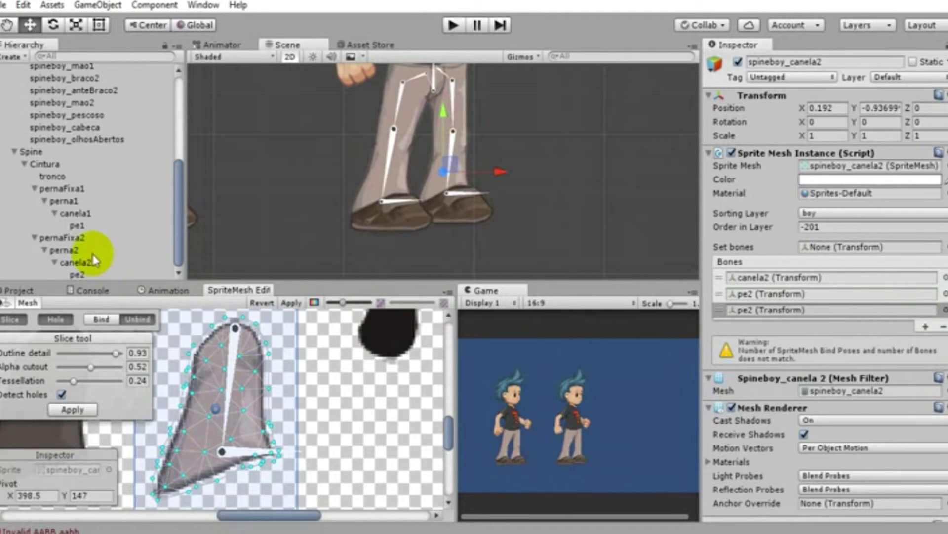
{"action": "mouse_move", "coordinate": [94, 259]}
{"action": "left_mouse_down"}
{"action": "mouse_move", "coordinate": [803, 340]}
{"action": "mouse_move", "coordinate": [819, 310]}
{"action": "left_mouse_up"}
{"action": "scroll", "coordinate": [223, 379], "scroll_direction": "up", "scroll_amount": 3}
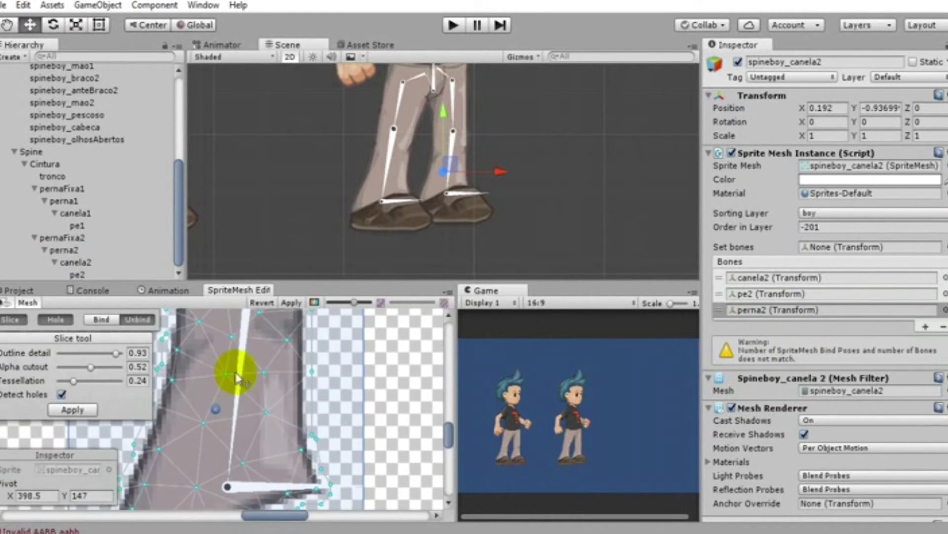
{"action": "scroll", "coordinate": [237, 370], "scroll_direction": "up", "scroll_amount": 3}
{"action": "left_click", "coordinate": [92, 321]}
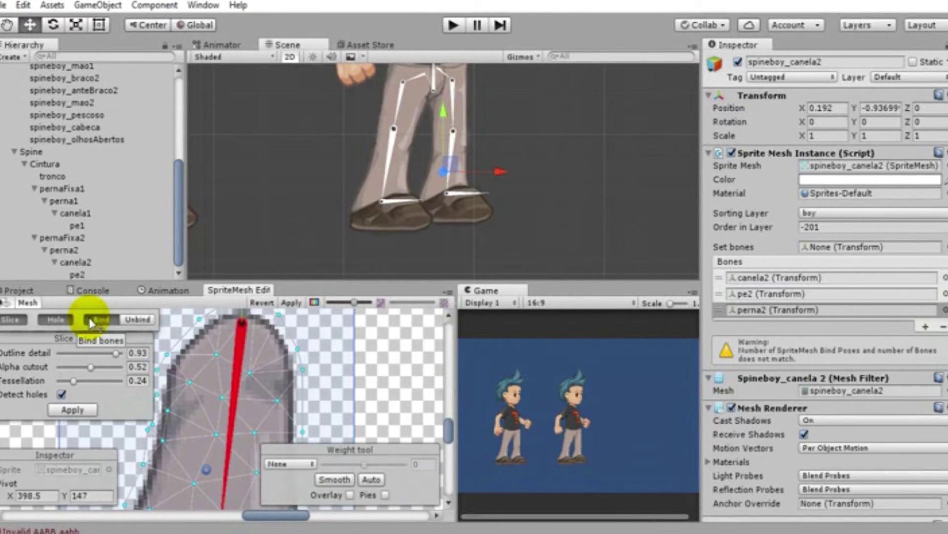
{"action": "scroll", "coordinate": [213, 360], "scroll_direction": "down", "scroll_amount": 3}
{"action": "scroll", "coordinate": [319, 423], "scroll_direction": "up", "scroll_amount": 2}
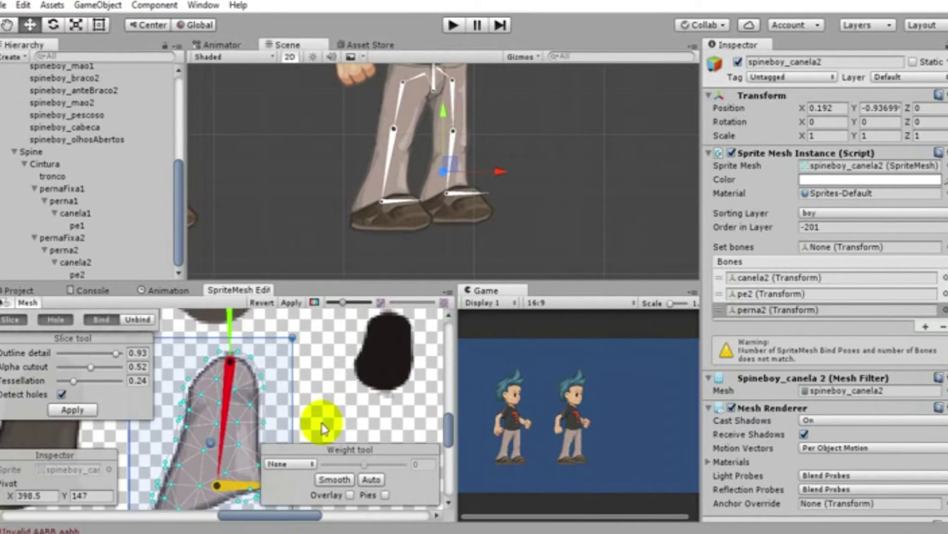
{"action": "scroll", "coordinate": [321, 426], "scroll_direction": "up", "scroll_amount": 2}
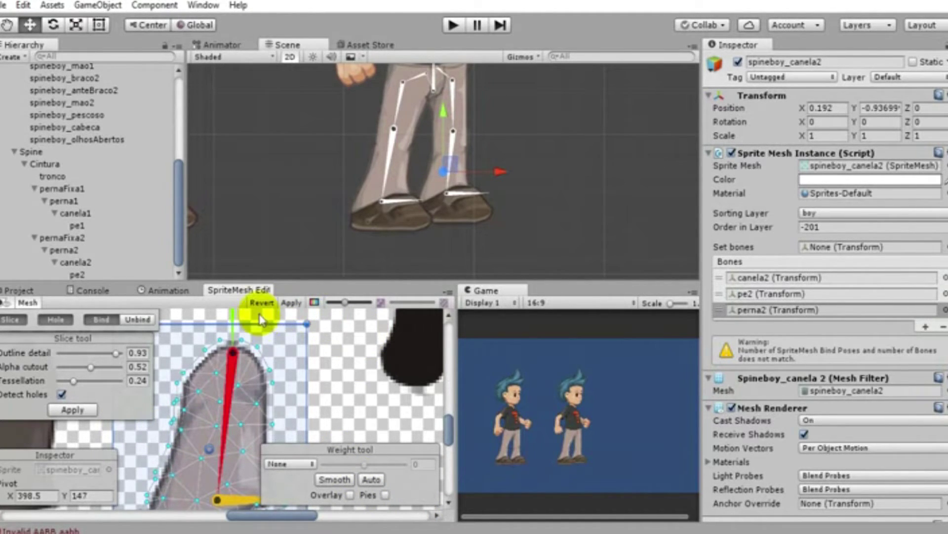
{"action": "left_click", "coordinate": [451, 176]}
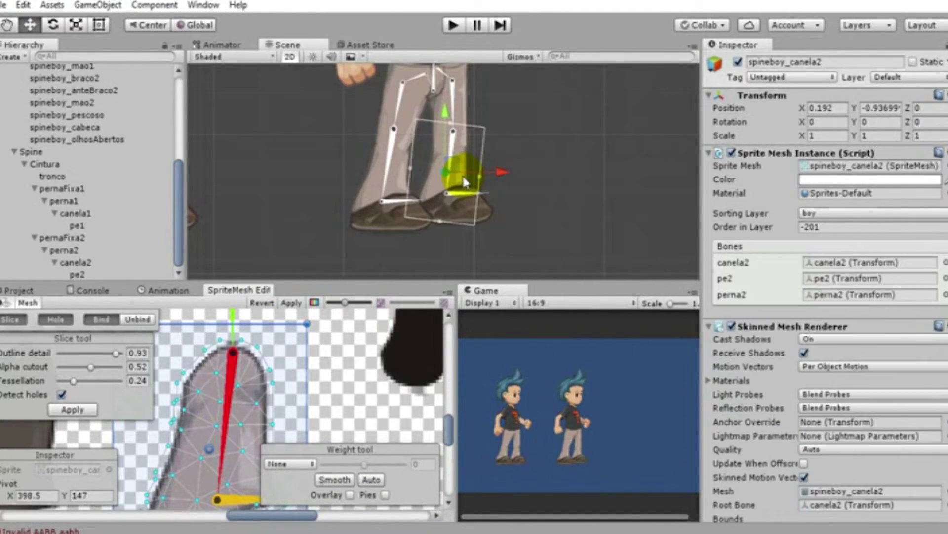
Rotate the canela2 bone and back to check the shin deforms, then select pe2 and spineboy_cabeca
{"action": "scroll", "coordinate": [449, 186], "scroll_direction": "up", "scroll_amount": 2}
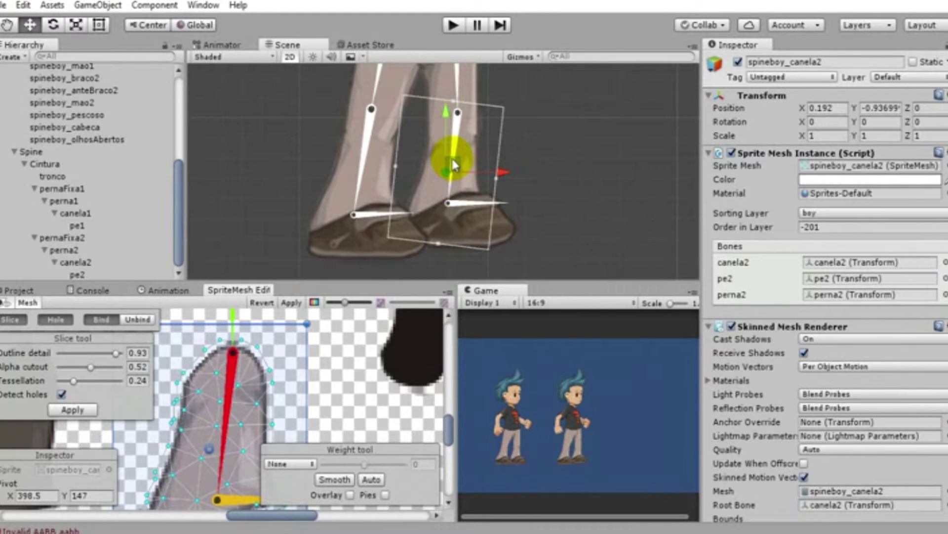
{"action": "mouse_move", "coordinate": [453, 164]}
{"action": "left_mouse_down"}
{"action": "mouse_move", "coordinate": [421, 143]}
{"action": "mouse_move", "coordinate": [446, 157]}
{"action": "left_mouse_up"}
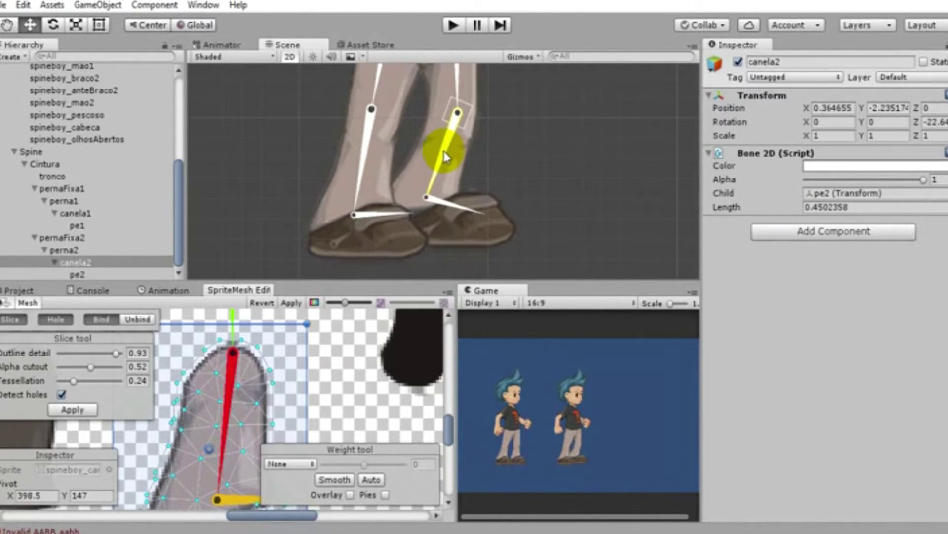
{"action": "left_click_drag", "start_coordinate": [446, 157], "coordinate": [447, 157]}
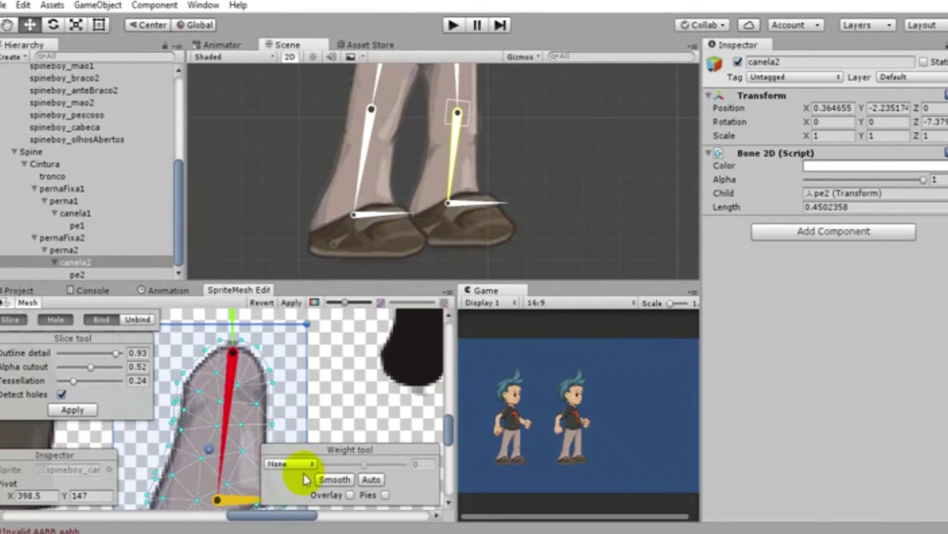
{"action": "scroll", "coordinate": [274, 375], "scroll_direction": "up", "scroll_amount": 2}
{"action": "scroll", "coordinate": [296, 424], "scroll_direction": "up", "scroll_amount": 2}
{"action": "scroll", "coordinate": [254, 373], "scroll_direction": "up", "scroll_amount": 2}
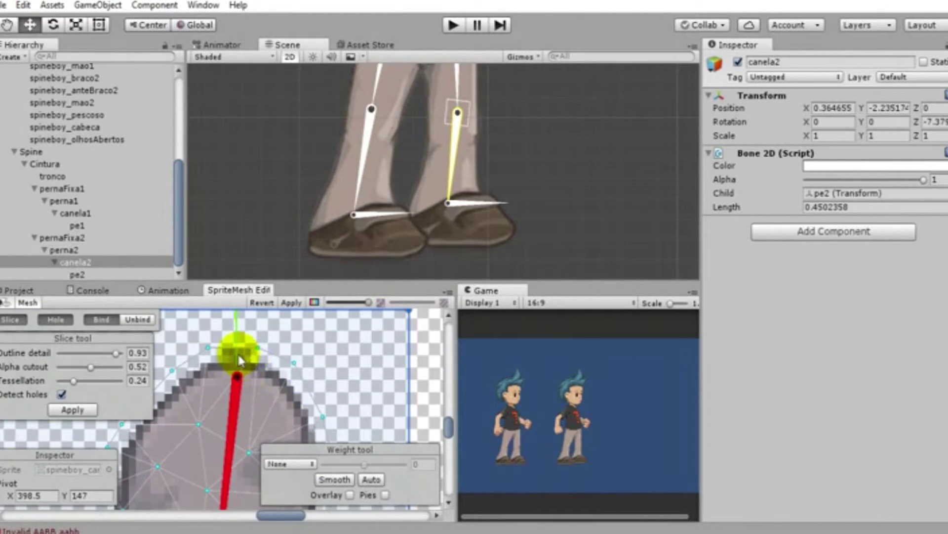
{"action": "scroll", "coordinate": [423, 205], "scroll_direction": "down", "scroll_amount": 2}
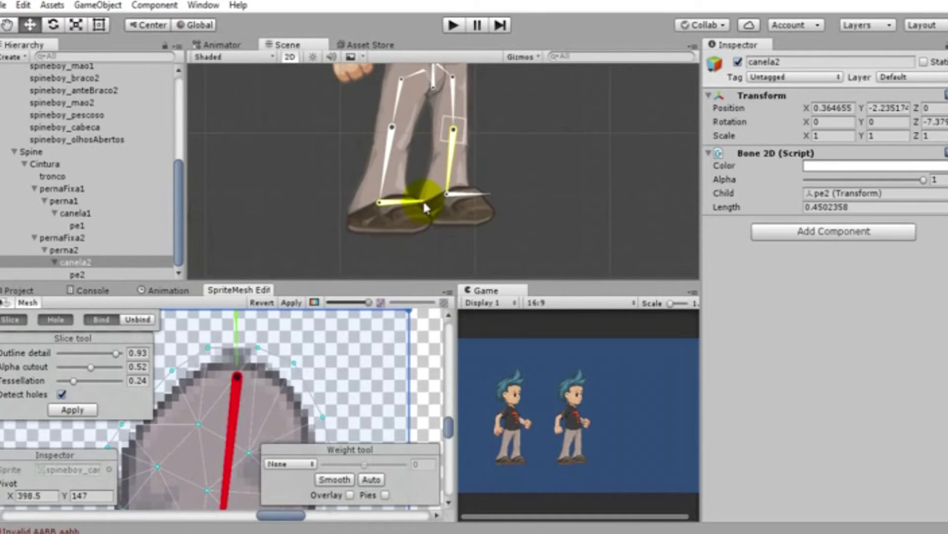
{"action": "scroll", "coordinate": [428, 206], "scroll_direction": "down", "scroll_amount": 2}
{"action": "left_click", "coordinate": [92, 274]}
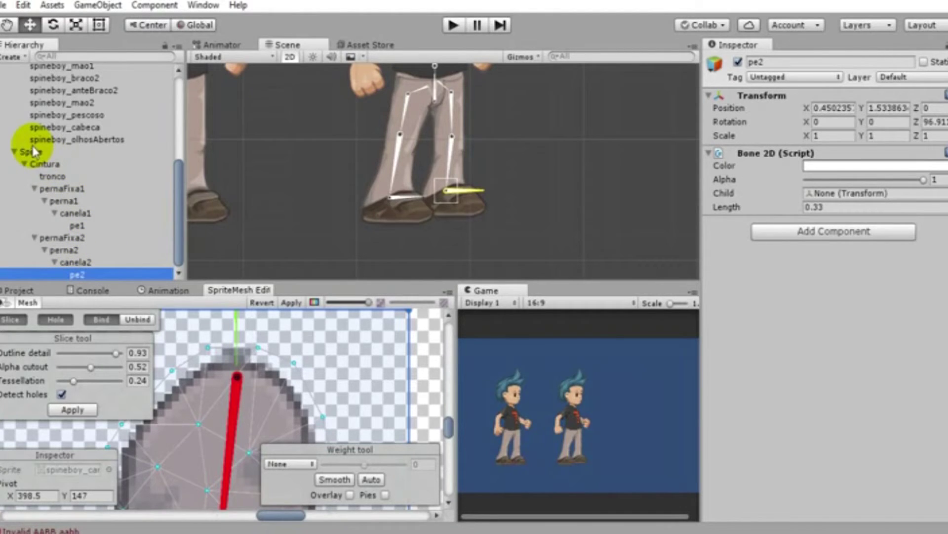
{"action": "left_click", "coordinate": [98, 127]}
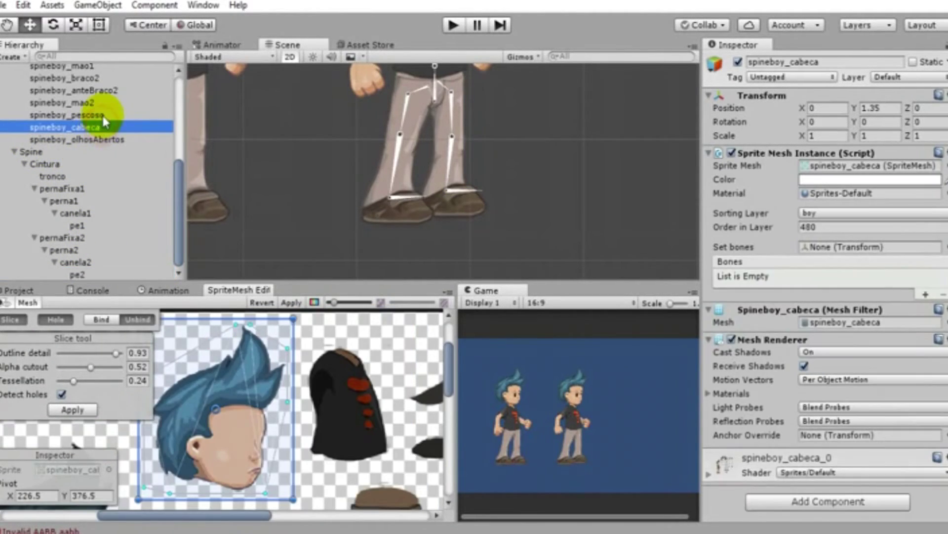
Select spineboy_pe2, assign the canela2 and pe2 bones, bind them and regenerate the foot mesh
{"action": "scroll", "coordinate": [114, 153], "scroll_direction": "up", "scroll_amount": 2}
{"action": "scroll", "coordinate": [115, 151], "scroll_direction": "up", "scroll_amount": 3}
{"action": "scroll", "coordinate": [114, 150], "scroll_direction": "down", "scroll_amount": 2}
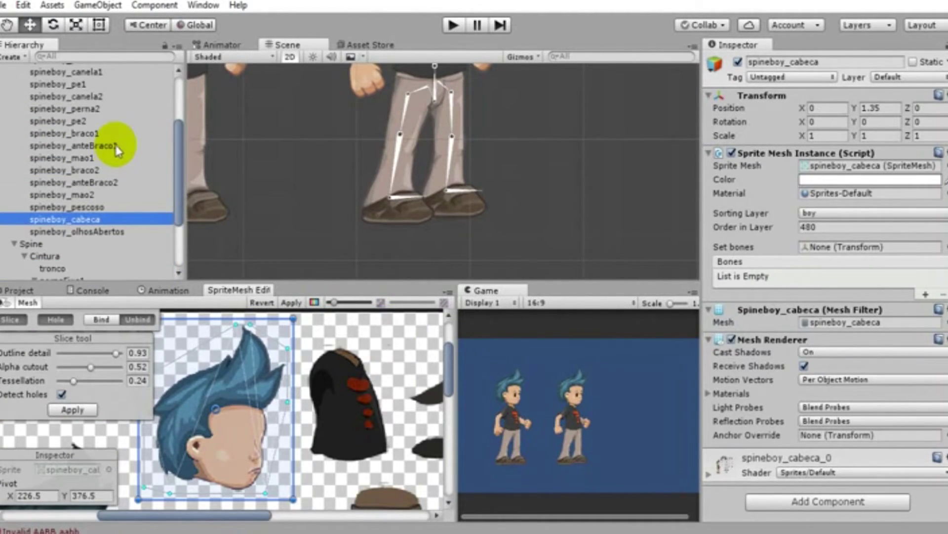
{"action": "scroll", "coordinate": [115, 150], "scroll_direction": "up", "scroll_amount": 2}
{"action": "scroll", "coordinate": [117, 150], "scroll_direction": "up", "scroll_amount": 2}
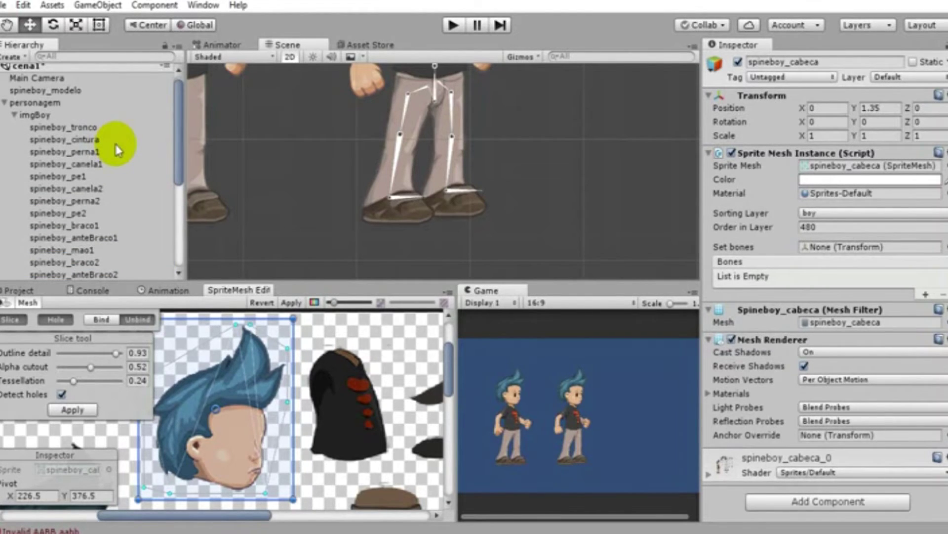
{"action": "left_click", "coordinate": [94, 213]}
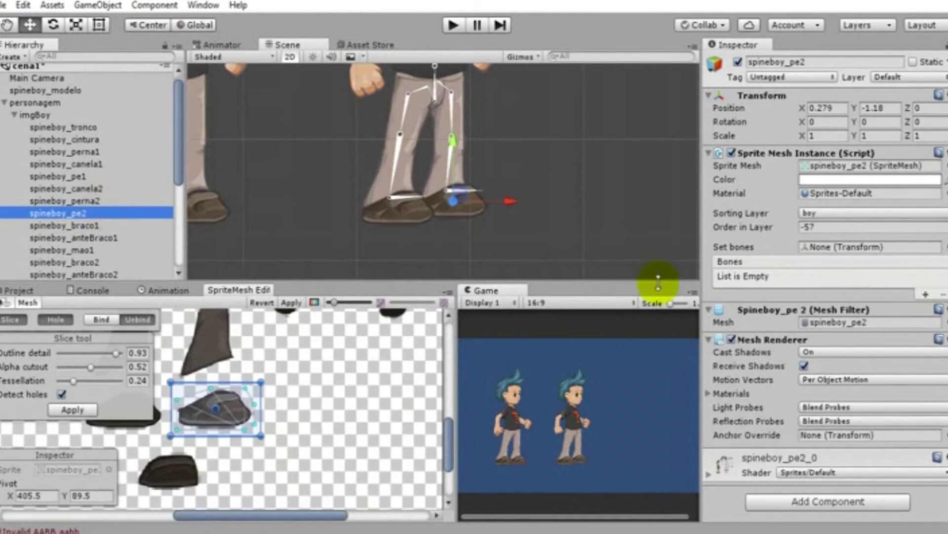
{"action": "scroll", "coordinate": [17, 155], "scroll_direction": "down", "scroll_amount": 5}
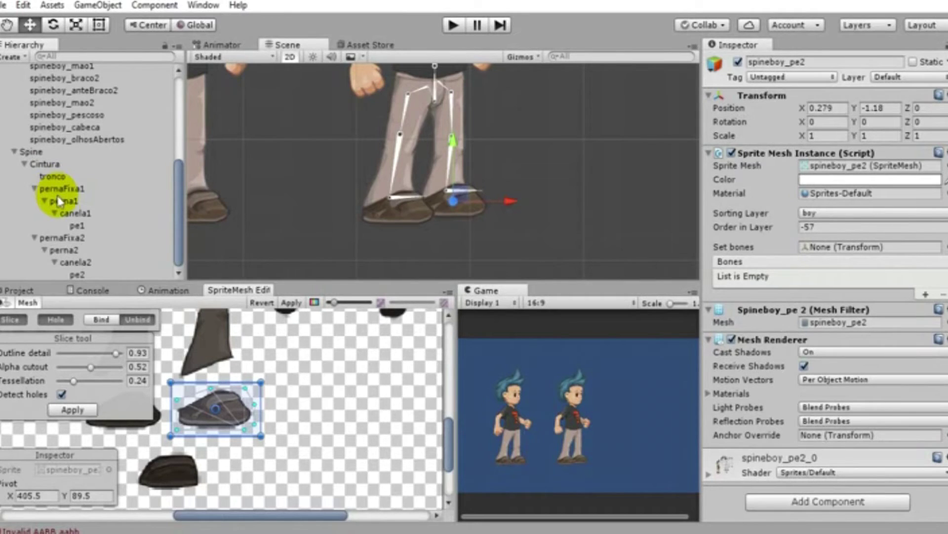
{"action": "left_click_drag", "start_coordinate": [81, 264], "coordinate": [869, 247]}
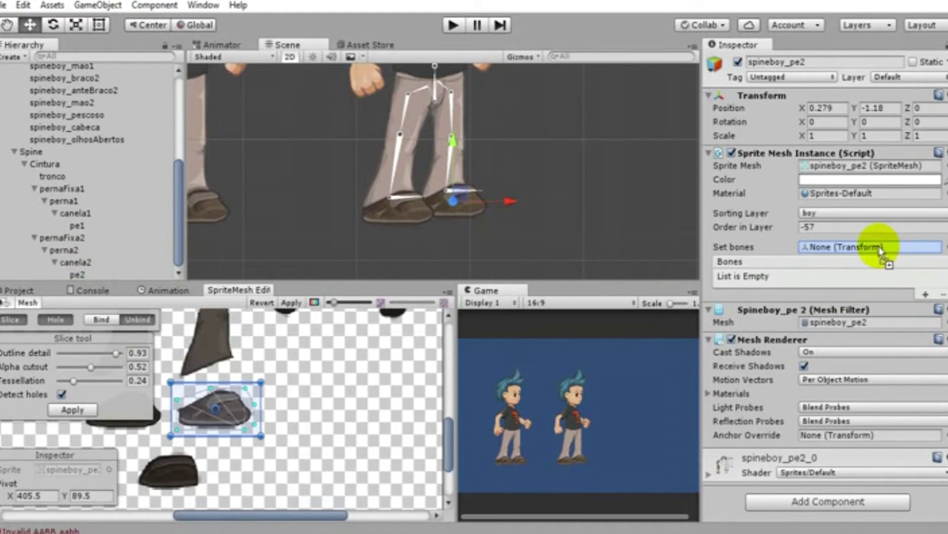
{"action": "left_click", "coordinate": [101, 319]}
{"action": "left_click", "coordinate": [101, 320]}
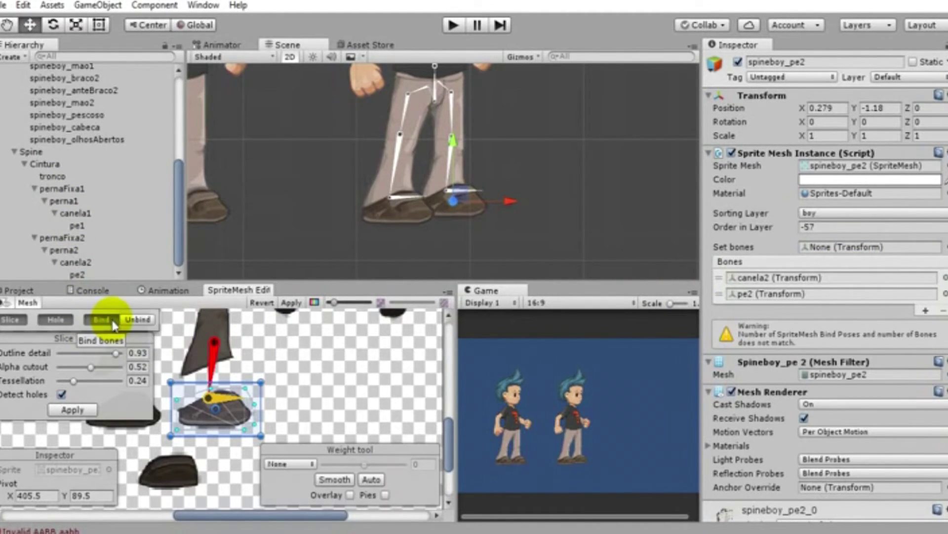
{"action": "scroll", "coordinate": [227, 409], "scroll_direction": "up", "scroll_amount": 5}
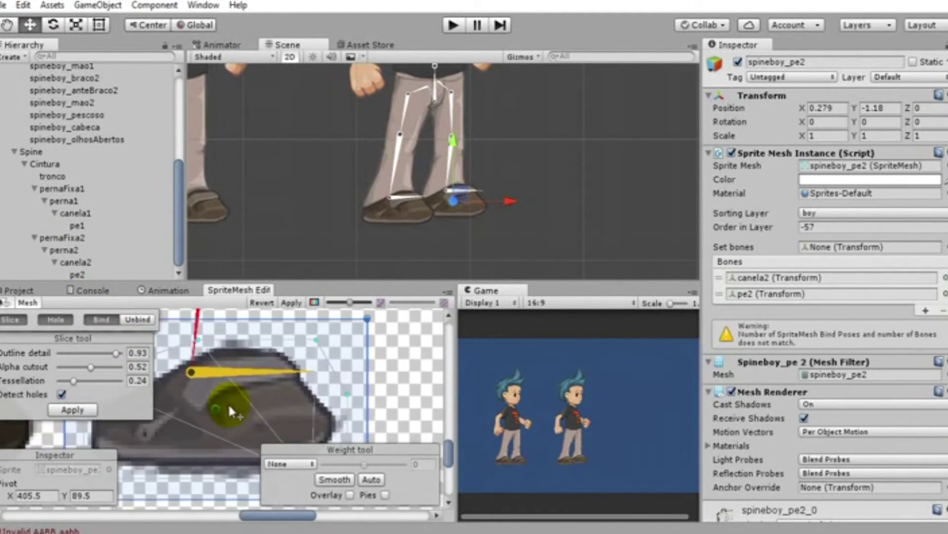
{"action": "left_click", "coordinate": [89, 413]}
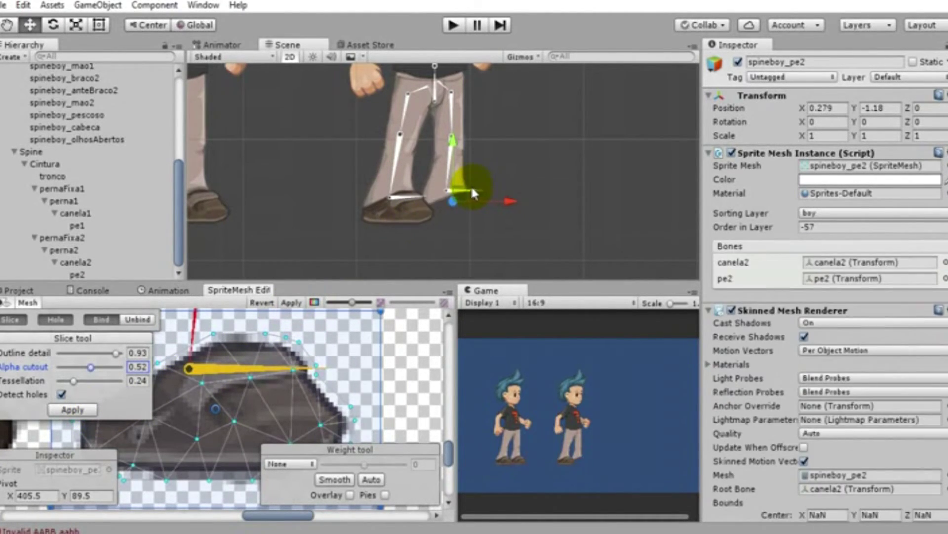
Show weight pies, then unbind, reapply, rebind and apply the spineboy_pe2 foot mesh
{"action": "left_click", "coordinate": [382, 495]}
{"action": "left_click", "coordinate": [385, 496]}
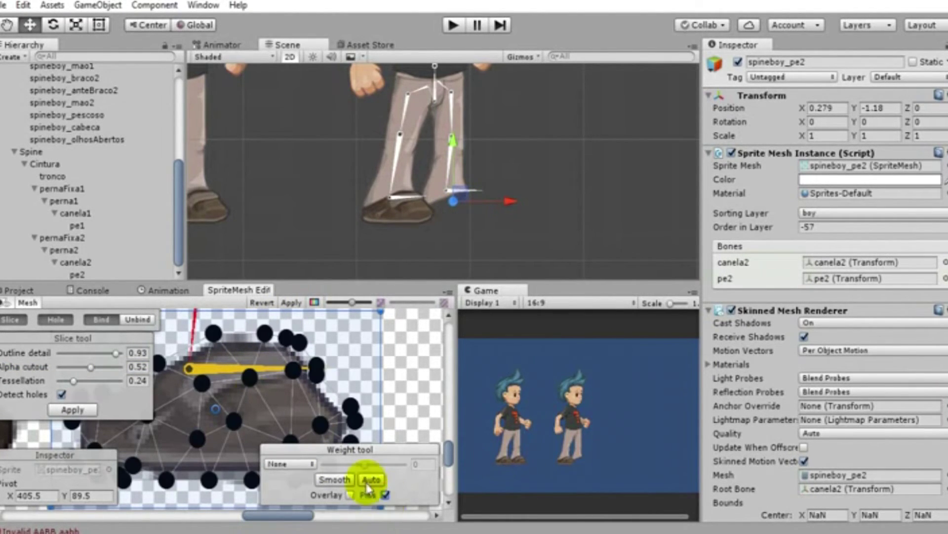
{"action": "left_click", "coordinate": [137, 319]}
{"action": "left_click", "coordinate": [293, 302]}
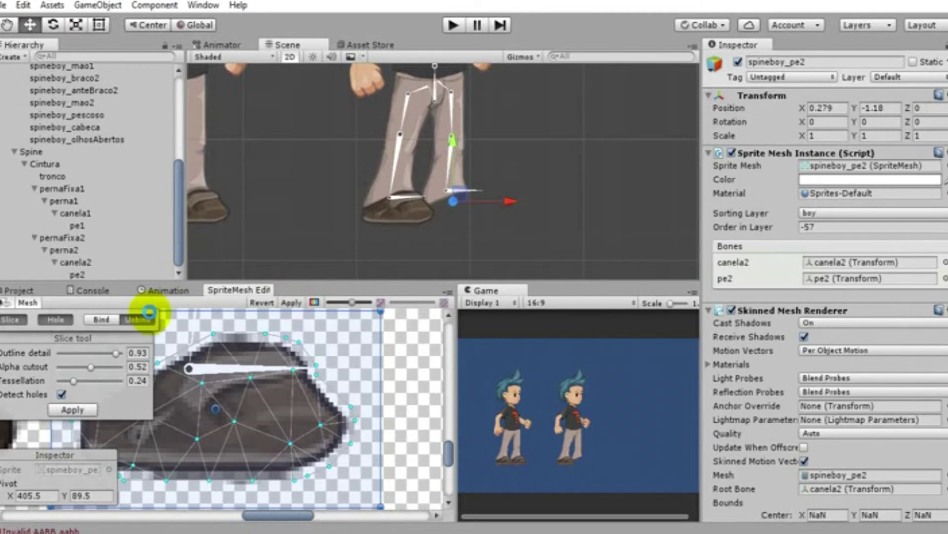
{"action": "left_click", "coordinate": [103, 320]}
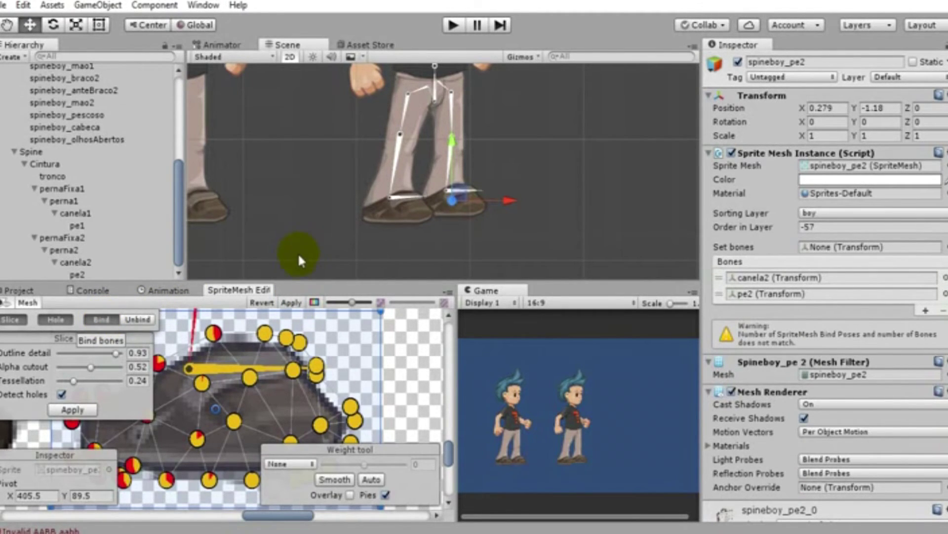
{"action": "left_click", "coordinate": [293, 302]}
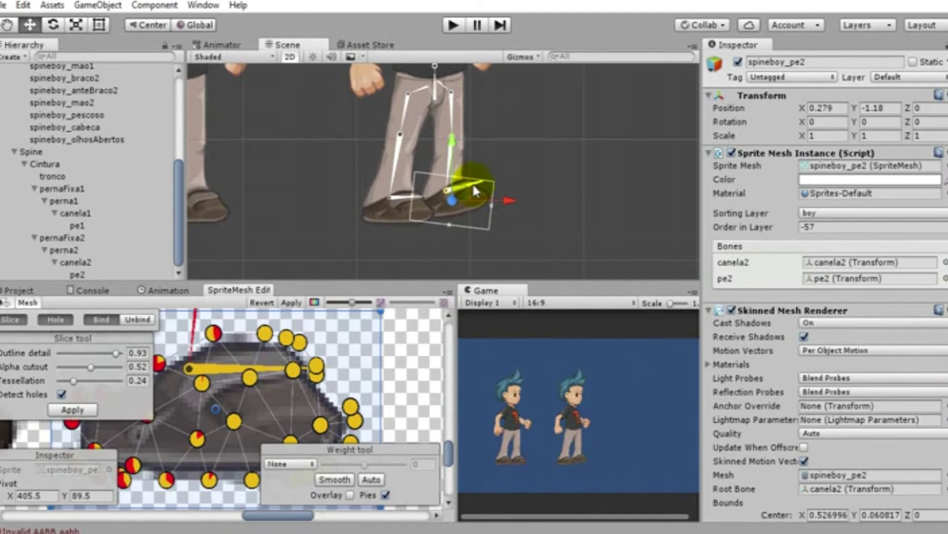
Check the pe2 bone, return to the foot mesh and recentre it with weight pies shown
{"action": "left_click", "coordinate": [476, 191]}
{"action": "left_click", "coordinate": [403, 349]}
{"action": "scroll", "coordinate": [307, 389], "scroll_direction": "down", "scroll_amount": 3}
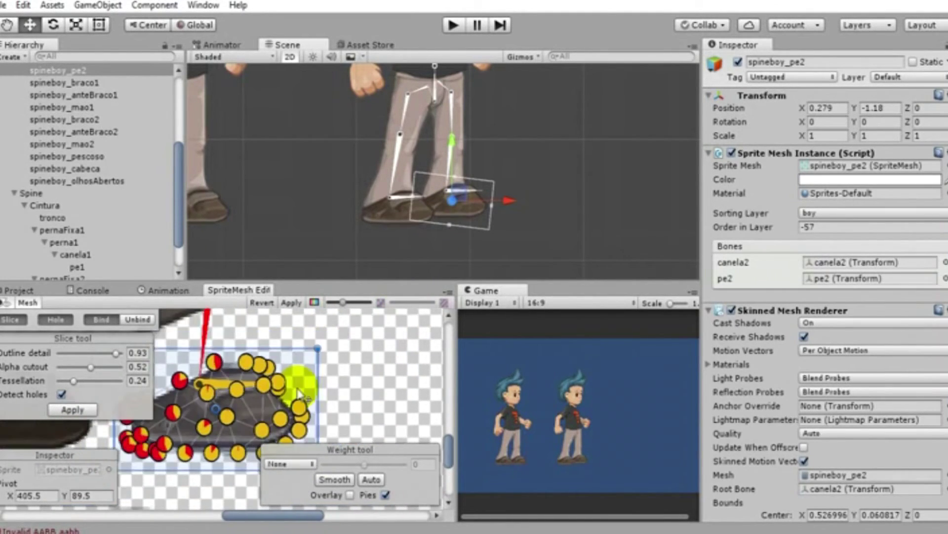
{"action": "scroll", "coordinate": [299, 392], "scroll_direction": "down", "scroll_amount": 2}
{"action": "middle_click_drag", "start_coordinate": [296, 385], "coordinate": [398, 390]}
{"action": "left_click", "coordinate": [387, 494]}
{"action": "left_click", "coordinate": [387, 494]}
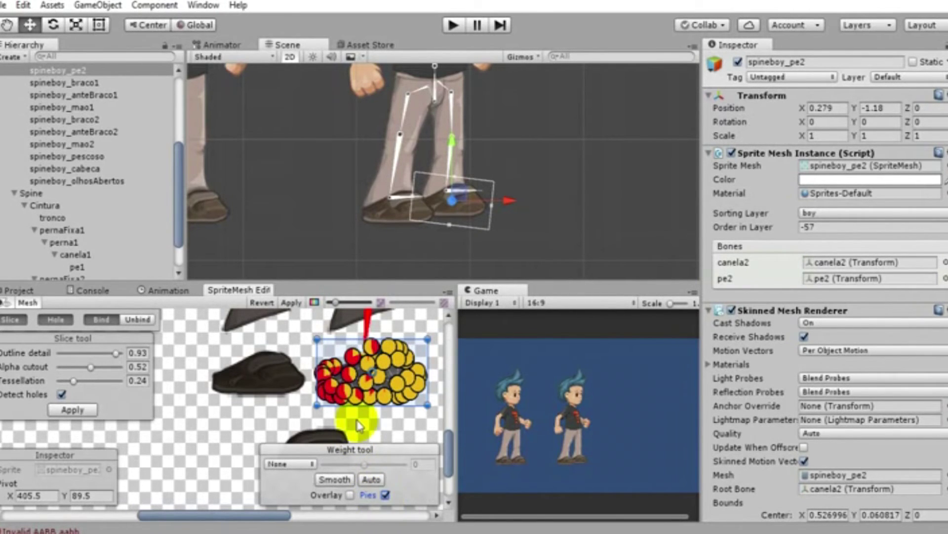
{"action": "scroll", "coordinate": [360, 402], "scroll_direction": "up", "scroll_amount": 3}
{"action": "middle_click_drag", "start_coordinate": [381, 413], "coordinate": [258, 424]}
{"action": "scroll", "coordinate": [239, 350], "scroll_direction": "down", "scroll_amount": 1}
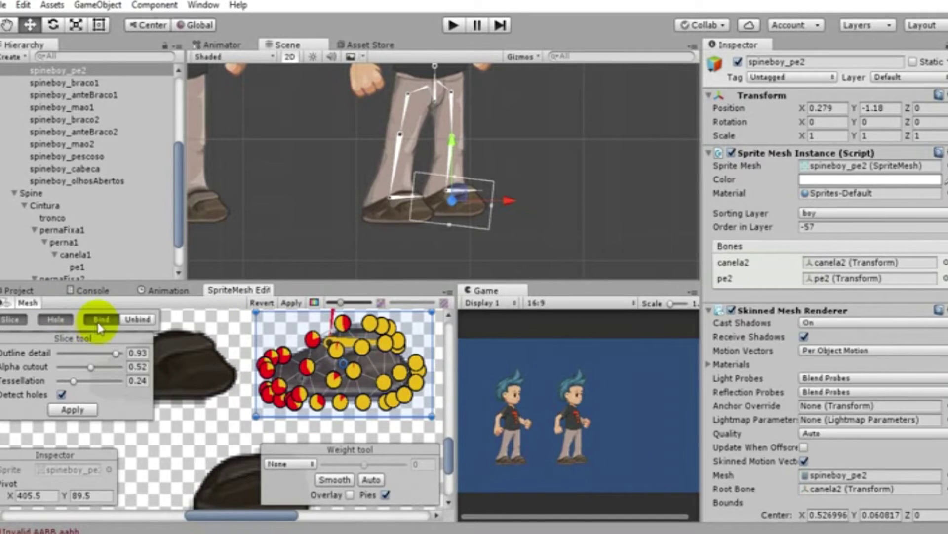
Turn off slicing and box-select the foot vertices to inspect their shared weights
{"action": "left_click", "coordinate": [22, 326]}
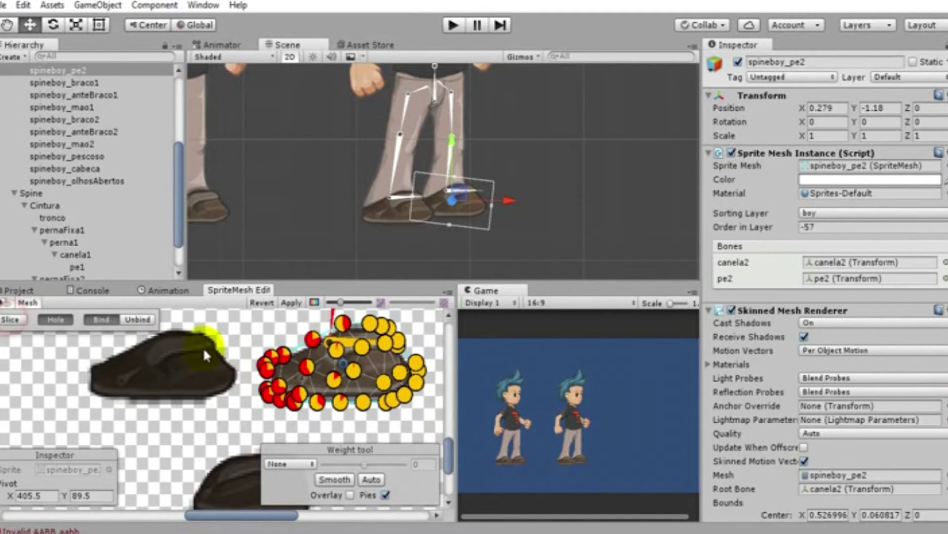
{"action": "left_click_drag", "start_coordinate": [245, 329], "coordinate": [385, 413]}
{"action": "left_click", "coordinate": [277, 329]}
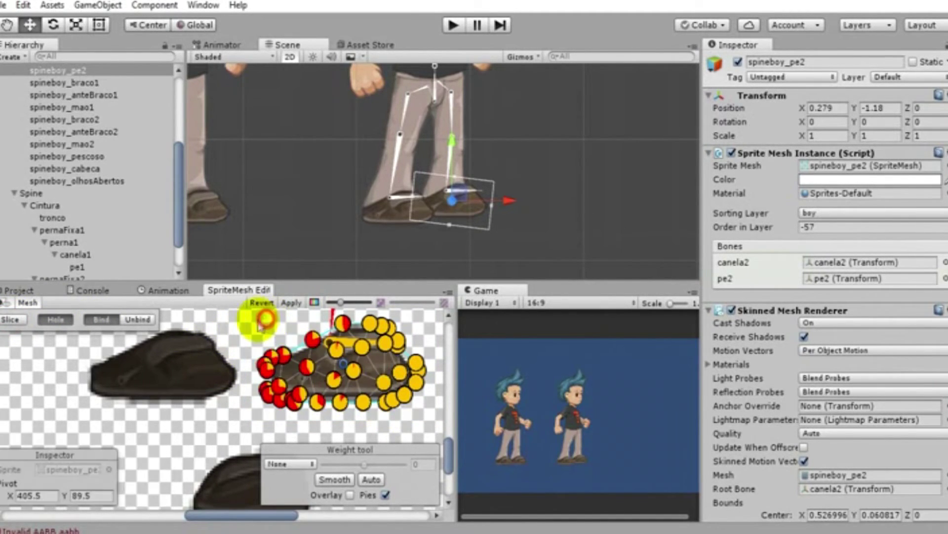
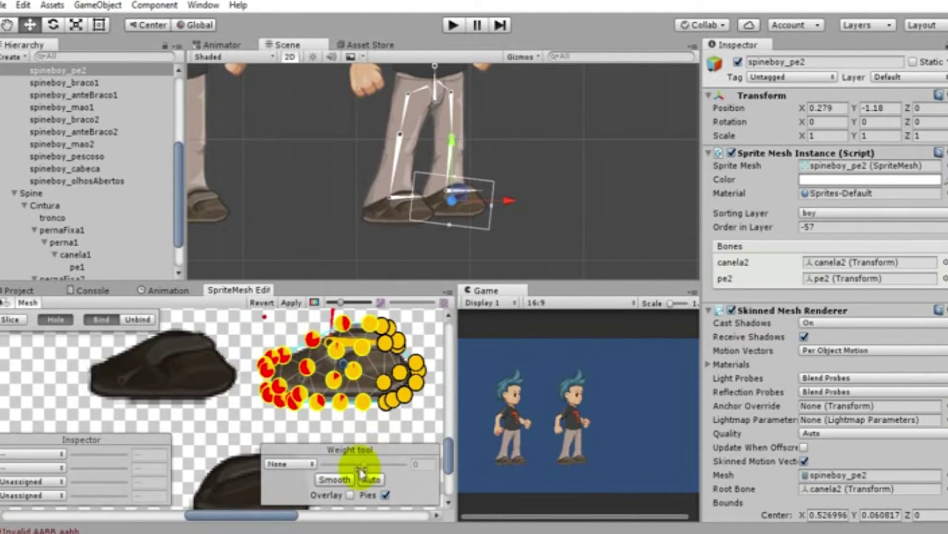
Weight all spineboy_pe2 foot vertices fully to bone pe2 and apply the weights
{"action": "left_click", "coordinate": [290, 463]}
{"action": "left_click", "coordinate": [306, 502]}
{"action": "left_click_drag", "start_coordinate": [364, 464], "coordinate": [427, 480]}
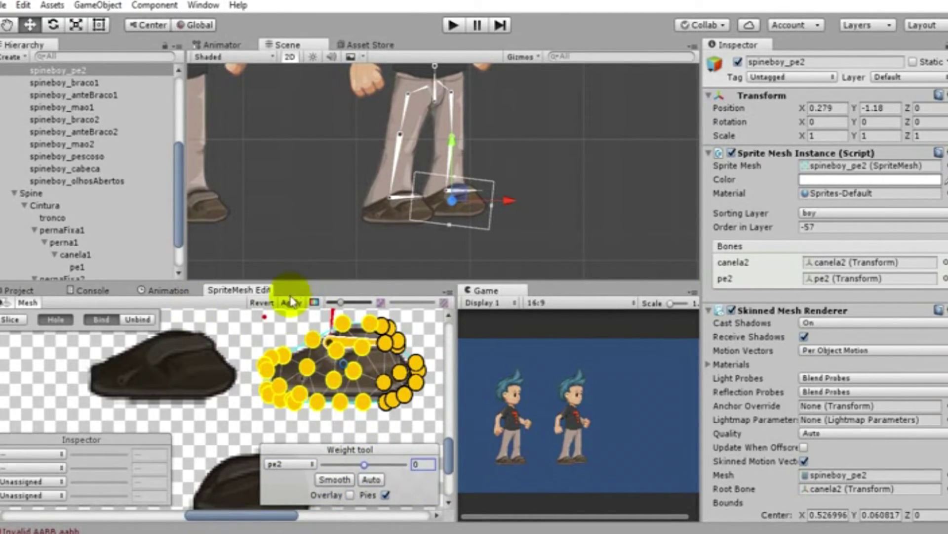
{"action": "left_click", "coordinate": [293, 310]}
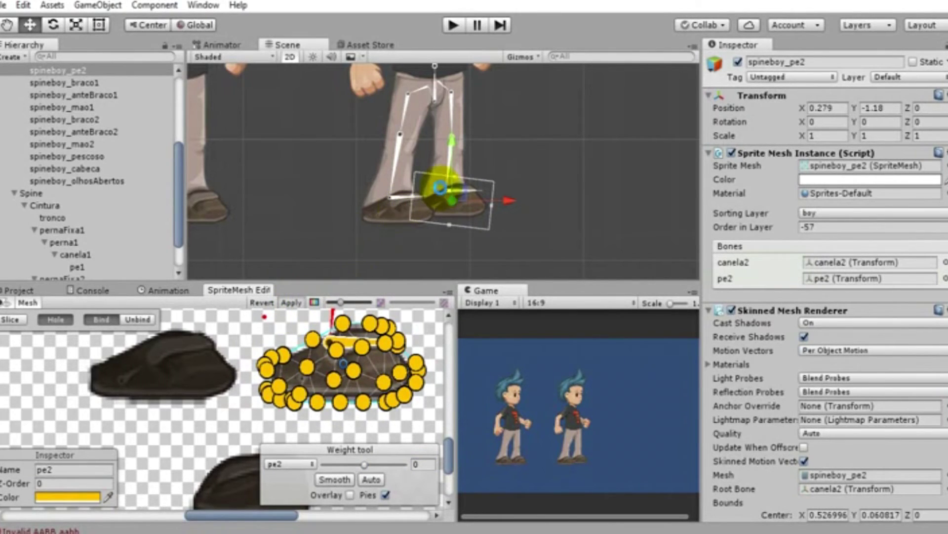
{"action": "scroll", "coordinate": [529, 204], "scroll_direction": "up", "scroll_amount": 3}
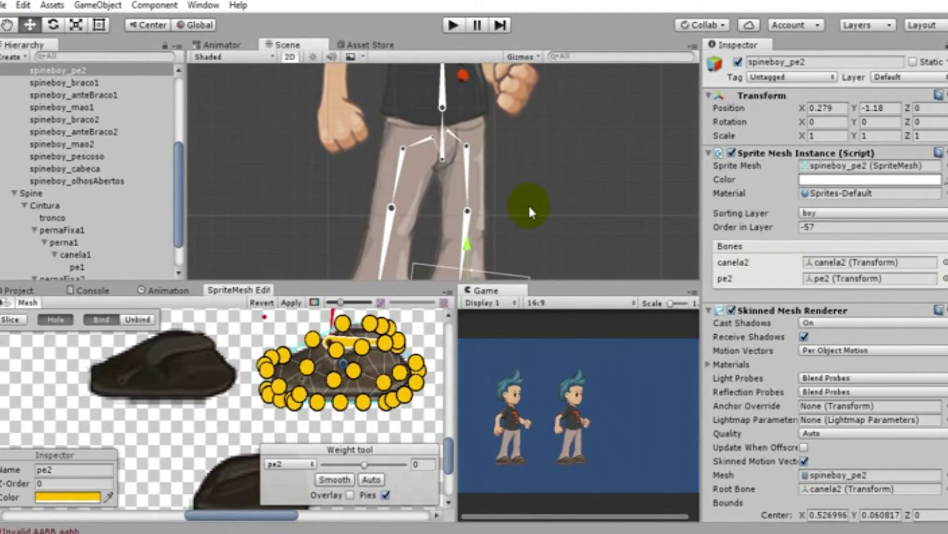
{"action": "scroll", "coordinate": [552, 185], "scroll_direction": "up", "scroll_amount": 1}
{"action": "scroll", "coordinate": [558, 168], "scroll_direction": "up", "scroll_amount": 2}
{"action": "scroll", "coordinate": [561, 188], "scroll_direction": "up", "scroll_amount": 2}
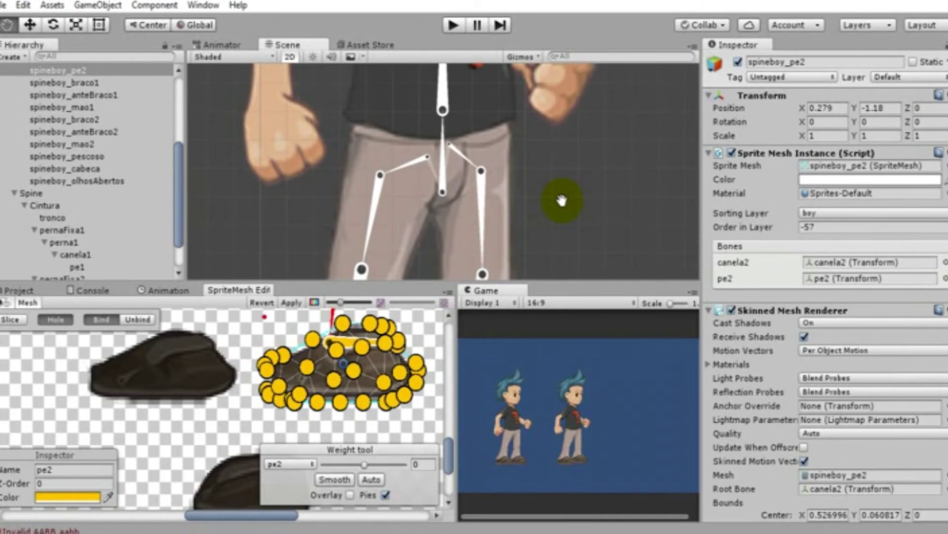
{"action": "scroll", "coordinate": [79, 150], "scroll_direction": "up", "scroll_amount": 4}
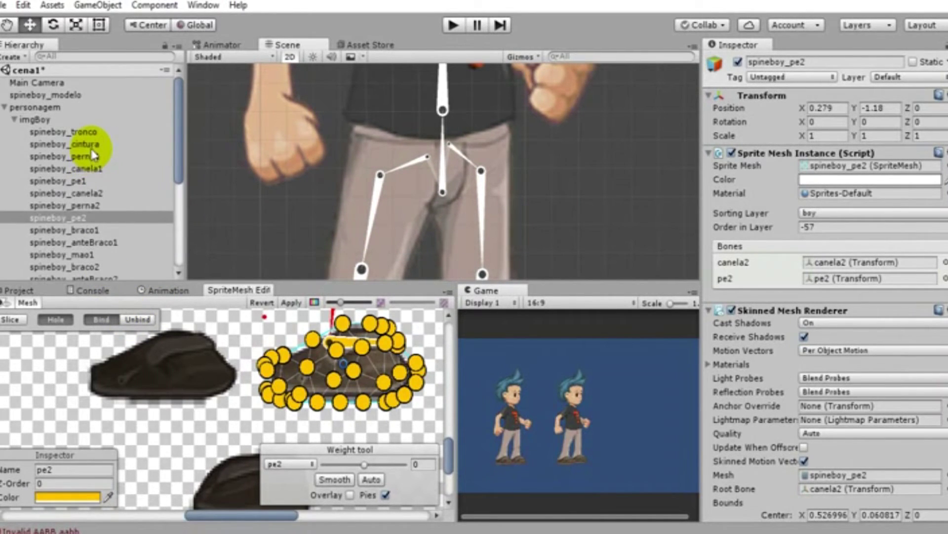
Apply the spineboy_cintura waist weights, test-bend the leg, then undo the pose
{"action": "left_click", "coordinate": [92, 144]}
{"action": "scroll", "coordinate": [360, 365], "scroll_direction": "up", "scroll_amount": 3}
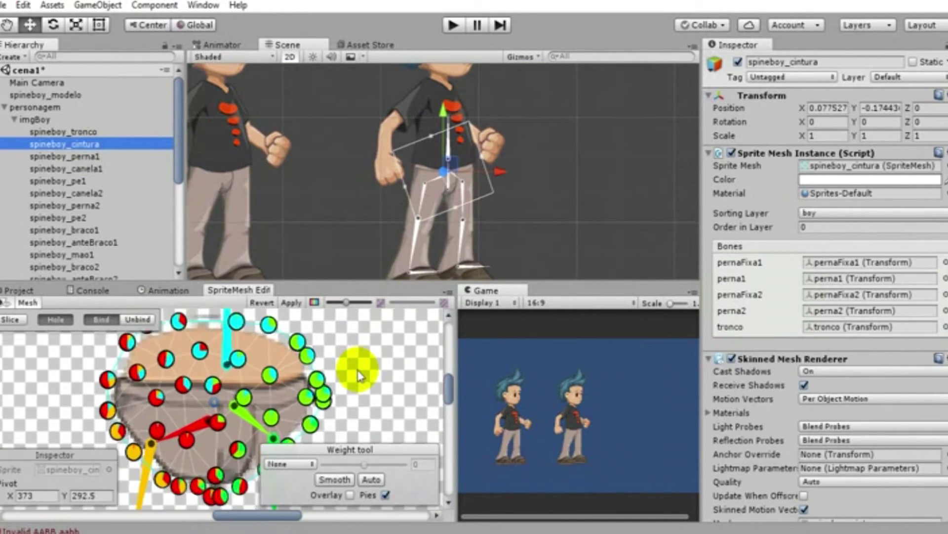
{"action": "scroll", "coordinate": [170, 376], "scroll_direction": "up", "scroll_amount": 2}
{"action": "left_click", "coordinate": [300, 303]}
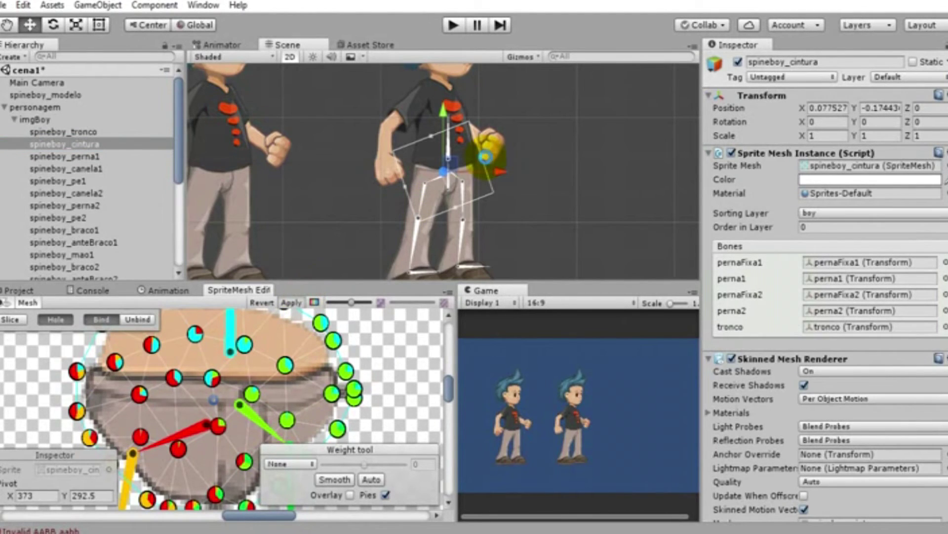
{"action": "mouse_move", "coordinate": [464, 213]}
{"action": "left_mouse_down"}
{"action": "mouse_move", "coordinate": [441, 222]}
{"action": "mouse_move", "coordinate": [494, 200]}
{"action": "mouse_move", "coordinate": [494, 210]}
{"action": "left_mouse_up"}
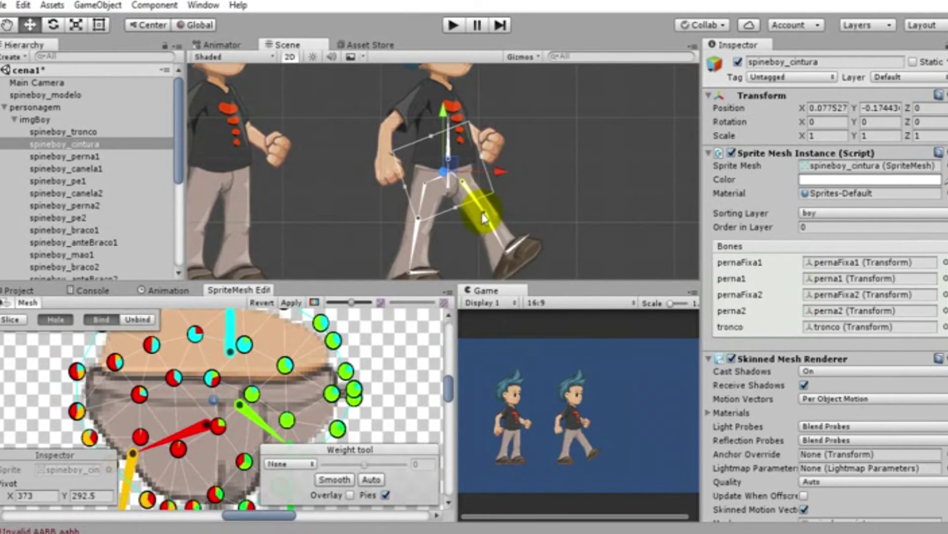
{"action": "key", "text": "ctrl+z"}
{"action": "key", "text": "ctrl+z"}
{"action": "key", "text": "ctrl+z"}
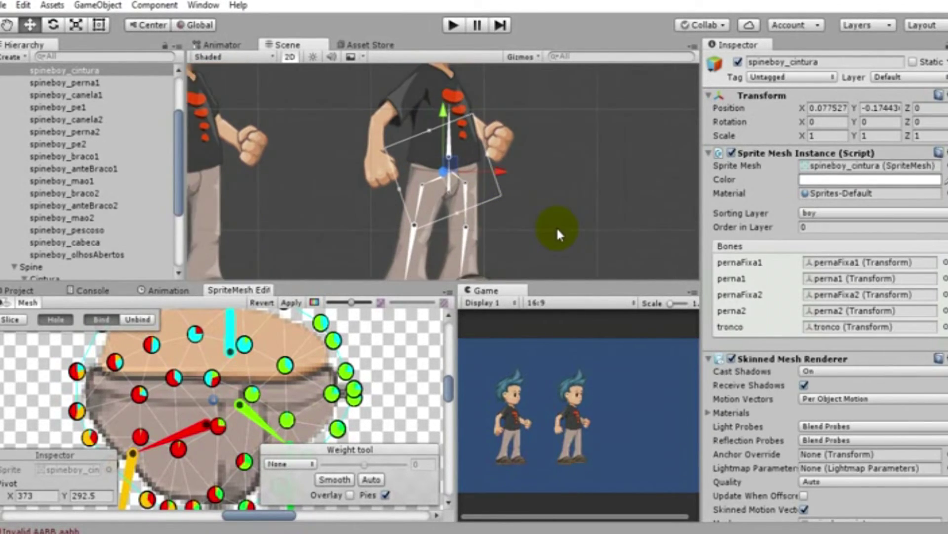
Raise the leg into a kick to test spineboy_perna1, then lower it back to standing
{"action": "middle_click_drag", "start_coordinate": [561, 219], "coordinate": [576, 170]}
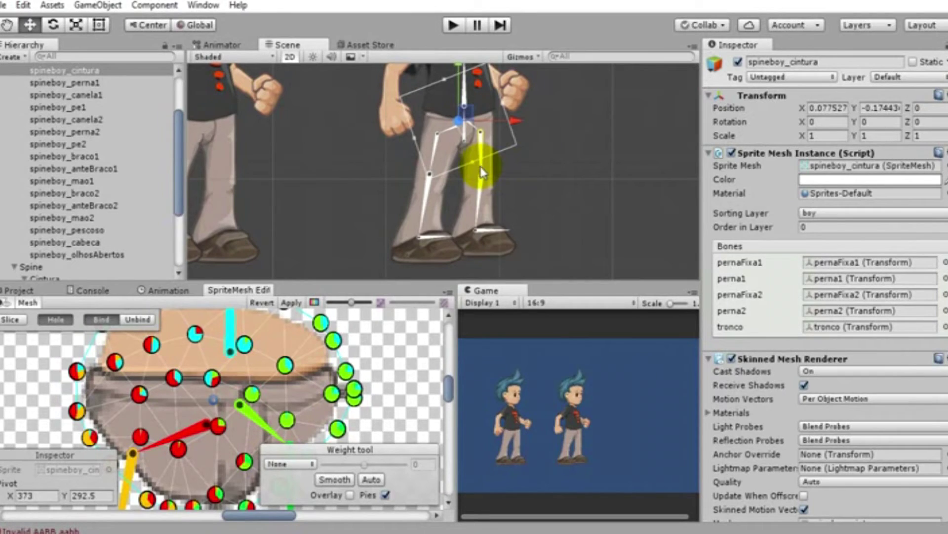
{"action": "left_click_drag", "start_coordinate": [481, 166], "coordinate": [513, 154]}
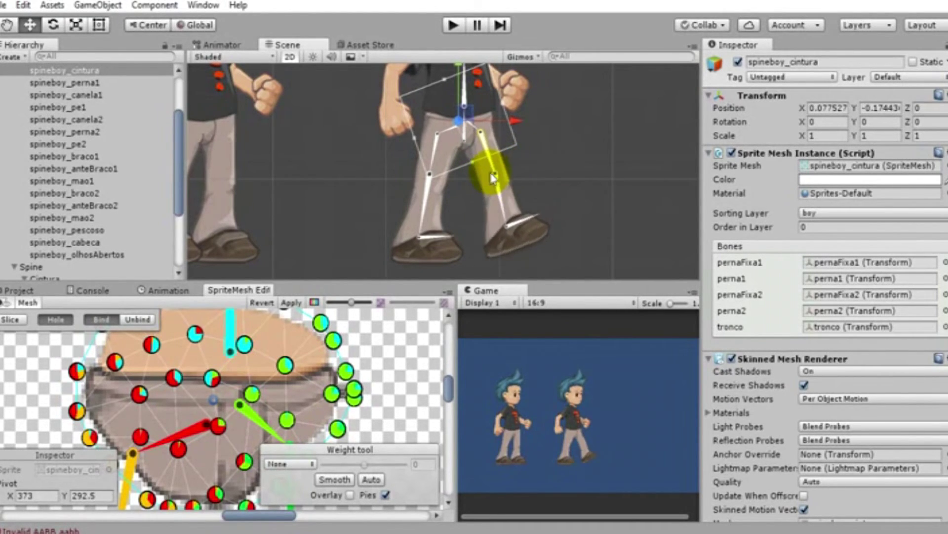
{"action": "mouse_move", "coordinate": [514, 160]}
{"action": "left_mouse_down"}
{"action": "mouse_move", "coordinate": [501, 188]}
{"action": "mouse_move", "coordinate": [472, 197]}
{"action": "left_mouse_up"}
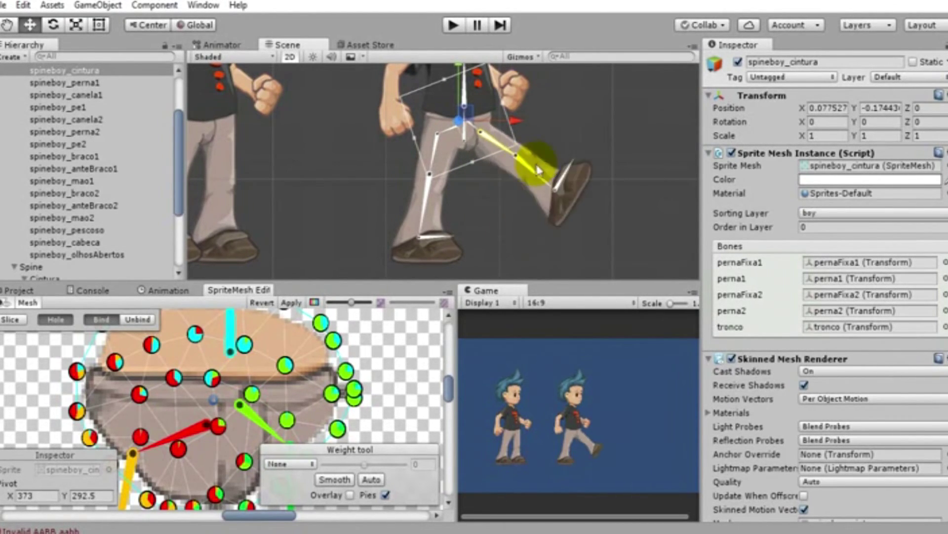
{"action": "left_click", "coordinate": [452, 201]}
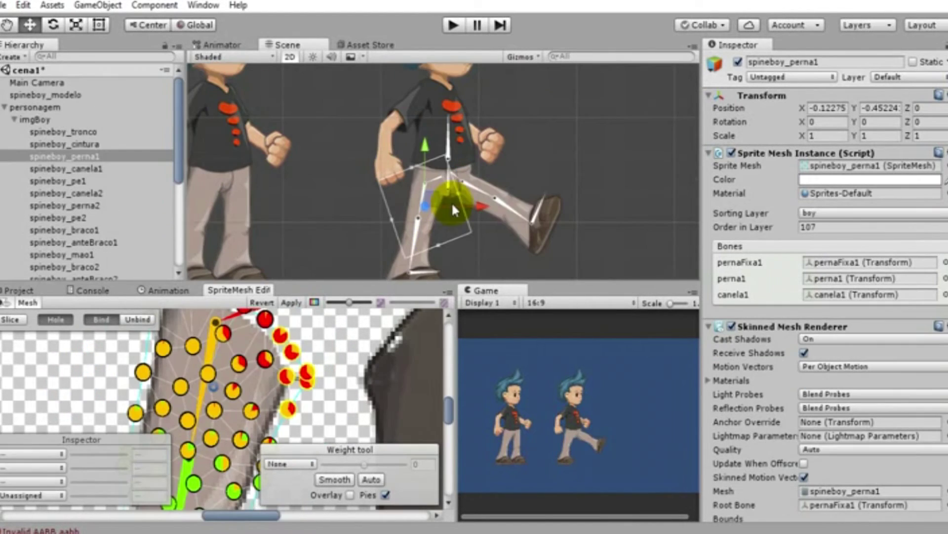
{"action": "left_click", "coordinate": [549, 200]}
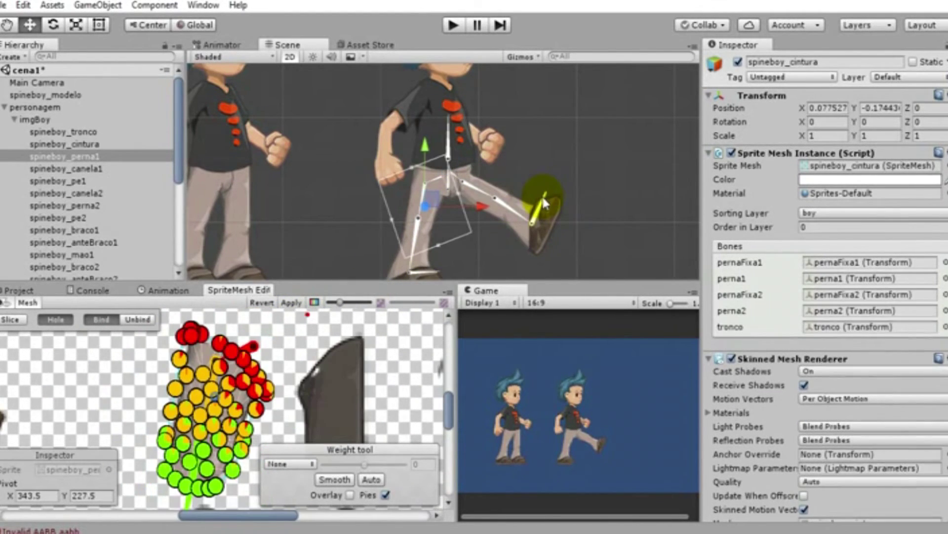
{"action": "mouse_move", "coordinate": [476, 208]}
{"action": "left_mouse_down"}
{"action": "mouse_move", "coordinate": [490, 201]}
{"action": "mouse_move", "coordinate": [465, 228]}
{"action": "left_mouse_up"}
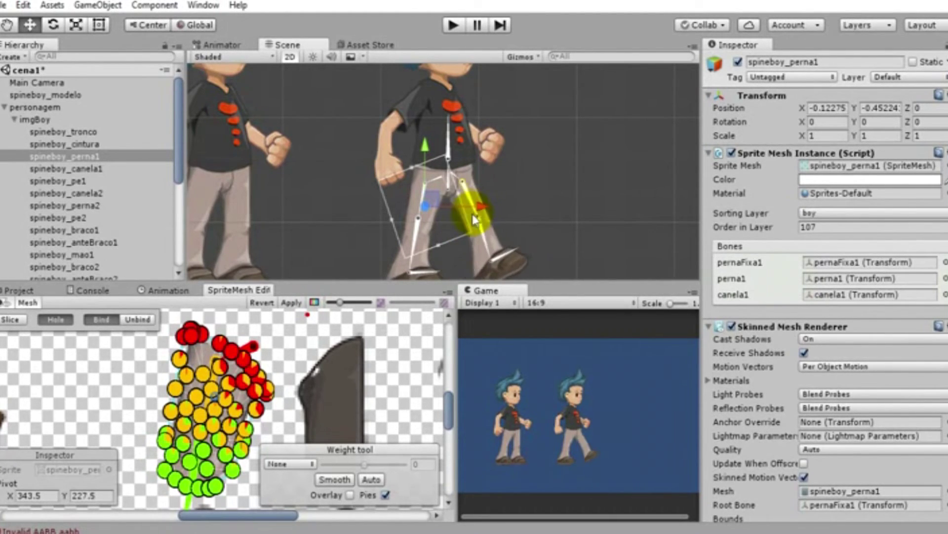
{"action": "key", "text": "ctrl+z"}
{"action": "key", "text": "ctrl+z"}
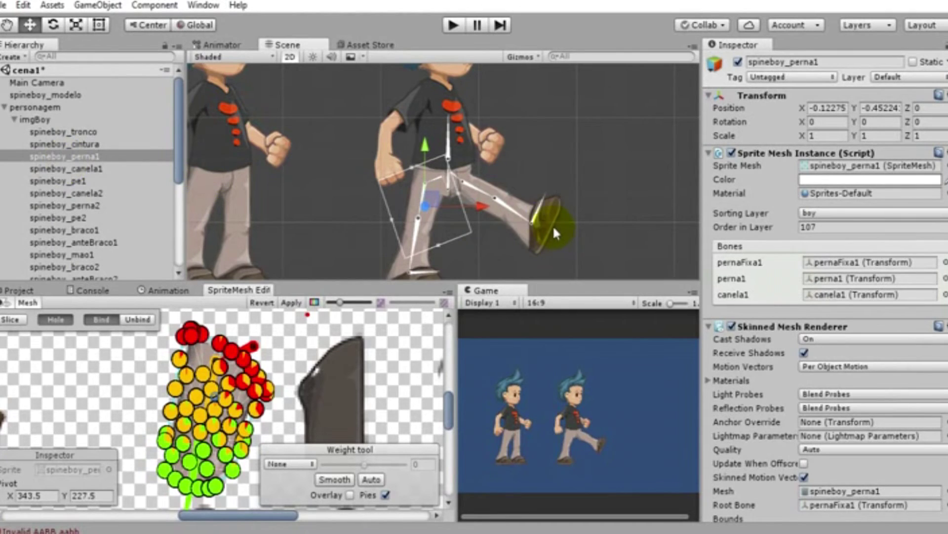
{"action": "left_click_drag", "start_coordinate": [487, 200], "coordinate": [465, 223]}
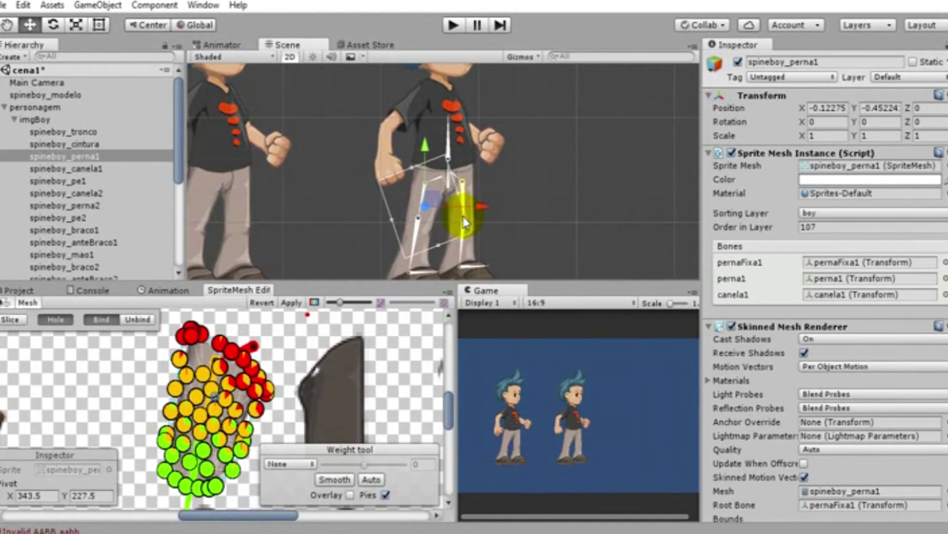
{"action": "left_click", "coordinate": [421, 210]}
{"action": "scroll", "coordinate": [51, 155], "scroll_direction": "up", "scroll_amount": 5}
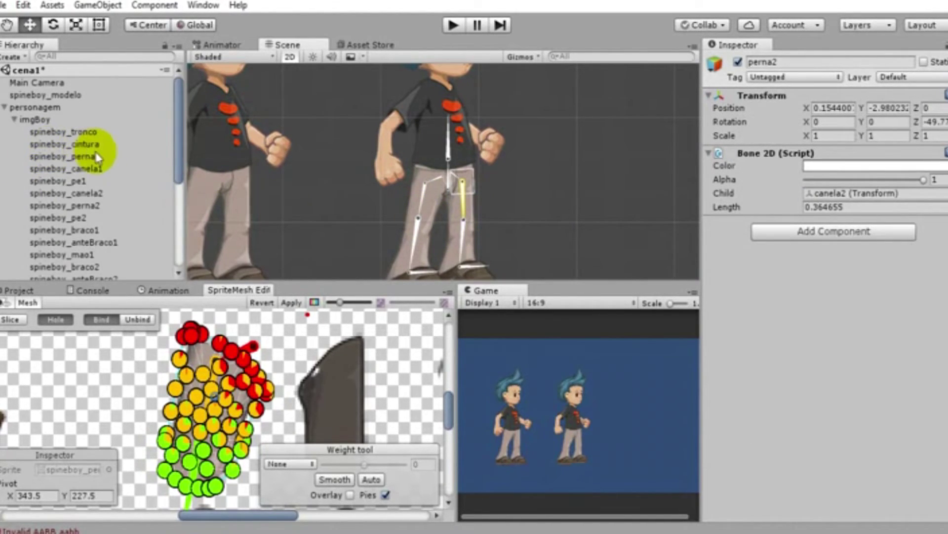
Select the canela1, canela2 and perna2 leg meshes and zoom into the SpriteMesh Editor
{"action": "left_click", "coordinate": [96, 156]}
{"action": "left_click", "coordinate": [103, 169]}
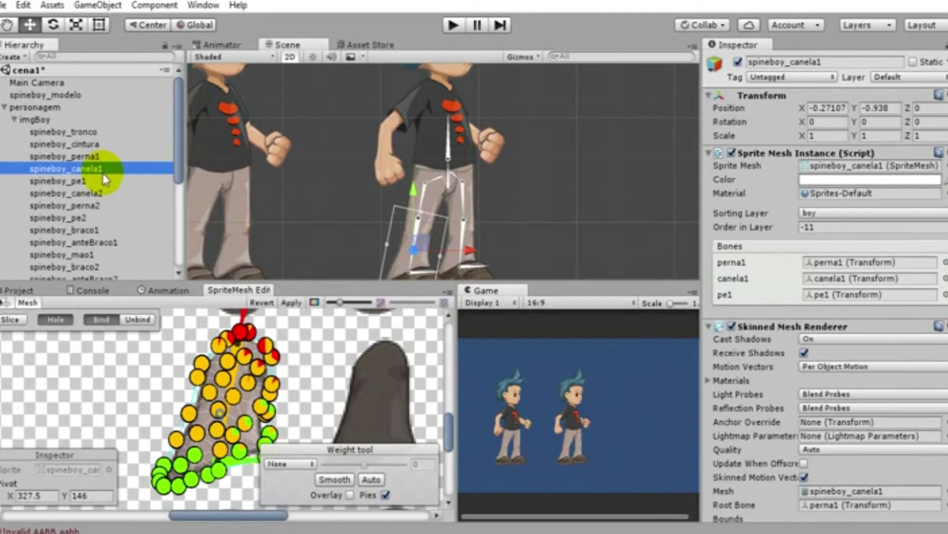
{"action": "left_click", "coordinate": [104, 194]}
{"action": "left_click", "coordinate": [104, 205]}
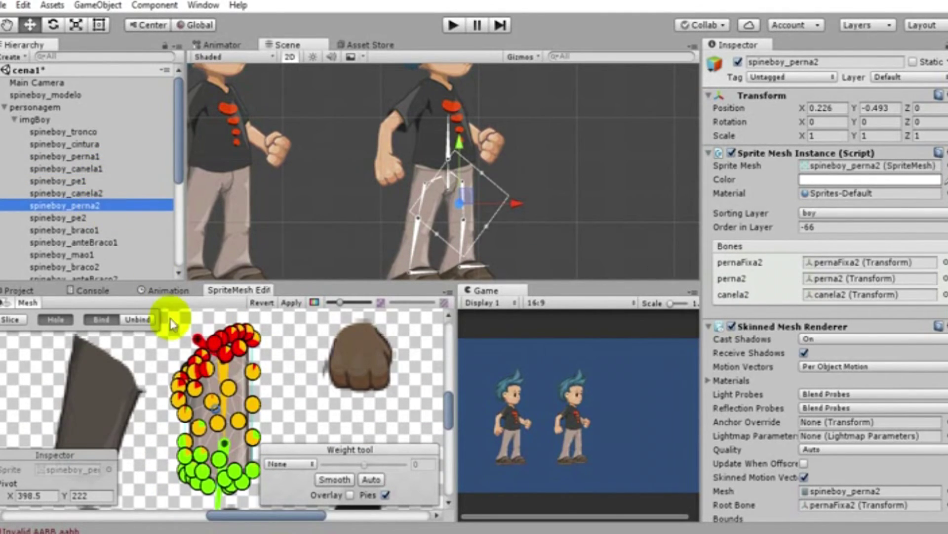
{"action": "left_click", "coordinate": [251, 386]}
{"action": "scroll", "coordinate": [251, 386], "scroll_direction": "up", "scroll_amount": 5}
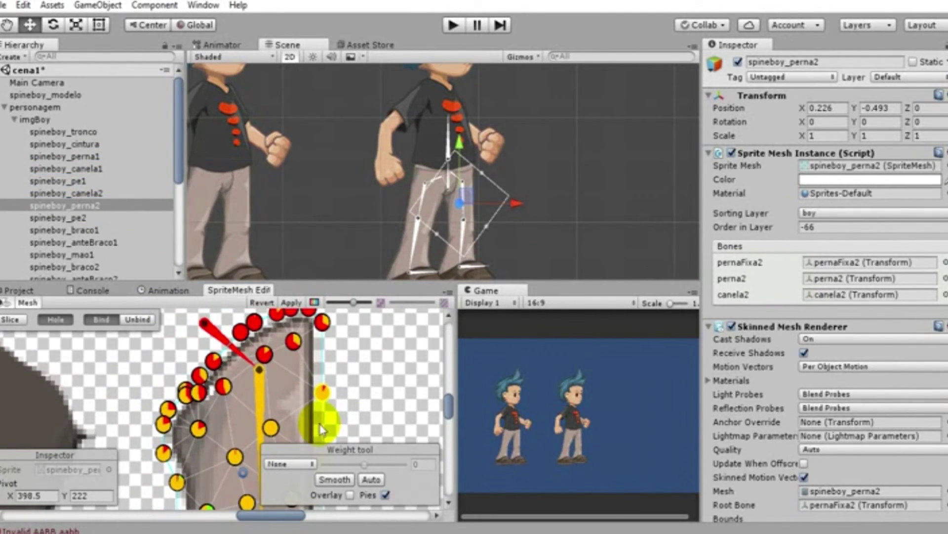
{"action": "scroll", "coordinate": [333, 363], "scroll_direction": "up", "scroll_amount": 2}
{"action": "scroll", "coordinate": [341, 355], "scroll_direction": "up", "scroll_amount": 2}
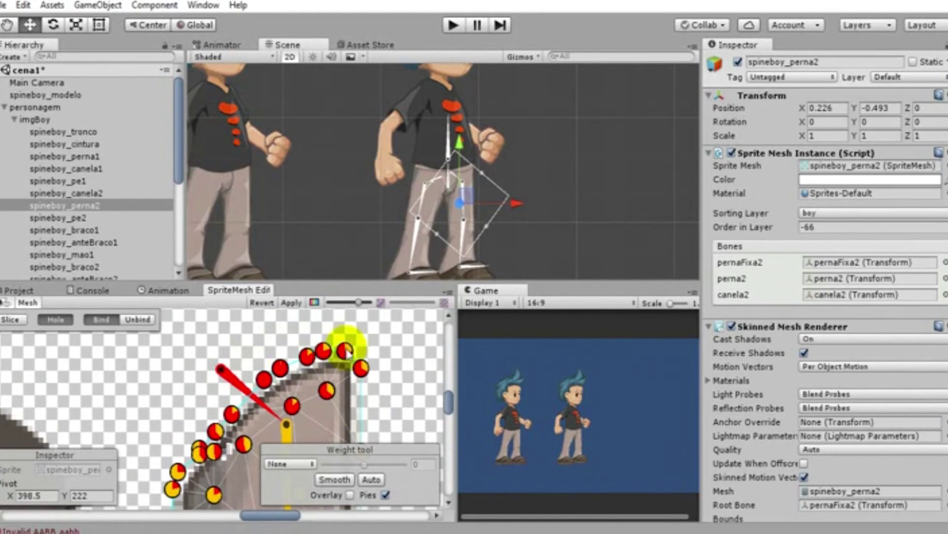
{"action": "scroll", "coordinate": [475, 212], "scroll_direction": "up", "scroll_amount": 2}
{"action": "scroll", "coordinate": [473, 225], "scroll_direction": "up", "scroll_amount": 1}
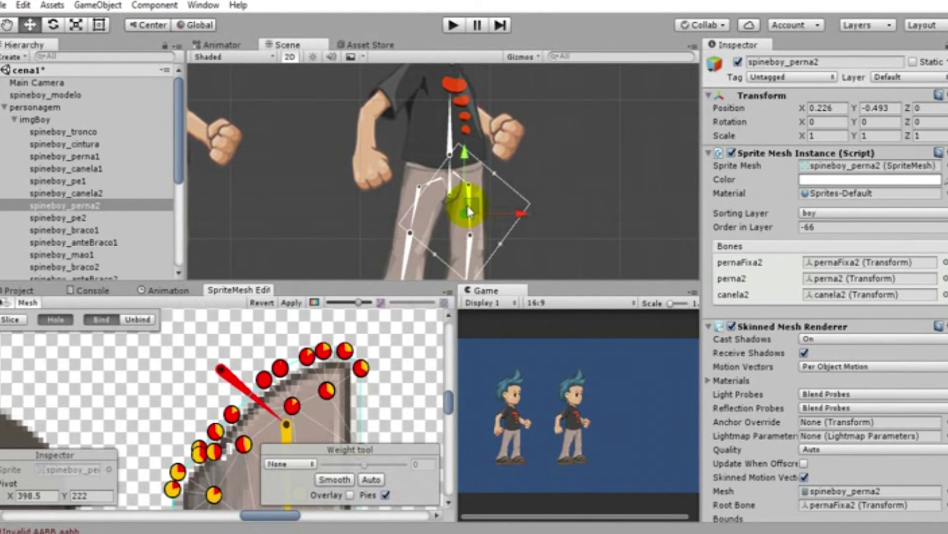
{"action": "scroll", "coordinate": [471, 207], "scroll_direction": "up", "scroll_amount": 2}
Swing the perna2 bone to test bending, then rotate it back to point down
{"action": "mouse_move", "coordinate": [487, 222]}
{"action": "left_mouse_down"}
{"action": "mouse_move", "coordinate": [471, 247]}
{"action": "mouse_move", "coordinate": [564, 218]}
{"action": "left_mouse_up"}
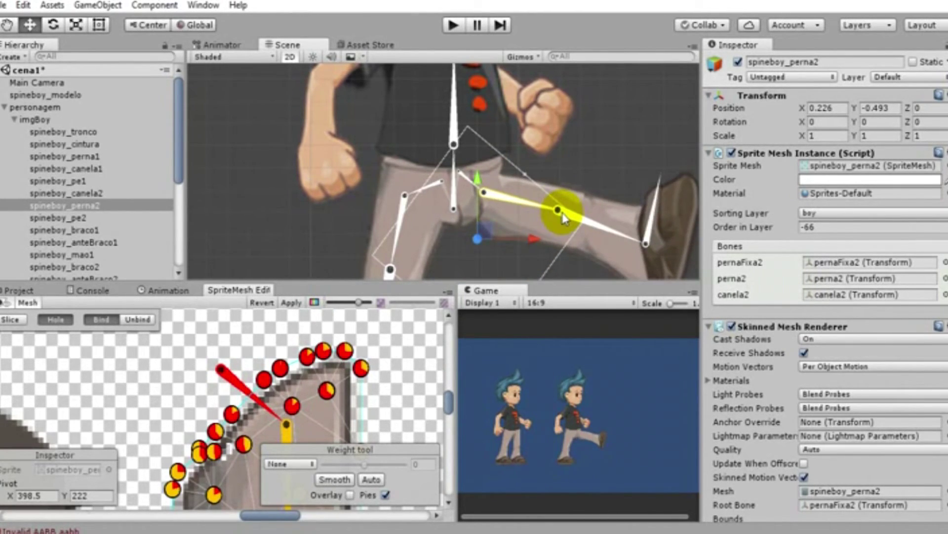
{"action": "left_click_drag", "start_coordinate": [565, 222], "coordinate": [569, 222]}
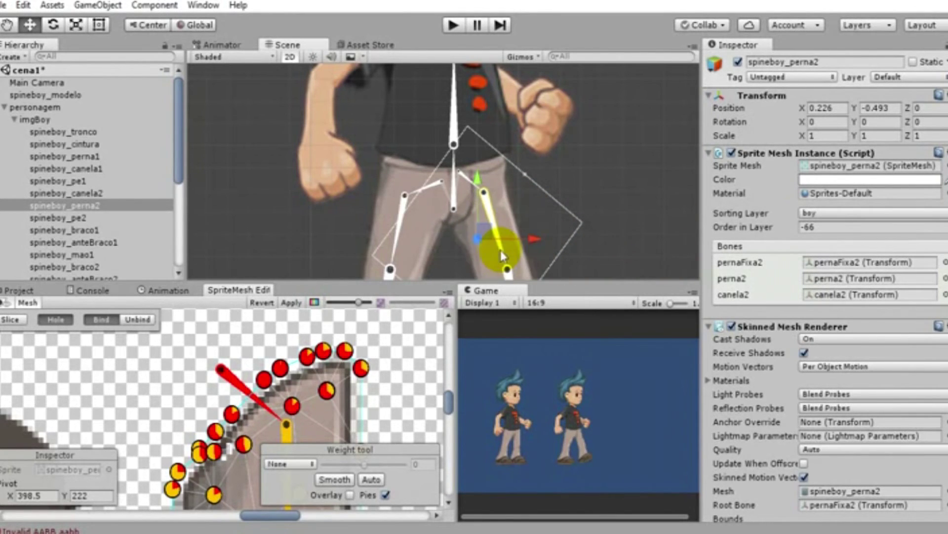
{"action": "left_click", "coordinate": [568, 220]}
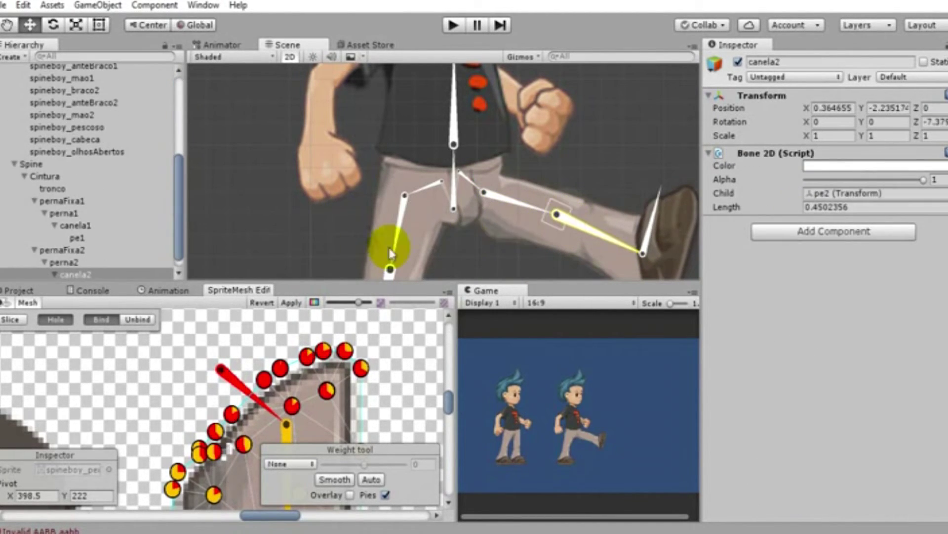
{"action": "scroll", "coordinate": [119, 205], "scroll_direction": "up", "scroll_amount": 5}
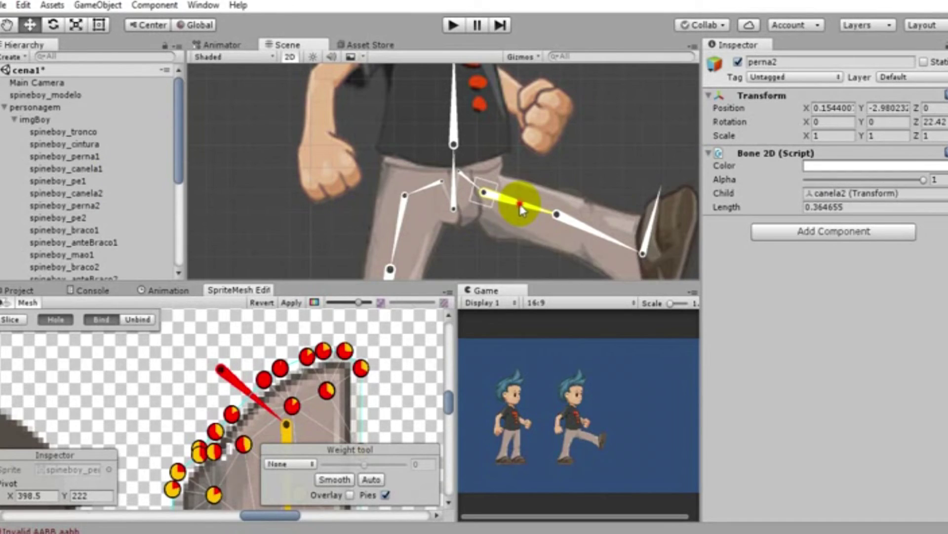
{"action": "left_click_drag", "start_coordinate": [521, 210], "coordinate": [487, 249]}
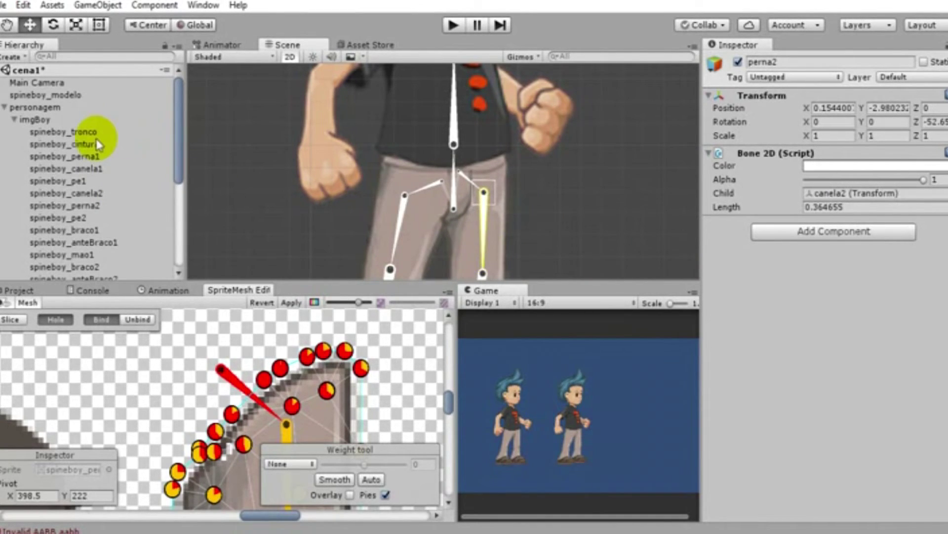
Set the waist mesh's lower-edge vertices to 0.64 weight on bone pernaFixa1
{"action": "double_click", "coordinate": [102, 142]}
{"action": "scroll", "coordinate": [233, 395], "scroll_direction": "up", "scroll_amount": 3}
{"action": "scroll", "coordinate": [233, 395], "scroll_direction": "up", "scroll_amount": 3}
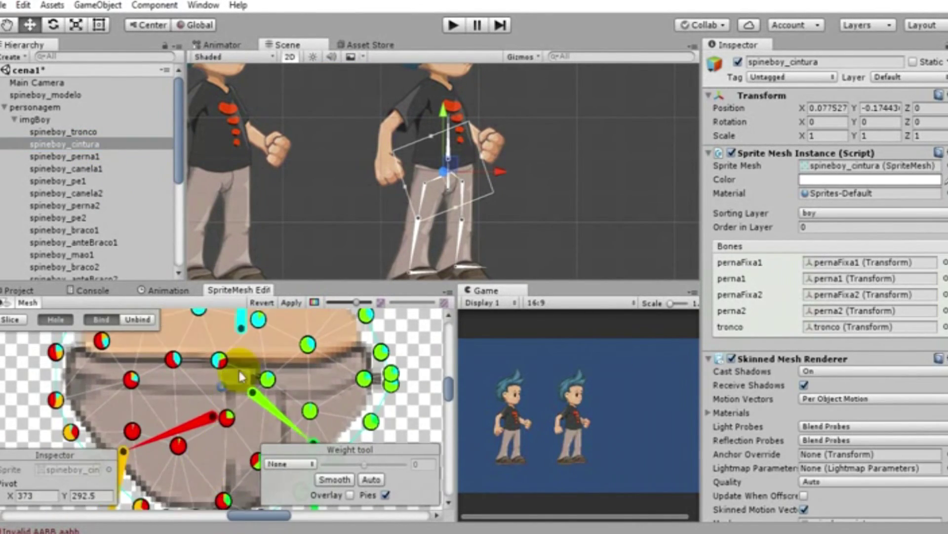
{"action": "scroll", "coordinate": [233, 390], "scroll_direction": "down", "scroll_amount": 3}
{"action": "scroll", "coordinate": [241, 316], "scroll_direction": "up", "scroll_amount": 3}
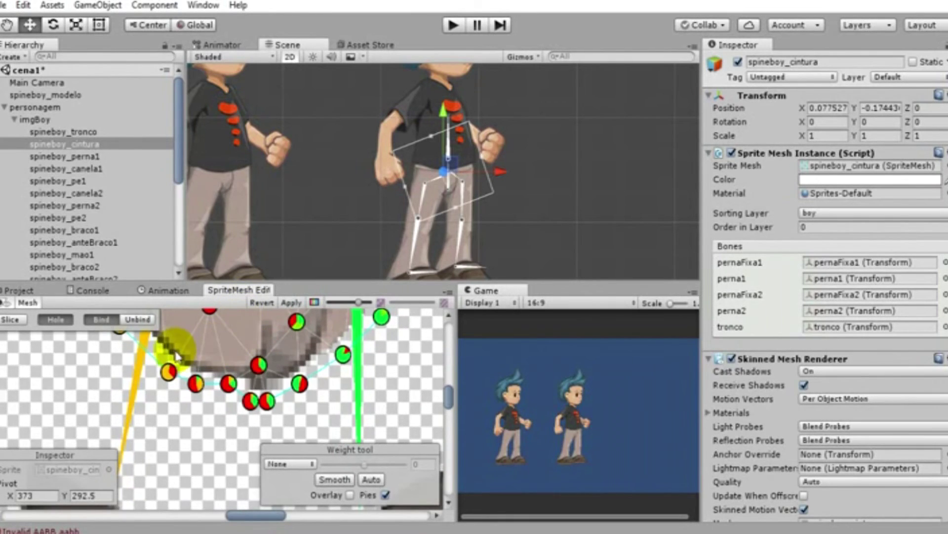
{"action": "left_click_drag", "start_coordinate": [141, 332], "coordinate": [346, 424]}
{"action": "left_click", "coordinate": [300, 465]}
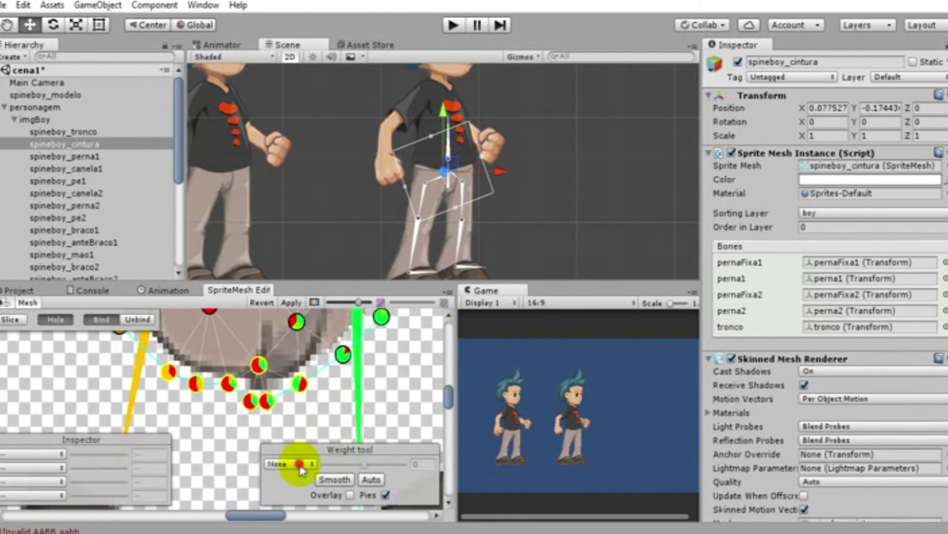
{"action": "left_click", "coordinate": [319, 393]}
{"action": "mouse_move", "coordinate": [364, 464]}
{"action": "left_mouse_down"}
{"action": "mouse_move", "coordinate": [390, 465]}
{"action": "mouse_move", "coordinate": [373, 435]}
{"action": "left_mouse_up"}
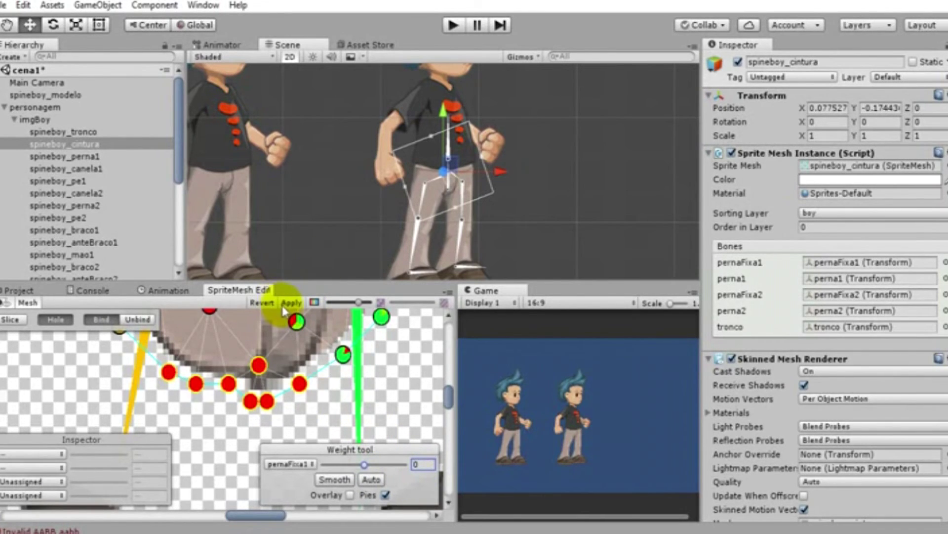
Swing the leg to test waist deformation, then load spineboy_perna1 for weight editing
{"action": "mouse_move", "coordinate": [465, 212]}
{"action": "left_mouse_down"}
{"action": "mouse_move", "coordinate": [505, 207]}
{"action": "mouse_move", "coordinate": [487, 234]}
{"action": "mouse_move", "coordinate": [477, 217]}
{"action": "mouse_move", "coordinate": [511, 200]}
{"action": "left_mouse_up"}
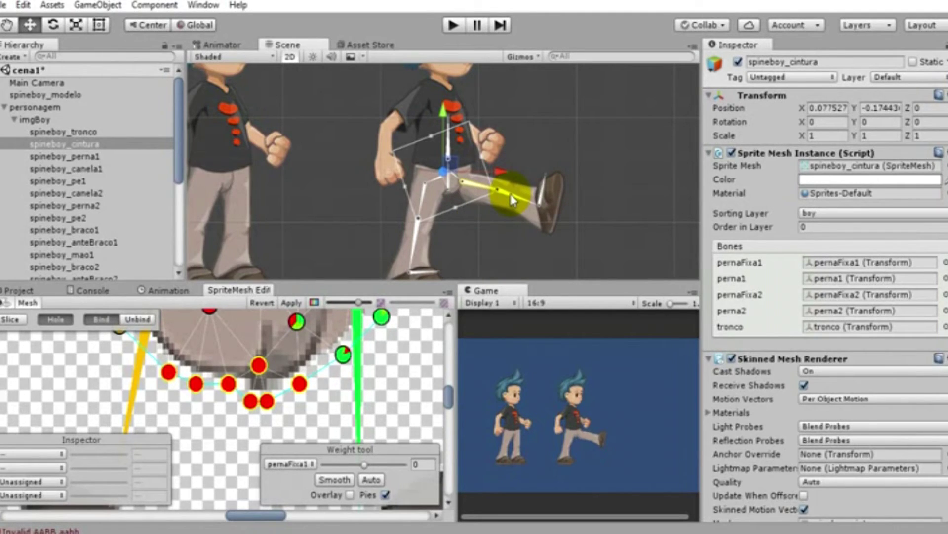
{"action": "left_click", "coordinate": [462, 184]}
{"action": "scroll", "coordinate": [463, 201], "scroll_direction": "up", "scroll_amount": 3}
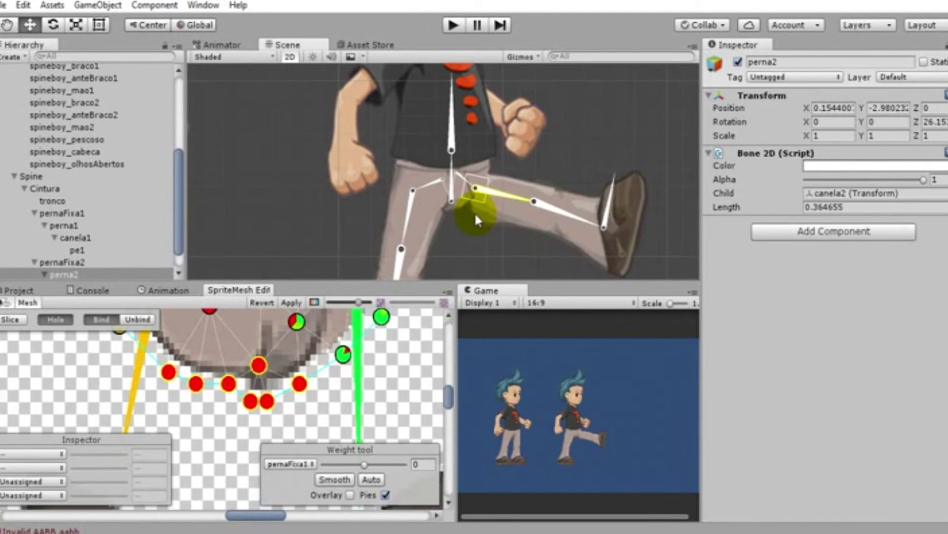
{"action": "left_click", "coordinate": [475, 218]}
{"action": "scroll", "coordinate": [81, 157], "scroll_direction": "up", "scroll_amount": 3}
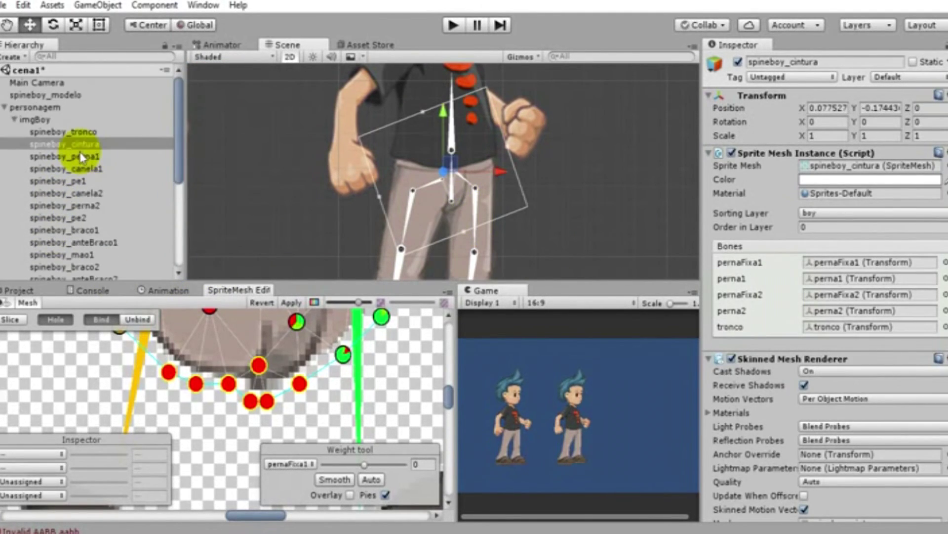
{"action": "left_click", "coordinate": [113, 159]}
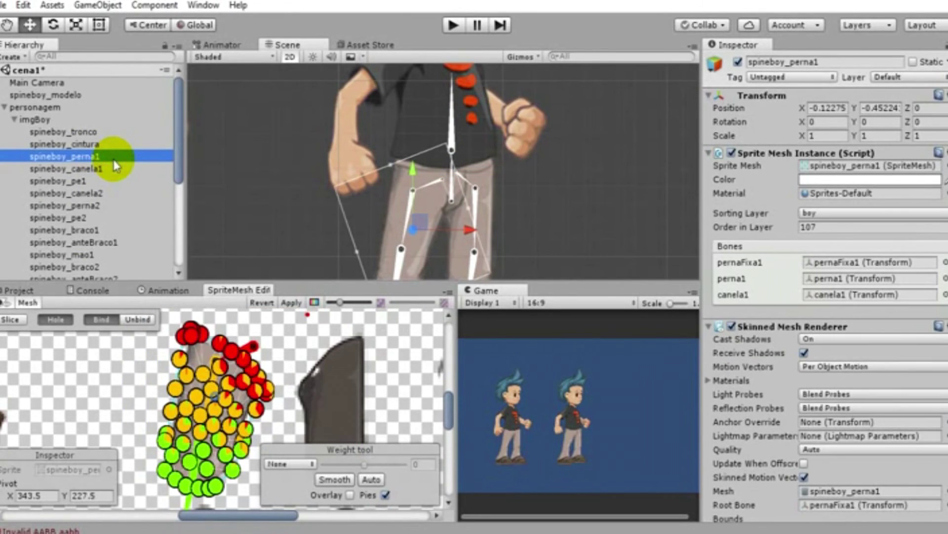
Select the upper outline vertices of spineboy_perna2 and tune their perna2 bone weight
{"action": "left_click", "coordinate": [98, 208]}
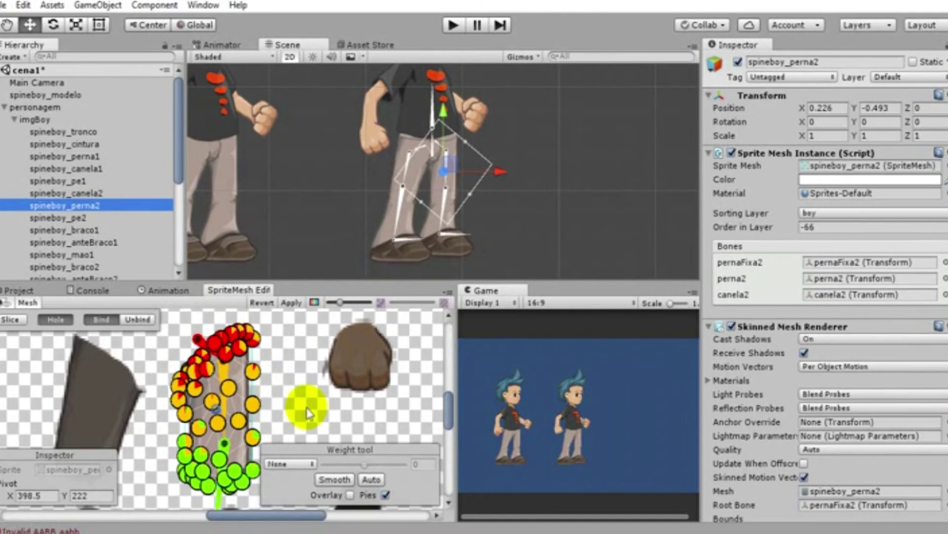
{"action": "scroll", "coordinate": [321, 414], "scroll_direction": "up", "scroll_amount": 3}
{"action": "scroll", "coordinate": [403, 416], "scroll_direction": "up", "scroll_amount": 2}
{"action": "scroll", "coordinate": [433, 434], "scroll_direction": "down", "scroll_amount": 2}
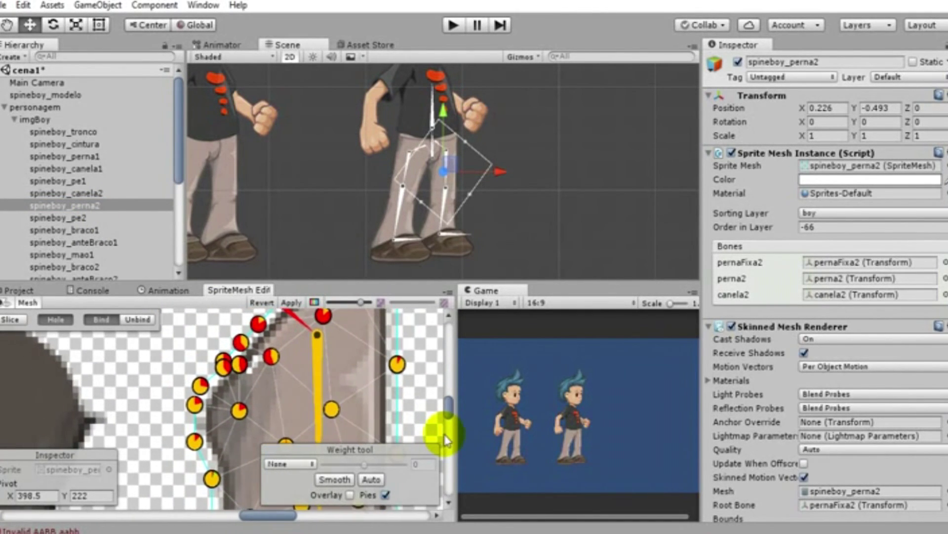
{"action": "scroll", "coordinate": [202, 346], "scroll_direction": "up", "scroll_amount": 3}
{"action": "scroll", "coordinate": [220, 403], "scroll_direction": "down", "scroll_amount": 2}
{"action": "left_click_drag", "start_coordinate": [167, 341], "coordinate": [276, 420]}
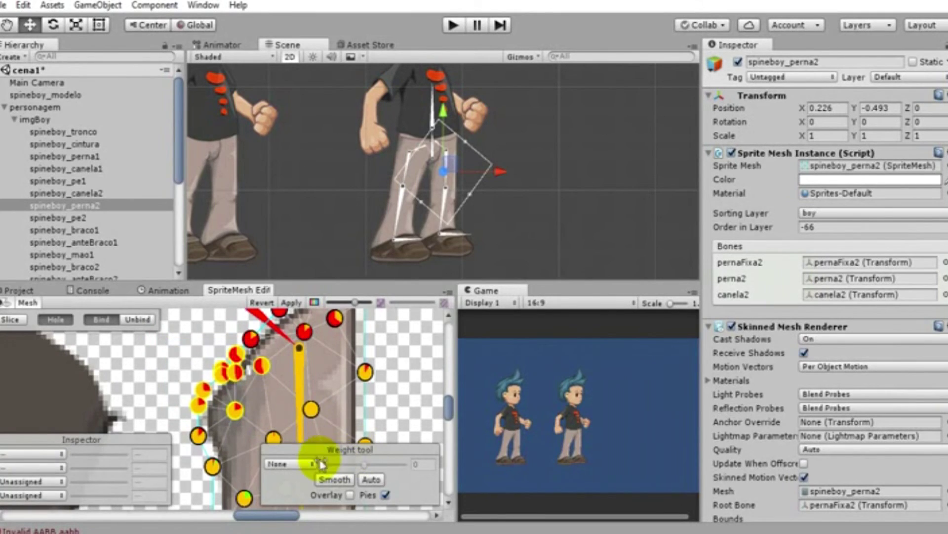
{"action": "left_click", "coordinate": [300, 463]}
{"action": "left_click", "coordinate": [303, 441]}
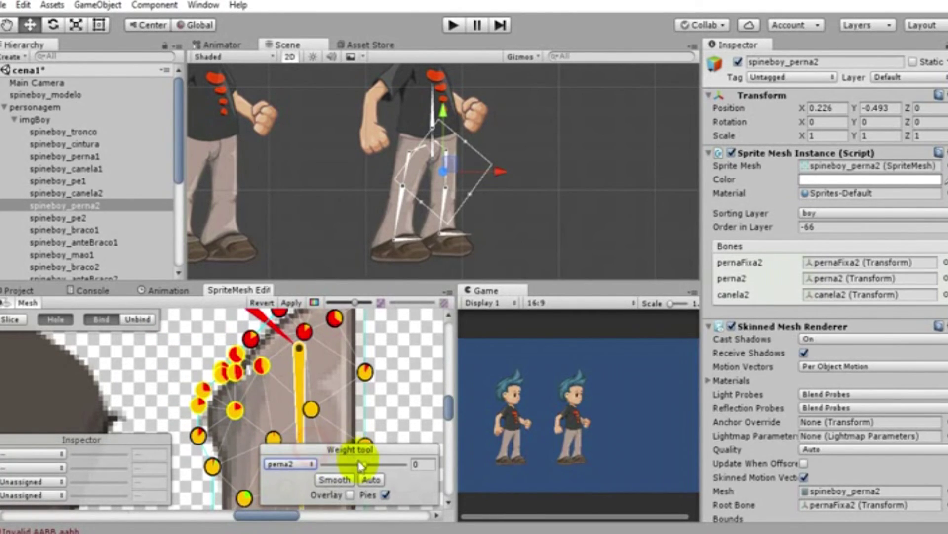
{"action": "left_click_drag", "start_coordinate": [364, 465], "coordinate": [378, 464]}
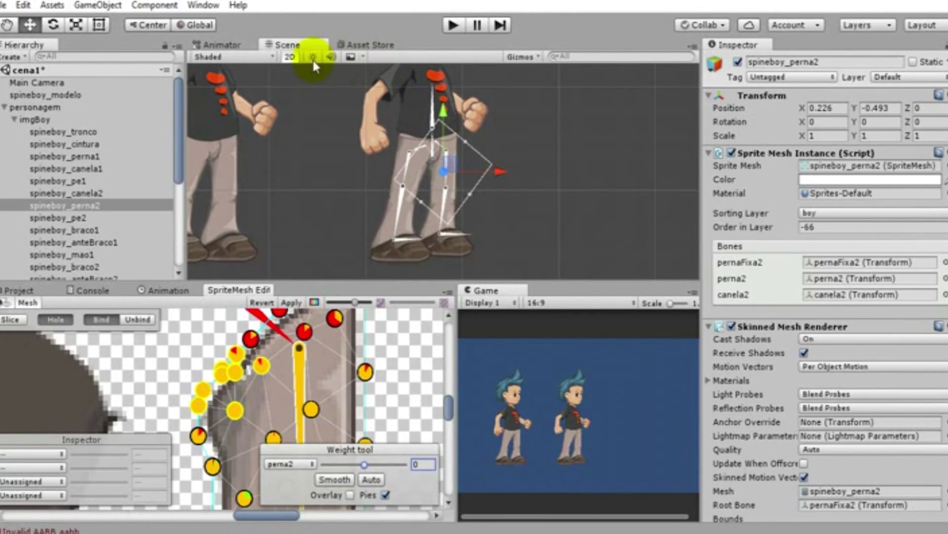
{"action": "left_click_drag", "start_coordinate": [366, 464], "coordinate": [336, 478]}
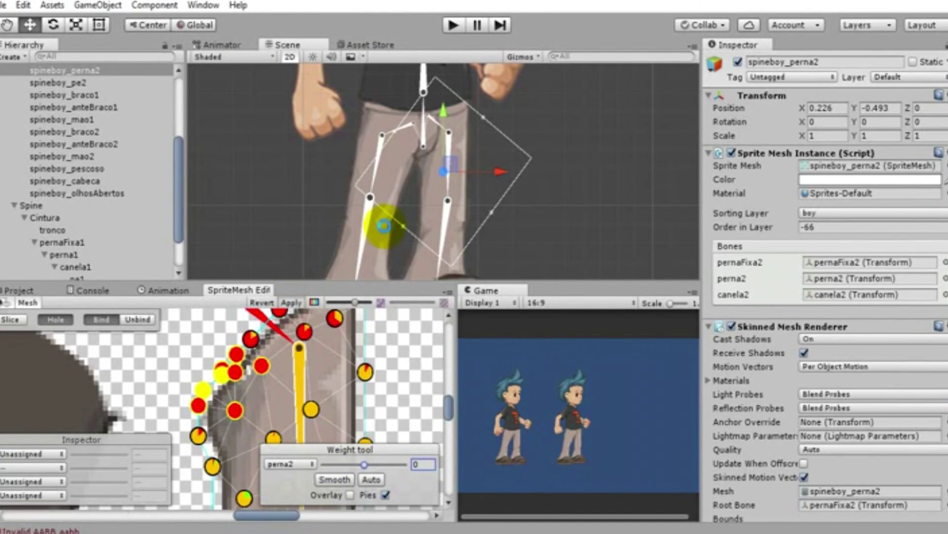
Swing both legs to test the mesh deformation, undoing the last rotation
{"action": "mouse_move", "coordinate": [451, 159]}
{"action": "left_mouse_down"}
{"action": "mouse_move", "coordinate": [452, 171]}
{"action": "mouse_move", "coordinate": [483, 159]}
{"action": "mouse_move", "coordinate": [482, 170]}
{"action": "mouse_move", "coordinate": [512, 147]}
{"action": "left_mouse_up"}
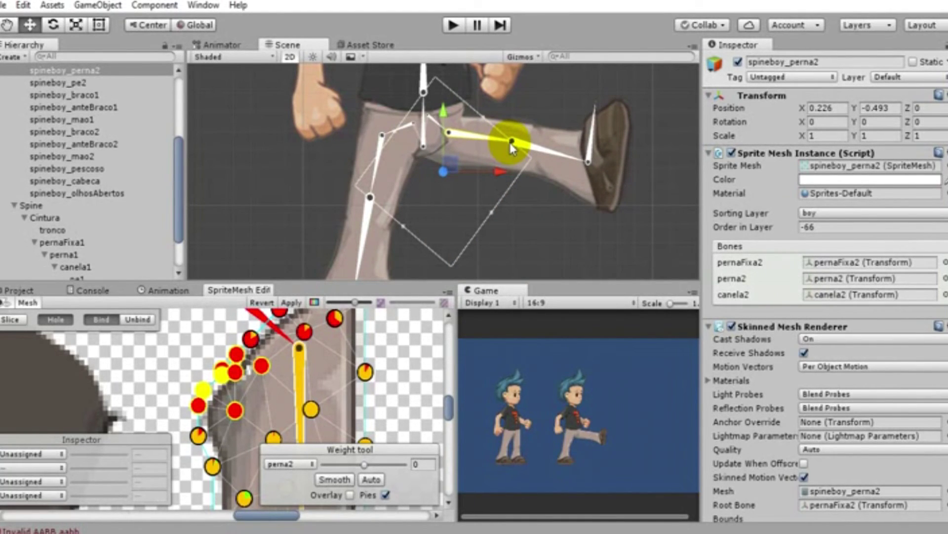
{"action": "mouse_move", "coordinate": [513, 147]}
{"action": "left_mouse_down"}
{"action": "mouse_move", "coordinate": [482, 145]}
{"action": "mouse_move", "coordinate": [453, 176]}
{"action": "left_mouse_up"}
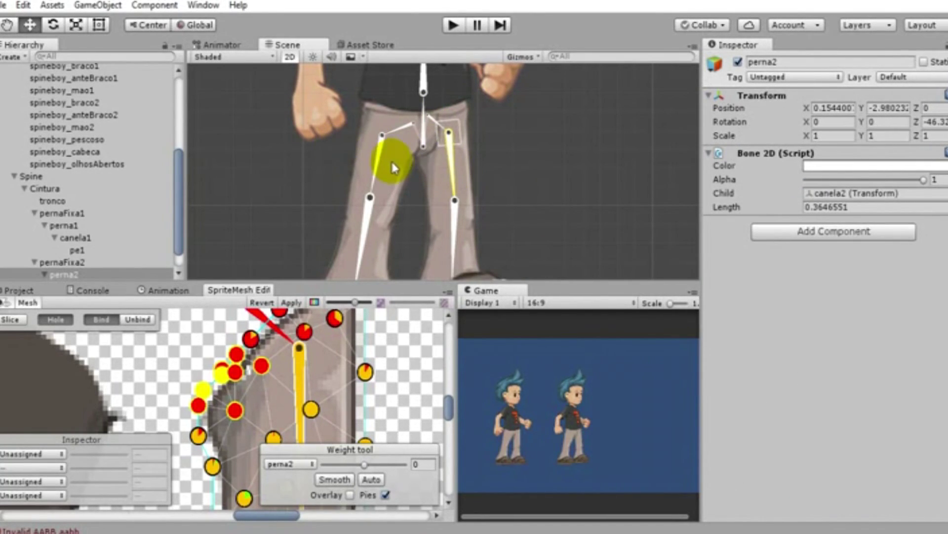
{"action": "left_click", "coordinate": [365, 179]}
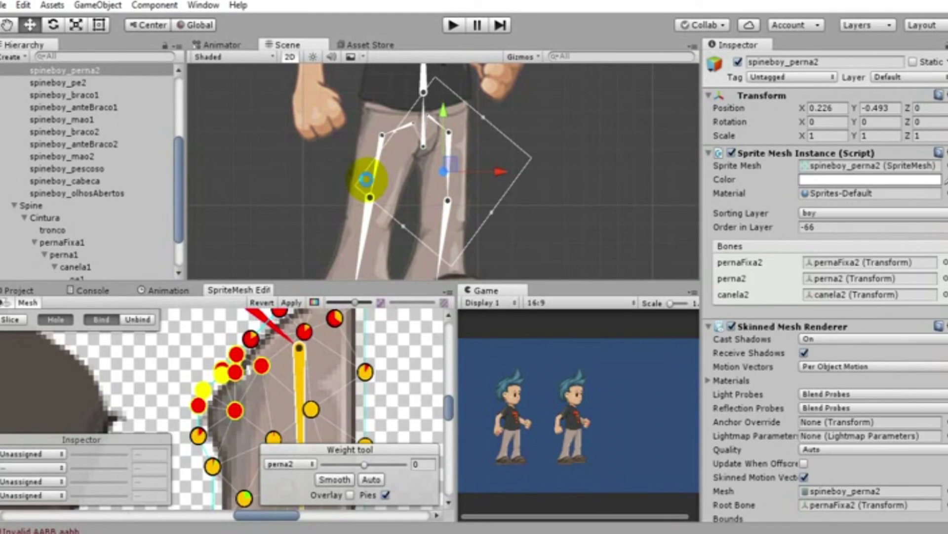
{"action": "left_click_drag", "start_coordinate": [378, 170], "coordinate": [340, 183]}
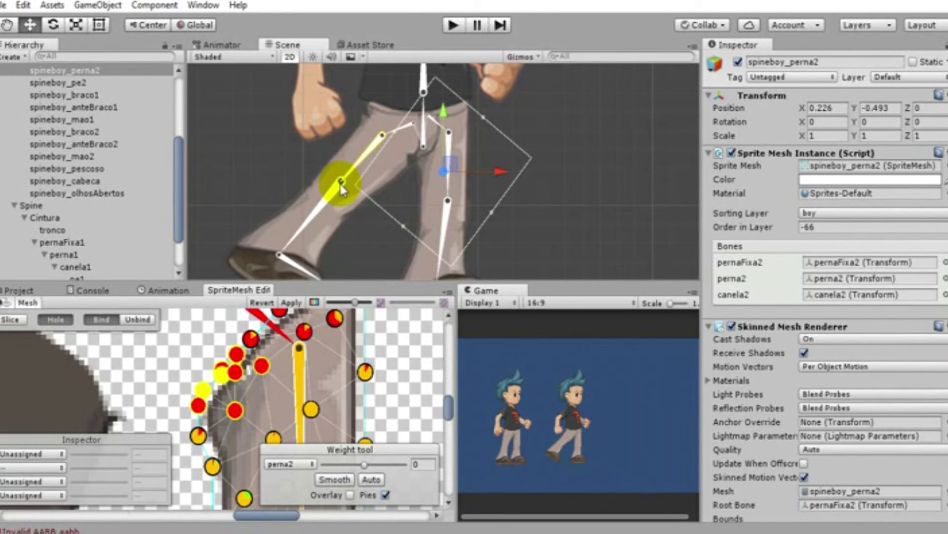
{"action": "key", "text": "ctrl+z"}
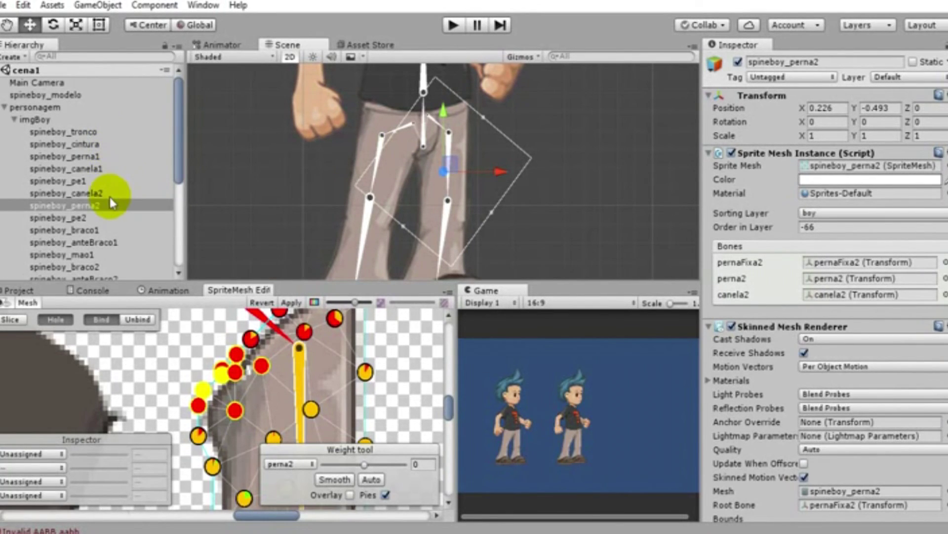
Select spineboy_perna1, frame the legs, and box-select the leg's outer-edge vertices
{"action": "left_click", "coordinate": [110, 194]}
{"action": "left_click", "coordinate": [106, 170]}
{"action": "double_click", "coordinate": [102, 156]}
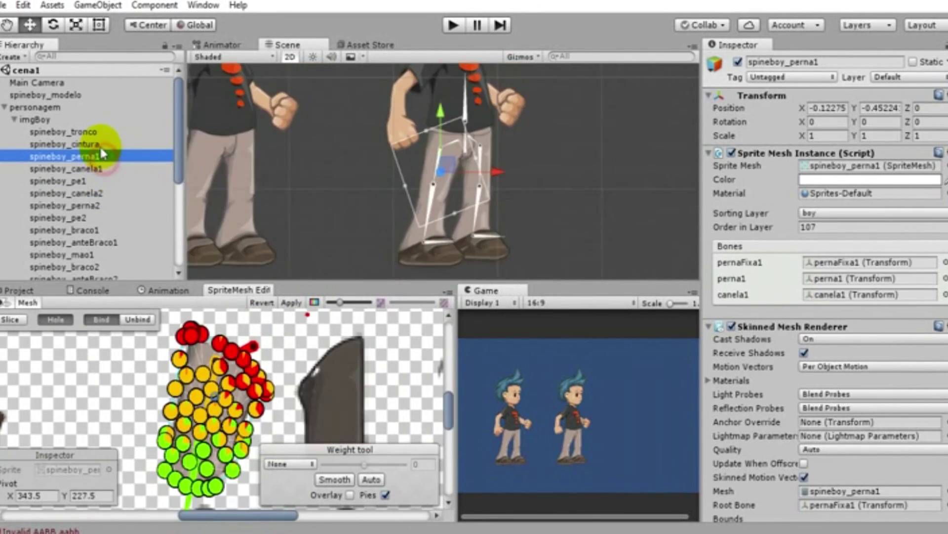
{"action": "middle_click_drag", "start_coordinate": [205, 186], "coordinate": [389, 204]}
{"action": "scroll", "coordinate": [273, 370], "scroll_direction": "up", "scroll_amount": 3}
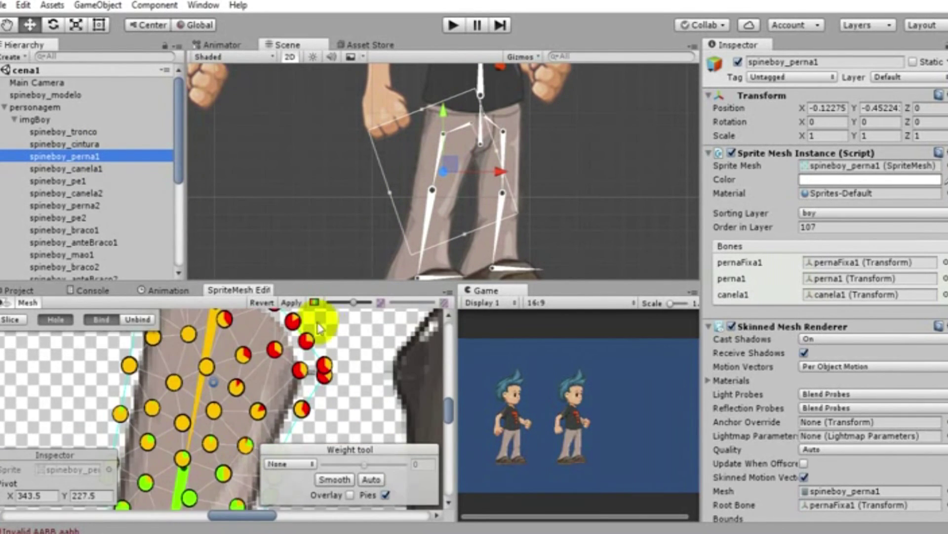
{"action": "scroll", "coordinate": [355, 331], "scroll_direction": "up", "scroll_amount": 2}
{"action": "mouse_move", "coordinate": [319, 428]}
{"action": "left_mouse_down"}
{"action": "mouse_move", "coordinate": [224, 340]}
{"action": "mouse_move", "coordinate": [225, 322]}
{"action": "left_mouse_up"}
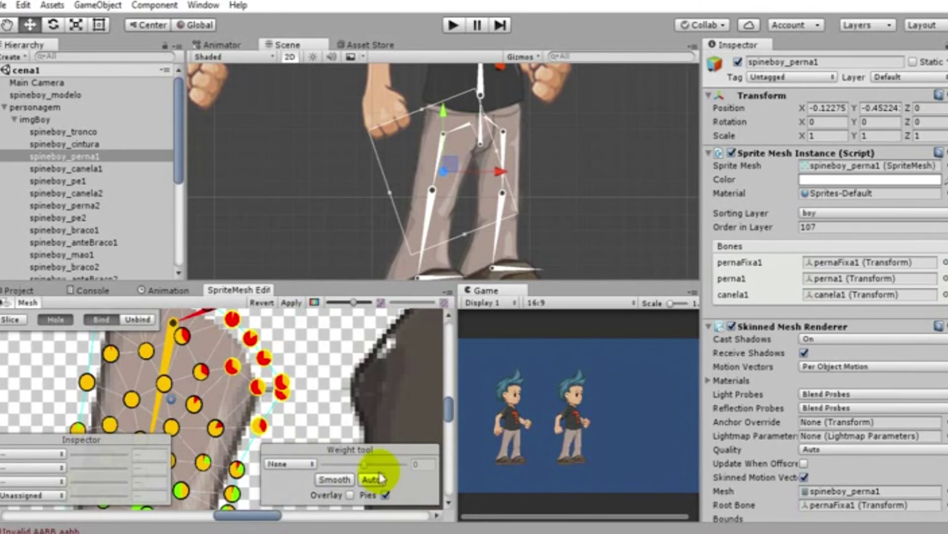
Add canela1 influence and reduce perna1 influence on the selected outer-edge vertices
{"action": "left_click", "coordinate": [300, 465]}
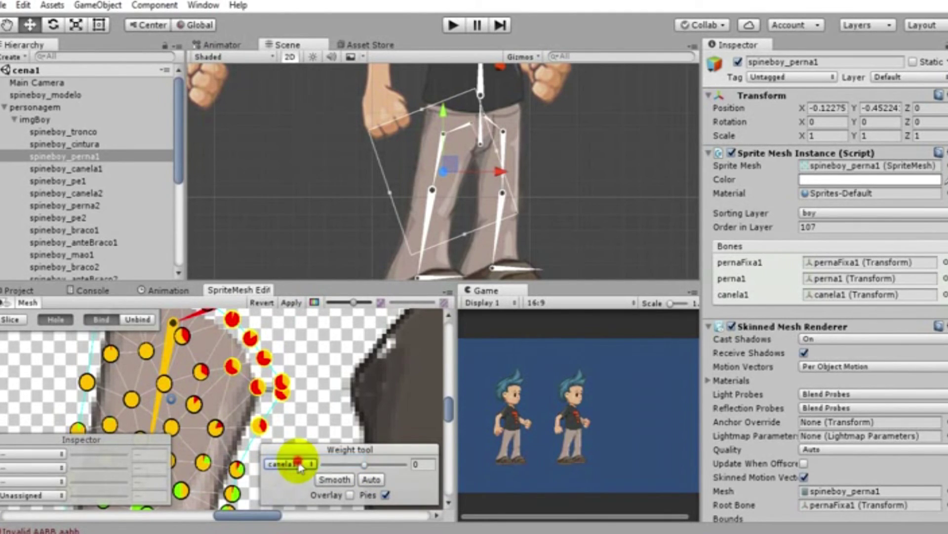
{"action": "left_click", "coordinate": [299, 465]}
{"action": "left_click", "coordinate": [303, 398]}
{"action": "left_click_drag", "start_coordinate": [385, 463], "coordinate": [305, 483]}
{"action": "left_click", "coordinate": [296, 463]}
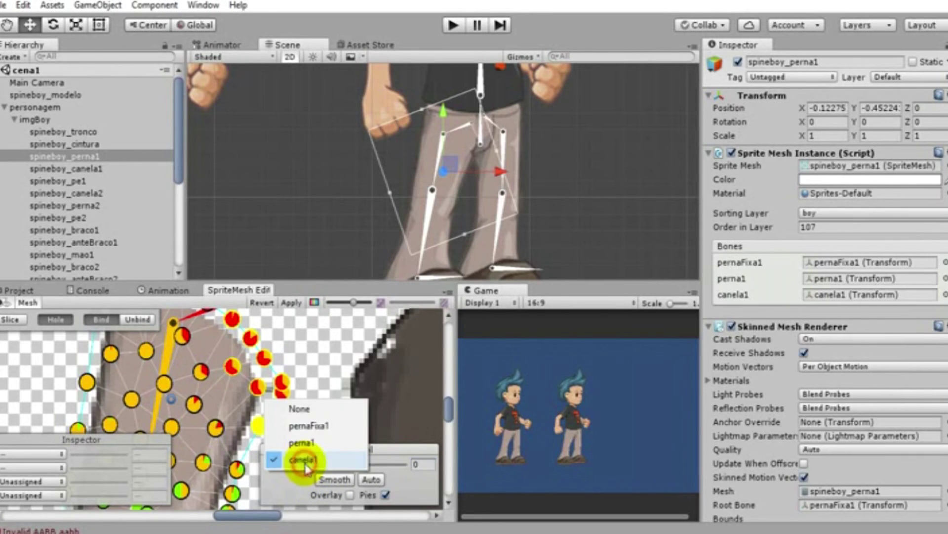
{"action": "left_click", "coordinate": [296, 442]}
{"action": "left_click_drag", "start_coordinate": [364, 465], "coordinate": [338, 475]}
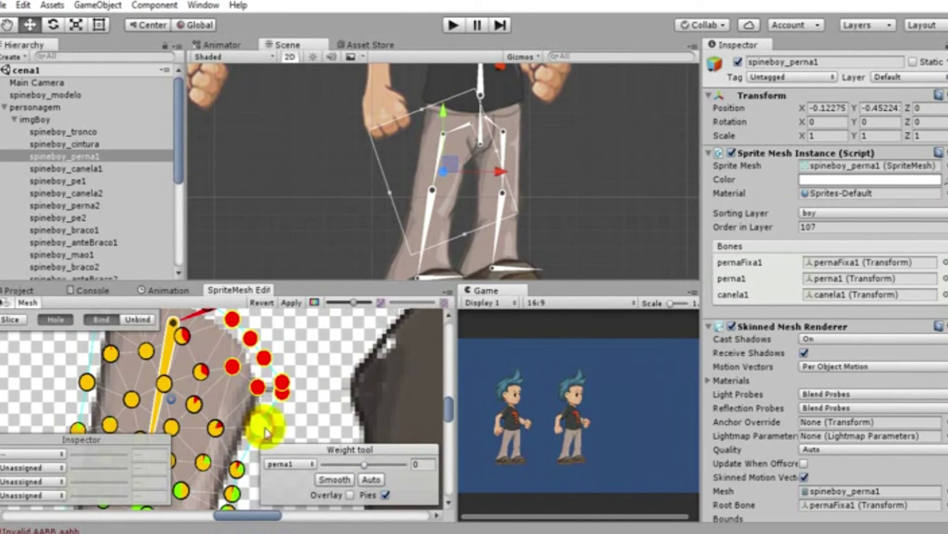
{"action": "left_click", "coordinate": [312, 420]}
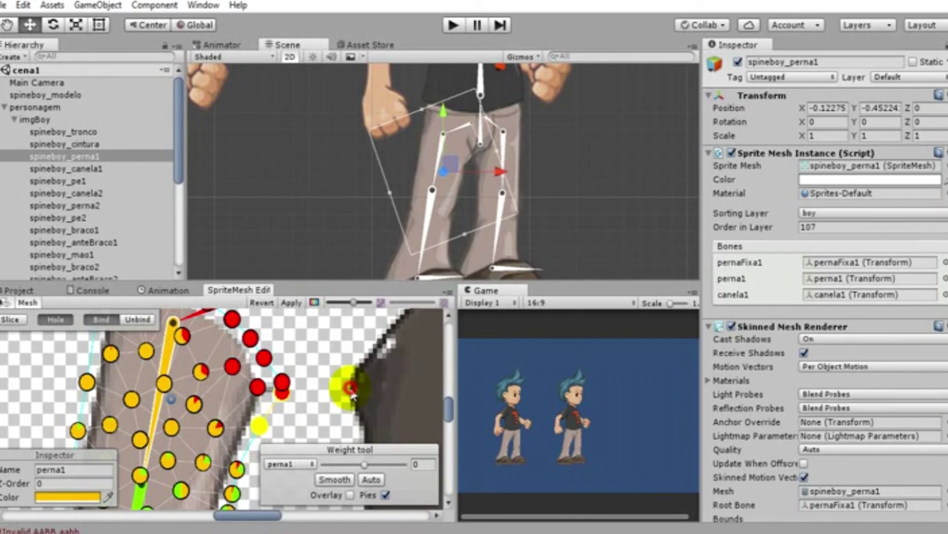
{"action": "left_click", "coordinate": [259, 426]}
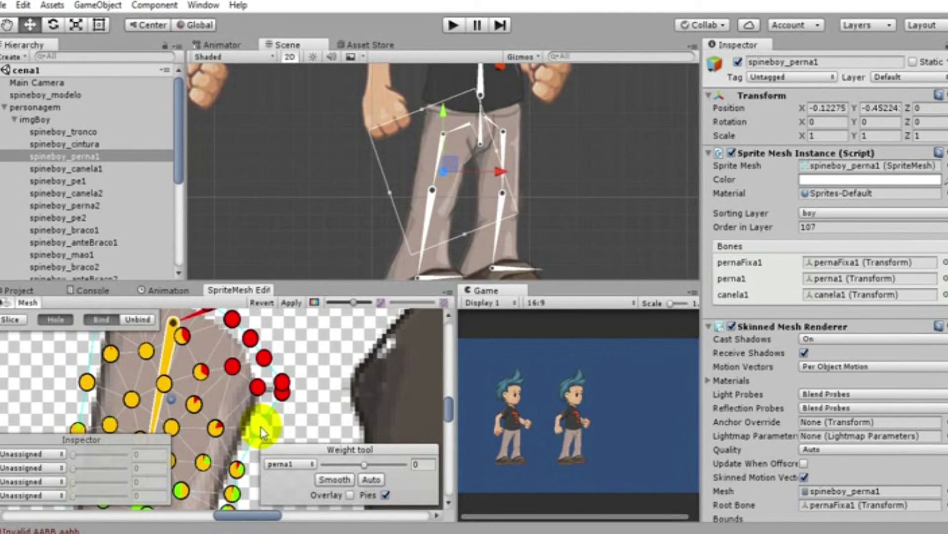
{"action": "left_click", "coordinate": [262, 432]}
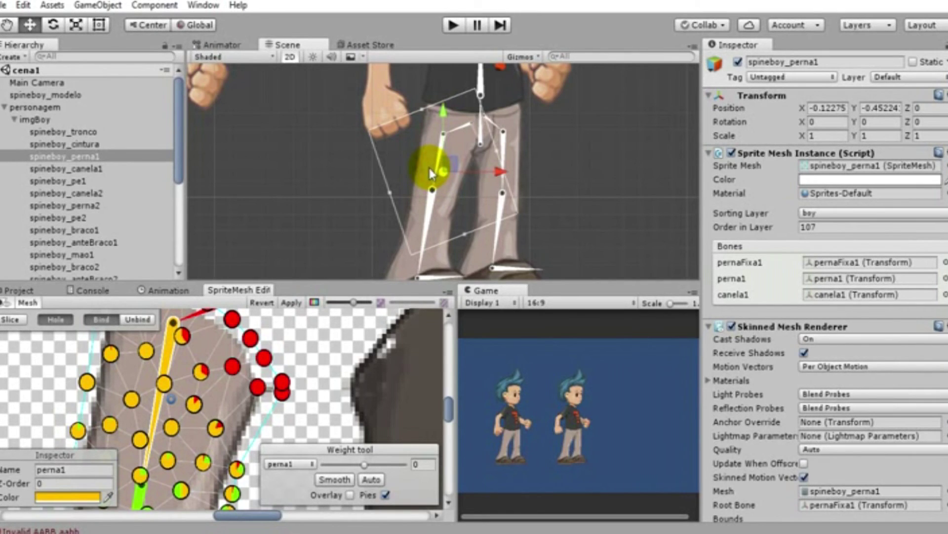
Swing the perna1 leg to test deformation, checking an upper vertex's weights between swings
{"action": "left_click_drag", "start_coordinate": [441, 158], "coordinate": [396, 173]}
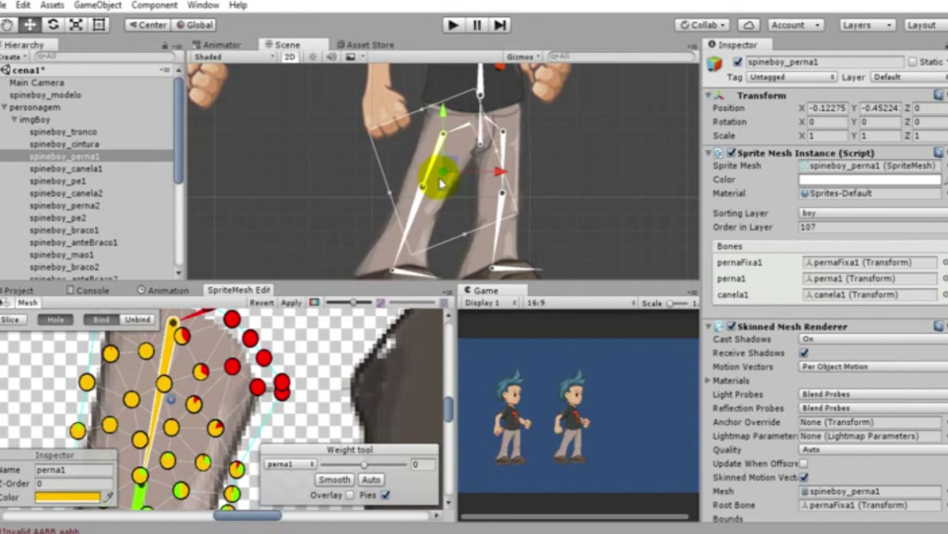
{"action": "left_click_drag", "start_coordinate": [395, 173], "coordinate": [389, 211]}
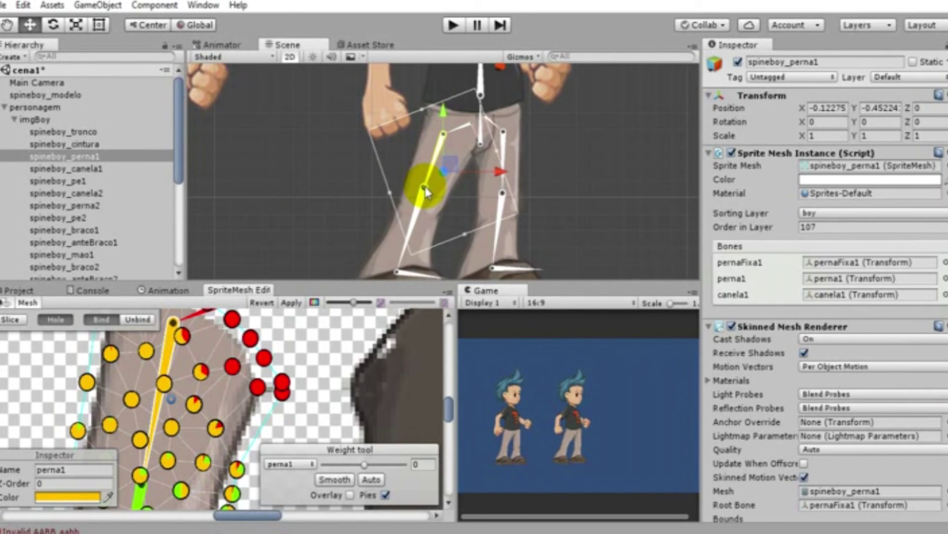
{"action": "left_click", "coordinate": [389, 211]}
{"action": "scroll", "coordinate": [278, 351], "scroll_direction": "down", "scroll_amount": 3}
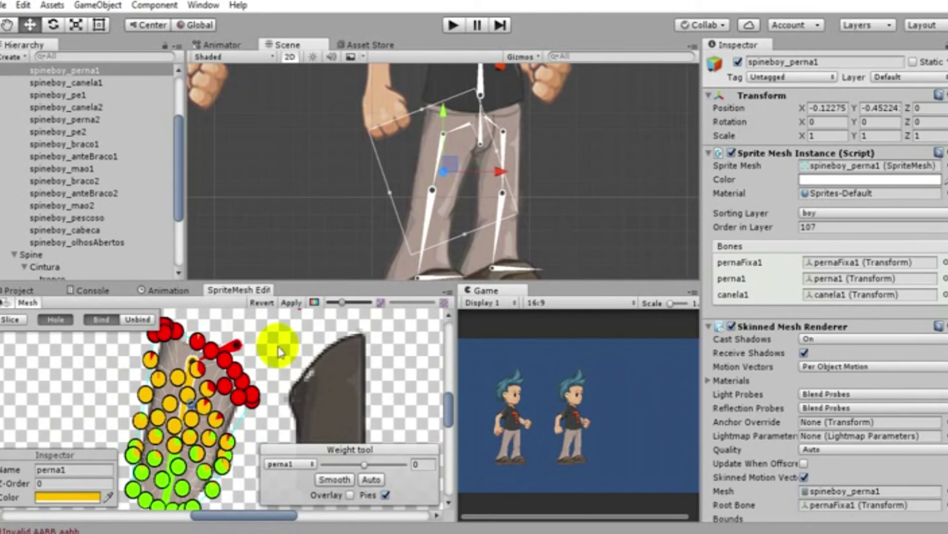
{"action": "left_click", "coordinate": [151, 360]}
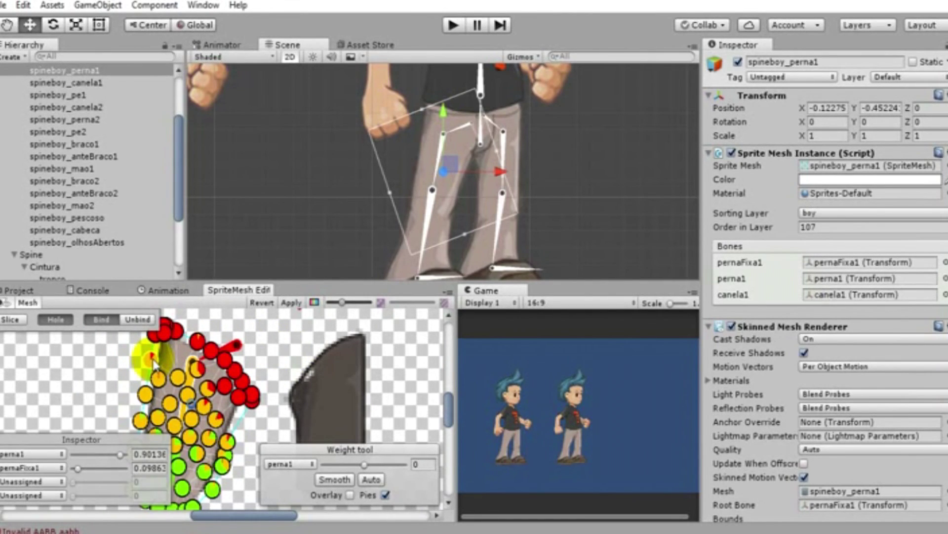
{"action": "left_click", "coordinate": [303, 310]}
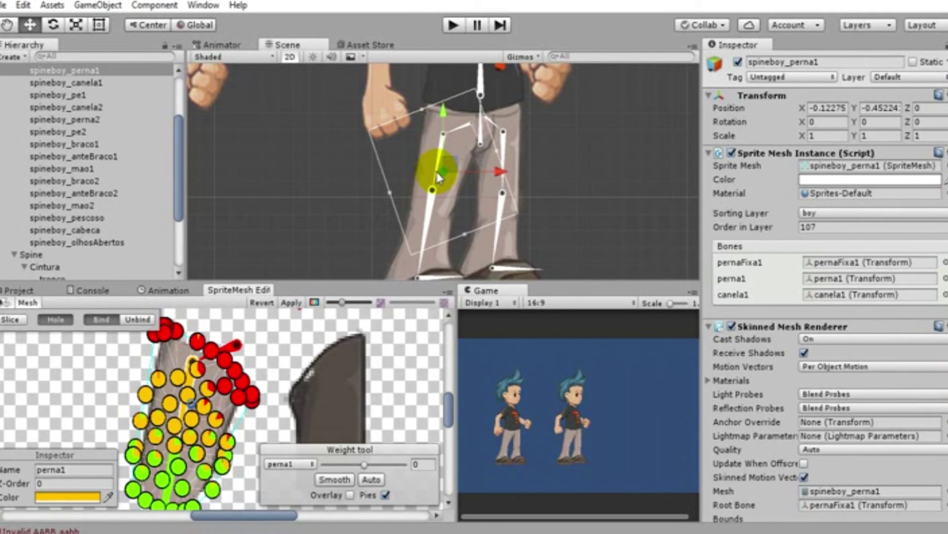
{"action": "mouse_move", "coordinate": [441, 158]}
{"action": "left_mouse_down"}
{"action": "mouse_move", "coordinate": [432, 173]}
{"action": "mouse_move", "coordinate": [408, 183]}
{"action": "left_mouse_up"}
{"action": "left_click_drag", "start_coordinate": [455, 190], "coordinate": [489, 212]}
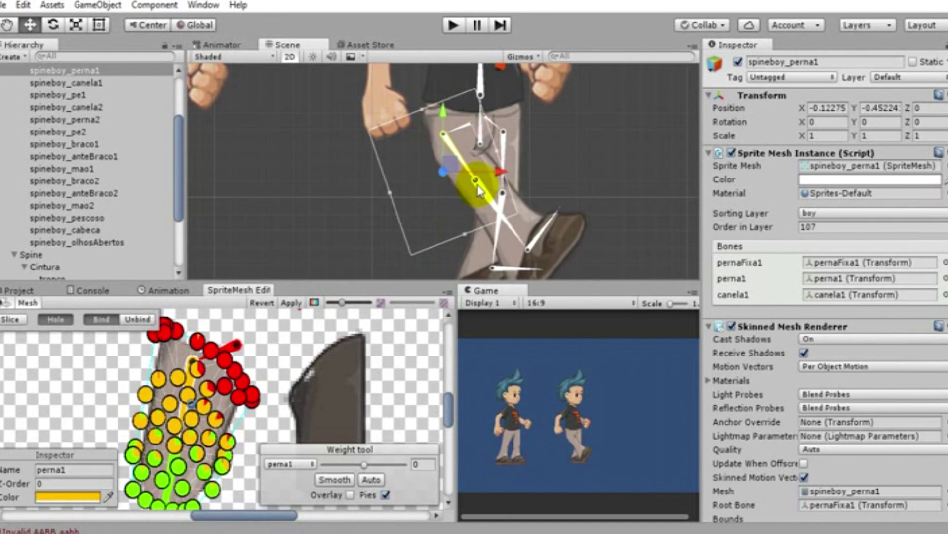
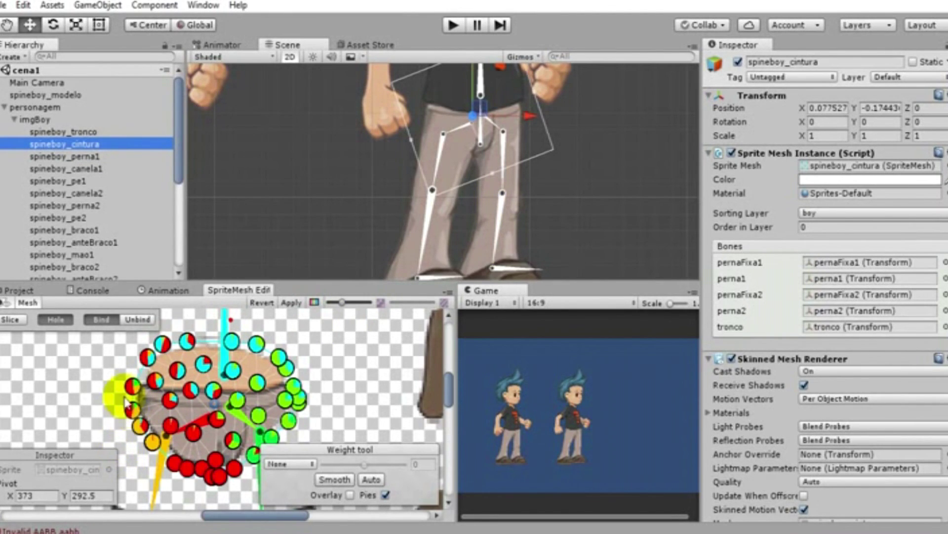
Weight the left waist vertices to pernaFixa1 and apply, then test-rotate the leg and undo it
{"action": "left_click_drag", "start_coordinate": [106, 381], "coordinate": [160, 456]}
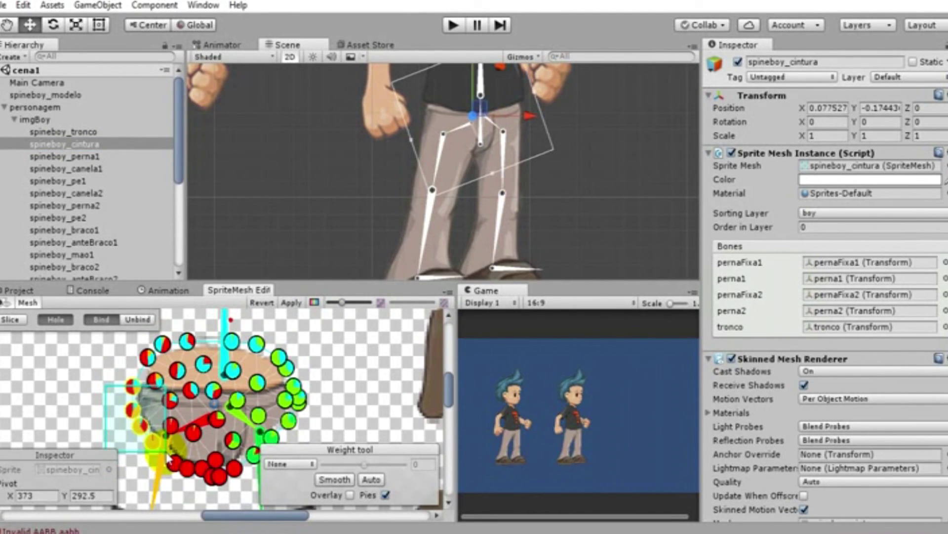
{"action": "left_click", "coordinate": [289, 463]}
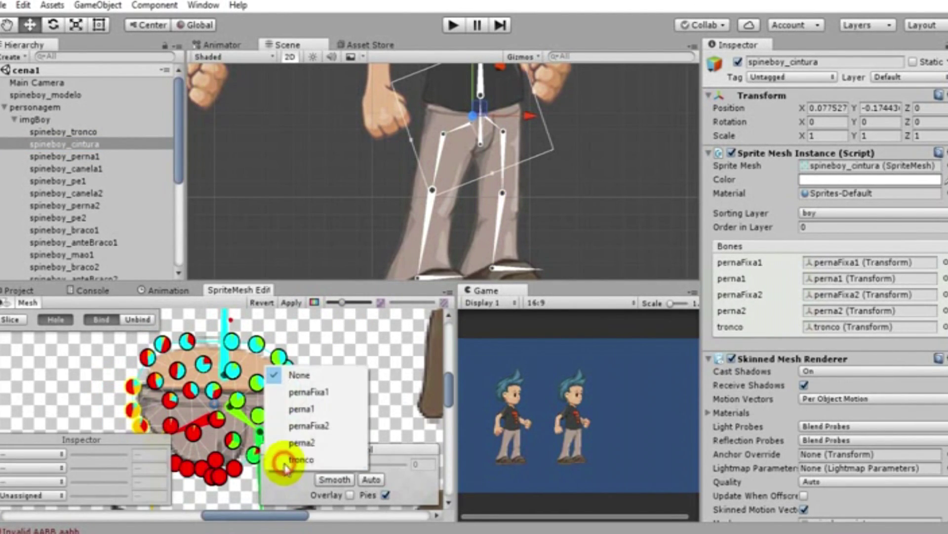
{"action": "left_click", "coordinate": [325, 414]}
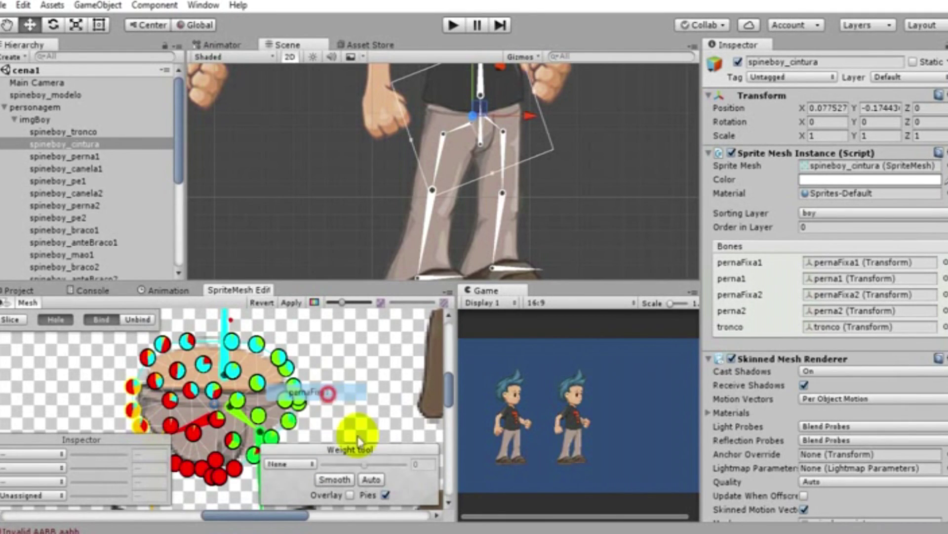
{"action": "left_click", "coordinate": [292, 302]}
{"action": "mouse_move", "coordinate": [439, 171]}
{"action": "left_mouse_down"}
{"action": "mouse_move", "coordinate": [452, 197]}
{"action": "mouse_move", "coordinate": [516, 198]}
{"action": "mouse_move", "coordinate": [543, 180]}
{"action": "left_mouse_up"}
{"action": "key", "text": "ctrl+z"}
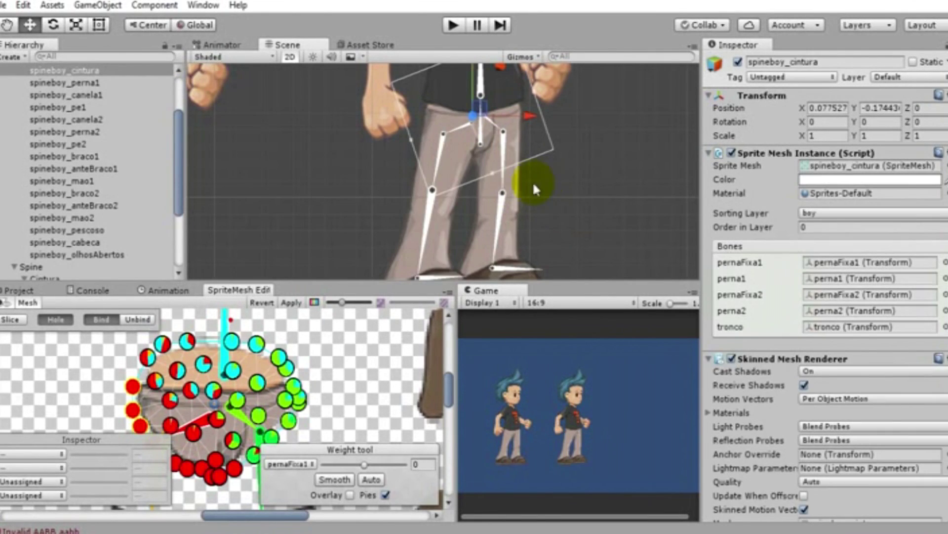
Rotate the perna1 thigh bone forward, ending at about -13.5 Rotation Z, so the waist bends
{"action": "left_click_drag", "start_coordinate": [441, 170], "coordinate": [473, 177]}
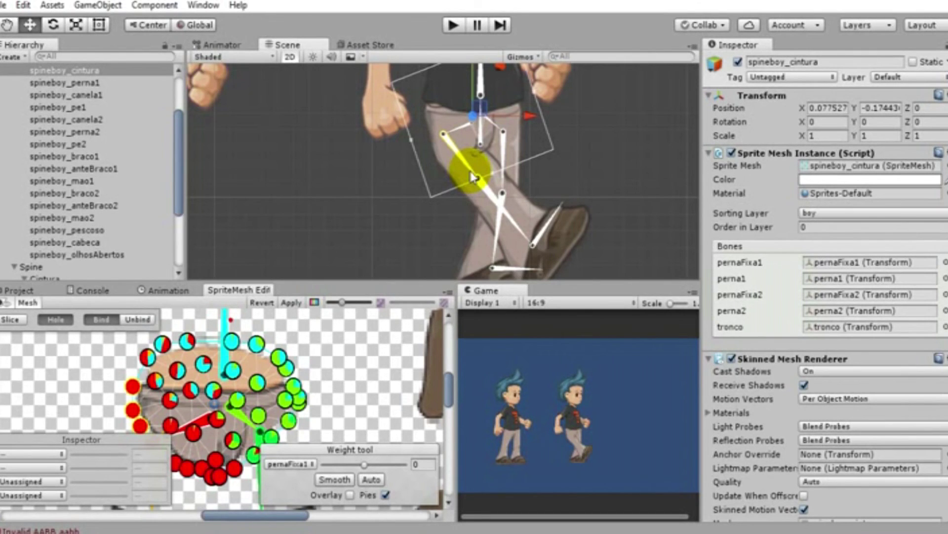
{"action": "left_click_drag", "start_coordinate": [473, 177], "coordinate": [474, 177]}
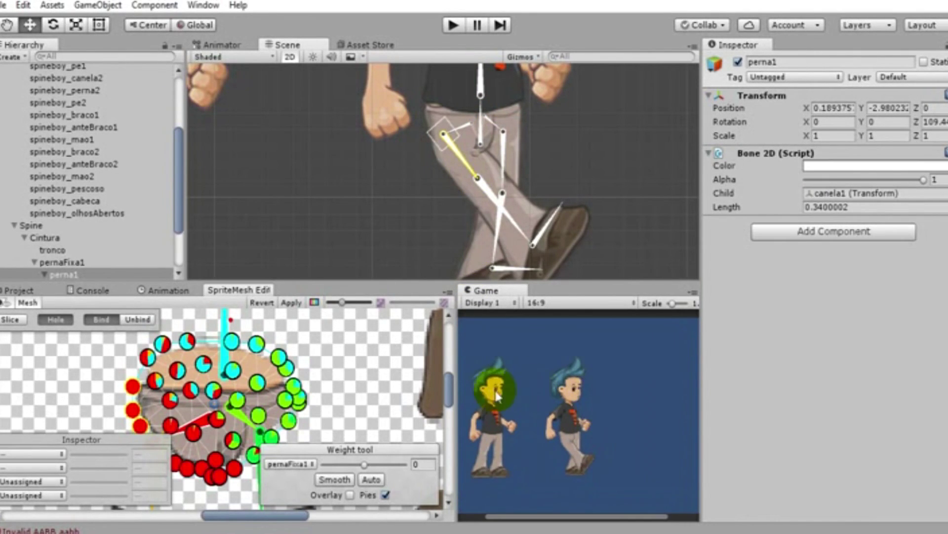
{"action": "scroll", "coordinate": [466, 163], "scroll_direction": "down", "scroll_amount": 5}
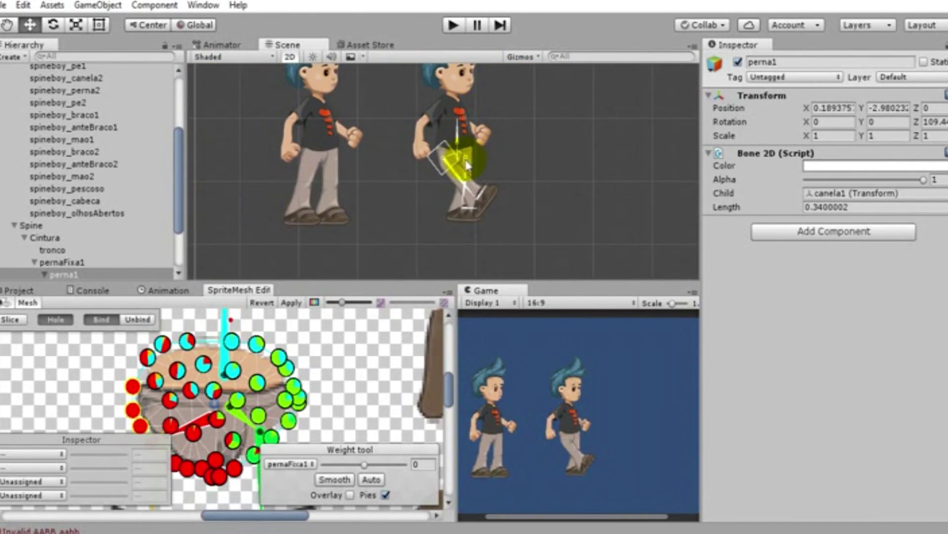
{"action": "mouse_move", "coordinate": [451, 171]}
{"action": "left_mouse_down"}
{"action": "mouse_move", "coordinate": [466, 180]}
{"action": "mouse_move", "coordinate": [444, 171]}
{"action": "left_mouse_up"}
{"action": "left_click", "coordinate": [448, 176]}
{"action": "mouse_move", "coordinate": [917, 122]}
{"action": "left_mouse_down"}
{"action": "mouse_move", "coordinate": [585, 190]}
{"action": "mouse_move", "coordinate": [938, 158]}
{"action": "left_mouse_up"}
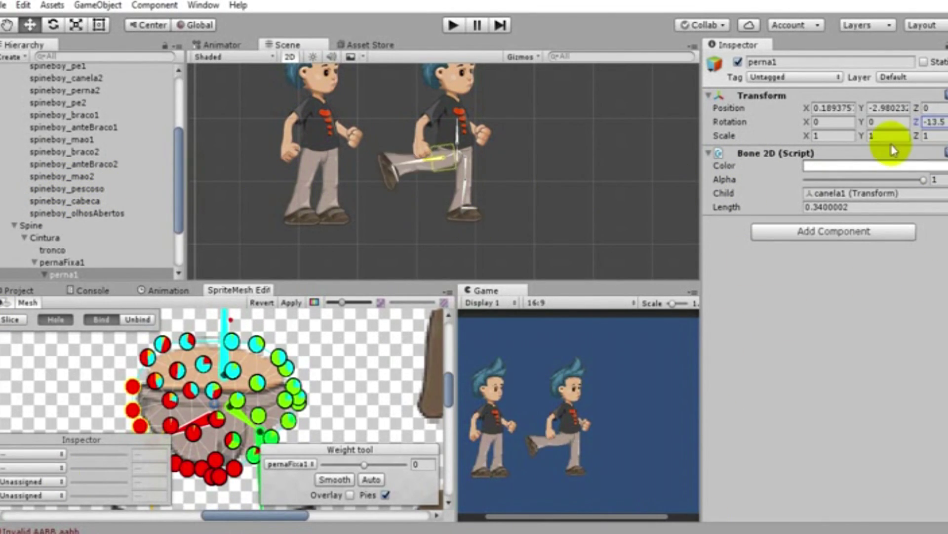